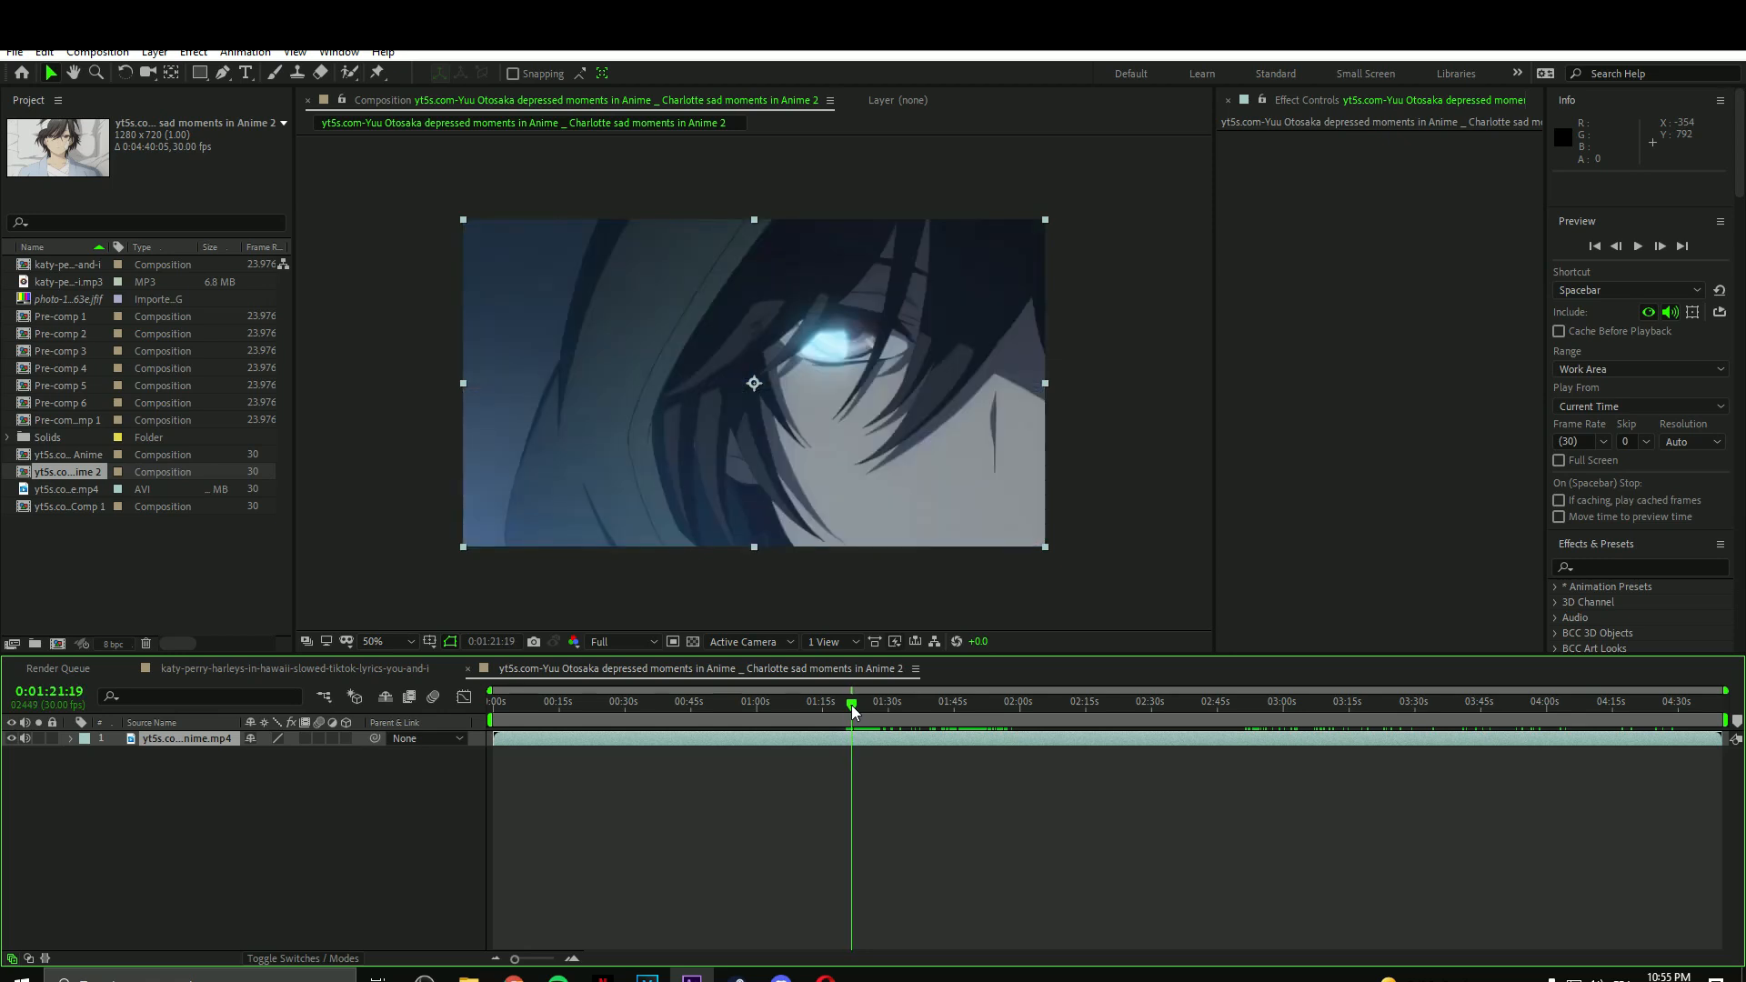
Cut out the roughly nine-second segment starting at 0:01:21:19, delete the rest, and move it to the start of the timeline.
{"action": "key", "text": "ctrl+shift+d"}
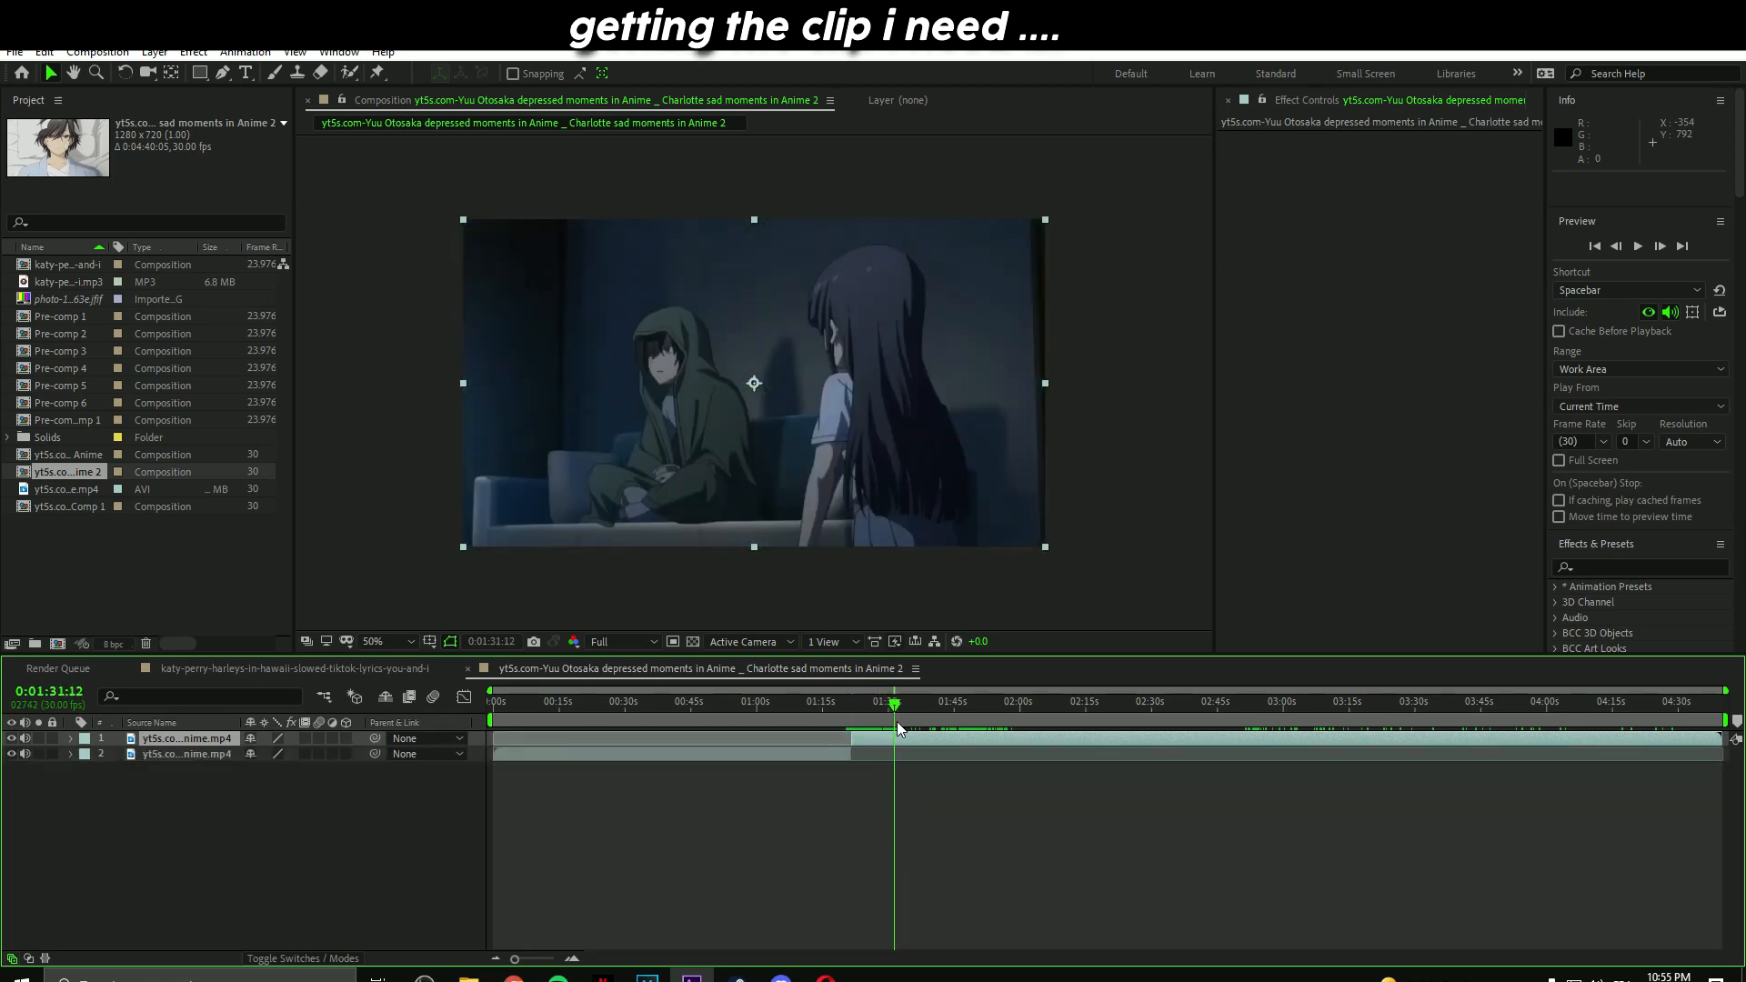
{"action": "key", "text": "ctrl+shift+d"}
{"action": "key", "text": "Delete"}
{"action": "left_click_drag", "start_coordinate": [867, 740], "coordinate": [511, 740]}
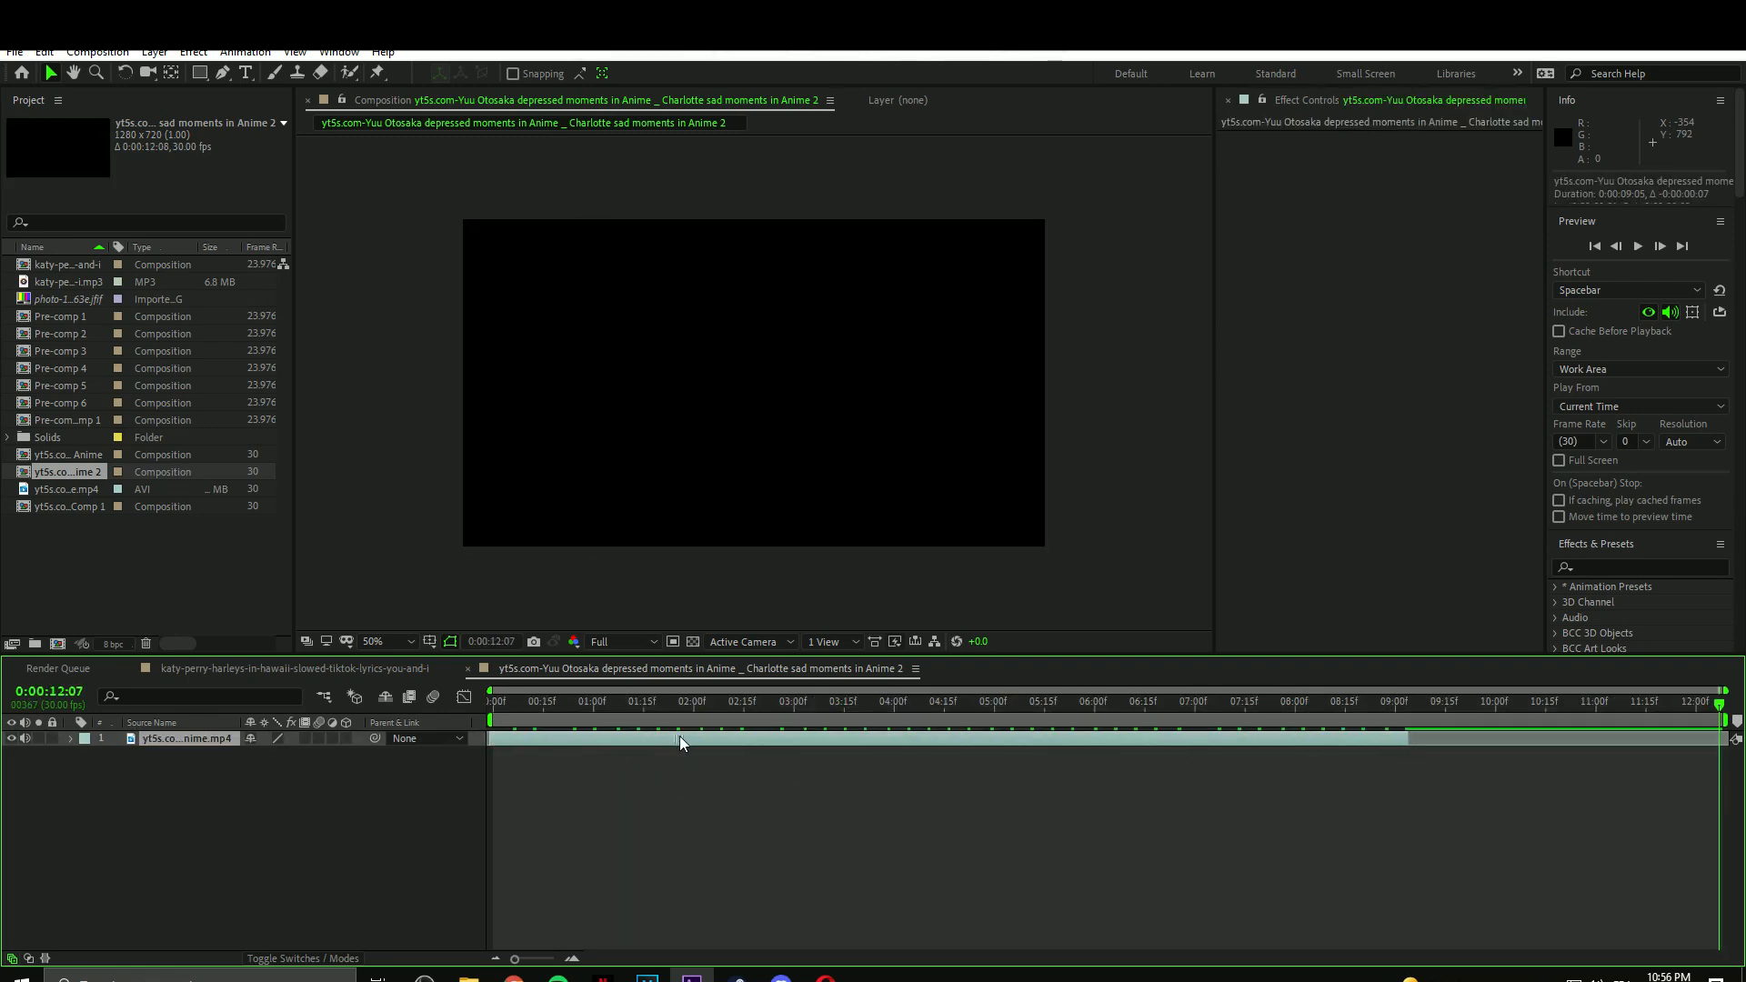
Freeze the frame at 0:00:09:00 on the split-off end piece of the clip.
{"action": "right_click", "coordinate": [1407, 739]}
{"action": "mouse_move", "coordinate": [1455, 342]}
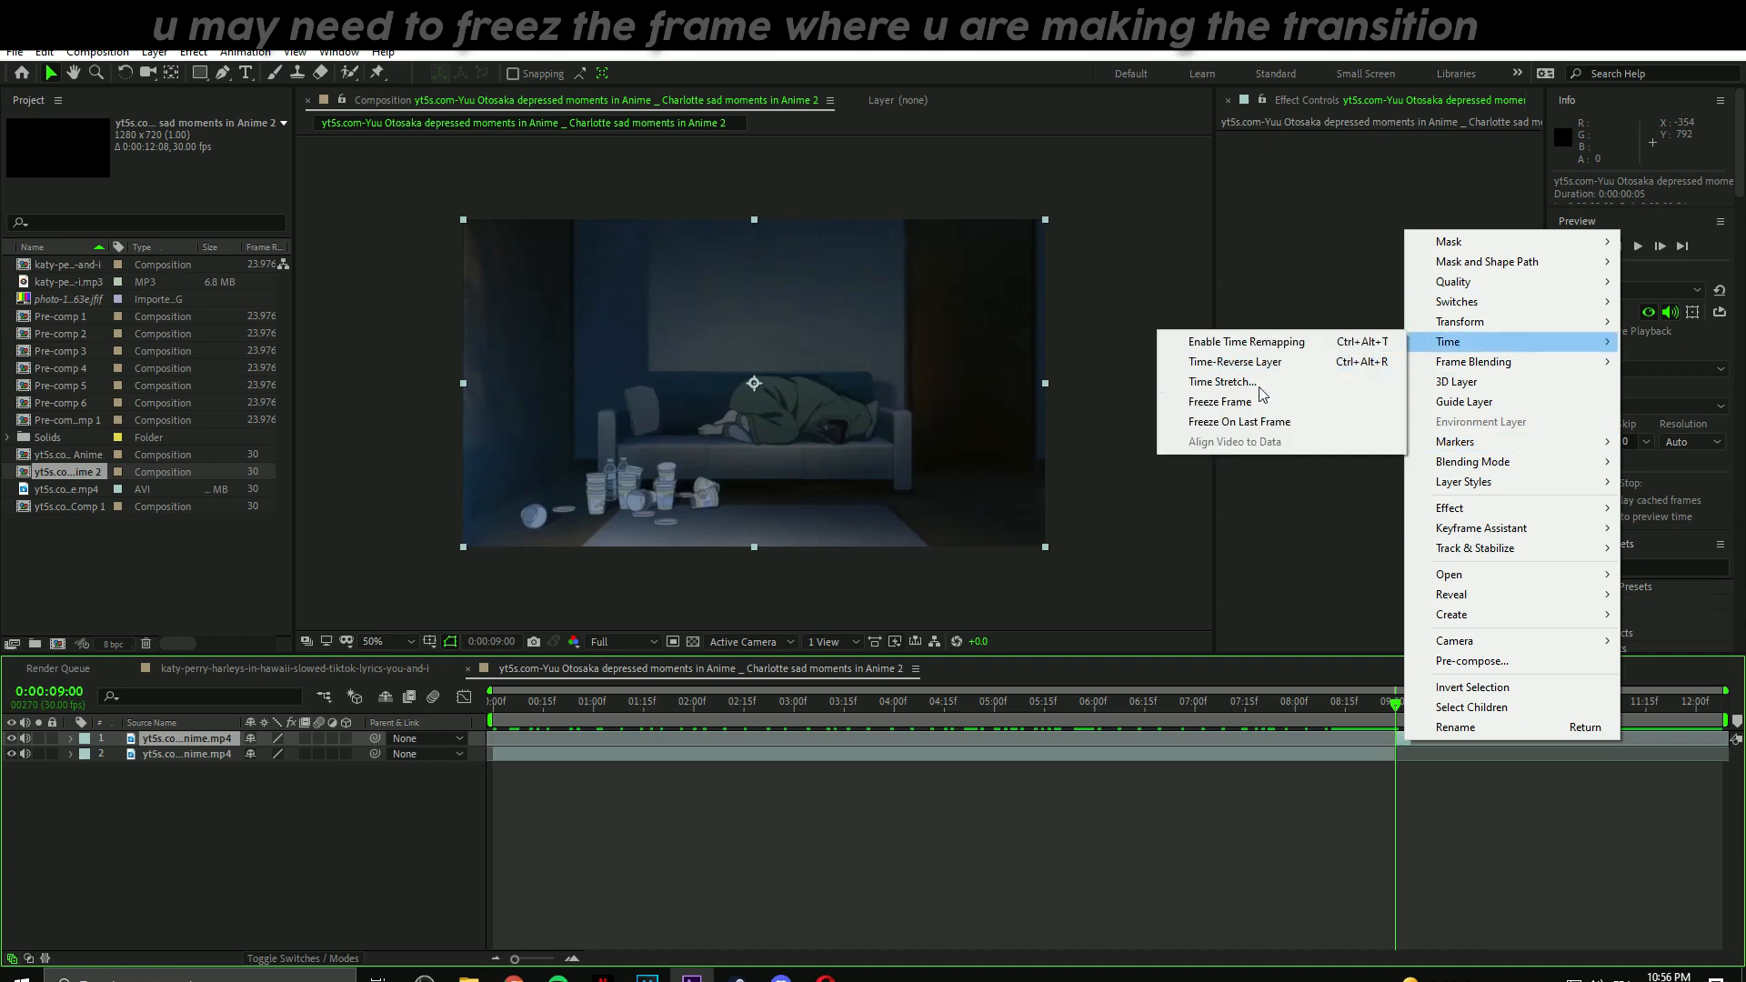
{"action": "left_click", "coordinate": [1218, 406]}
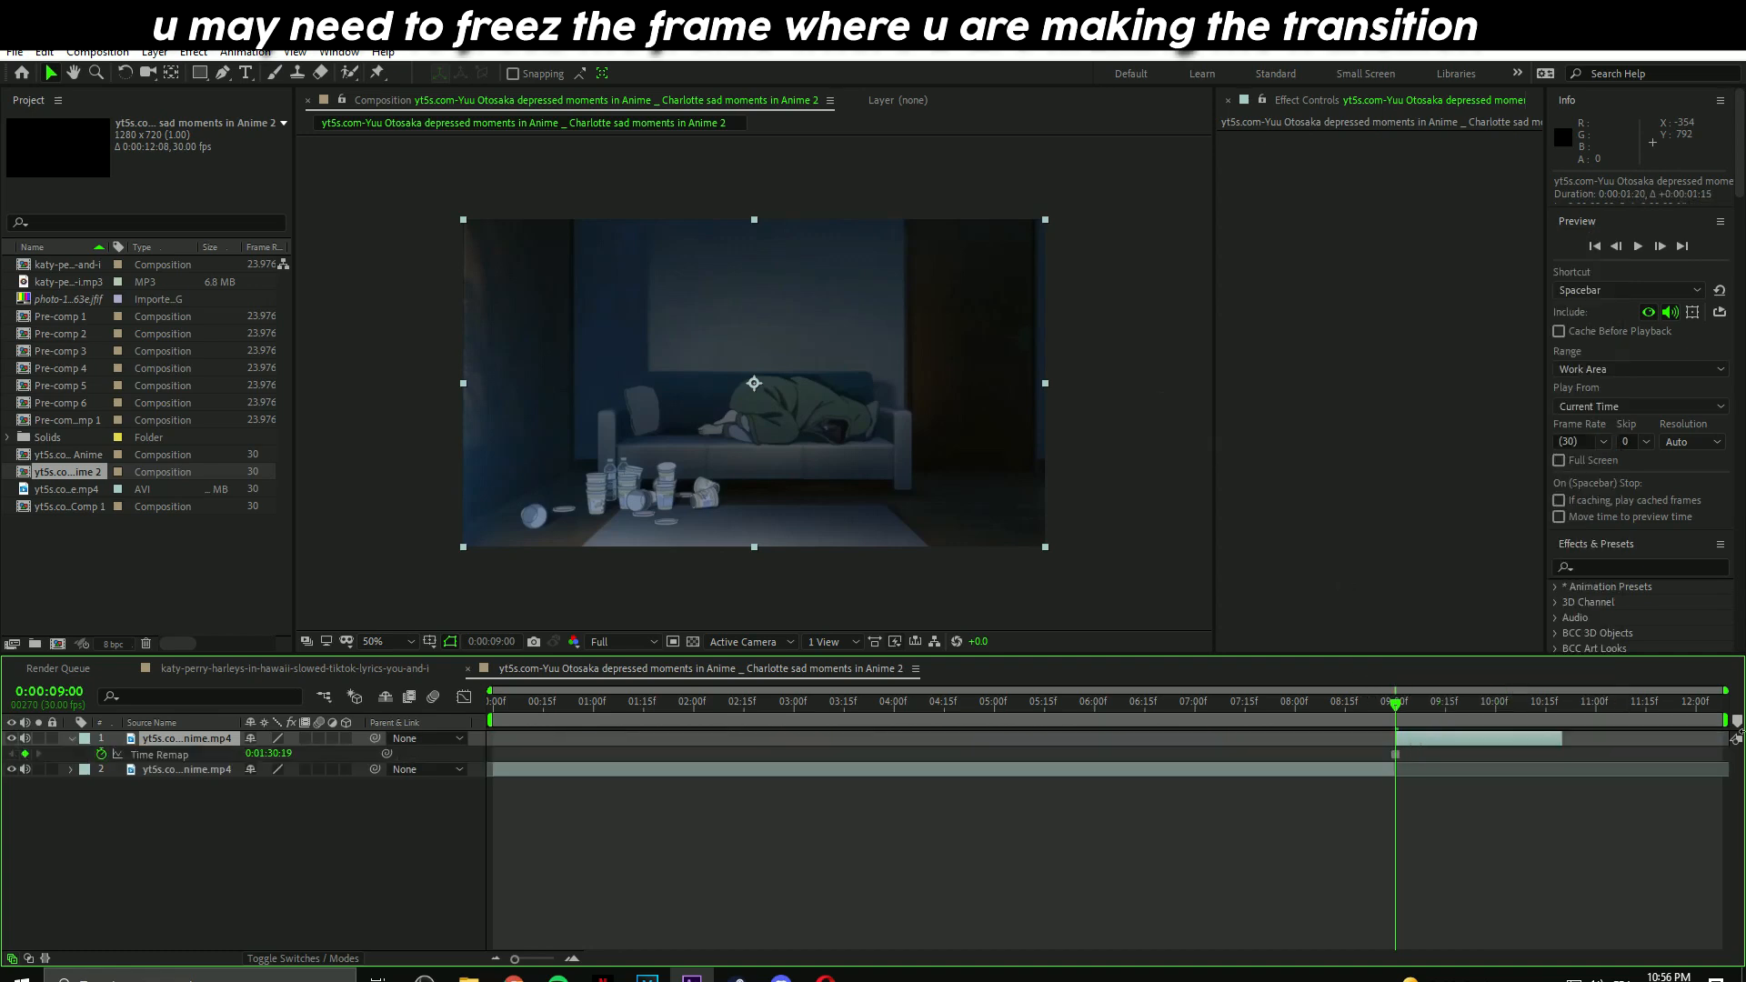
Pre-compose the original clip together with its freeze-frame layer.
{"action": "left_click", "coordinate": [1020, 774], "text": "ctrl"}
{"action": "right_click", "coordinate": [1021, 774]}
{"action": "left_click", "coordinate": [1106, 697]}
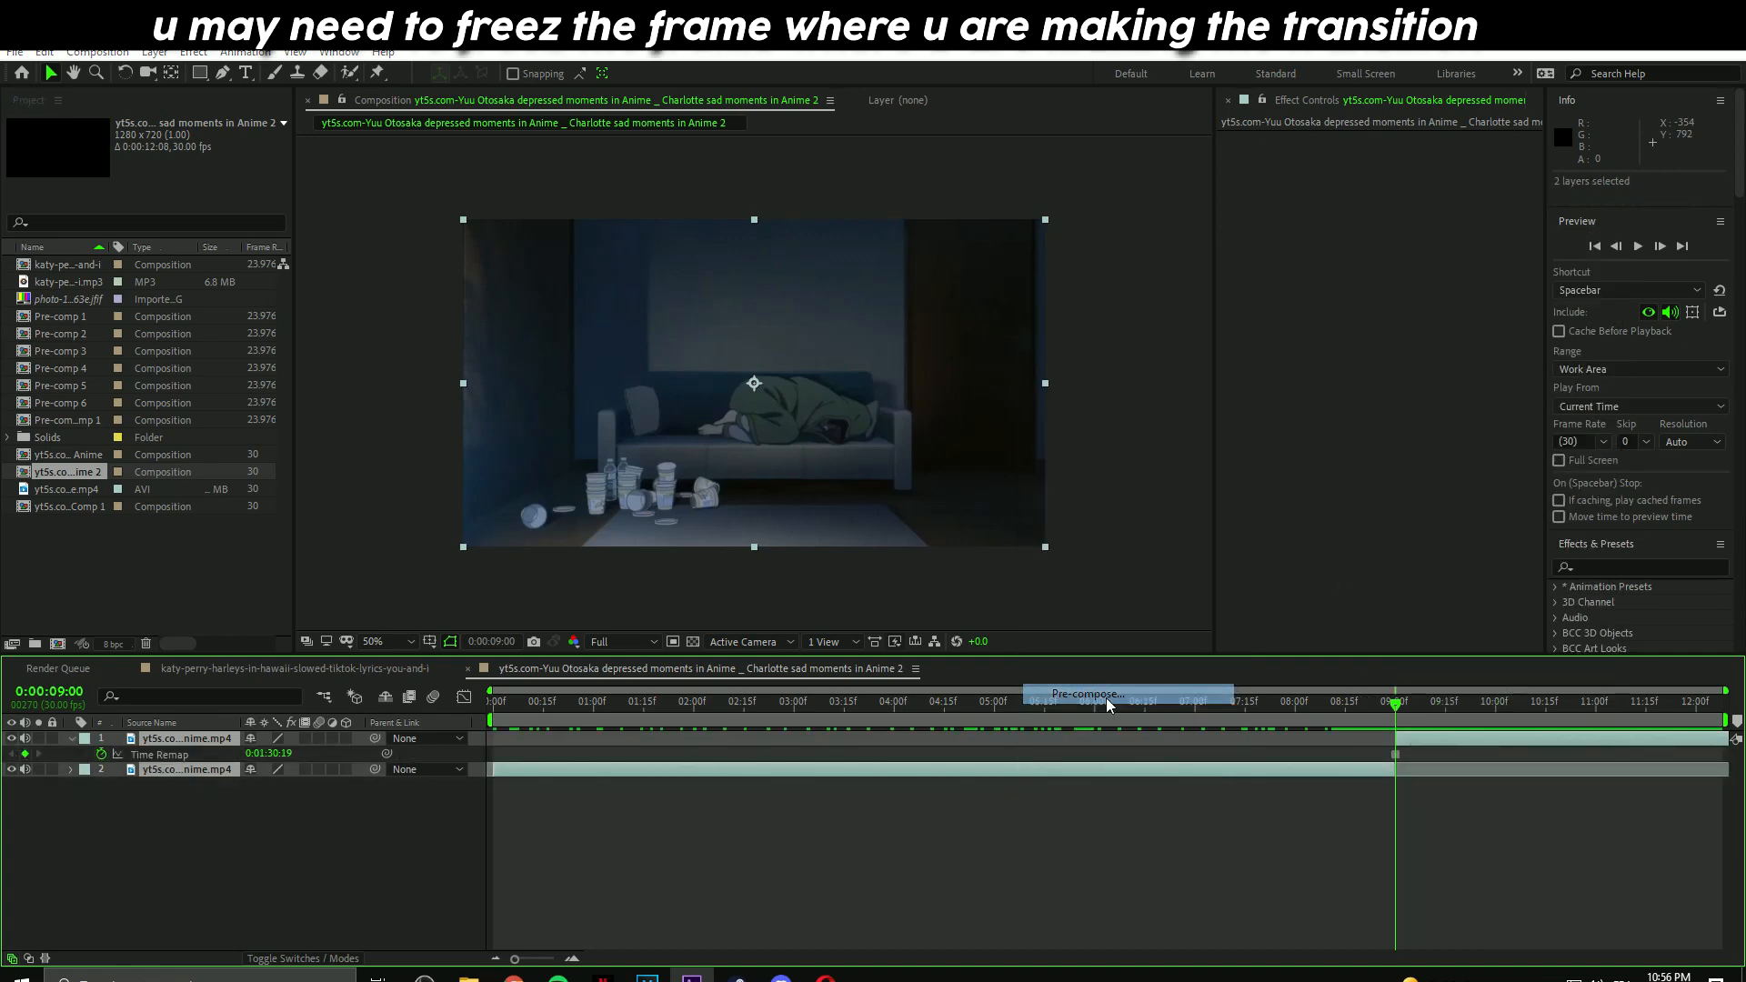
{"action": "key", "text": "Return"}
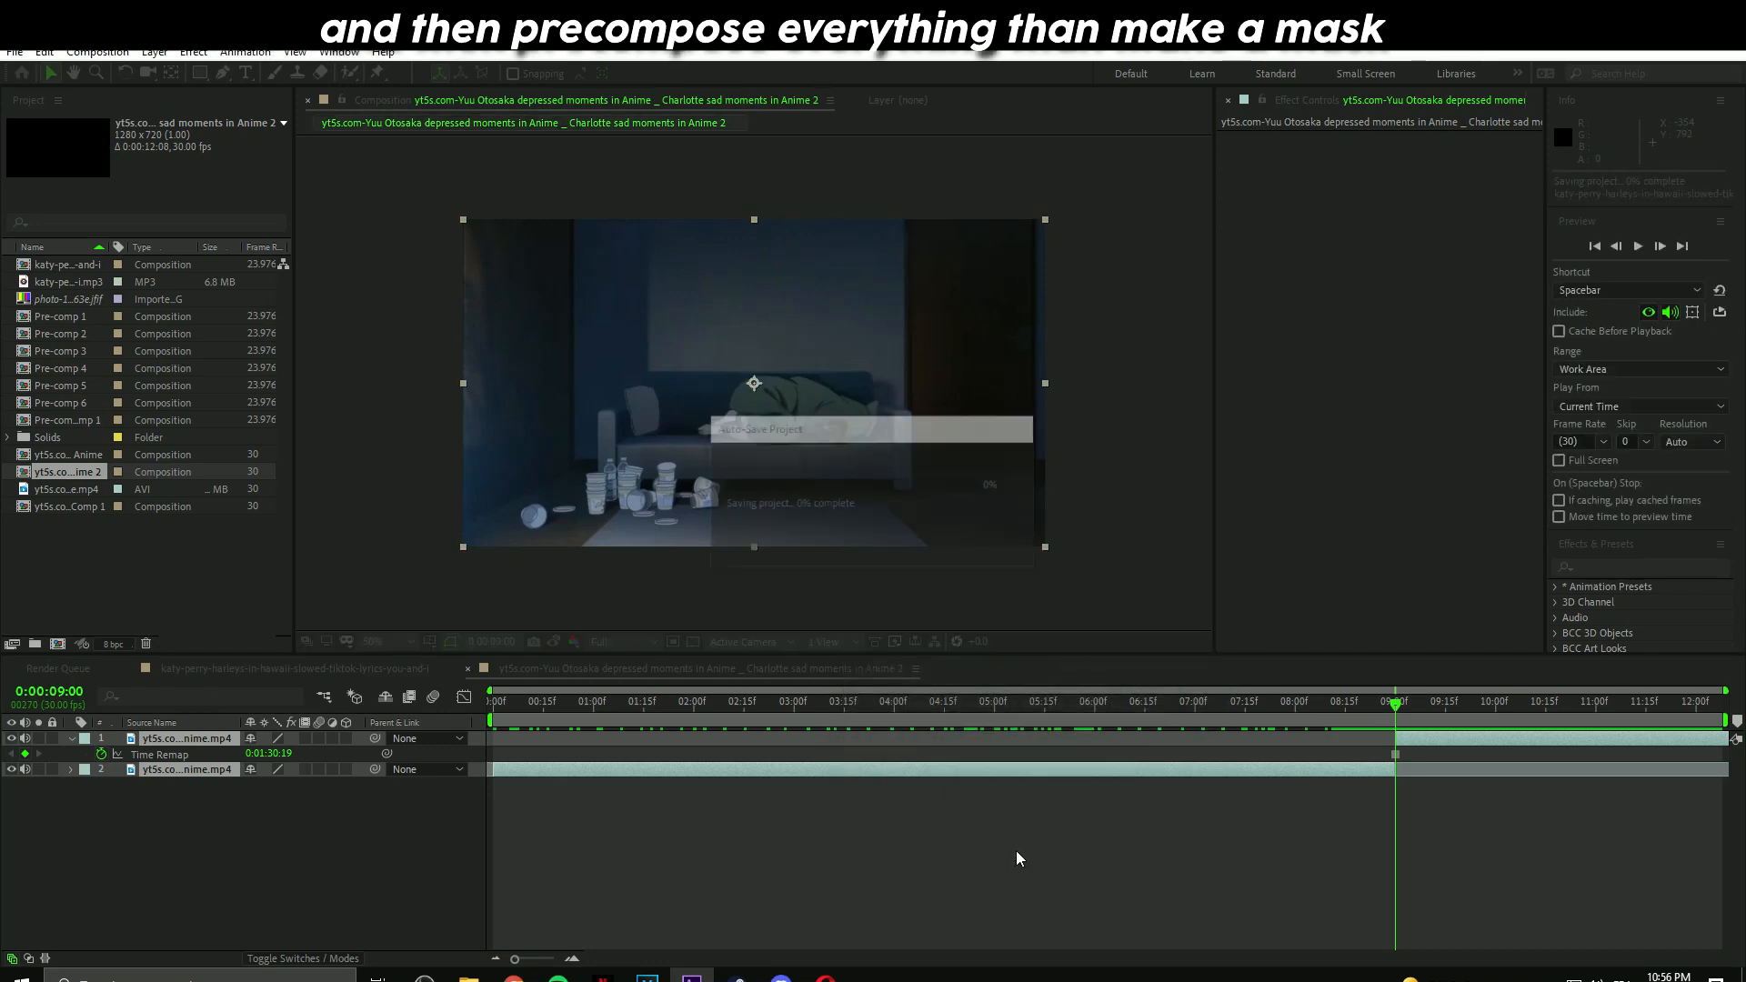
Trace a closed Pen tool mask around the figure lying on the couch at 0:00:08:29.
{"action": "mouse_move", "coordinate": [1401, 708]}
{"action": "left_mouse_down"}
{"action": "mouse_move", "coordinate": [1442, 706]}
{"action": "mouse_move", "coordinate": [1286, 706]}
{"action": "mouse_move", "coordinate": [1365, 706]}
{"action": "left_mouse_up"}
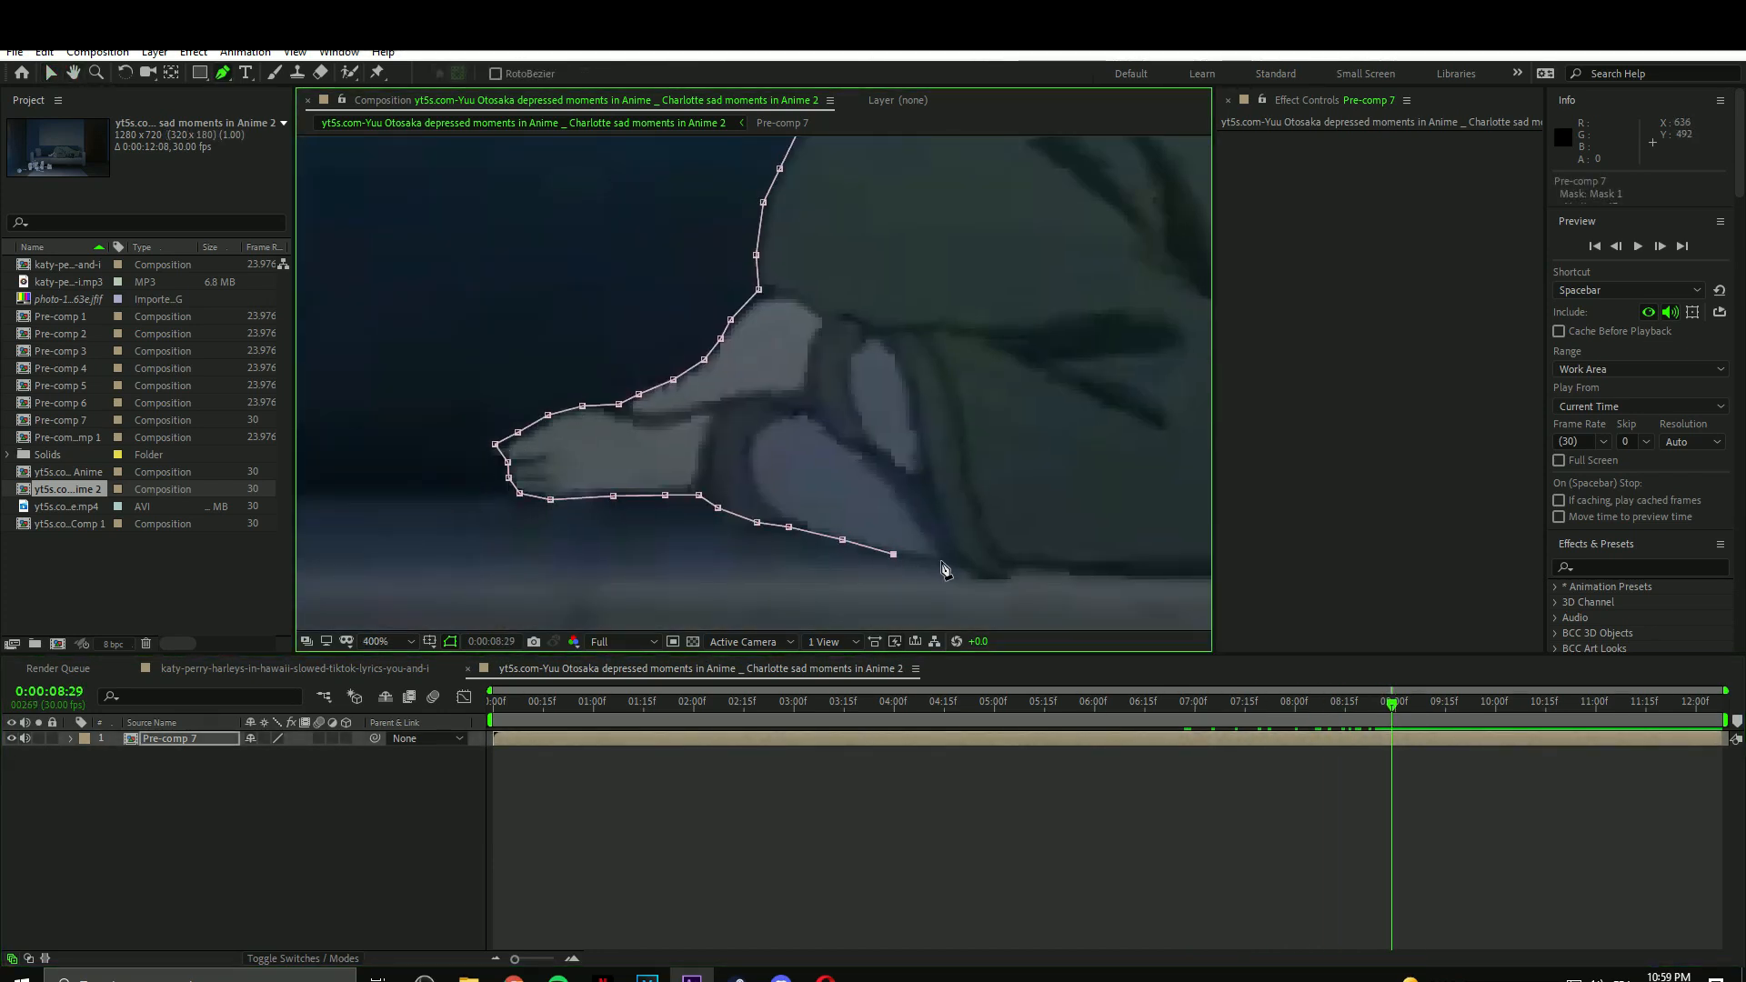
{"action": "left_click_drag", "start_coordinate": [1016, 573], "coordinate": [500, 521]}
{"action": "left_click", "coordinate": [604, 525]}
{"action": "left_click", "coordinate": [652, 525]}
{"action": "left_click", "coordinate": [765, 497]}
{"action": "left_click", "coordinate": [876, 495]}
{"action": "left_click", "coordinate": [1033, 508]}
{"action": "left_click", "coordinate": [1105, 529]}
{"action": "left_click_drag", "start_coordinate": [1107, 532], "coordinate": [658, 514]}
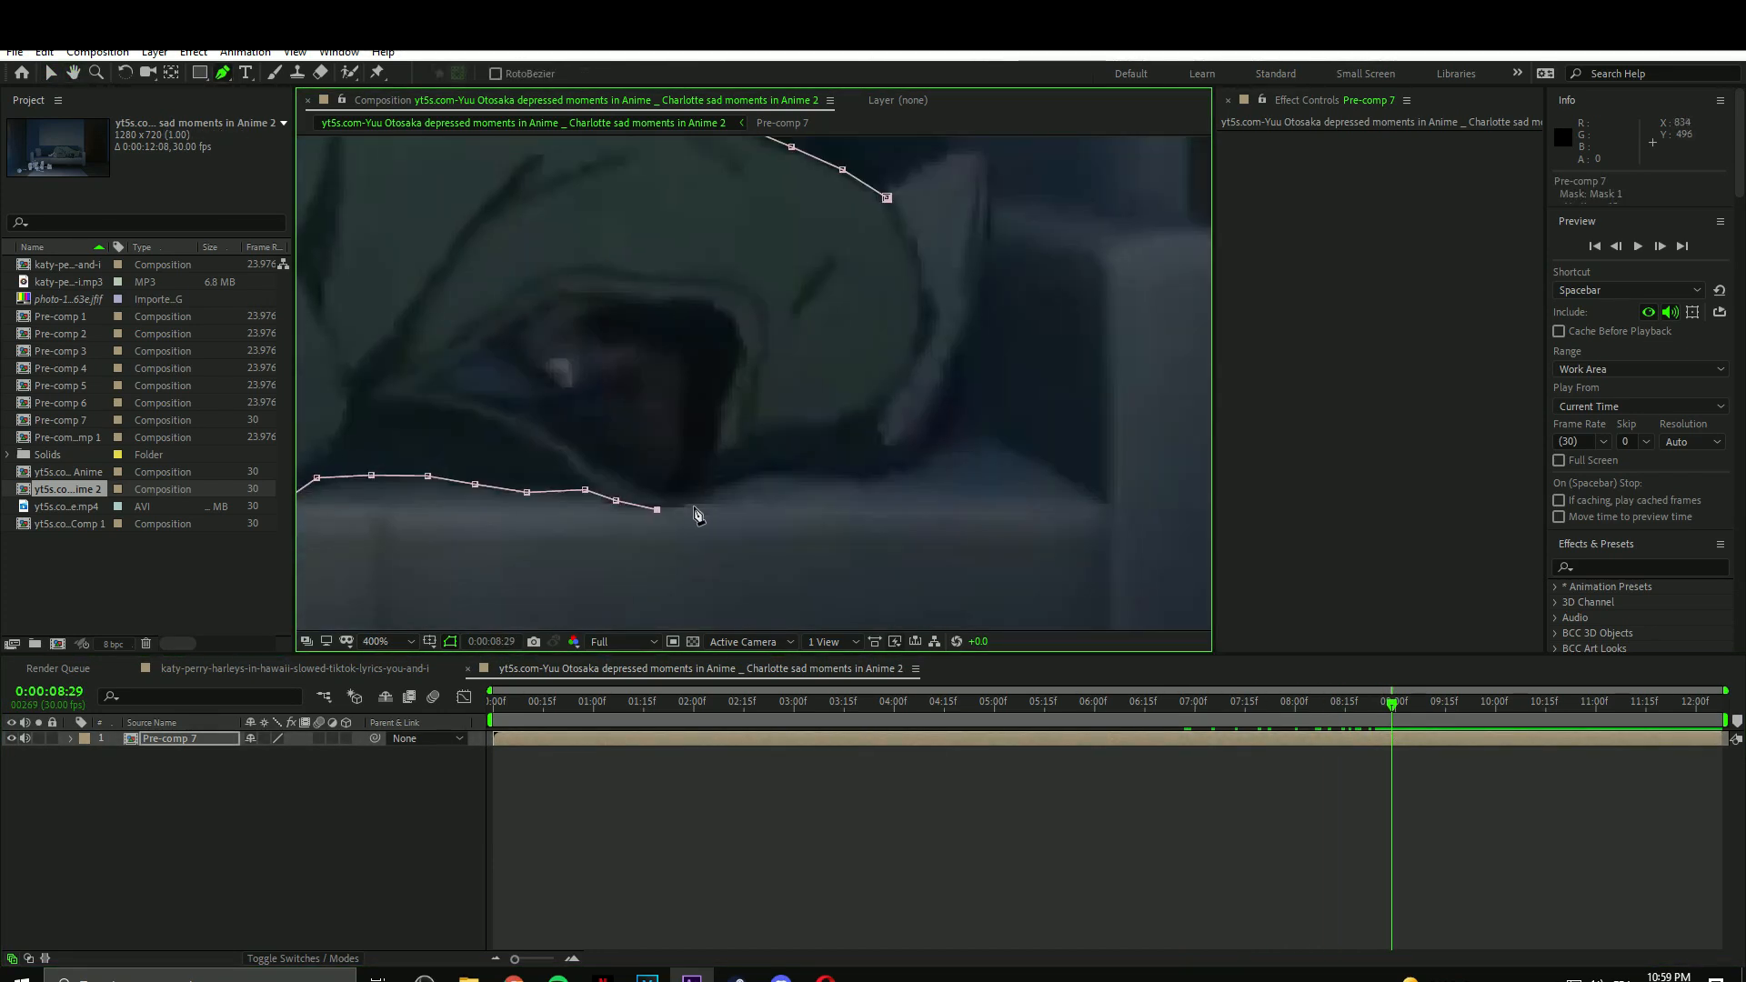
{"action": "left_click", "coordinate": [921, 270]}
{"action": "left_click", "coordinate": [910, 231]}
{"action": "left_click", "coordinate": [886, 198]}
{"action": "scroll", "coordinate": [620, 473], "scroll_direction": "down", "scroll_amount": 2}
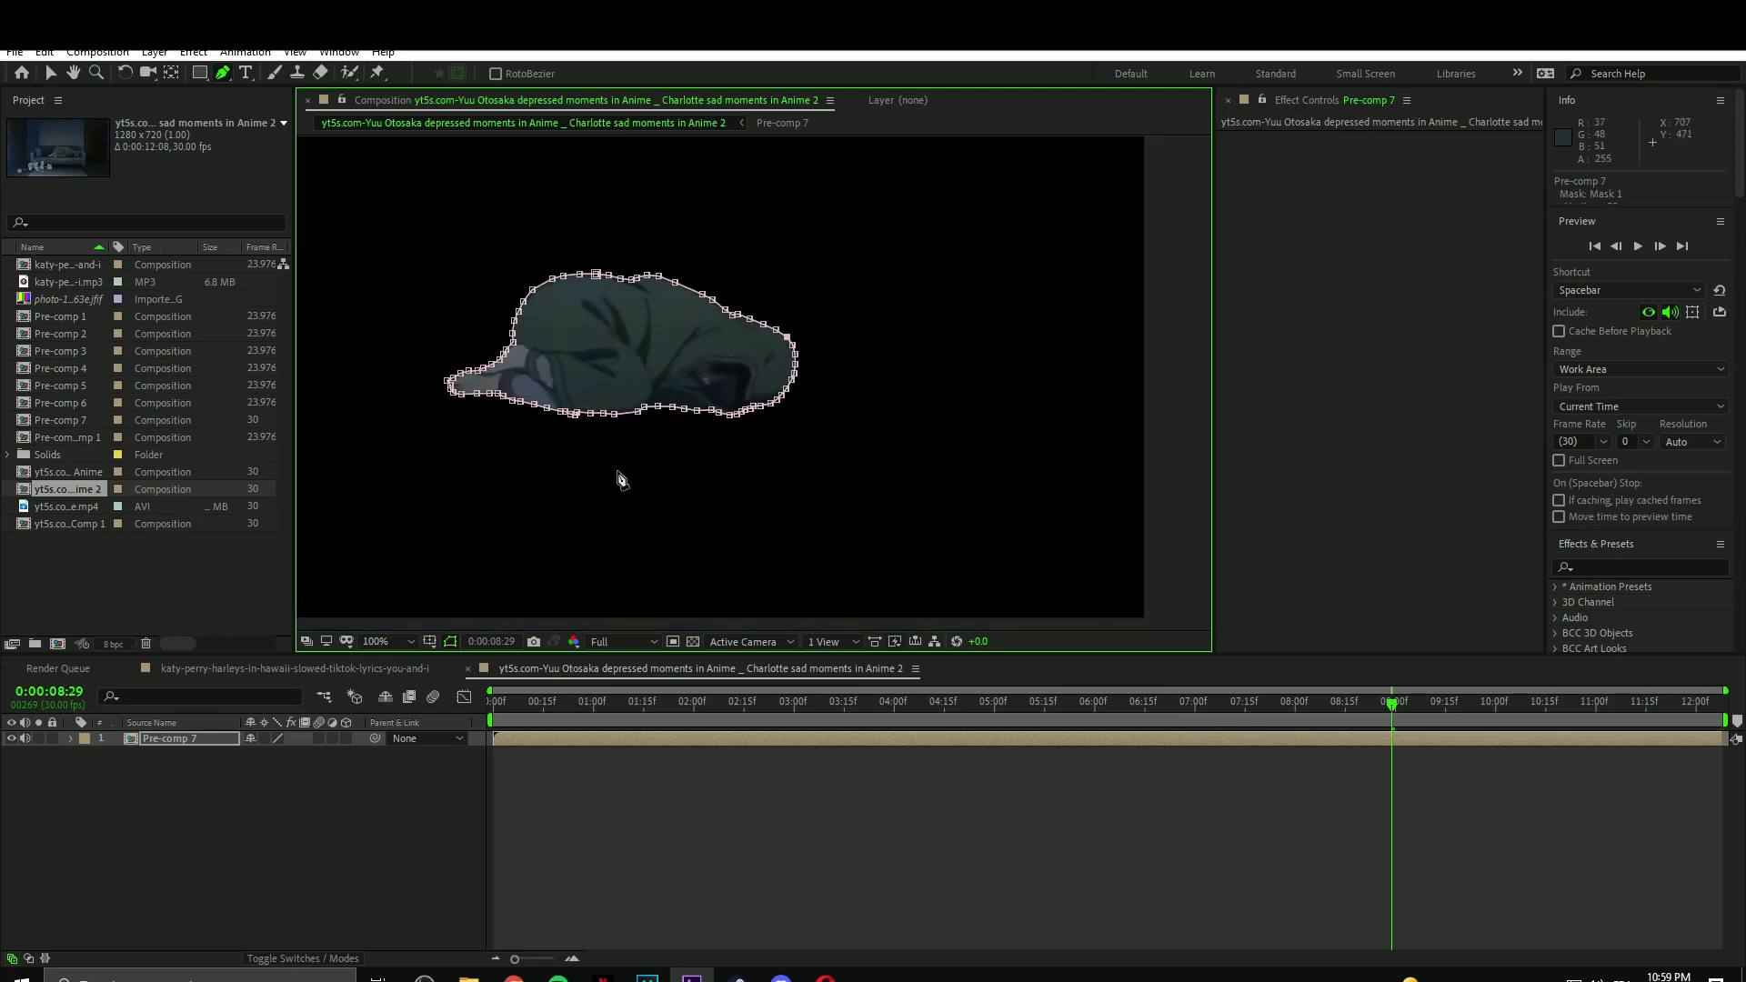
Set the feather of the figure's mask to 4 pixels.
{"action": "left_click", "coordinate": [71, 739]}
{"action": "left_click", "coordinate": [88, 755]}
{"action": "left_click", "coordinate": [103, 770]}
{"action": "left_click", "coordinate": [268, 800]}
{"action": "type", "text": "4"}
{"action": "left_click", "coordinate": [663, 880]}
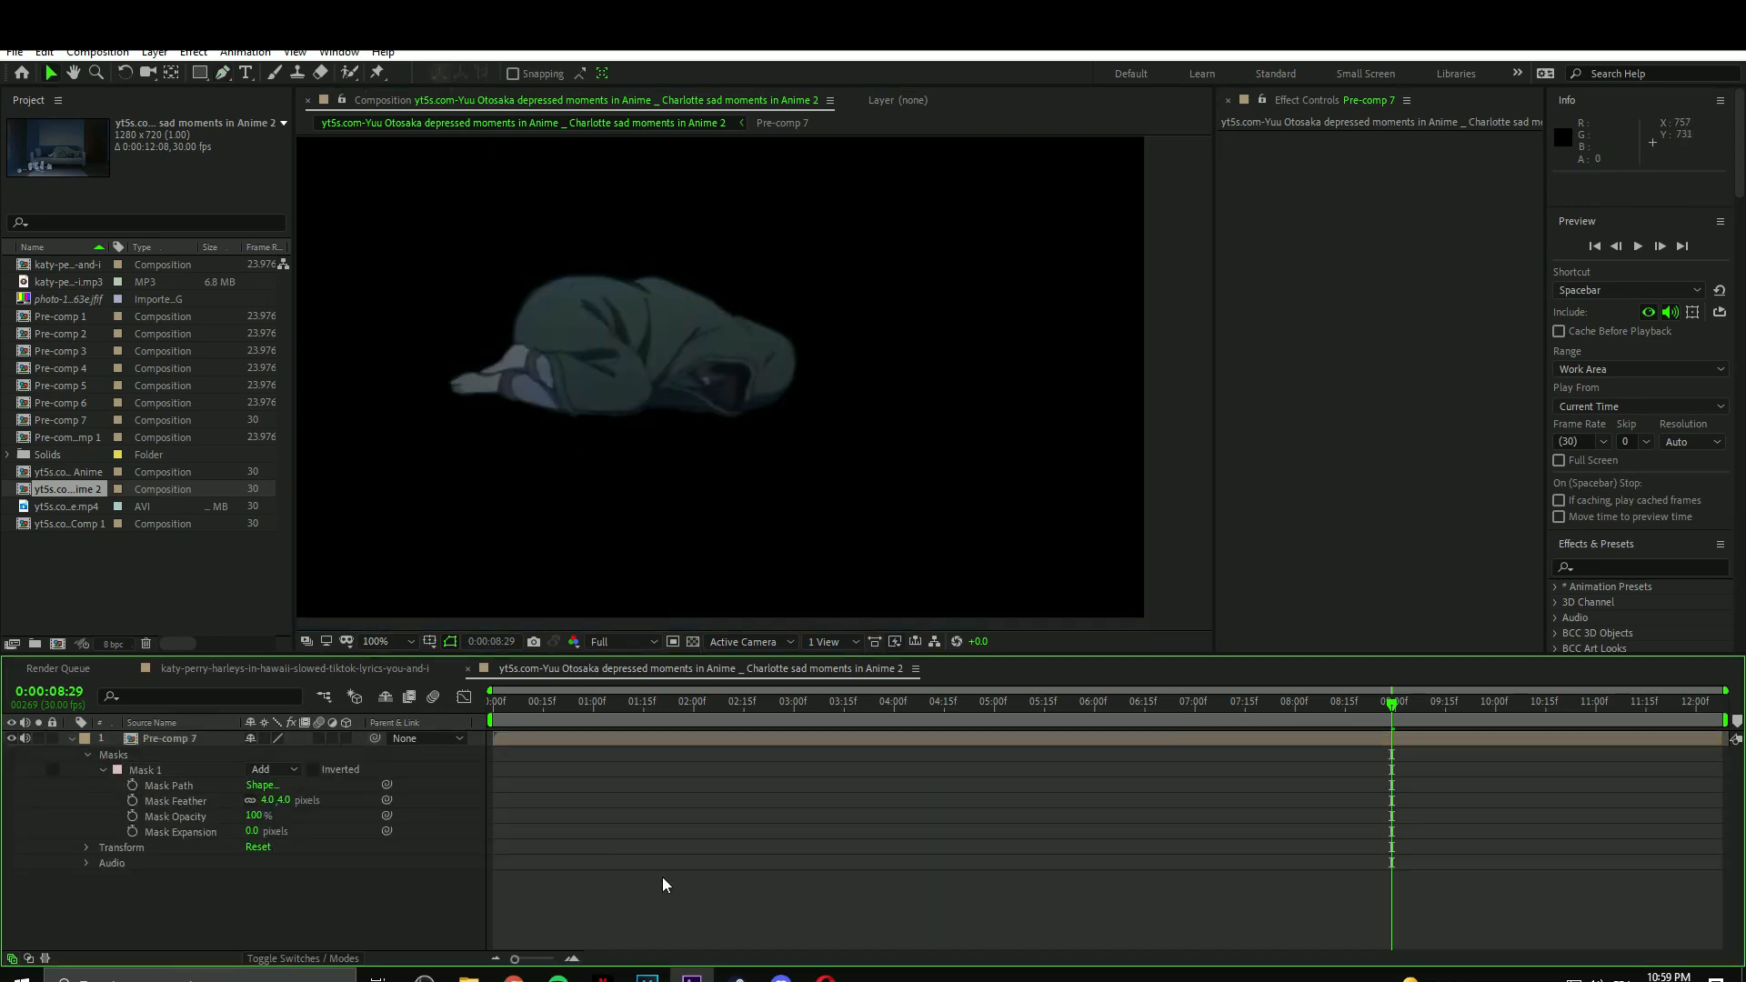
{"action": "key", "text": "m"}
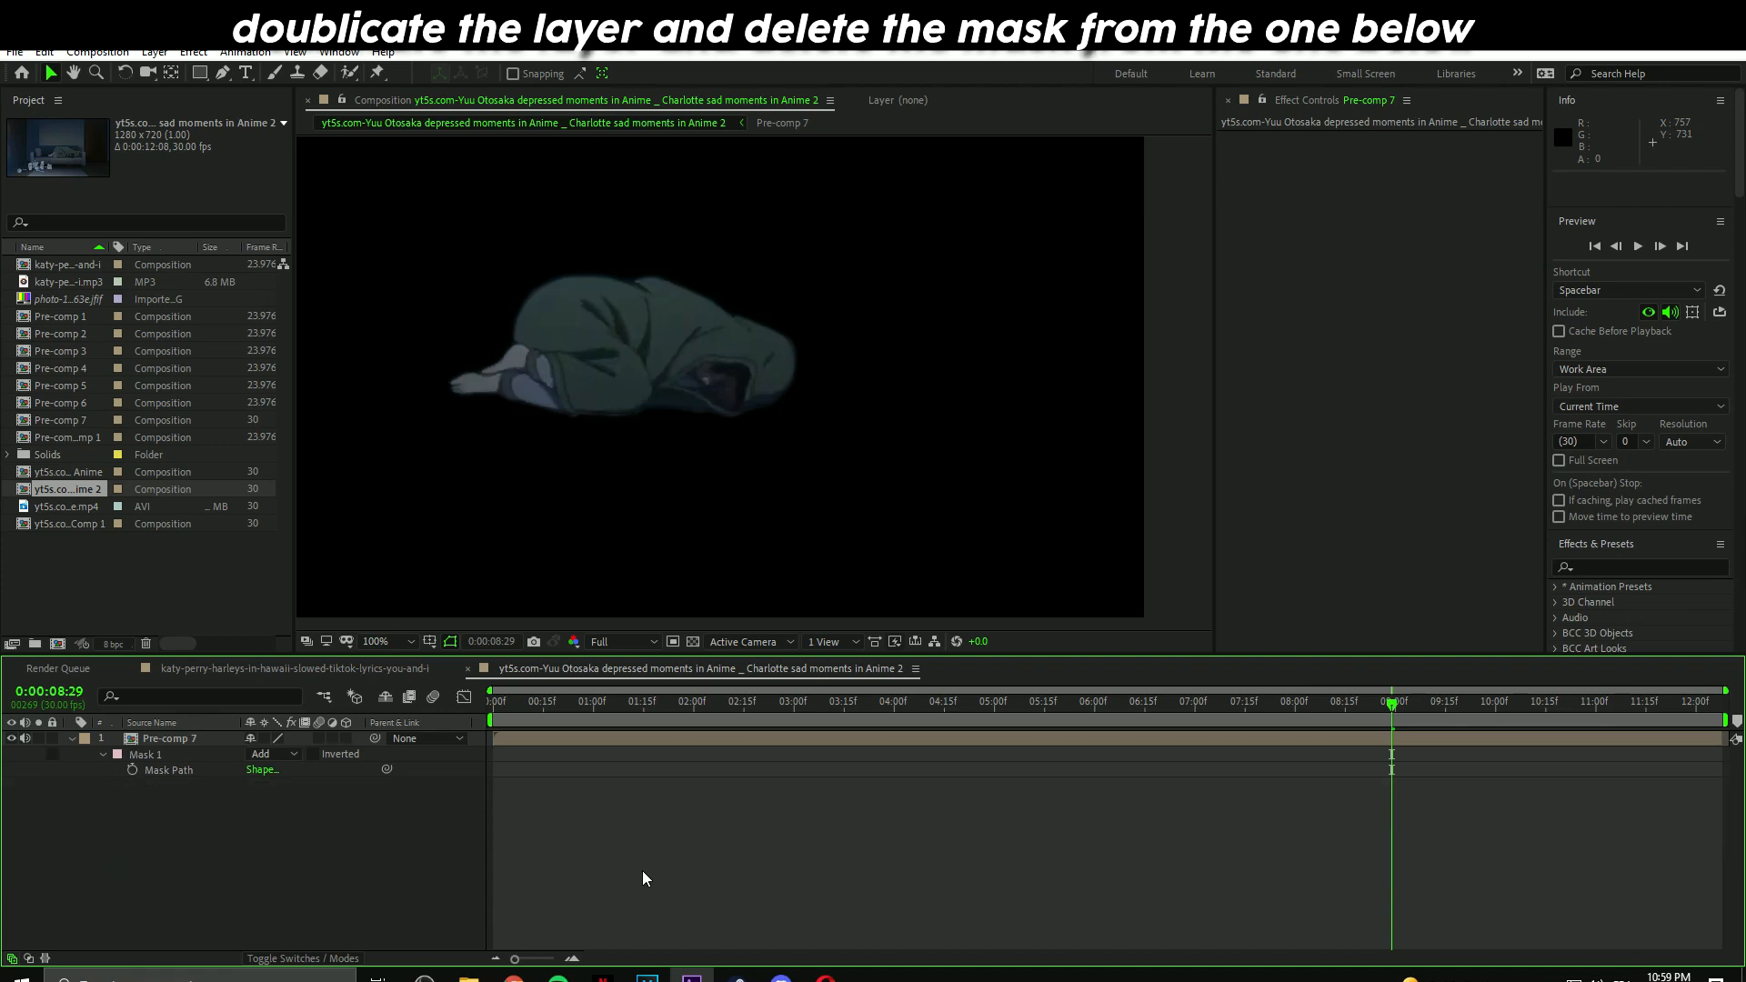
{"action": "key", "text": "m"}
{"action": "scroll", "coordinate": [640, 501], "scroll_direction": "down", "scroll_amount": 4}
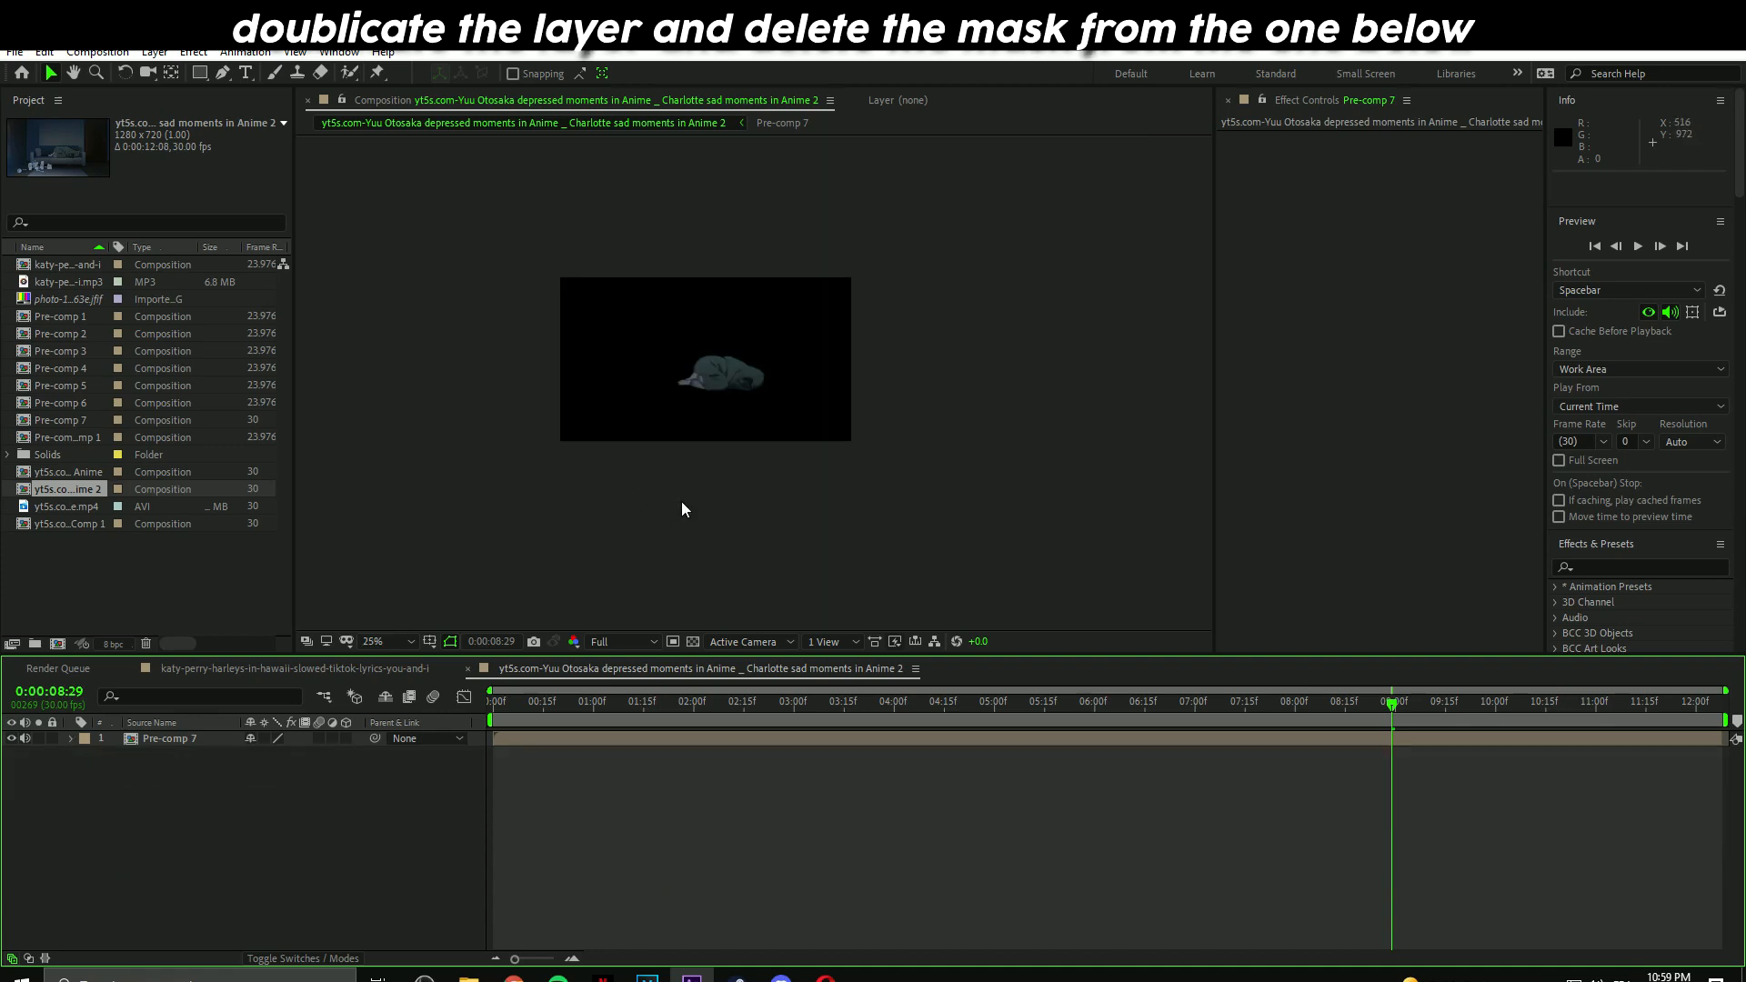
Duplicate the masked pre-comp layer and delete the mask from the lower copy.
{"action": "left_click", "coordinate": [751, 736]}
{"action": "key", "text": "ctrl+d"}
{"action": "left_click", "coordinate": [218, 754]}
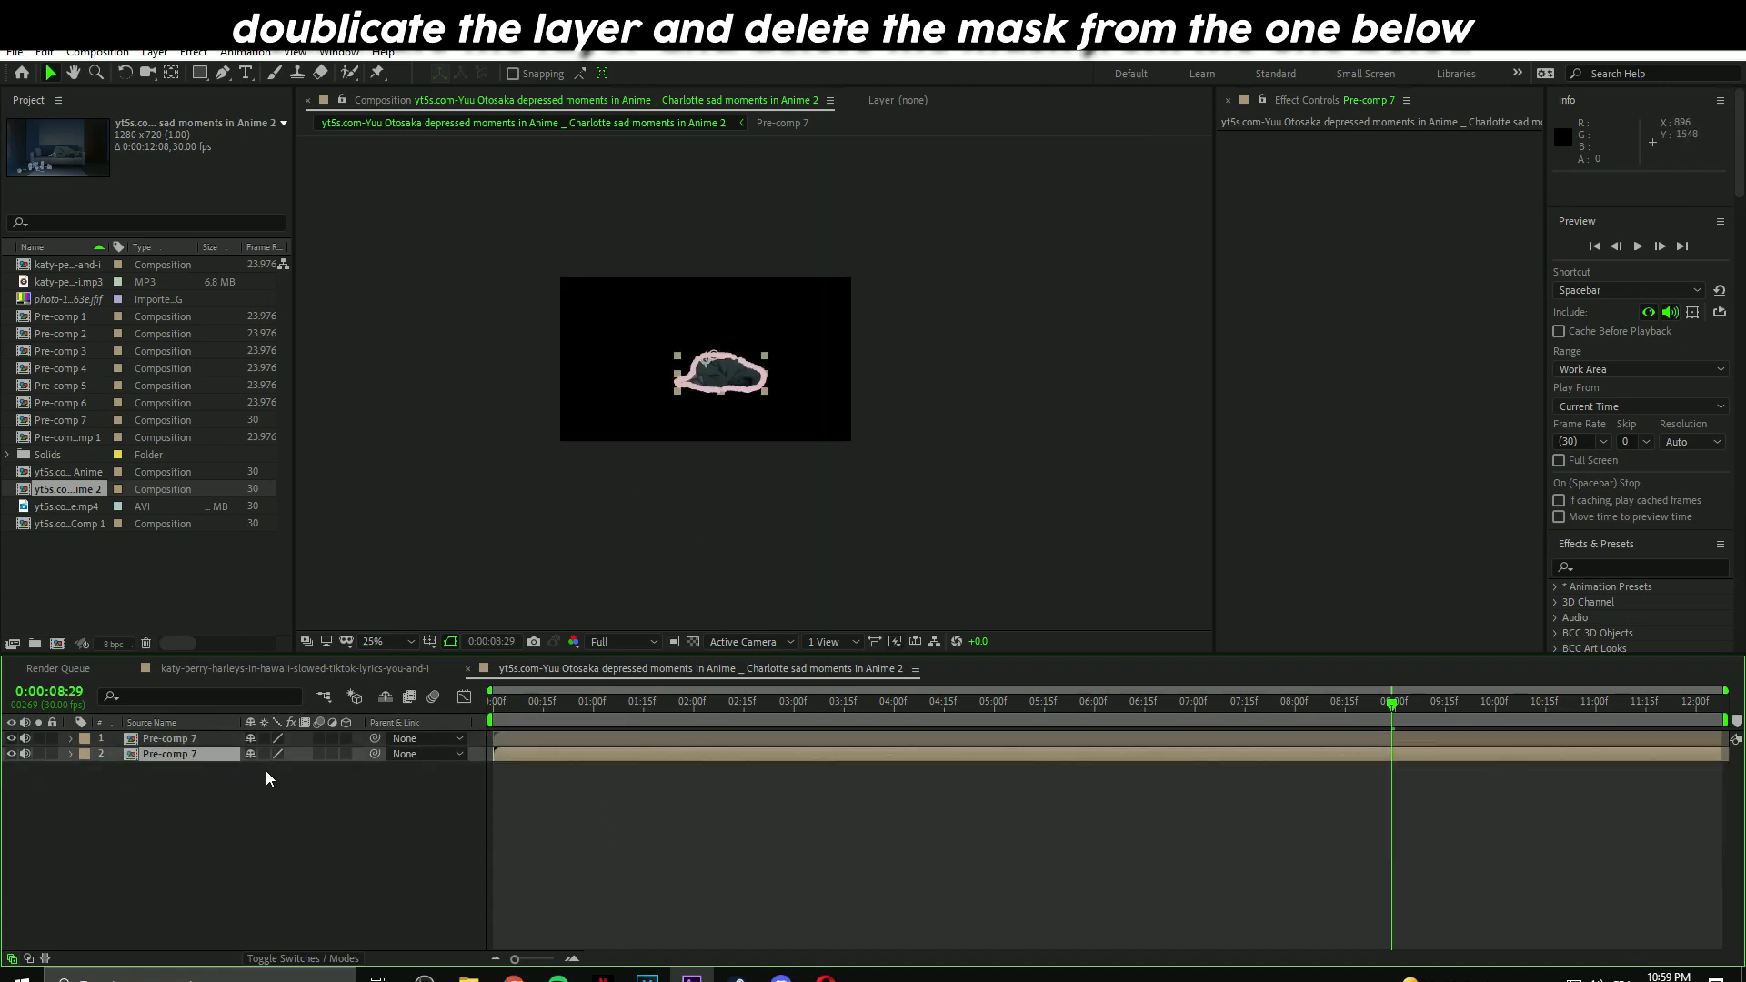
{"action": "key", "text": "m"}
{"action": "left_click", "coordinate": [182, 772]}
{"action": "key", "text": "Delete"}
{"action": "scroll", "coordinate": [755, 385], "scroll_direction": "up", "scroll_amount": 2}
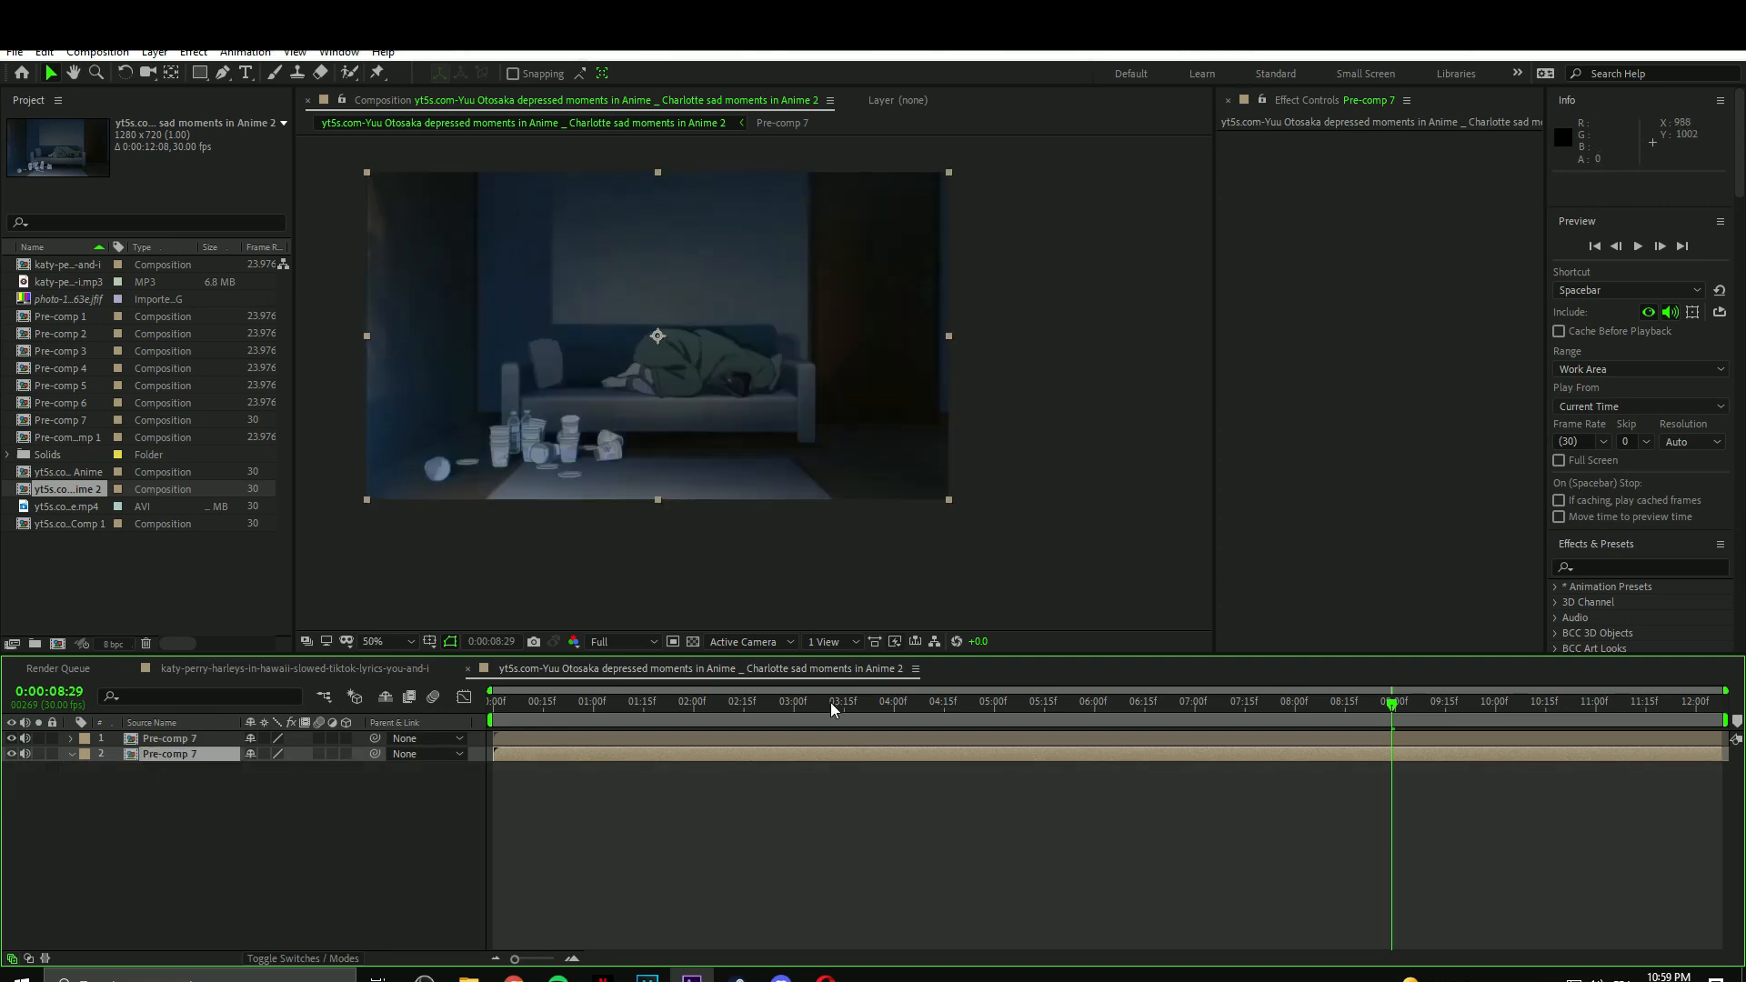
Move the masked upper layer upward to about position 632, 260, above the original figure.
{"action": "left_click", "coordinate": [821, 739]}
{"action": "left_click_drag", "start_coordinate": [705, 367], "coordinate": [727, 270]}
{"action": "scroll", "coordinate": [689, 339], "scroll_direction": "up", "scroll_amount": 1}
{"action": "key", "text": "v"}
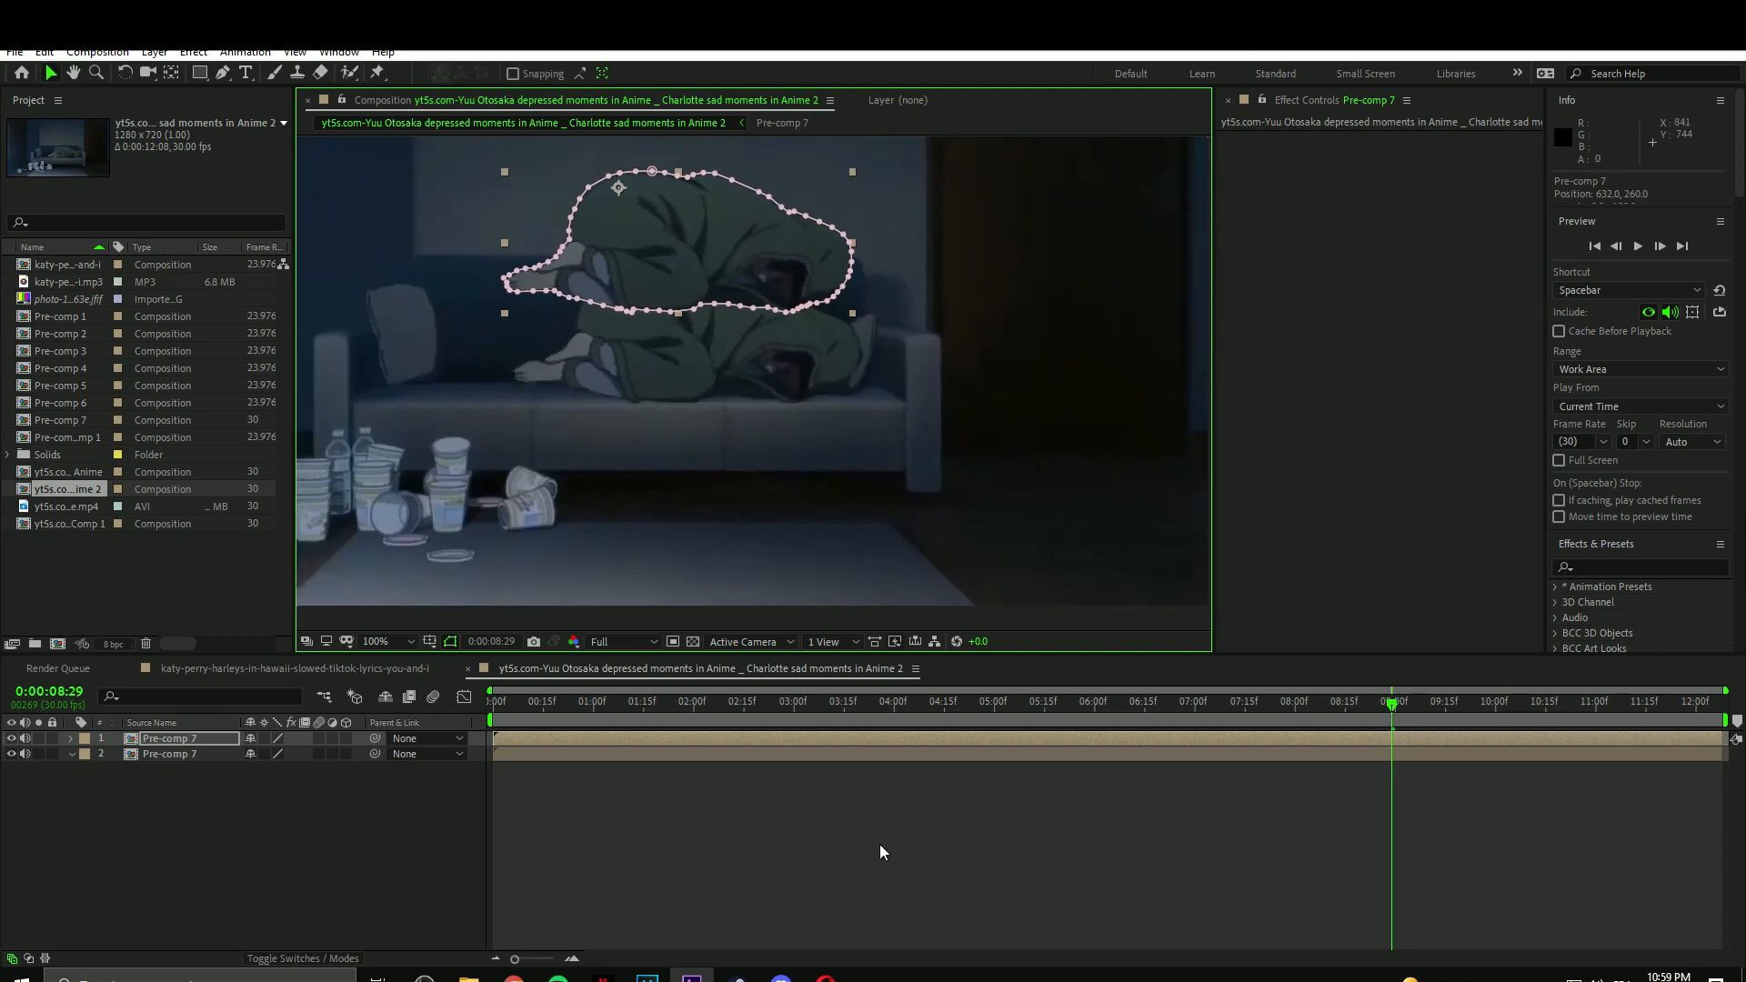
{"action": "left_click", "coordinate": [876, 837]}
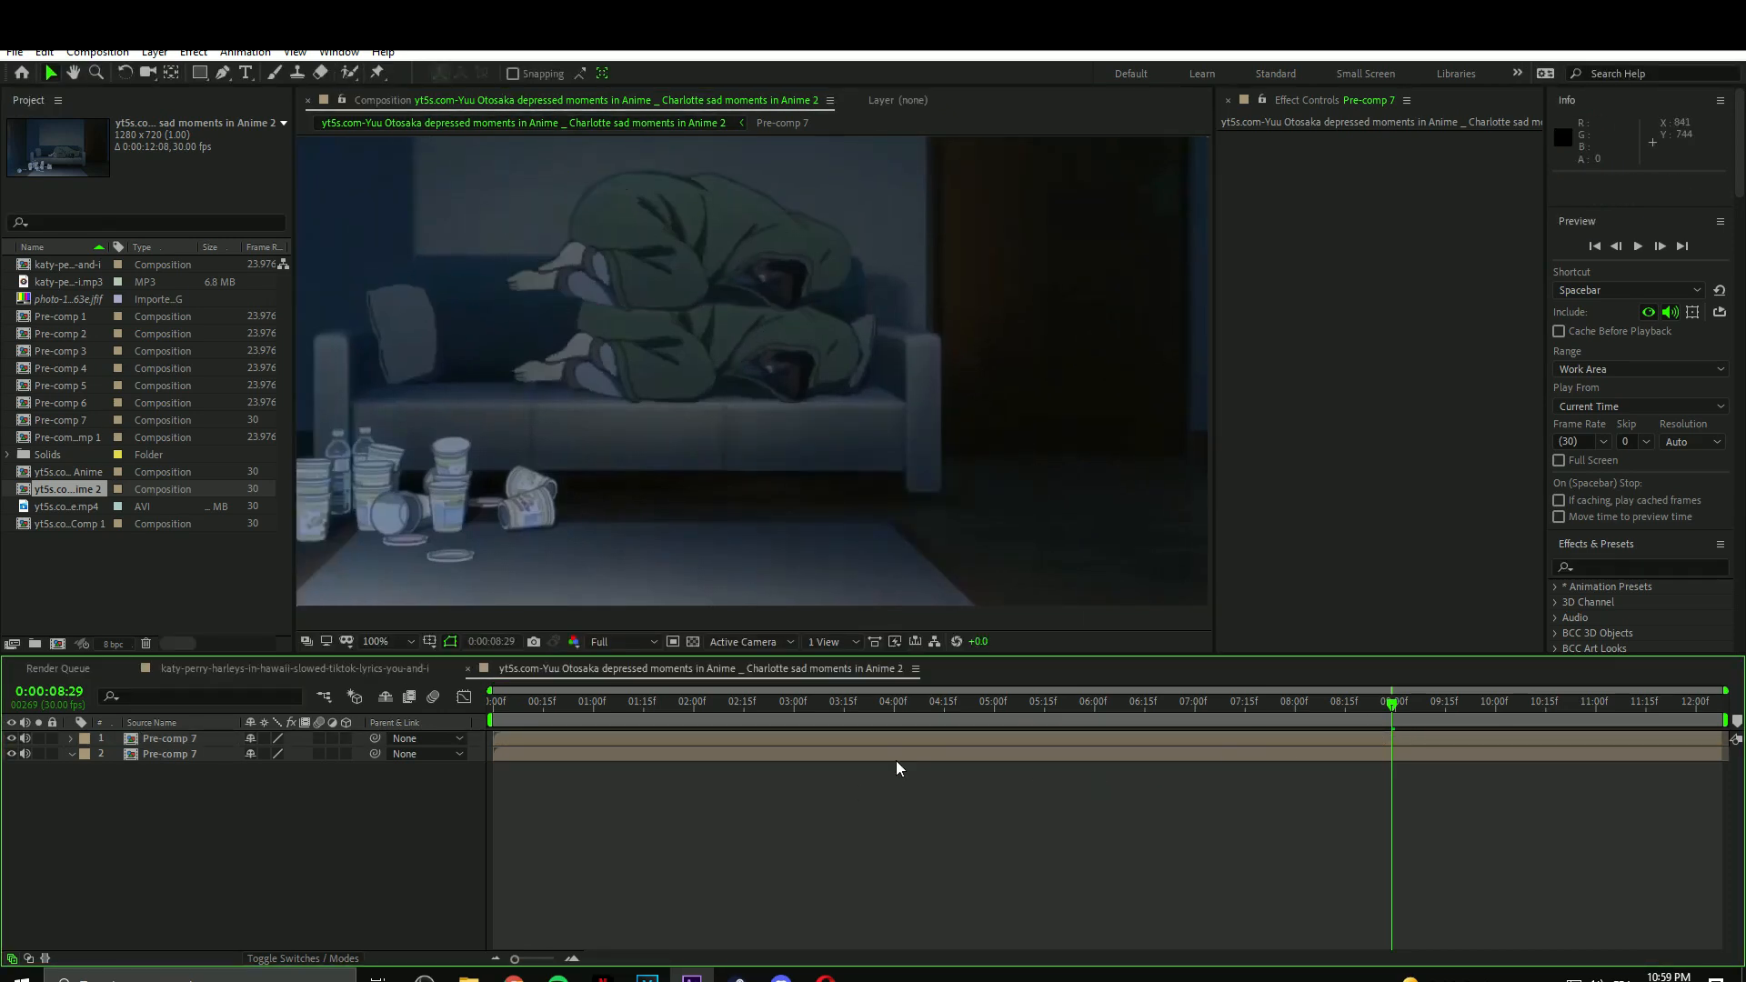
Apply Freeze Frame to the masked upper layer at 0:00:11:00.
{"action": "left_click_drag", "start_coordinate": [718, 706], "coordinate": [472, 716]}
{"action": "left_click_drag", "start_coordinate": [693, 728], "coordinate": [1593, 725]}
{"action": "scroll", "coordinate": [752, 466], "scroll_direction": "down", "scroll_amount": 2}
{"action": "right_click", "coordinate": [1590, 737]}
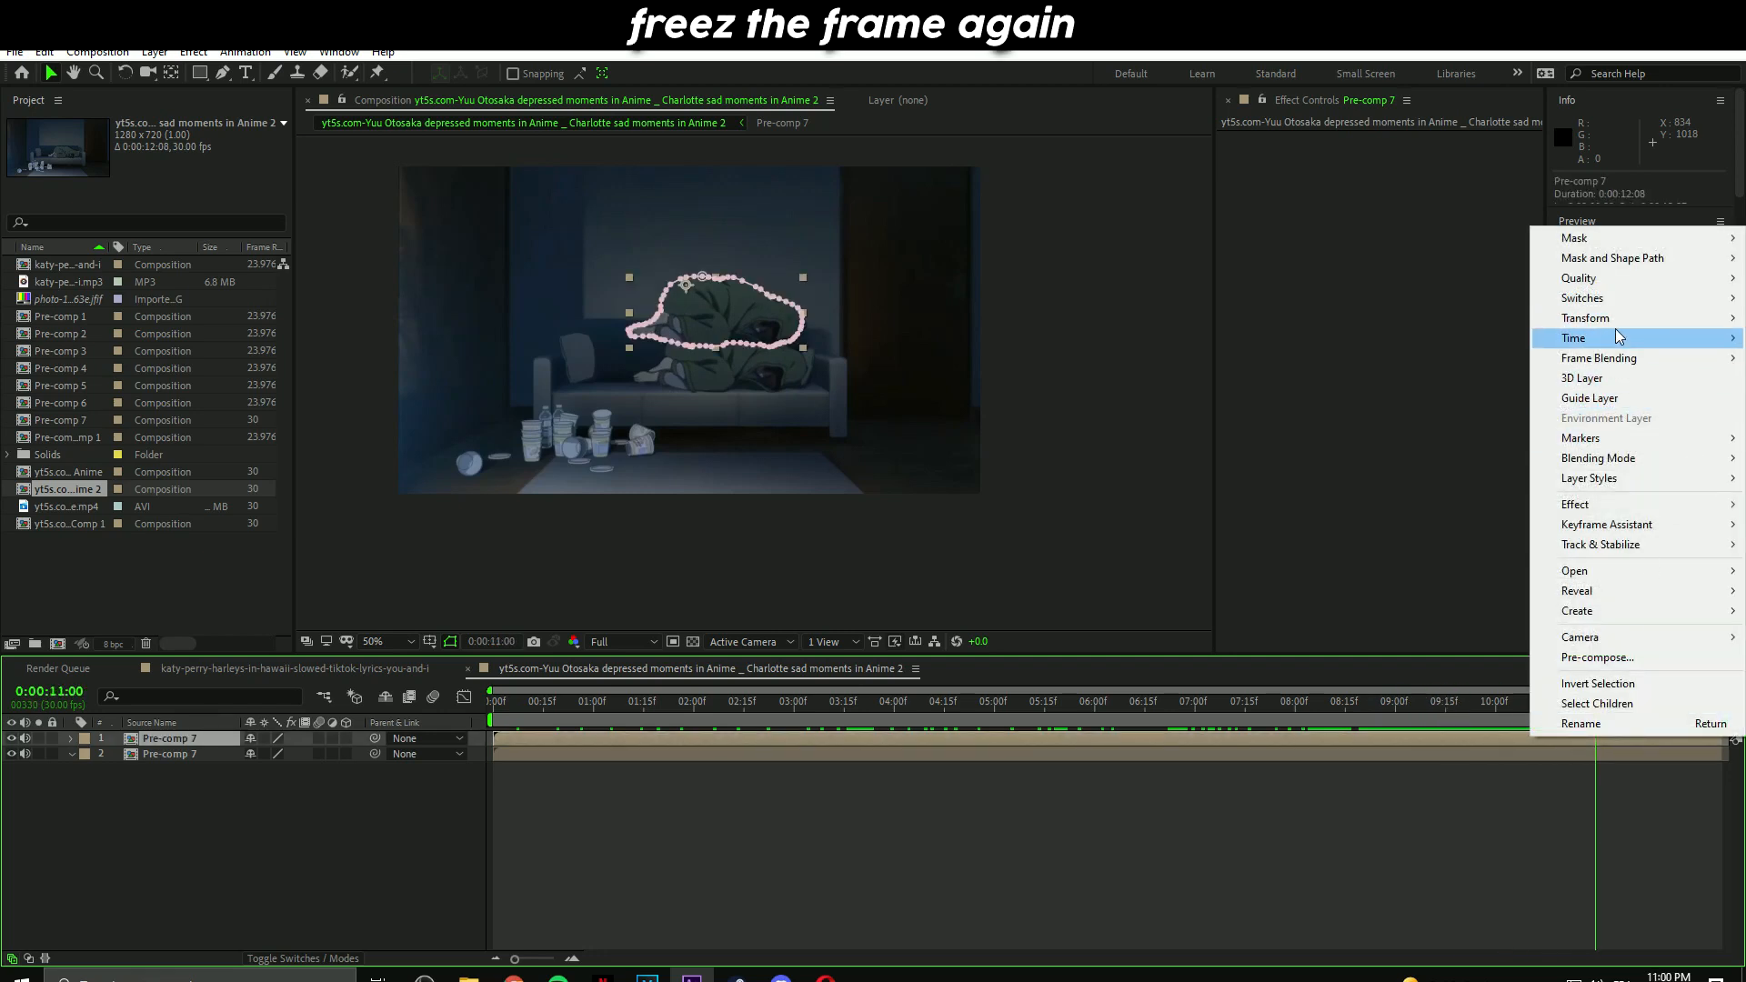
{"action": "mouse_move", "coordinate": [1616, 337]}
{"action": "left_click", "coordinate": [1411, 408]}
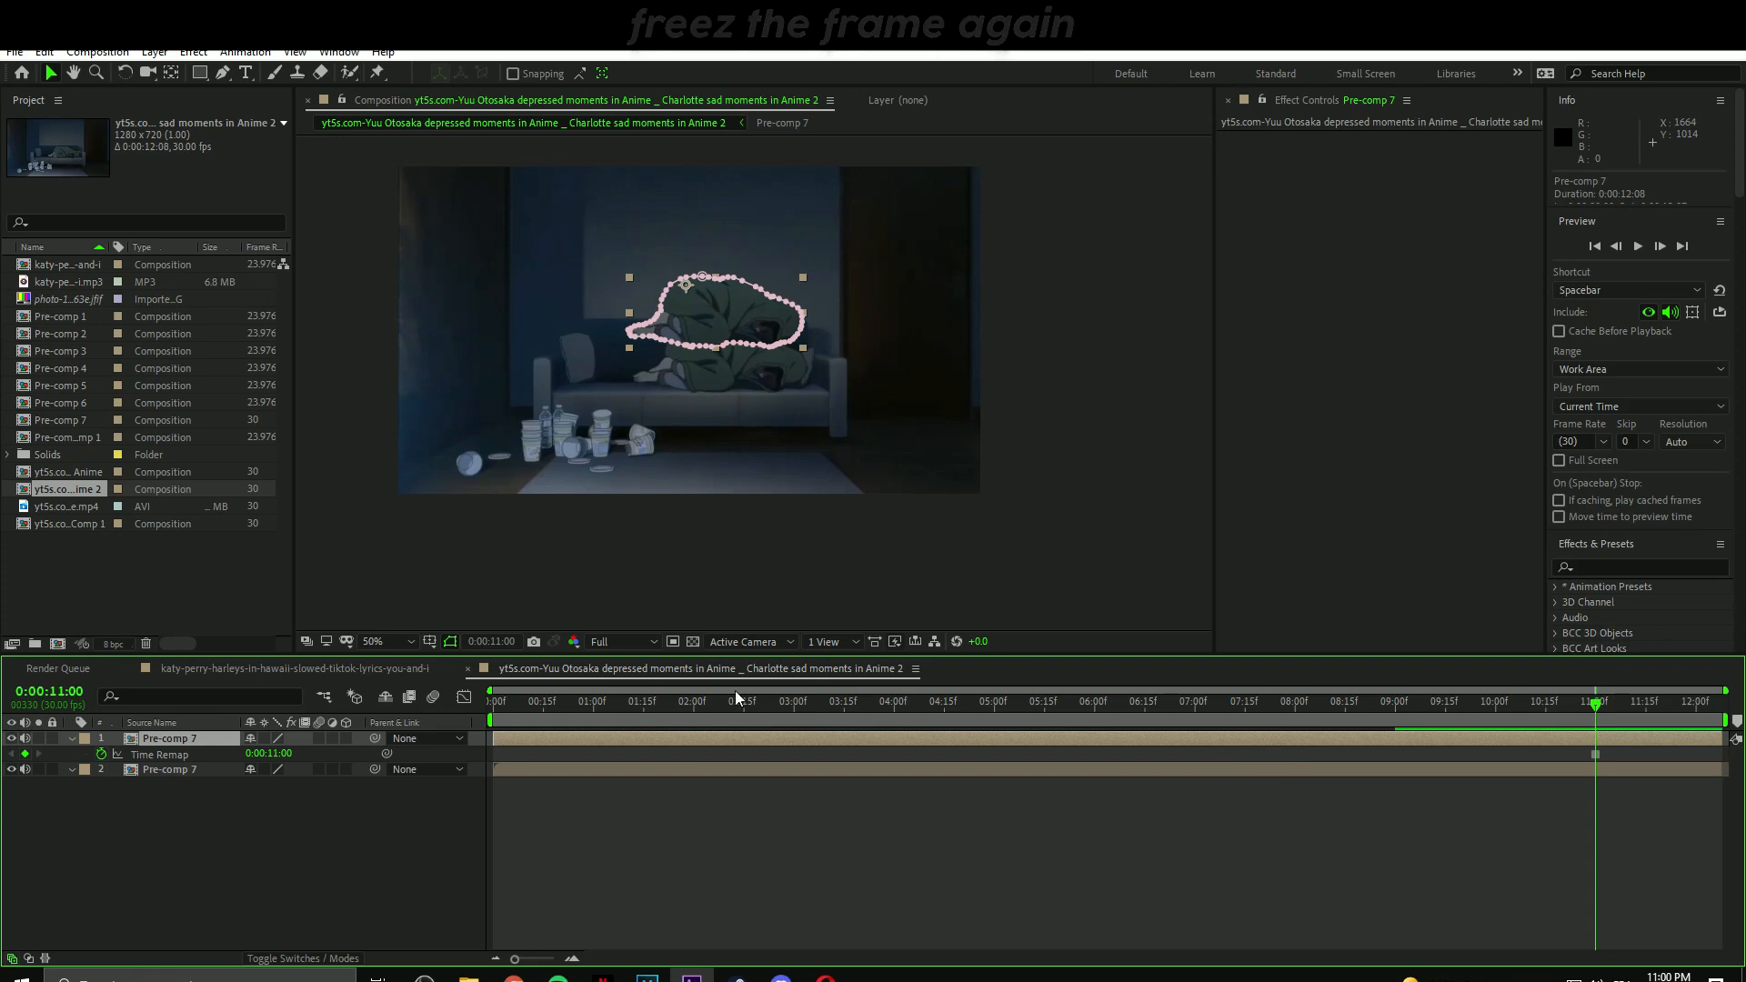
Split the frozen masked layer at 0:00:08:19 and delete the part before the cut.
{"action": "left_click_drag", "start_coordinate": [637, 706], "coordinate": [1356, 697]}
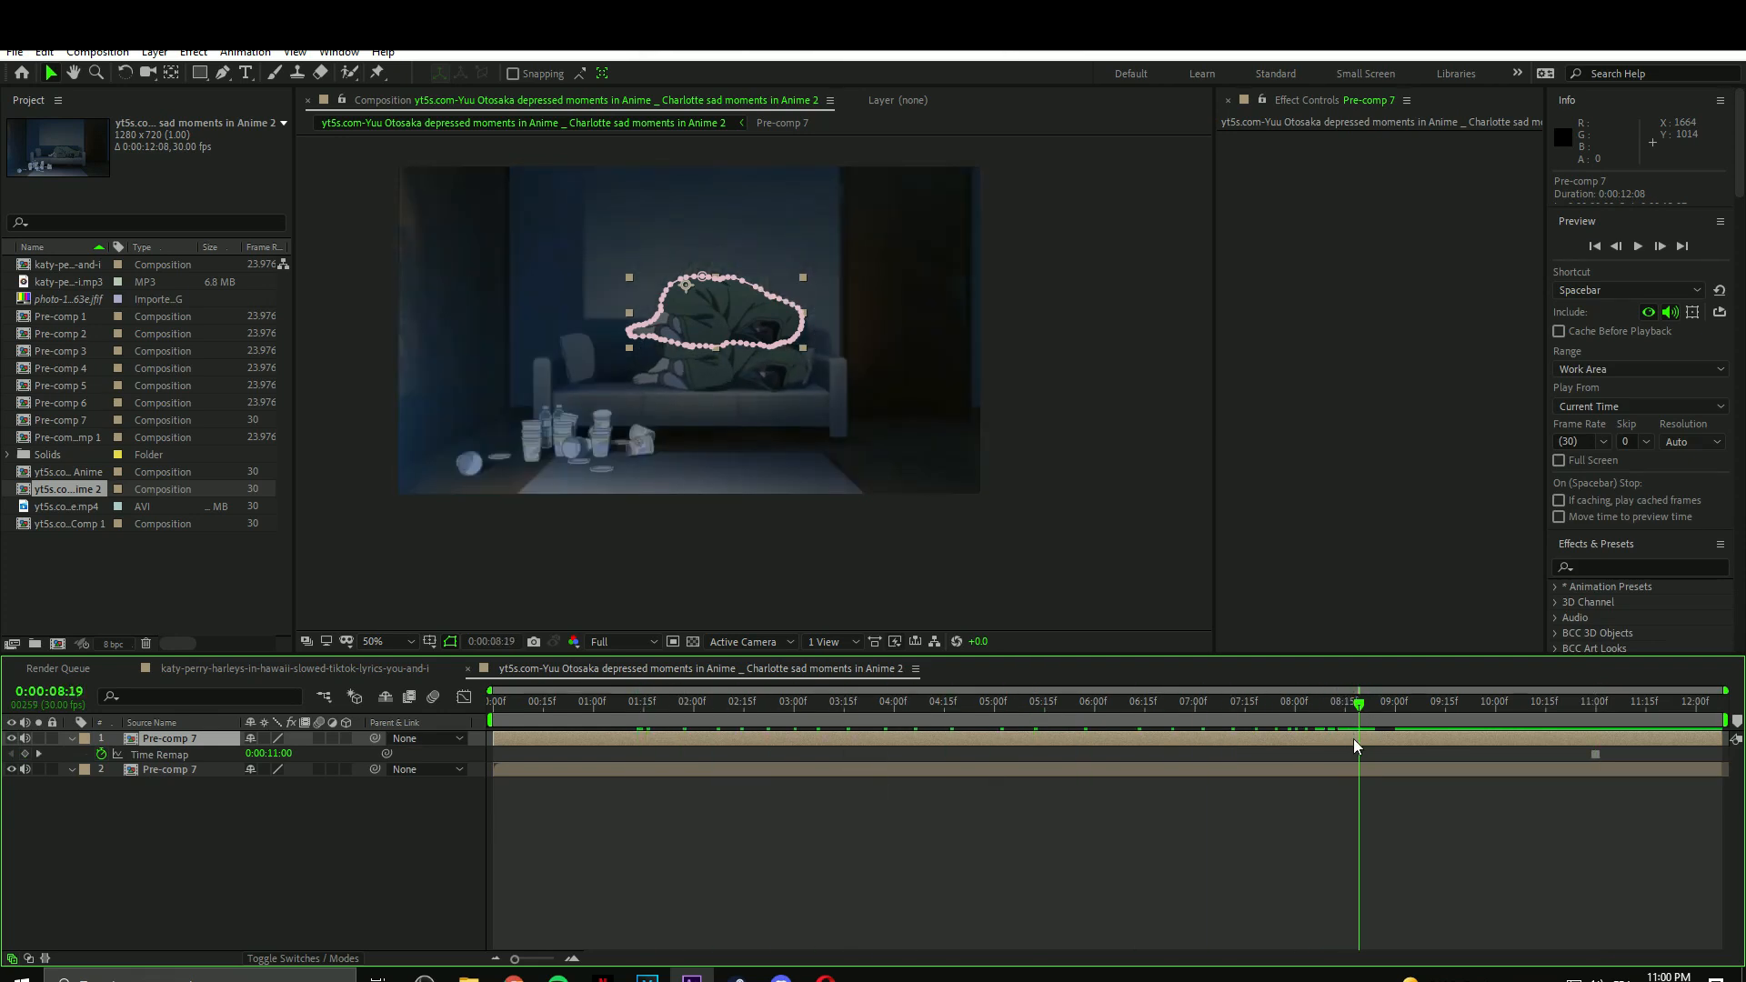
{"action": "key", "text": "ctrl+shift+d"}
{"action": "left_click", "coordinate": [1325, 754]}
{"action": "key", "text": "Delete"}
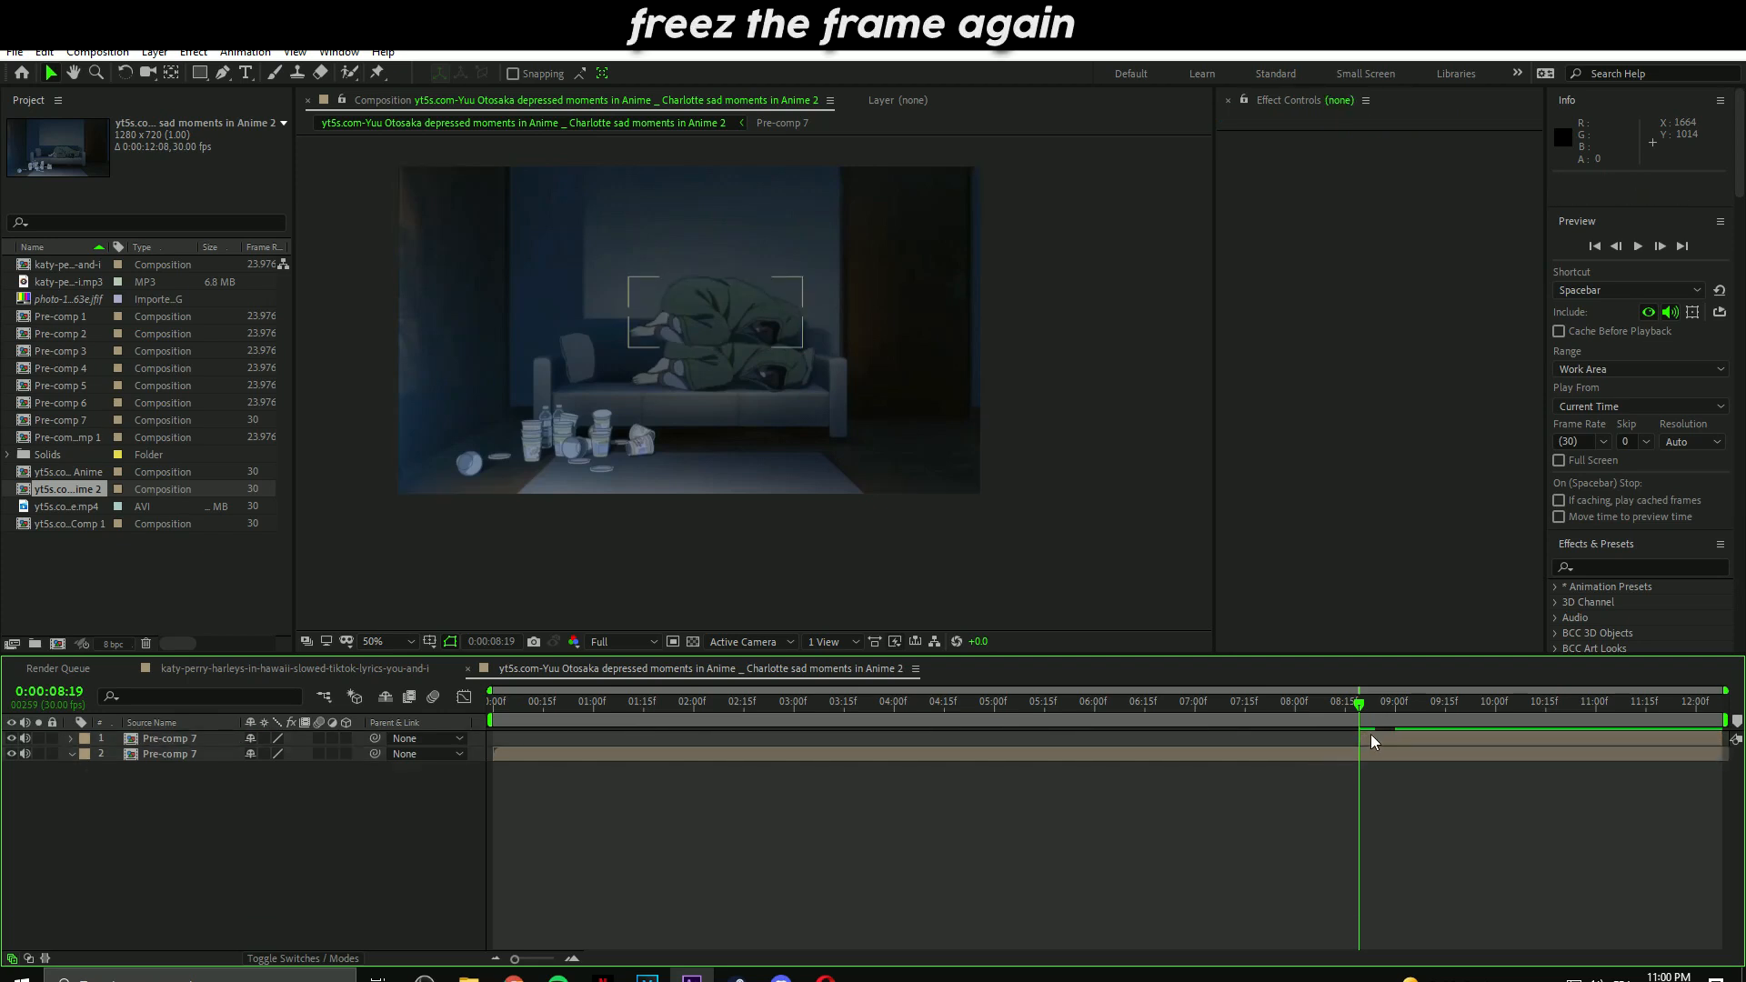
Reset the frozen masked layer's position and extend its start back to 0:00:08:06.
{"action": "left_click", "coordinate": [1370, 740]}
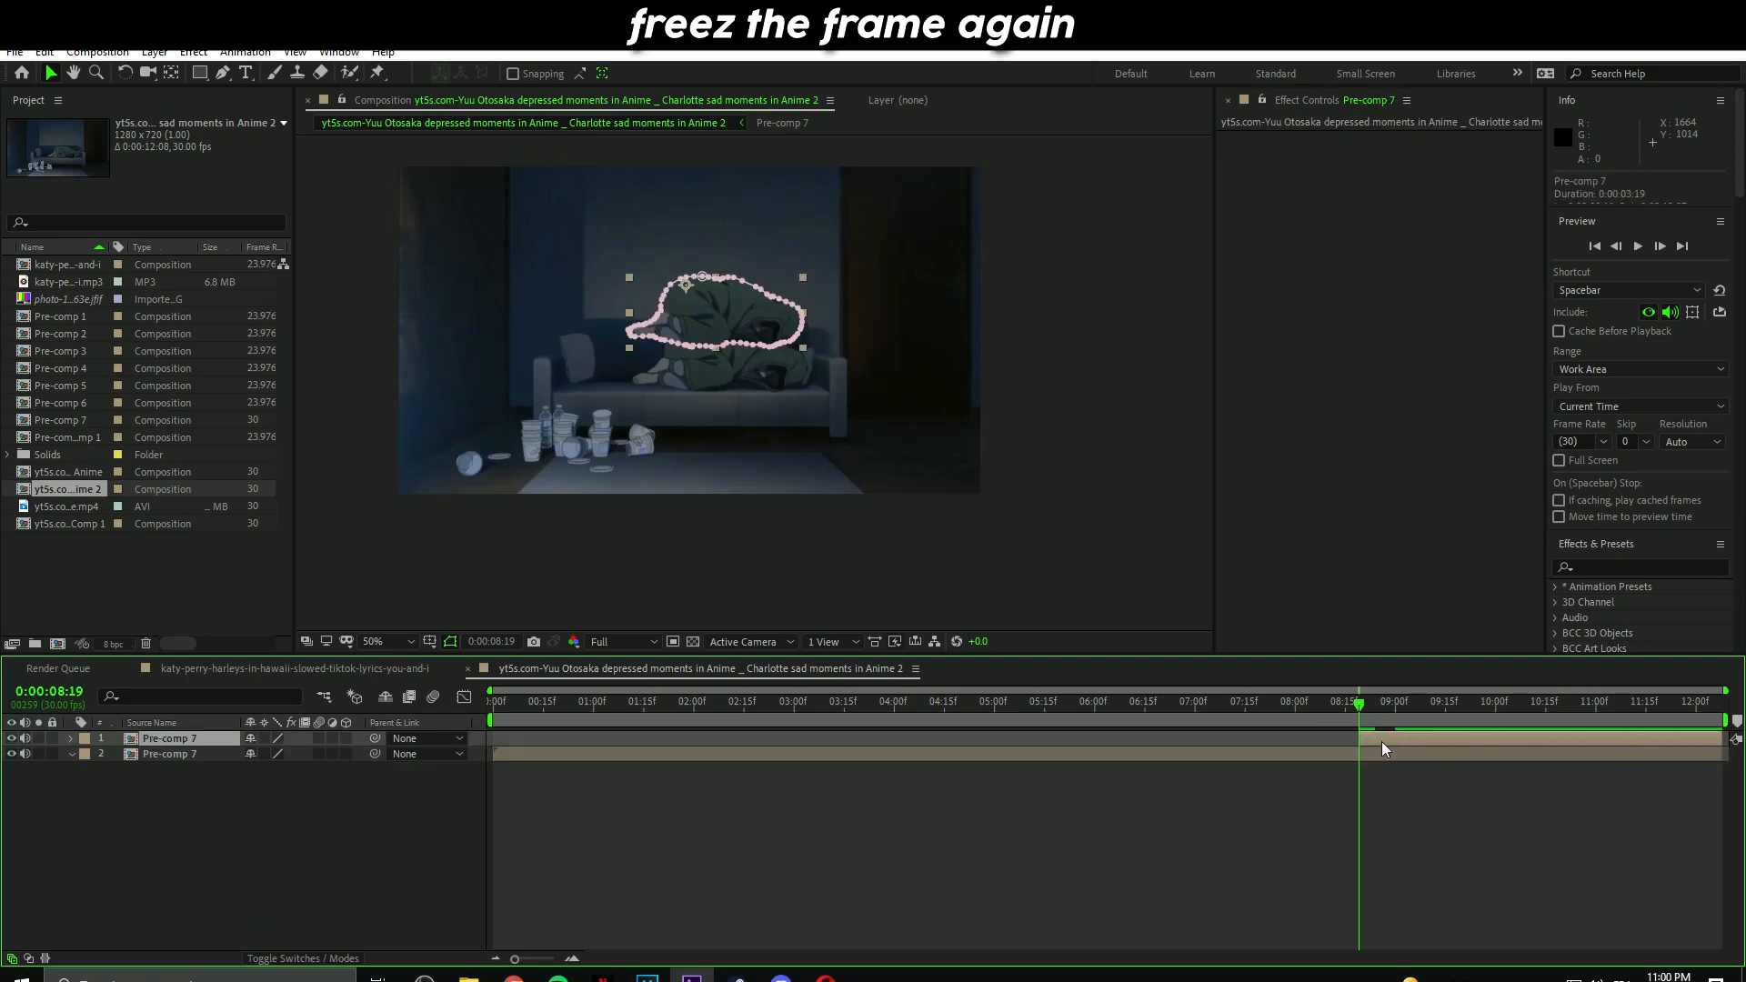
{"action": "key", "text": "p"}
{"action": "right_click", "coordinate": [166, 755]}
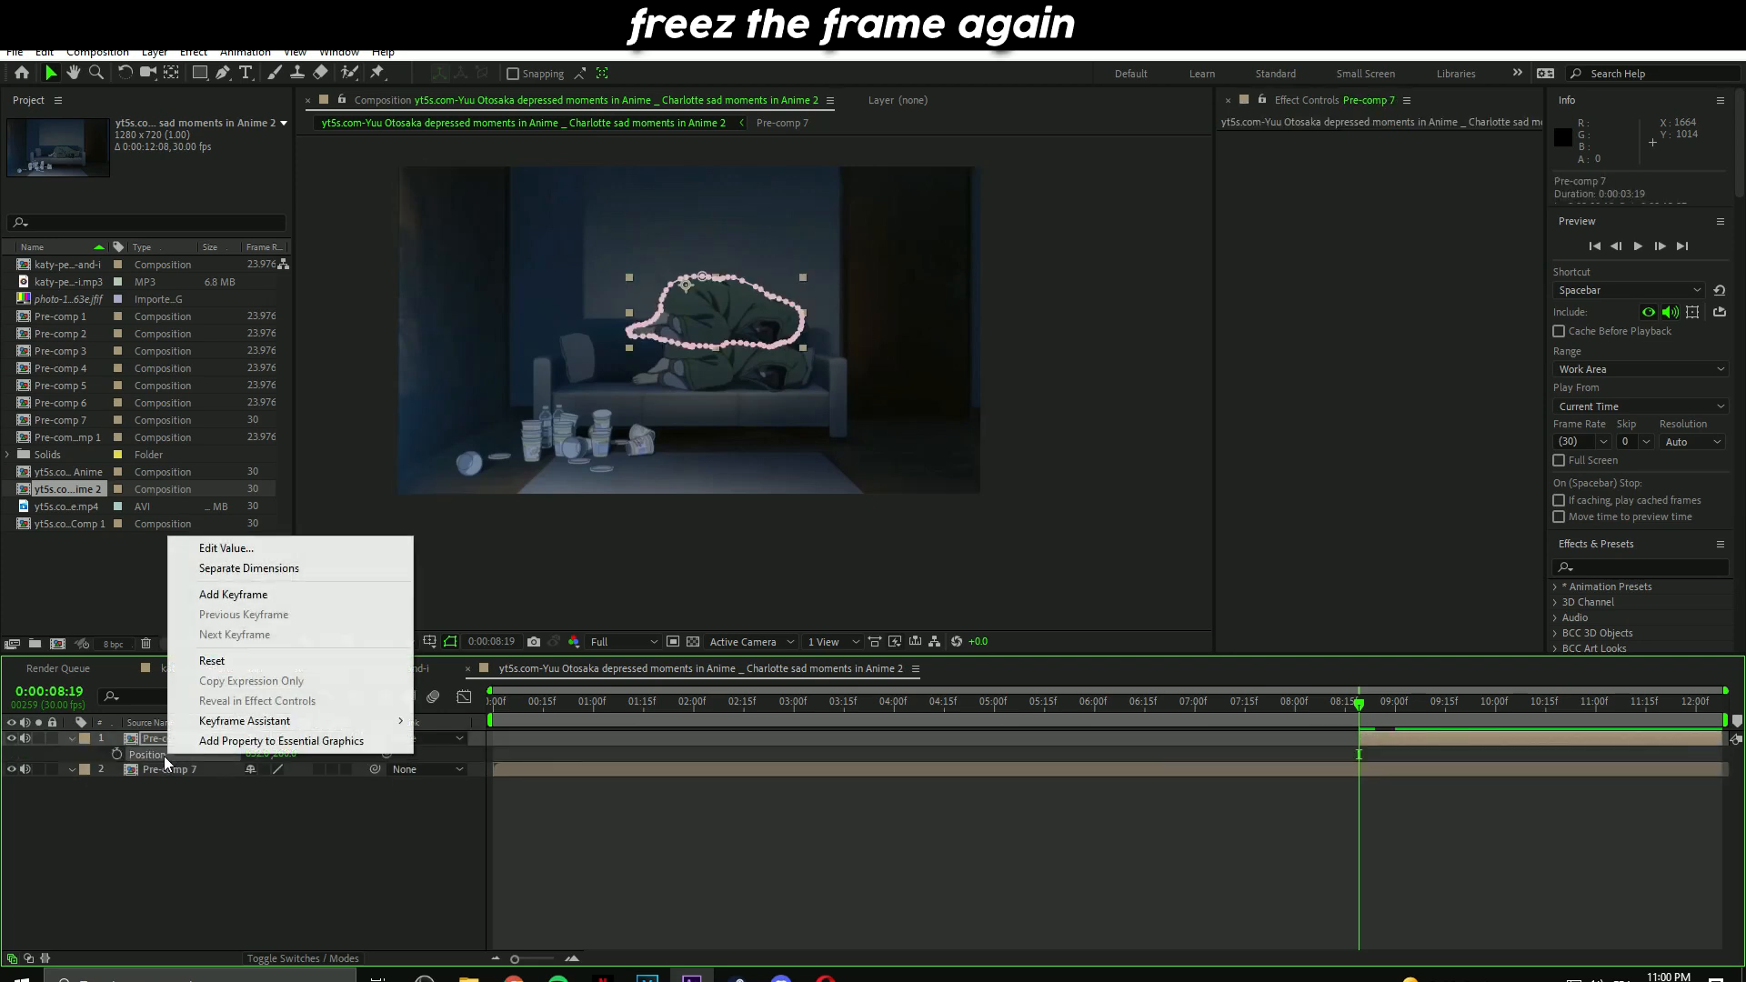
{"action": "left_click", "coordinate": [214, 661]}
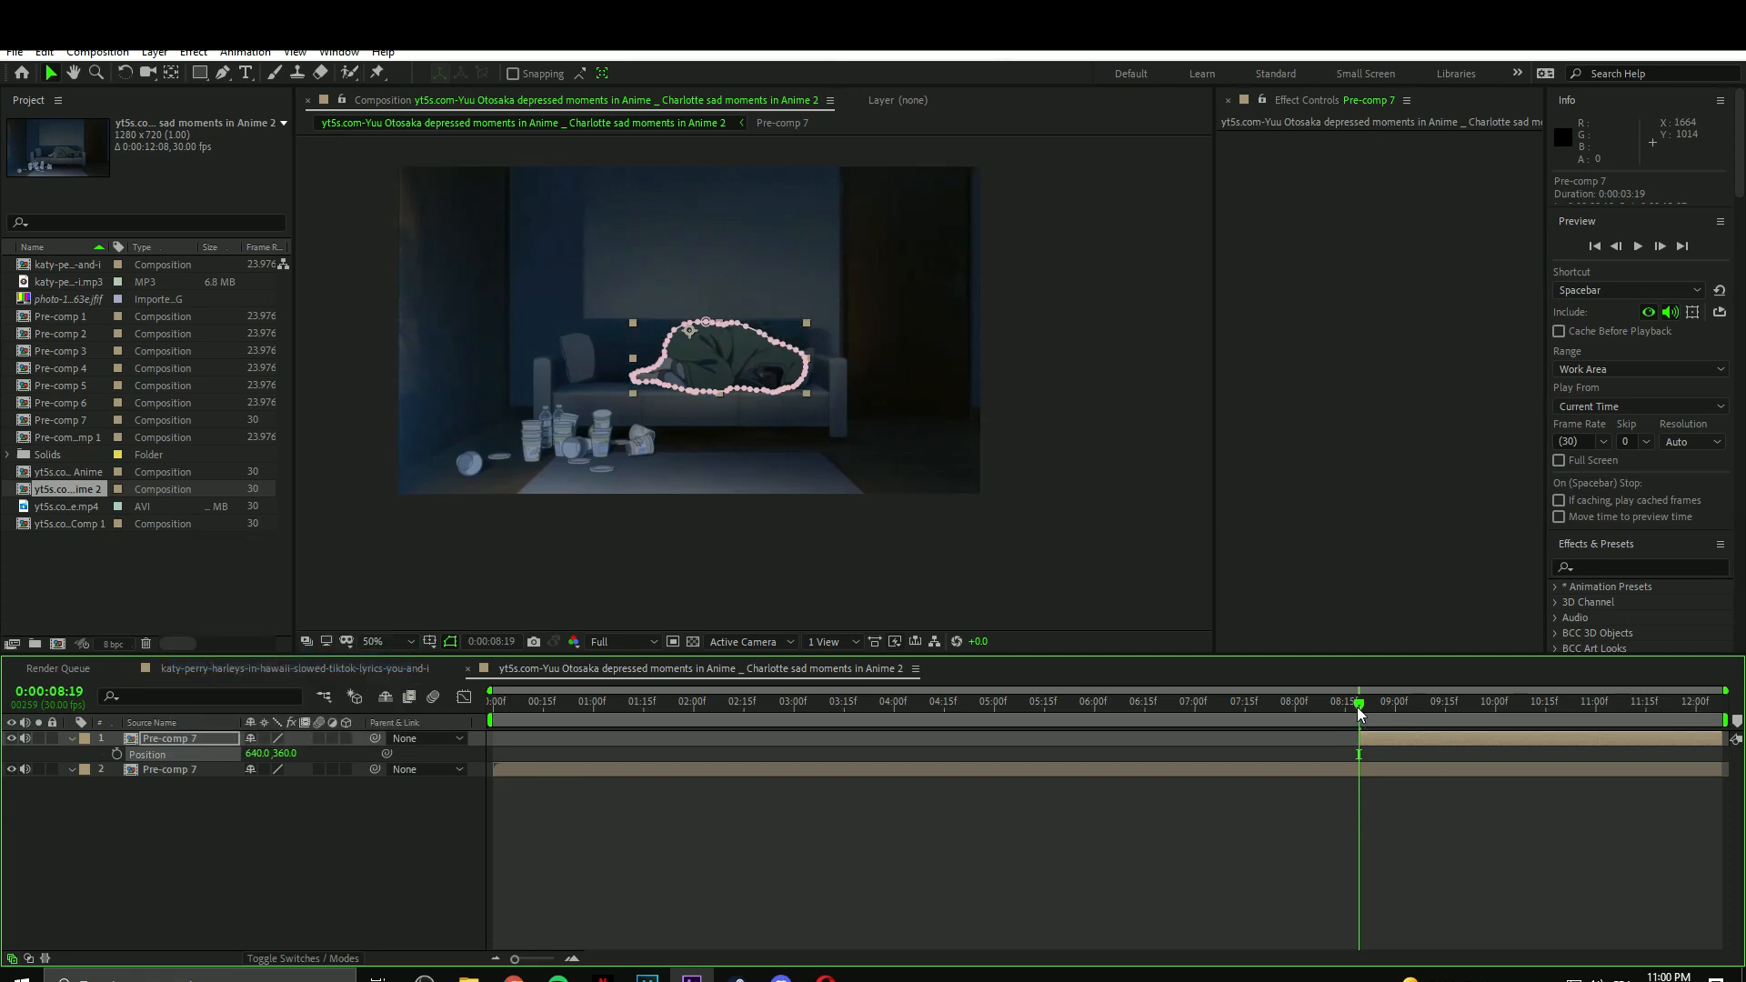
{"action": "left_click_drag", "start_coordinate": [1361, 714], "coordinate": [1134, 744]}
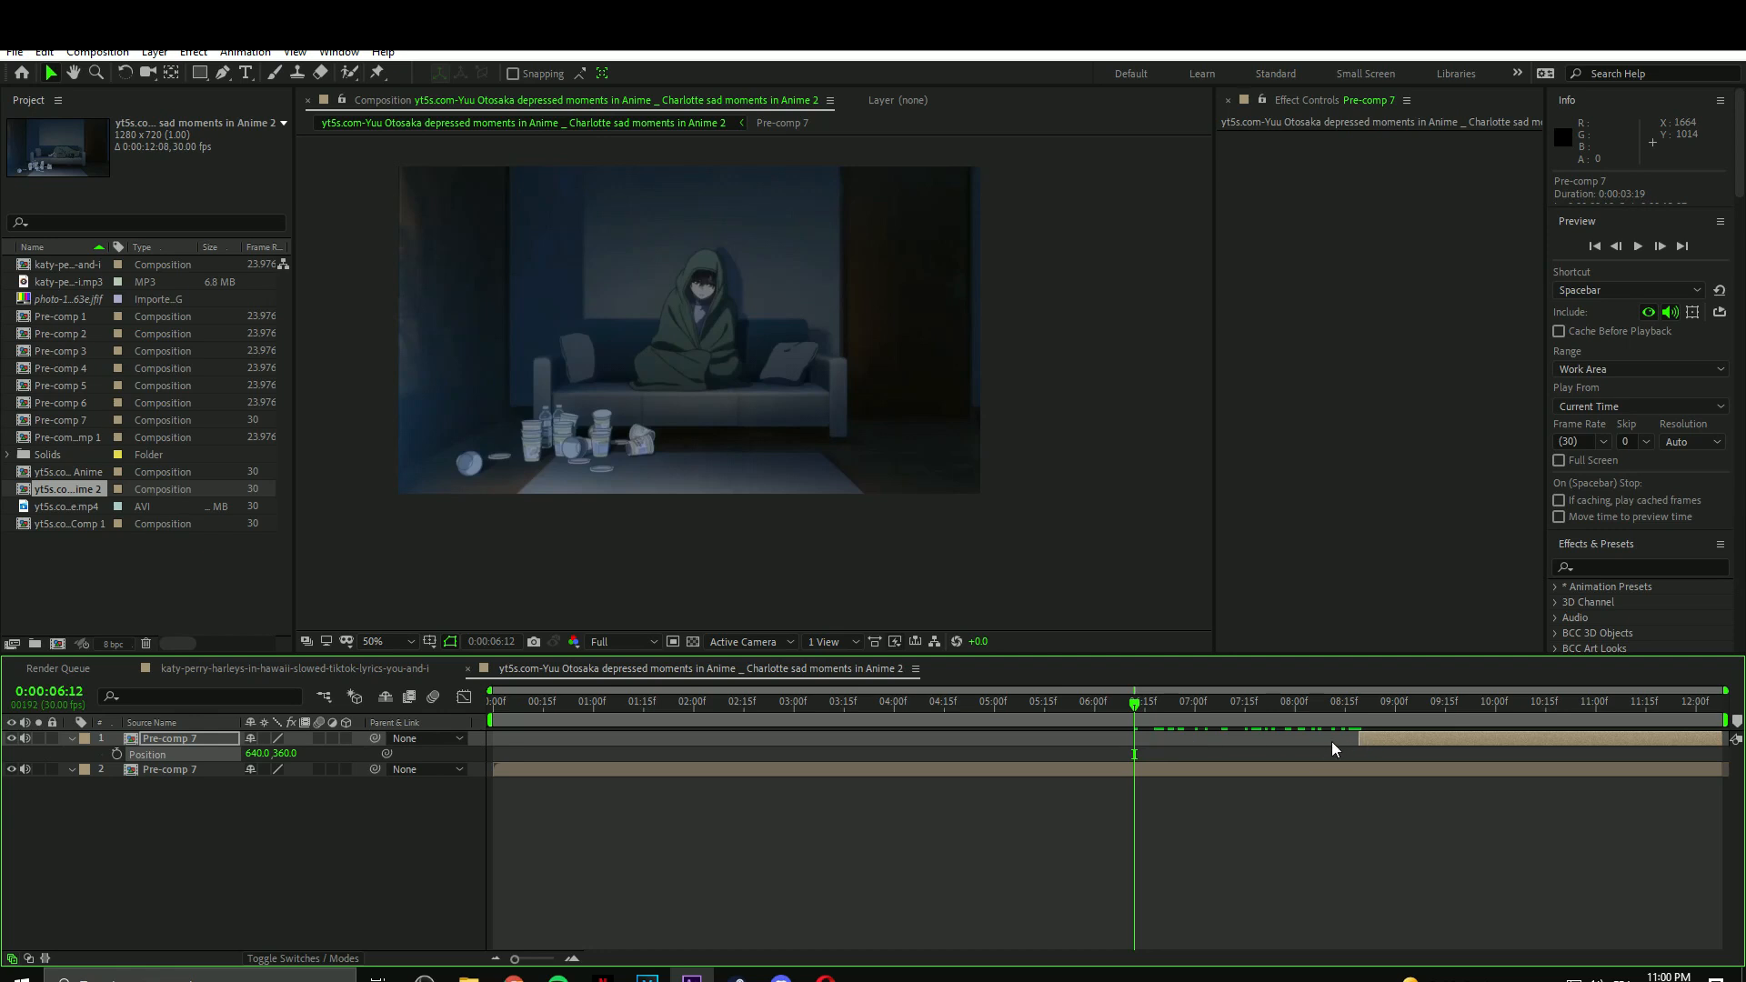
{"action": "left_click_drag", "start_coordinate": [1352, 719], "coordinate": [1316, 739]}
Duplicate the unmasked background layer and paste the figure's mask from the frozen layer onto the copy.
{"action": "left_click", "coordinate": [1312, 769]}
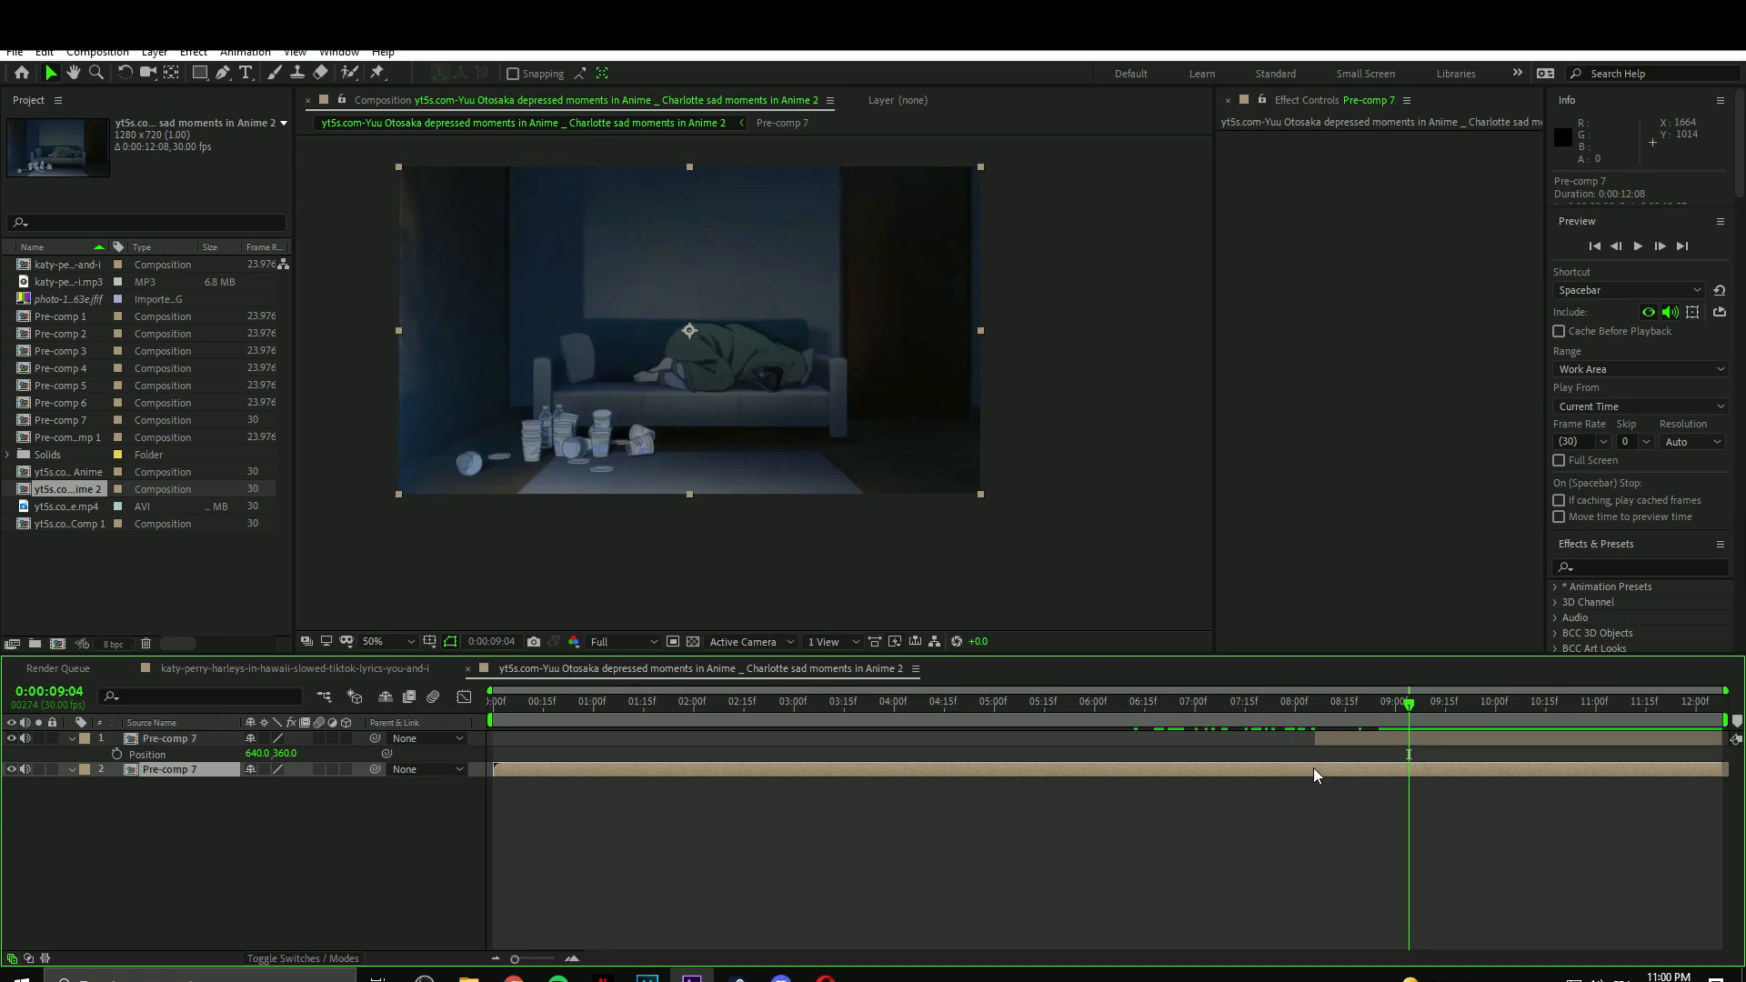
{"action": "key", "text": "ctrl+d"}
{"action": "left_click", "coordinate": [145, 740]}
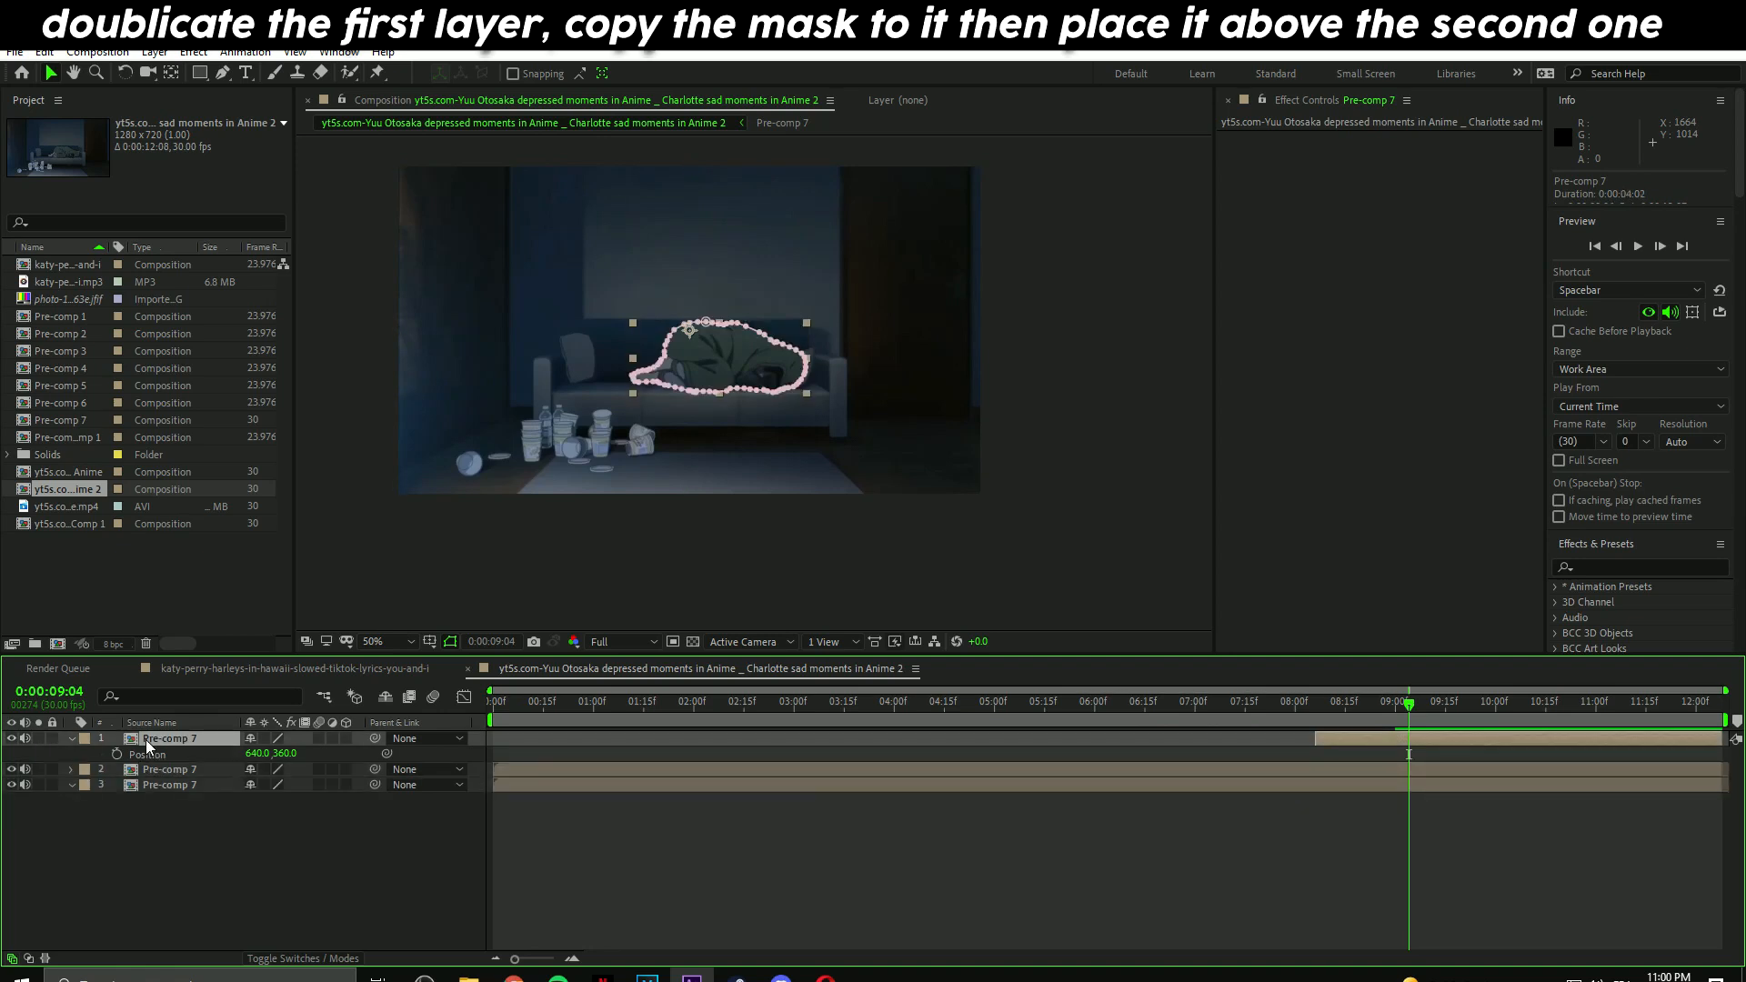
{"action": "key", "text": "m"}
{"action": "left_click", "coordinate": [144, 756]}
{"action": "left_click", "coordinate": [176, 785]}
{"action": "key", "text": "ctrl+v"}
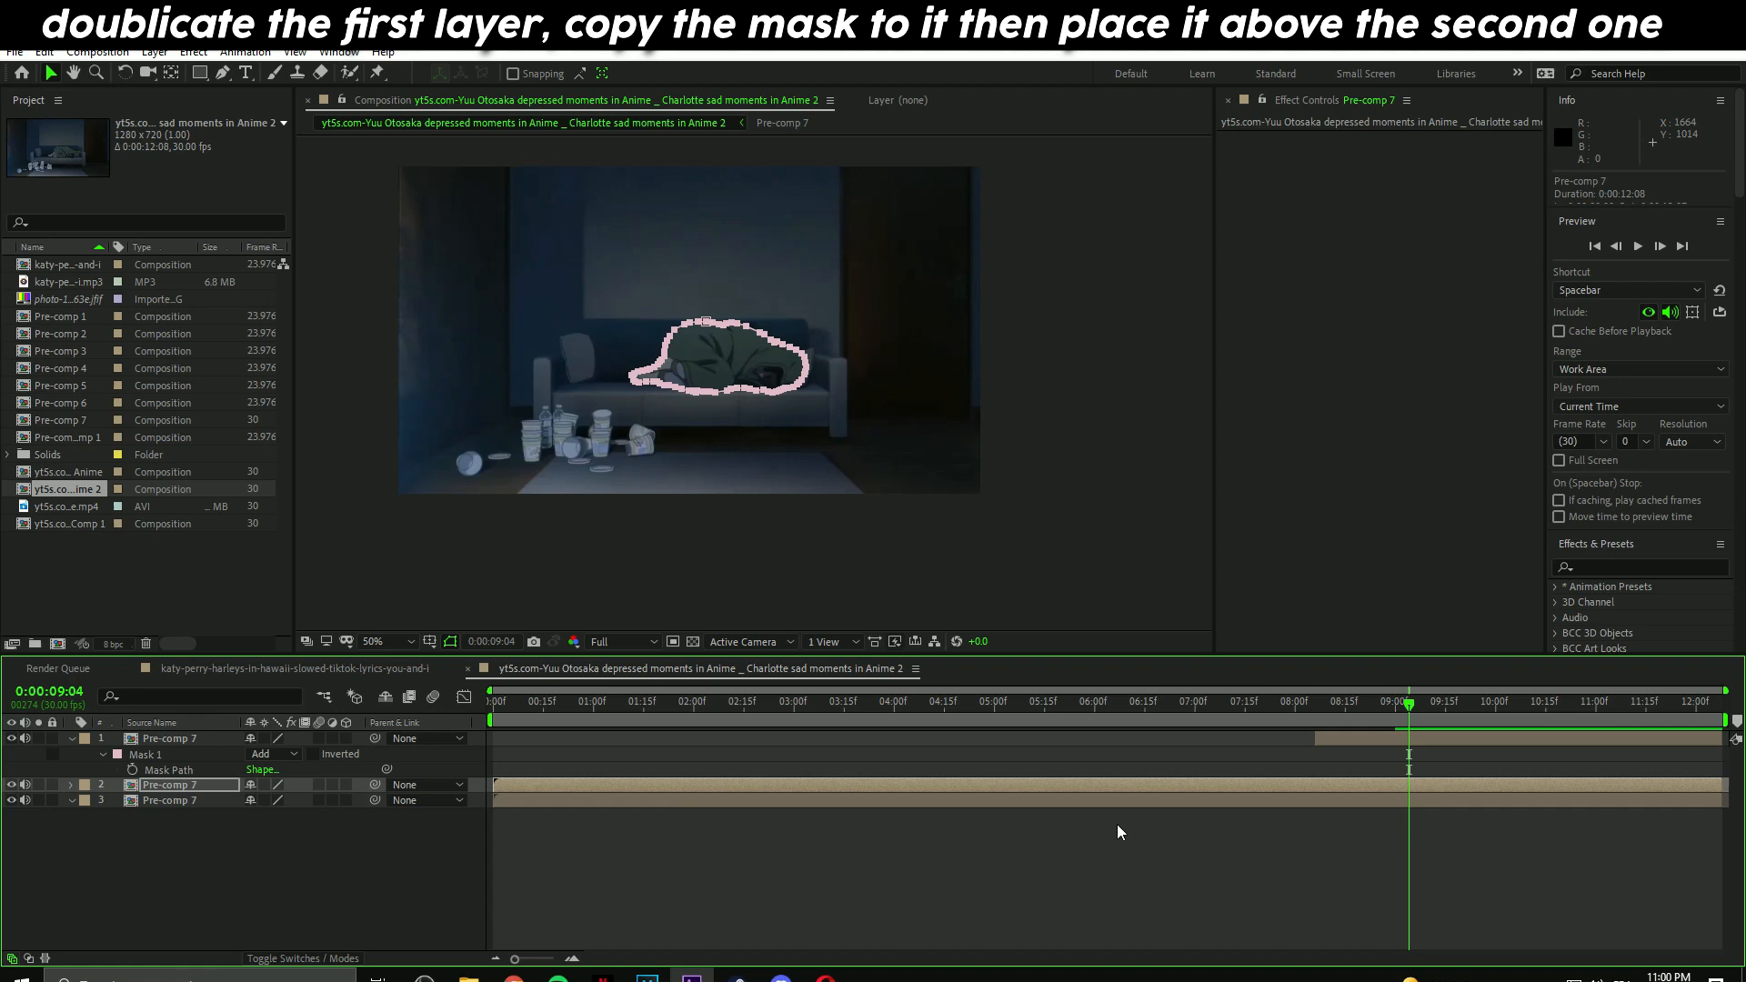
Reorder the layers so the frozen masked layer sits directly below the newly masked duplicate.
{"action": "left_click", "coordinate": [905, 767]}
{"action": "left_click_drag", "start_coordinate": [187, 743], "coordinate": [329, 771]}
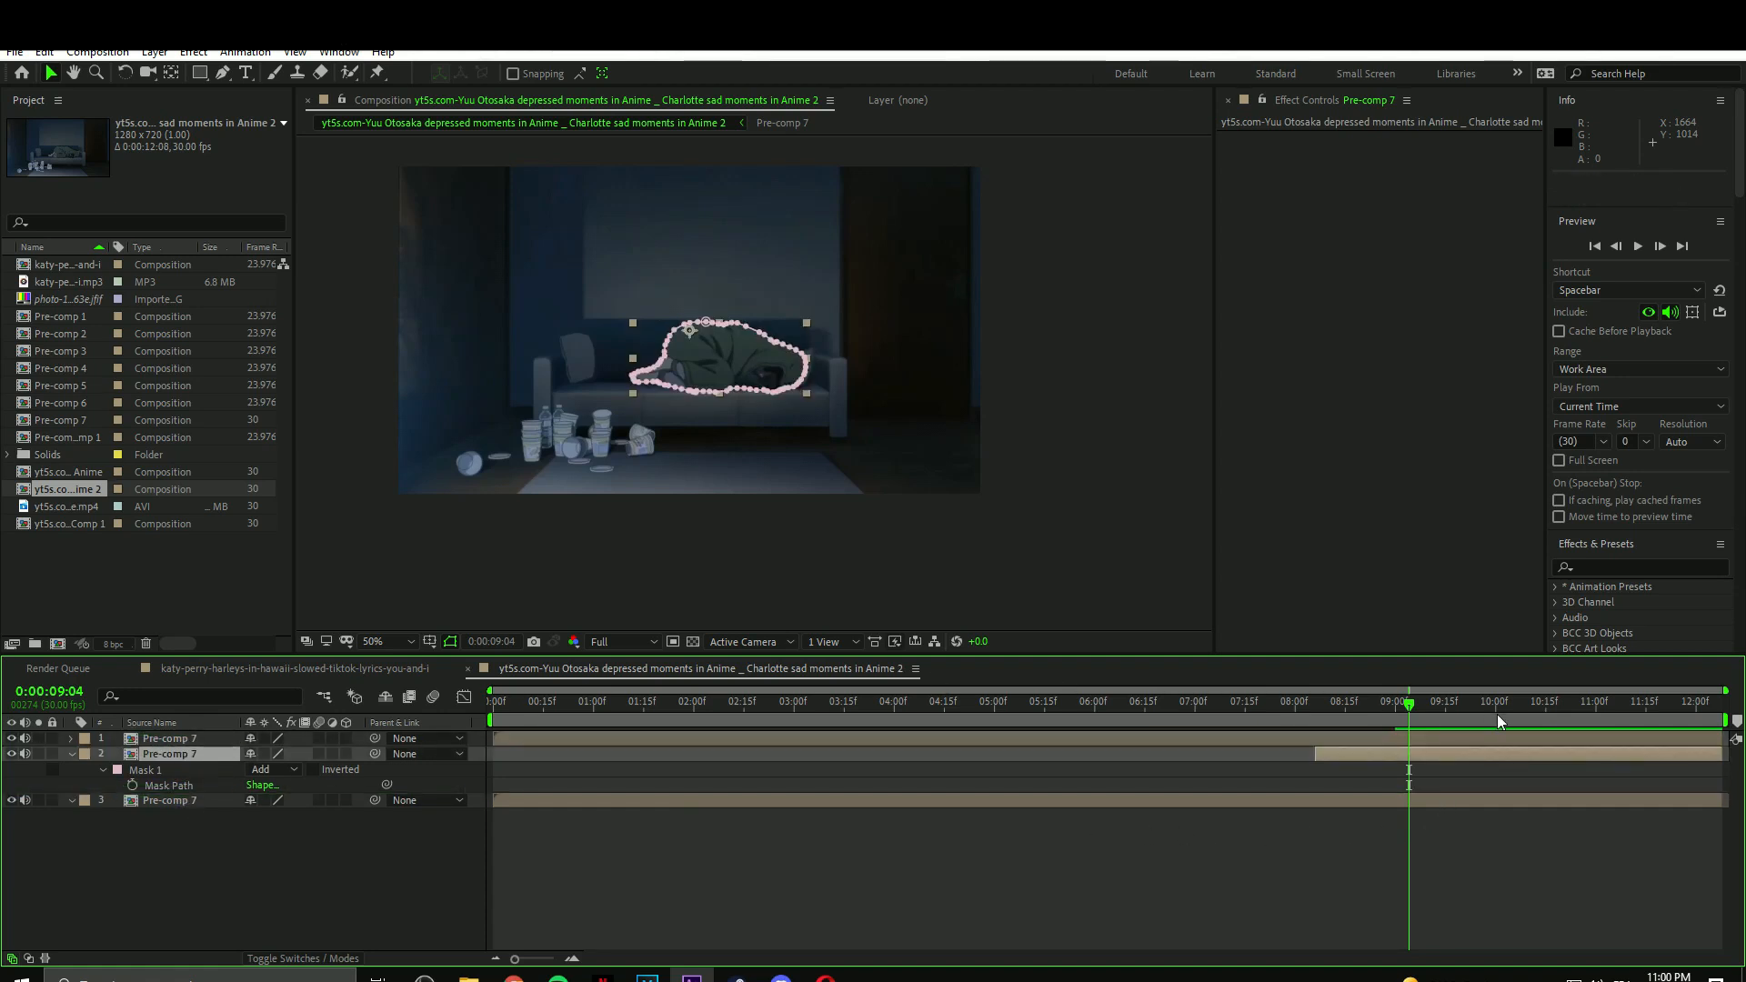
{"action": "left_click", "coordinate": [1224, 758]}
At 0:00:08:18, move the frozen masked layer slightly up so a second figure rises behind the original.
{"action": "scroll", "coordinate": [1264, 766], "scroll_direction": "up", "scroll_amount": 5}
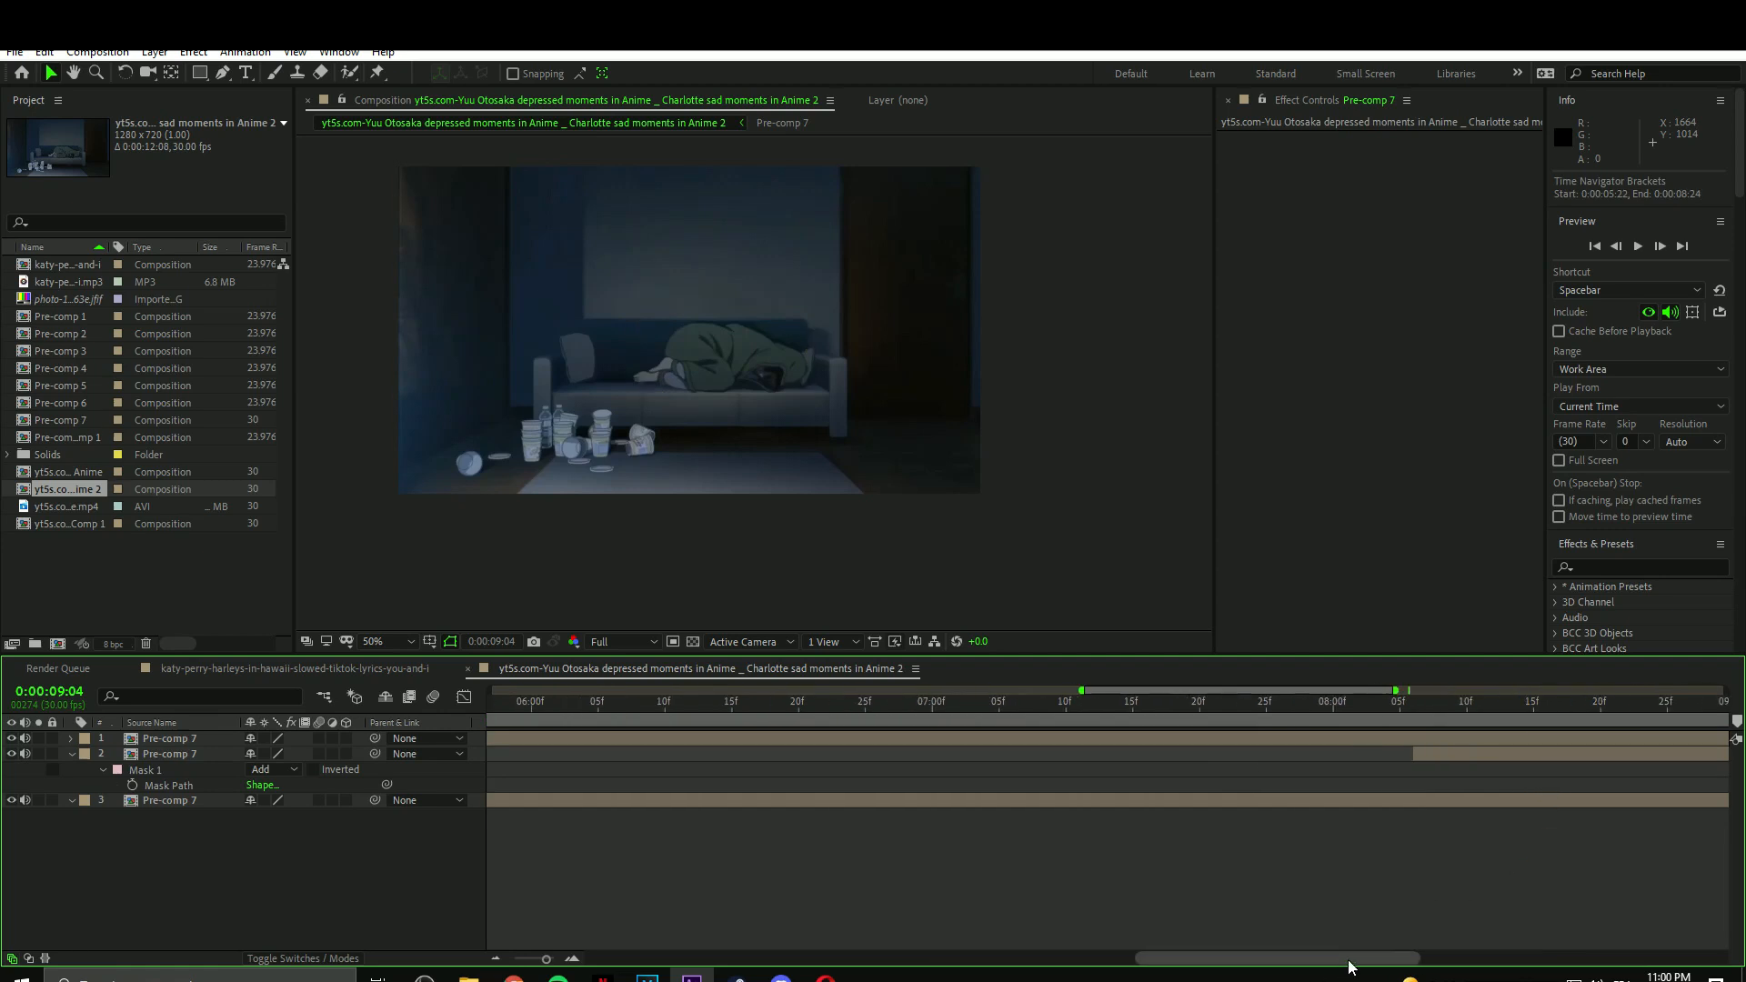
{"action": "left_click_drag", "start_coordinate": [1346, 958], "coordinate": [1489, 959]}
{"action": "left_click", "coordinate": [760, 711]}
{"action": "left_click_drag", "start_coordinate": [750, 713], "coordinate": [1024, 713]}
{"action": "left_click", "coordinate": [875, 754]}
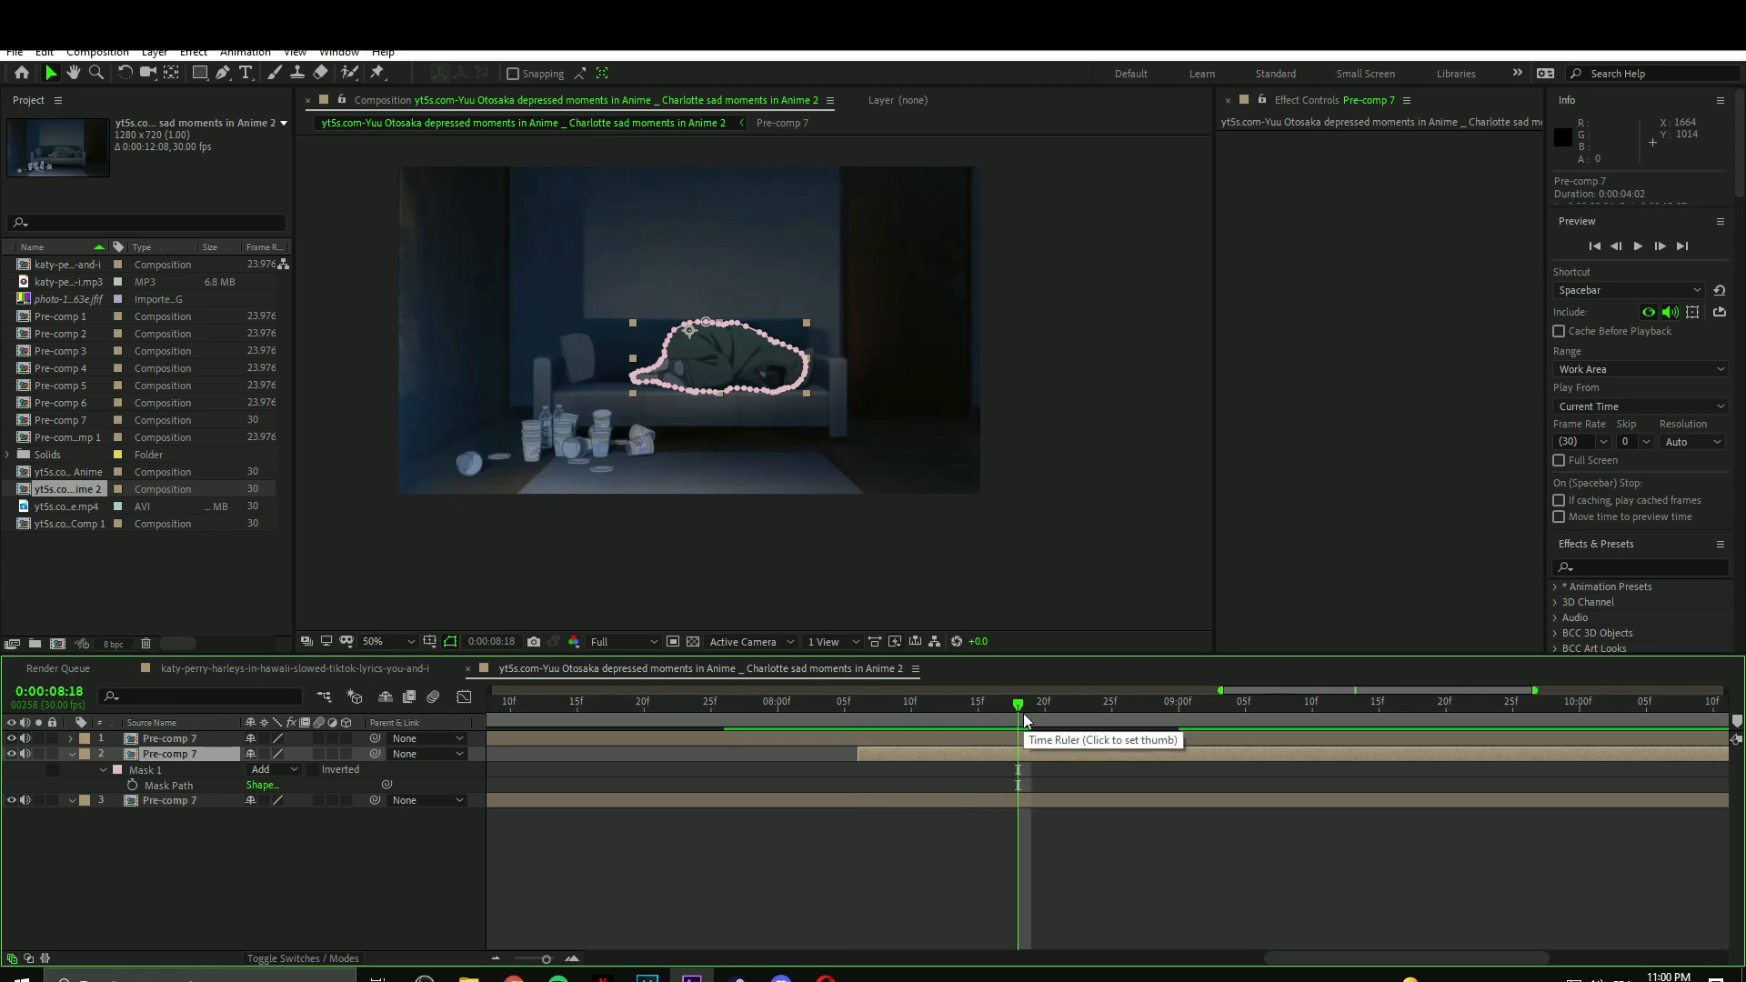
{"action": "scroll", "coordinate": [692, 400], "scroll_direction": "up", "scroll_amount": 4}
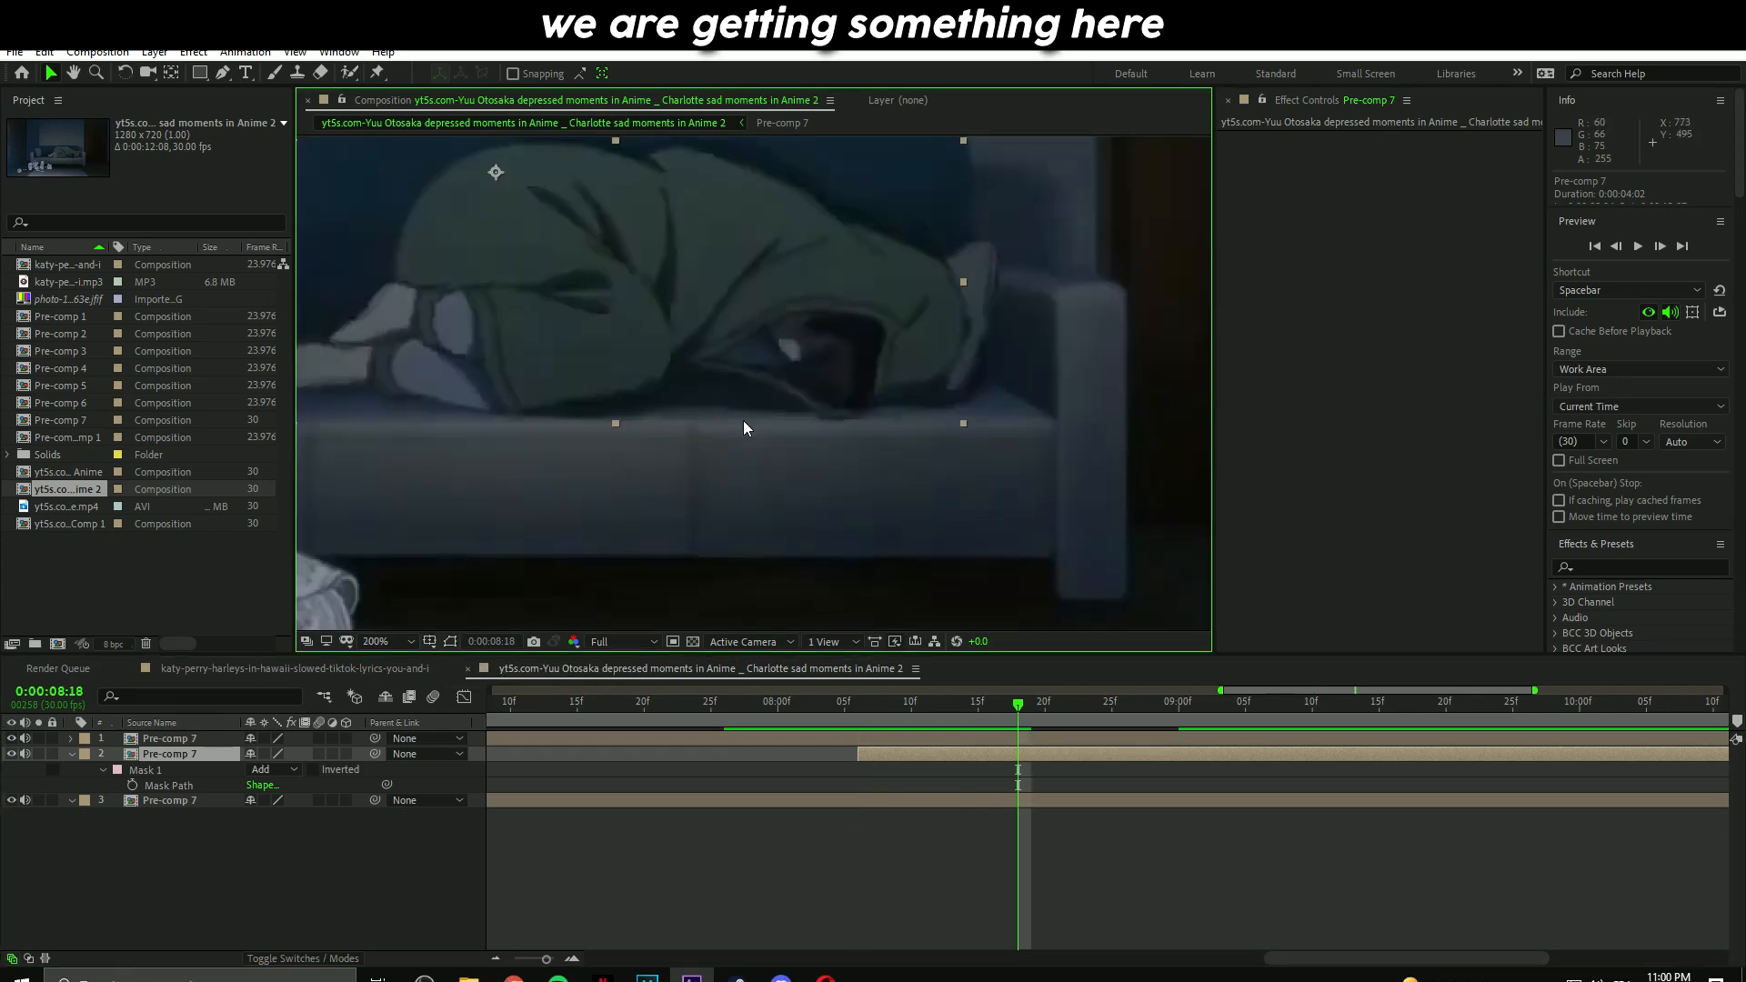
{"action": "scroll", "coordinate": [889, 589], "scroll_direction": "down", "scroll_amount": 2}
{"action": "left_click_drag", "start_coordinate": [685, 357], "coordinate": [699, 311]}
Set the top layer's mask feather to 27 pixels and its mask expansion to -12 pixels.
{"action": "left_click", "coordinate": [920, 738]}
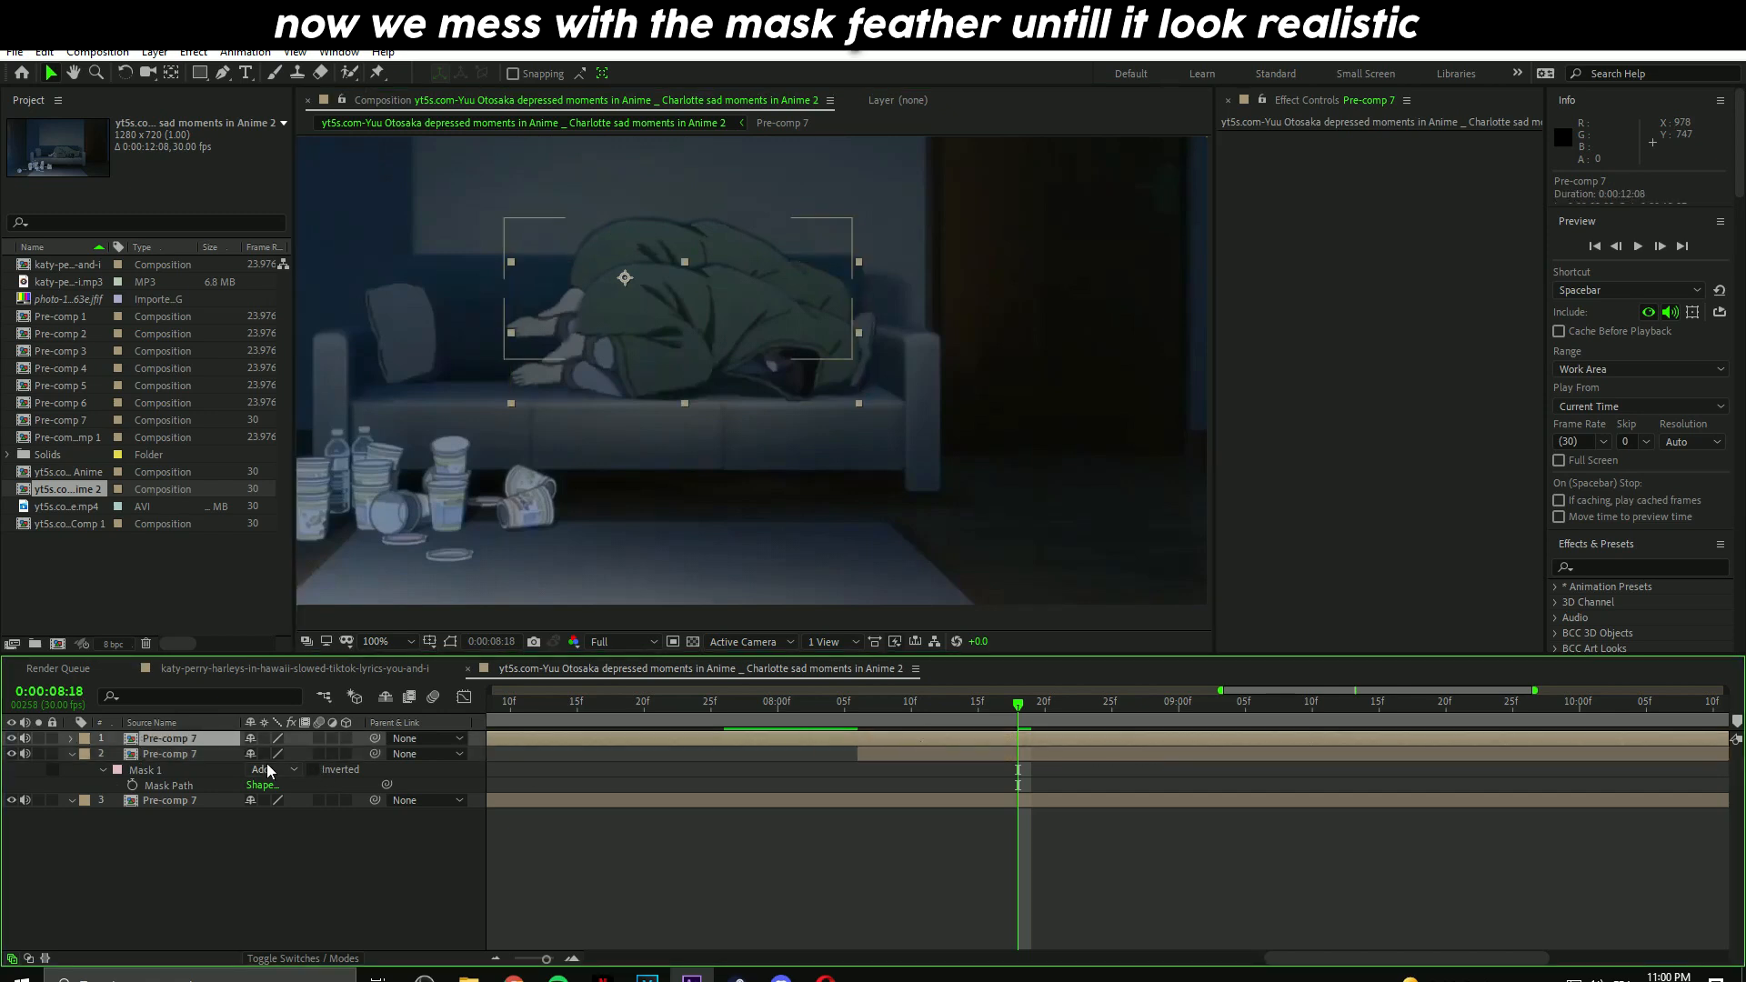
{"action": "key", "text": "m"}
{"action": "left_click", "coordinate": [103, 754]}
{"action": "left_click", "coordinate": [102, 755]}
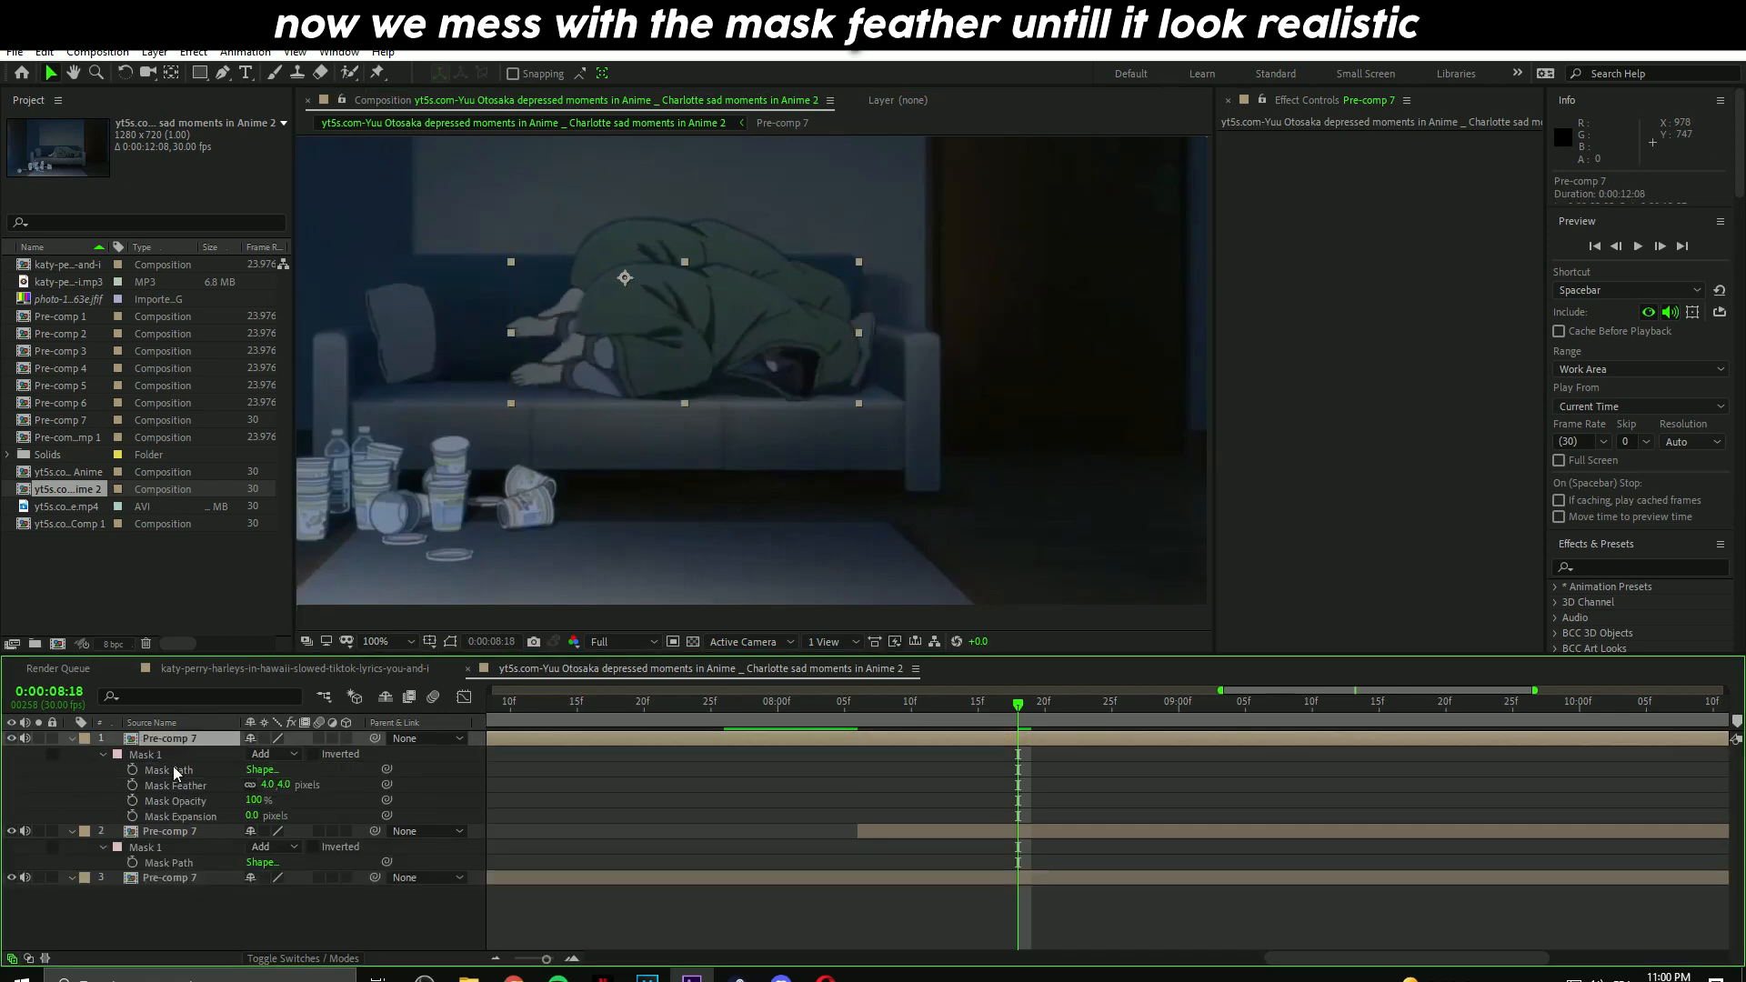
{"action": "left_click_drag", "start_coordinate": [284, 786], "coordinate": [629, 790]}
{"action": "left_click_drag", "start_coordinate": [430, 795], "coordinate": [256, 815]}
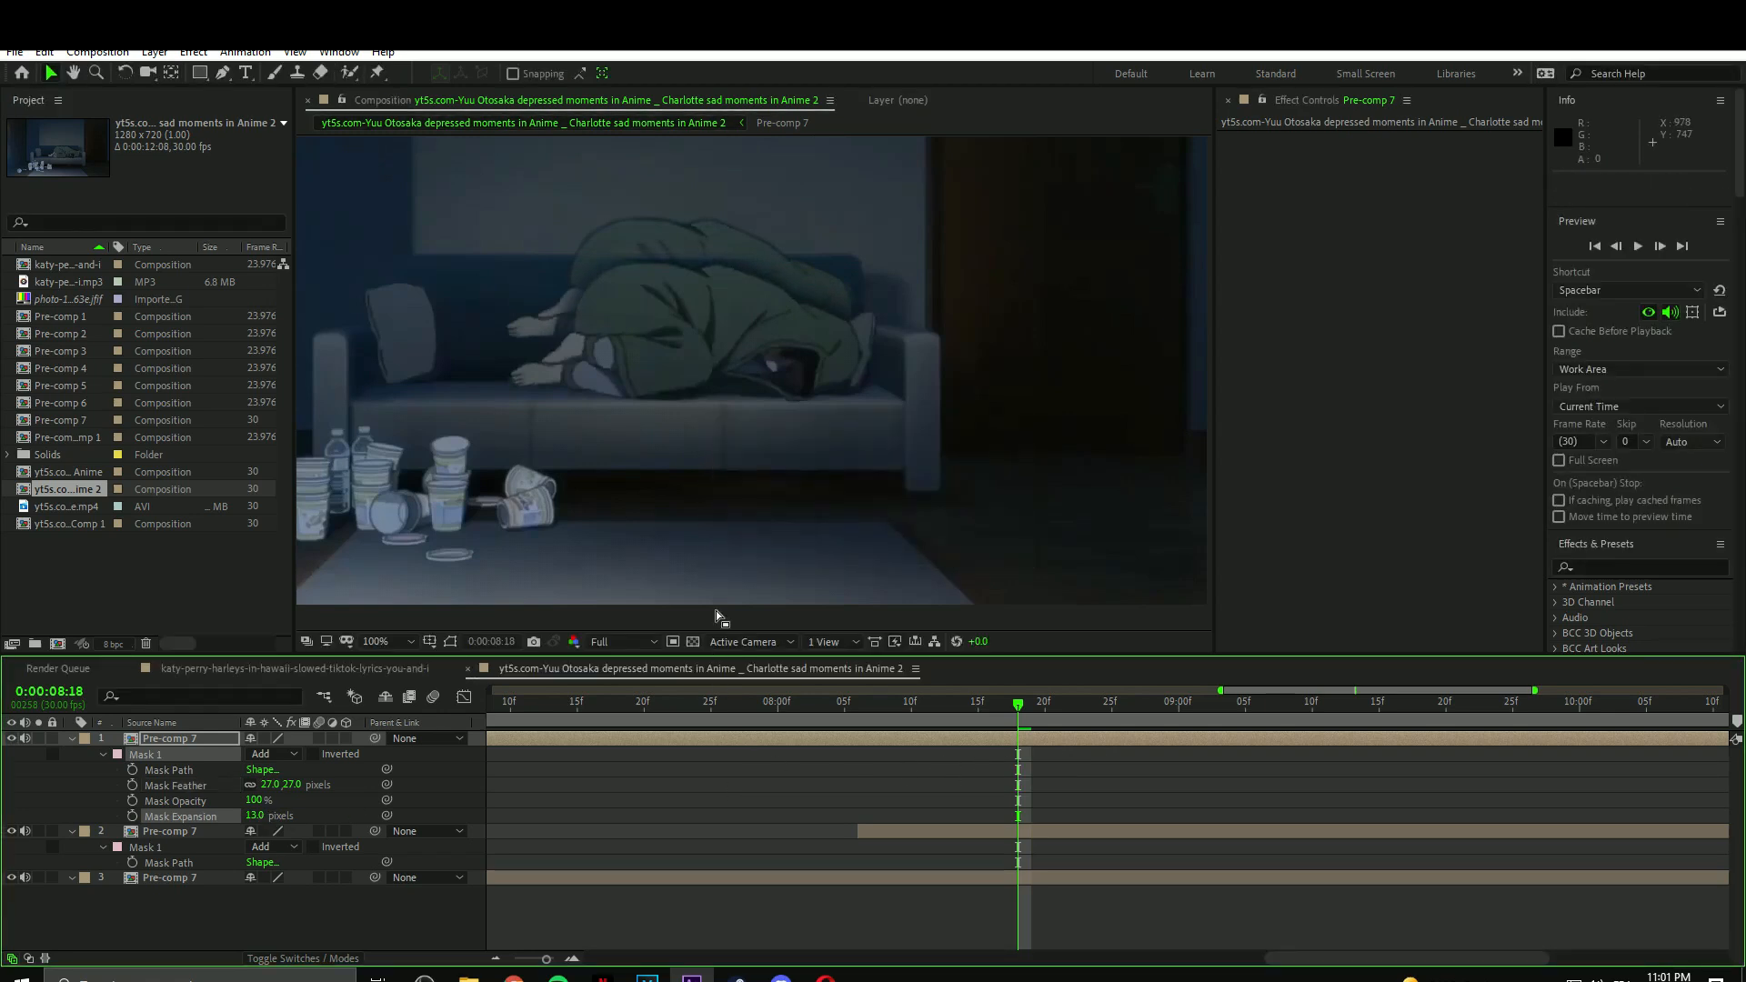
{"action": "scroll", "coordinate": [724, 522], "scroll_direction": "down", "scroll_amount": 2}
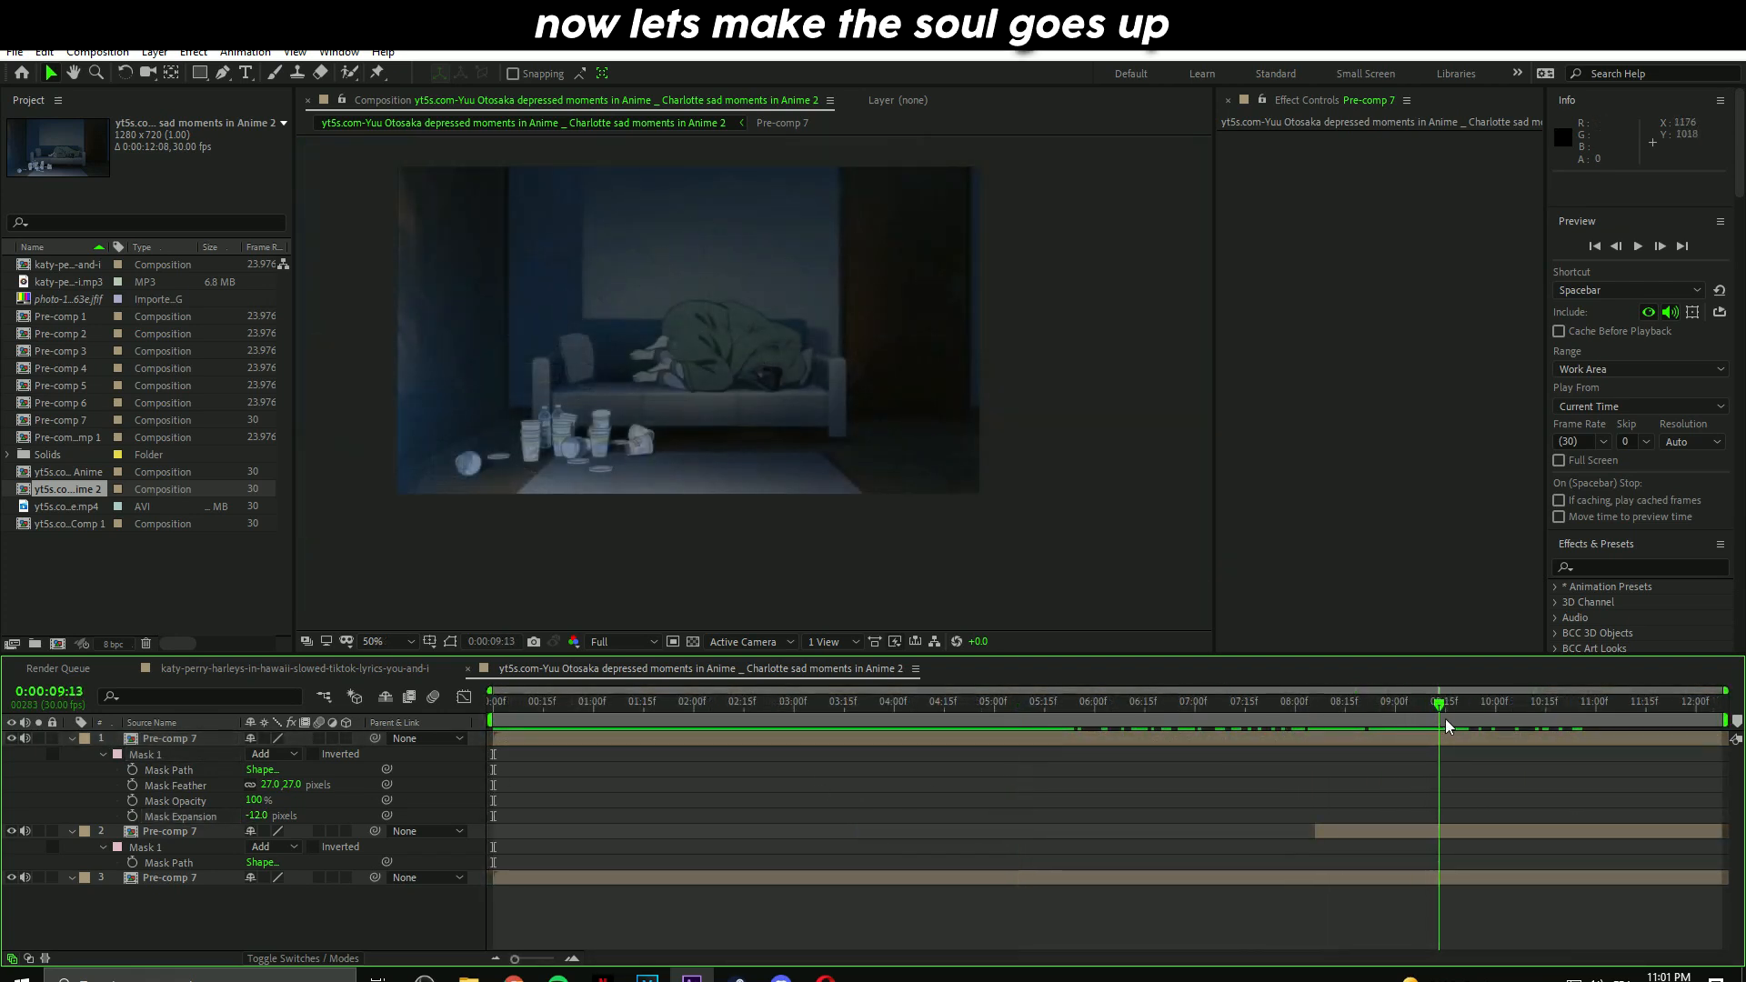
Add a position keyframe to the frozen masked layer, reset it to 640, 360, and move that keyframe to 0:00:08:24.
{"action": "left_click_drag", "start_coordinate": [1446, 725], "coordinate": [1391, 733]}
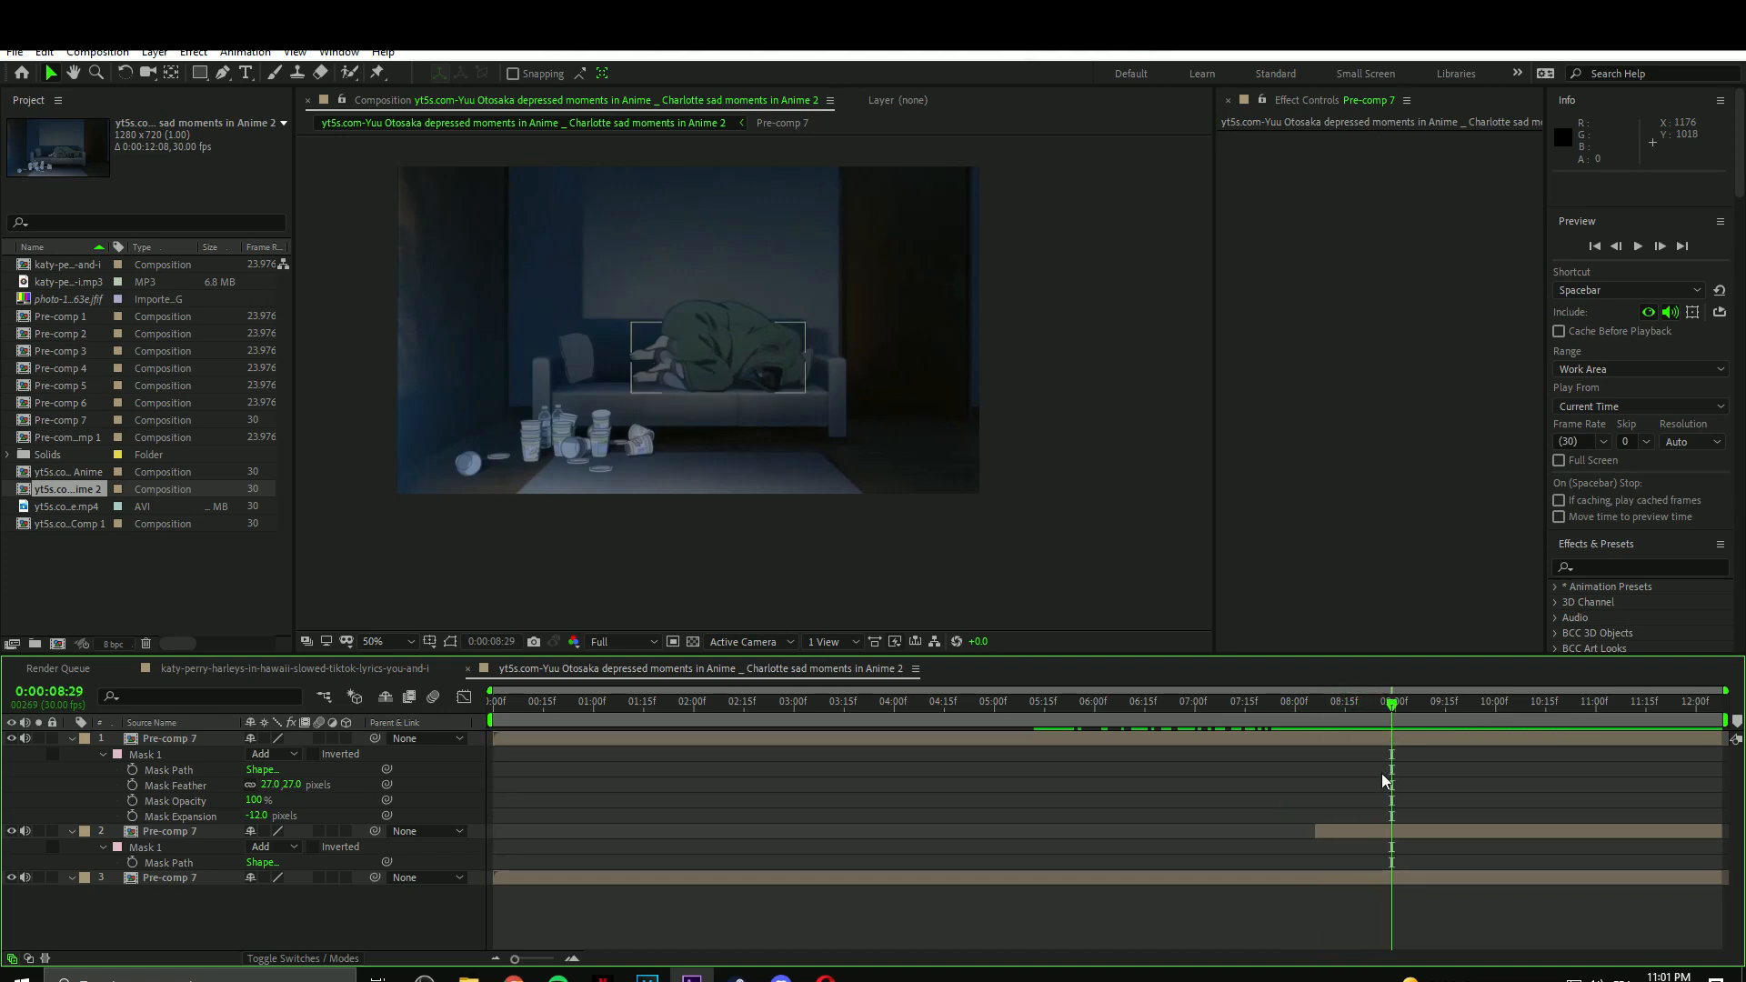
{"action": "left_click", "coordinate": [1378, 832]}
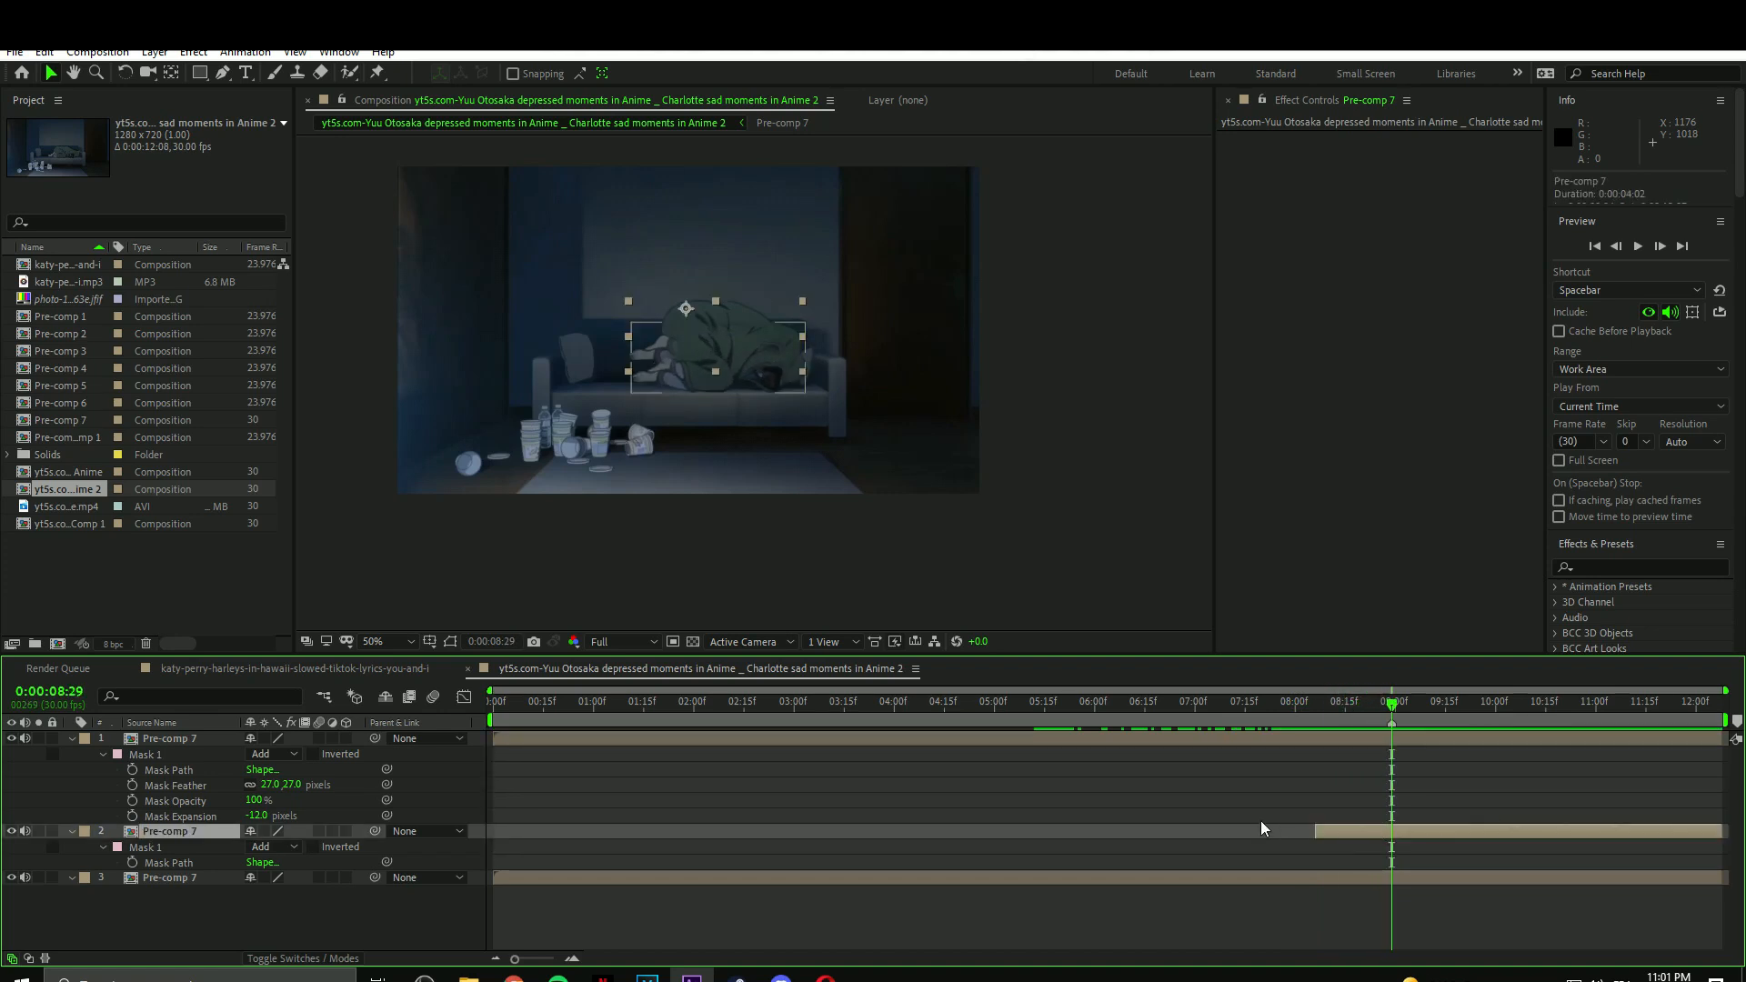
{"action": "key", "text": "p"}
{"action": "left_click", "coordinate": [118, 847]}
{"action": "right_click", "coordinate": [156, 848]}
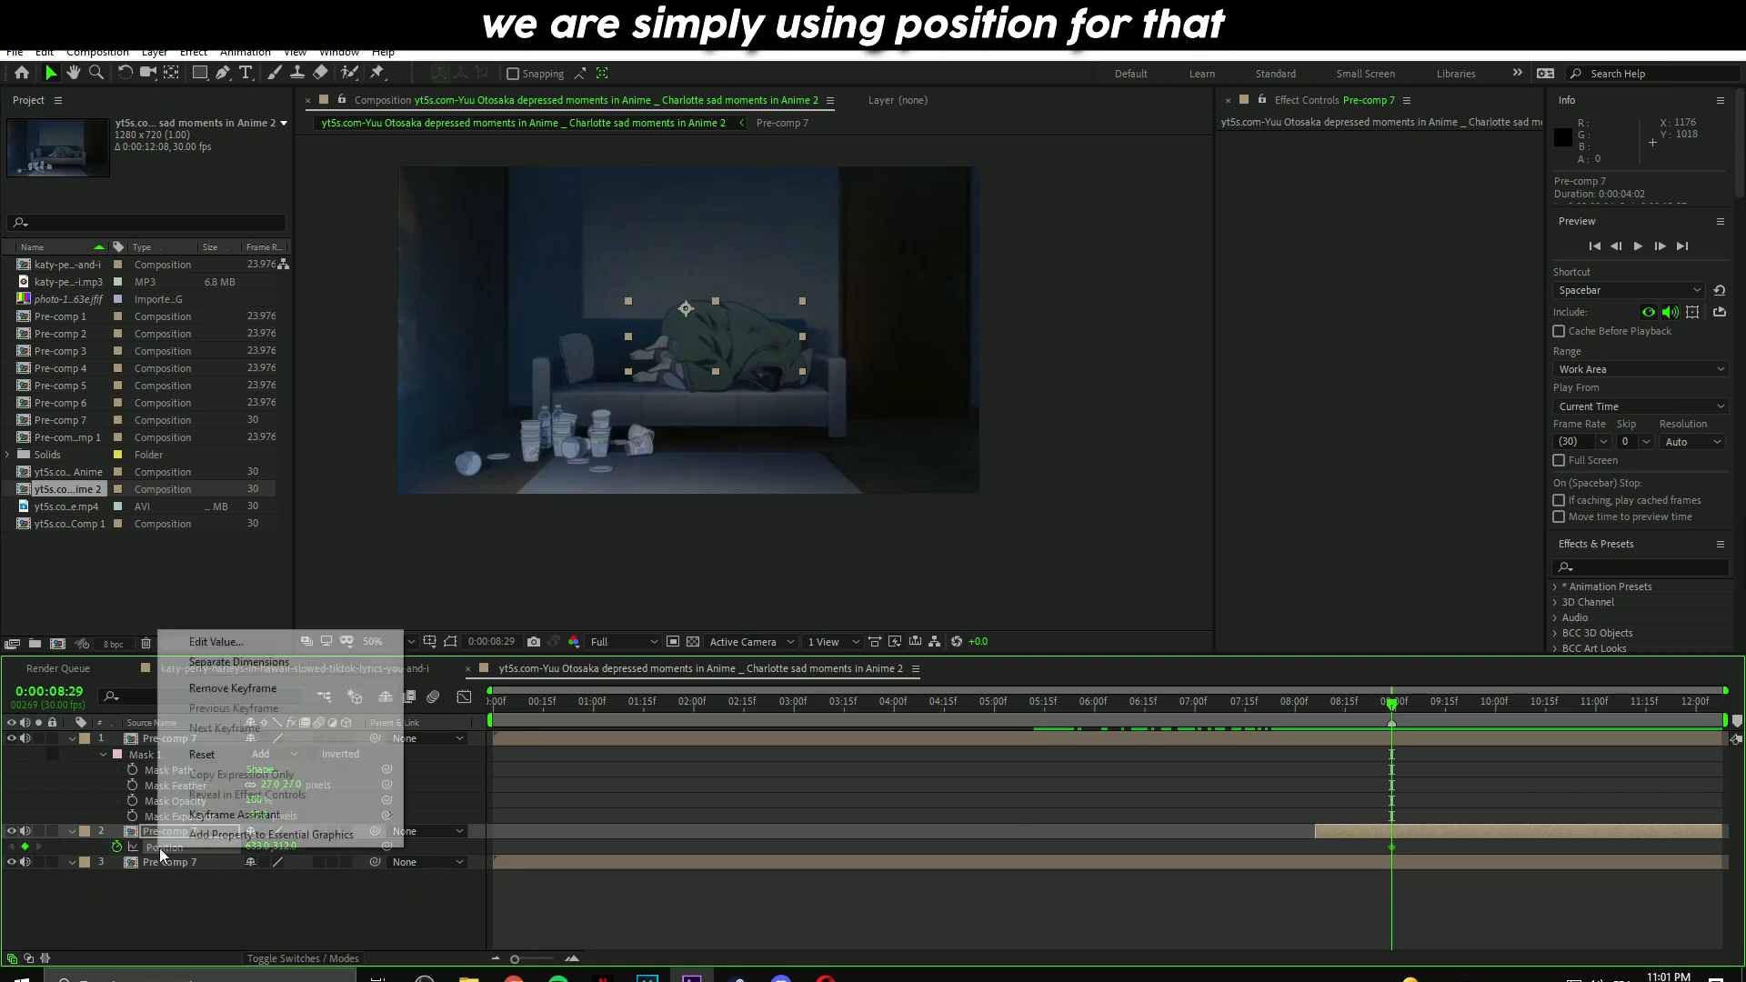
{"action": "left_click", "coordinate": [202, 755]}
{"action": "scroll", "coordinate": [1377, 849], "scroll_direction": "up", "scroll_amount": 2}
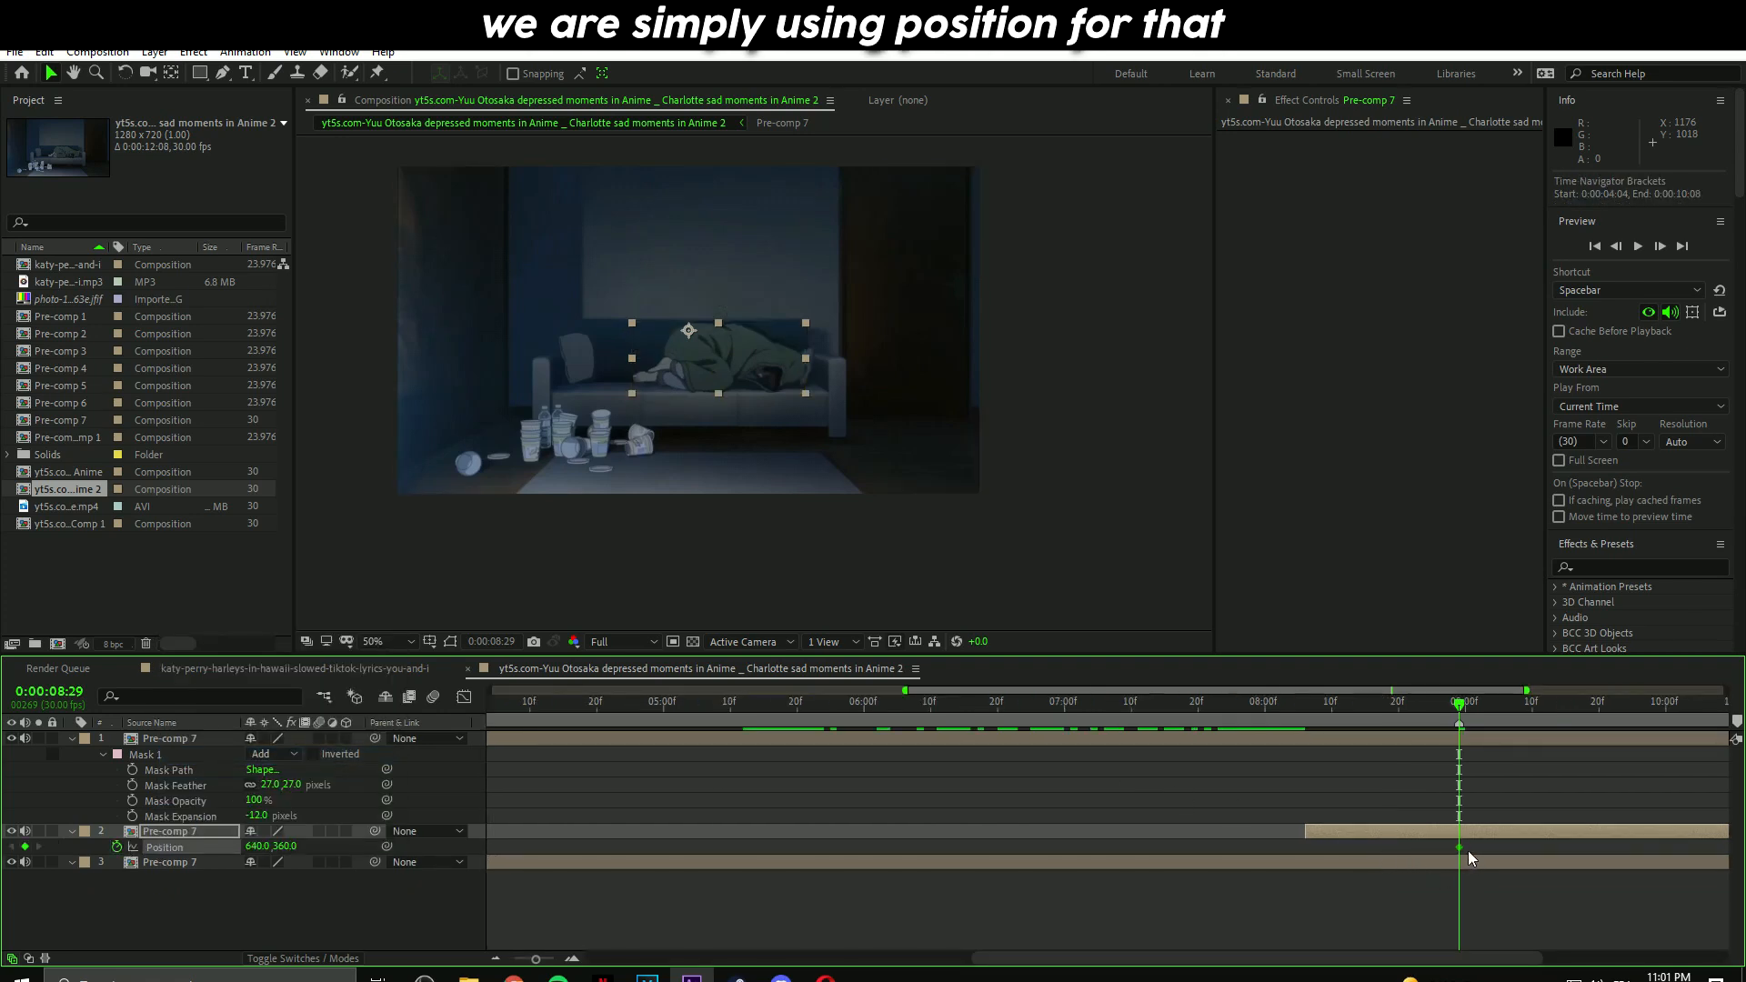
{"action": "left_click_drag", "start_coordinate": [1459, 847], "coordinate": [1423, 847]}
At 0:00:11:02, raise the frozen masked layer by setting its vertical position to 169.
{"action": "left_click_drag", "start_coordinate": [1262, 959], "coordinate": [1419, 958]}
{"action": "left_click_drag", "start_coordinate": [1388, 722], "coordinate": [1547, 724]}
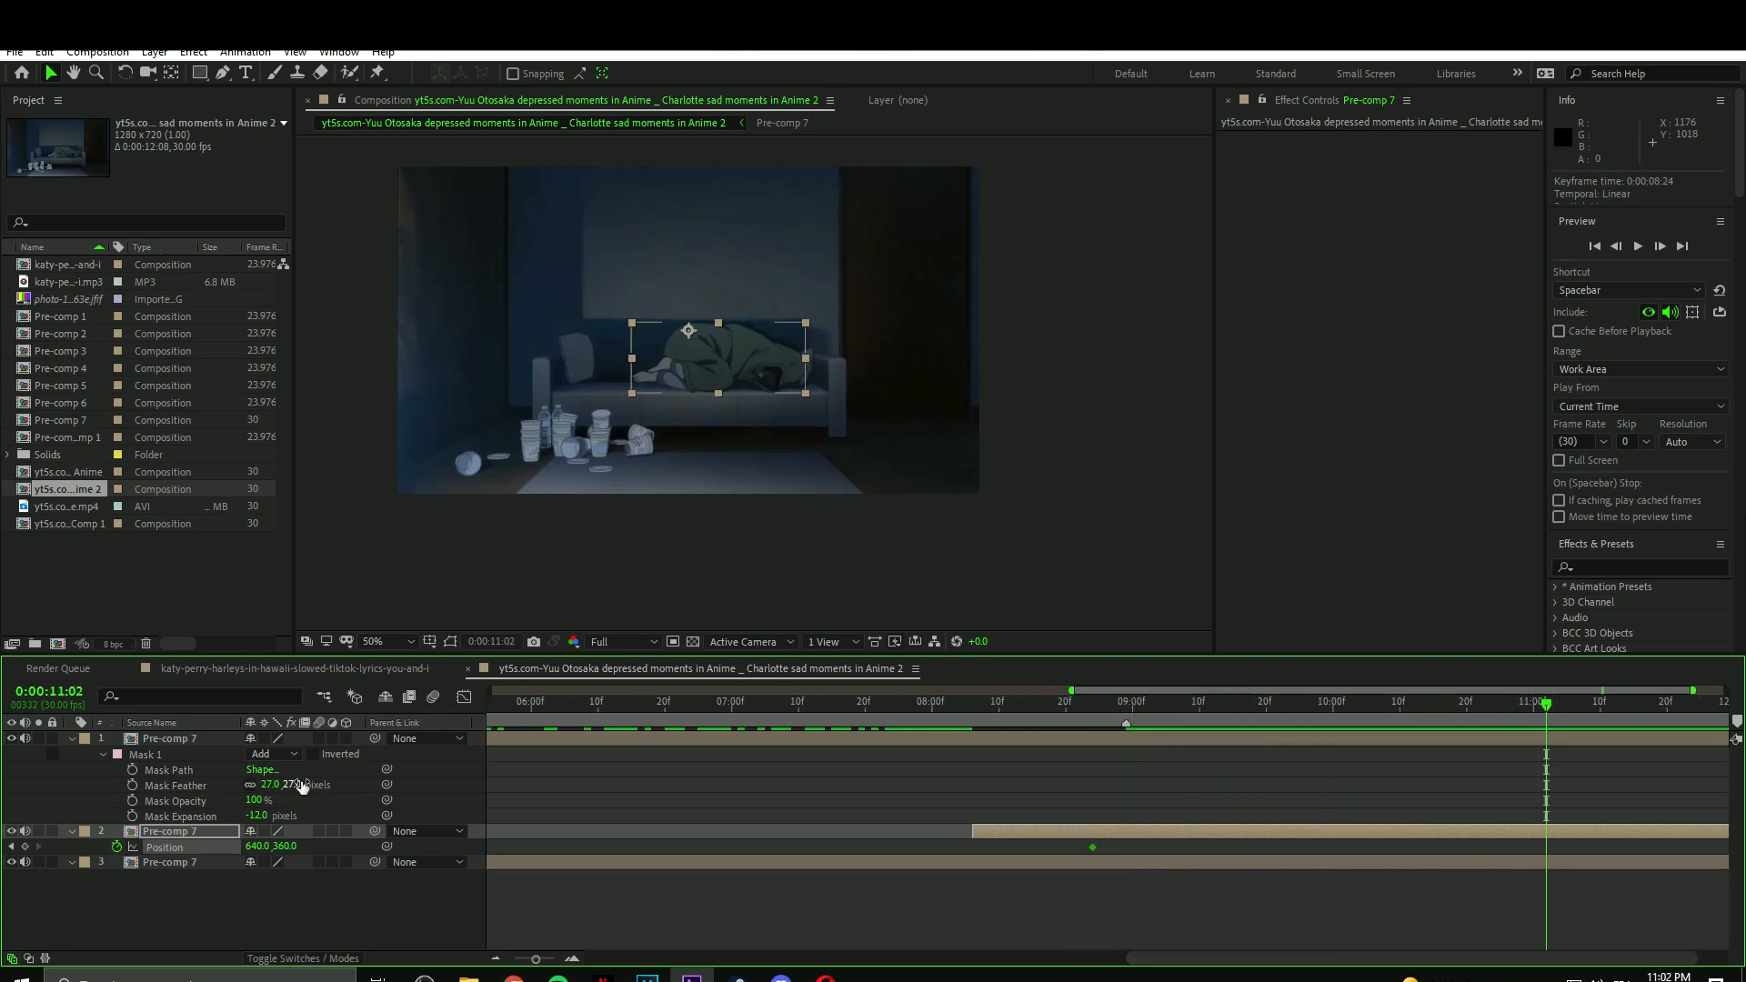
{"action": "left_click_drag", "start_coordinate": [258, 847], "coordinate": [282, 668]}
{"action": "key", "text": "ctrl+z"}
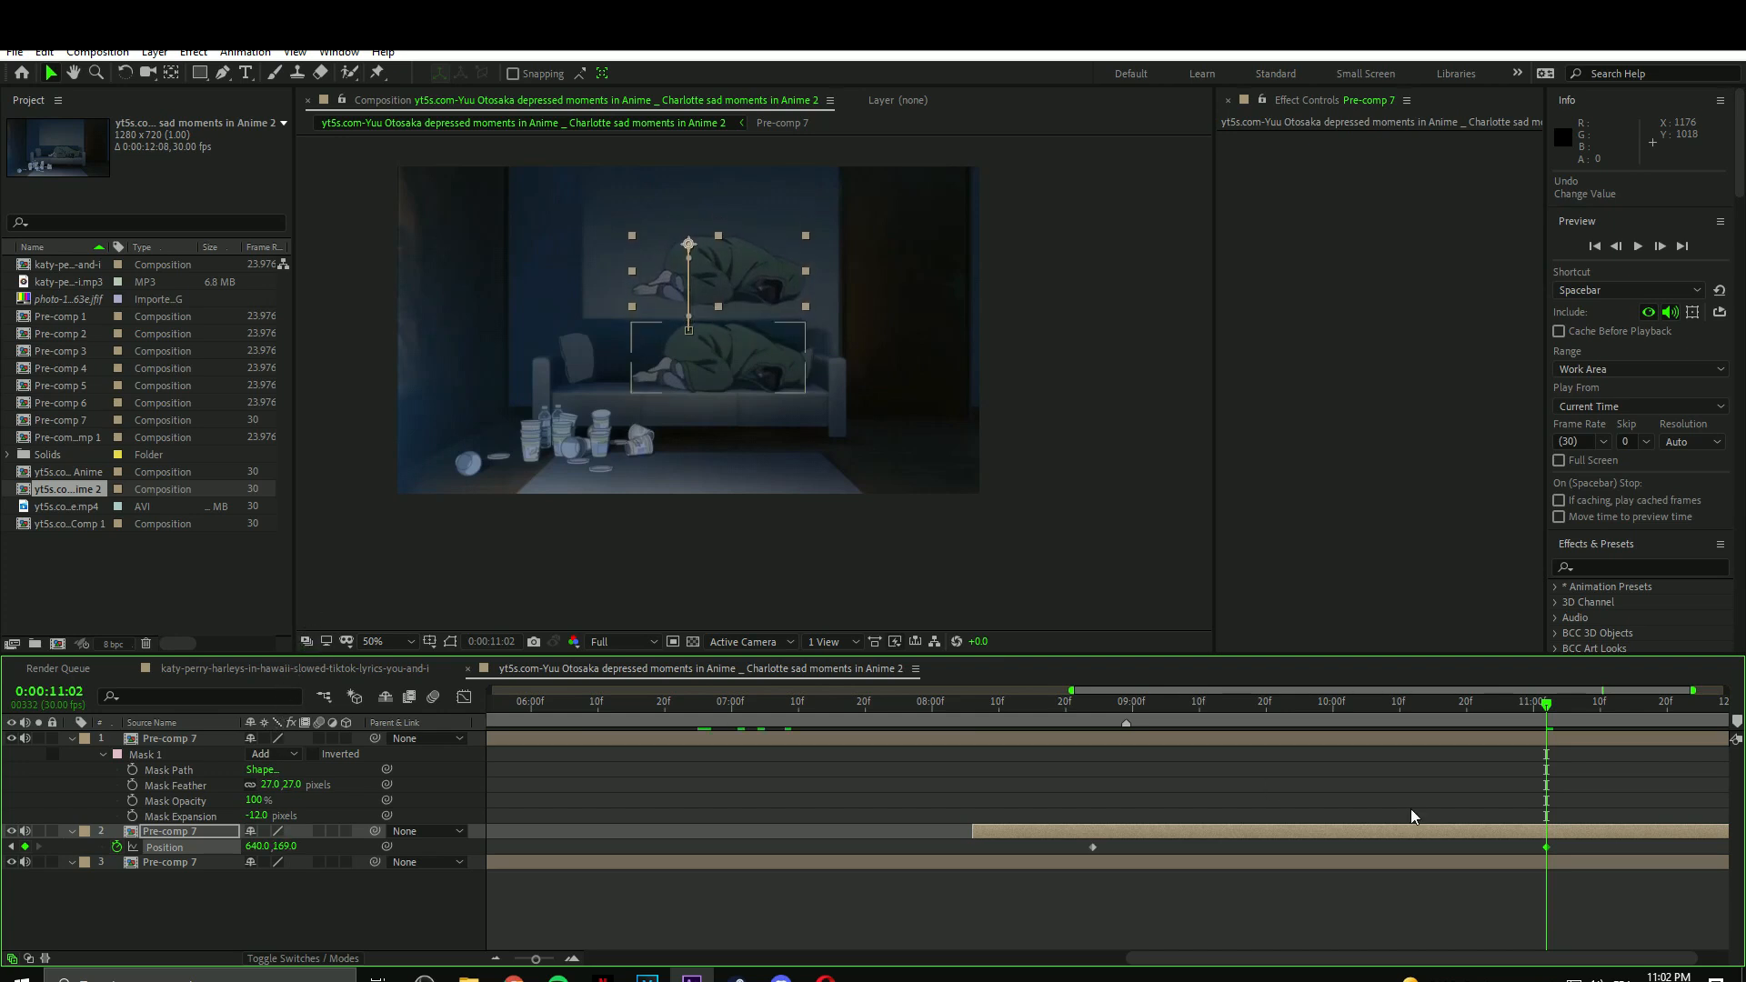
Apply Easy Ease to both position keyframes and shape the speed graph into a sharp early peak with a long slowdown.
{"action": "scroll", "coordinate": [1379, 844], "scroll_direction": "left", "scroll_amount": 5}
{"action": "scroll", "coordinate": [1483, 859], "scroll_direction": "down", "scroll_amount": 5}
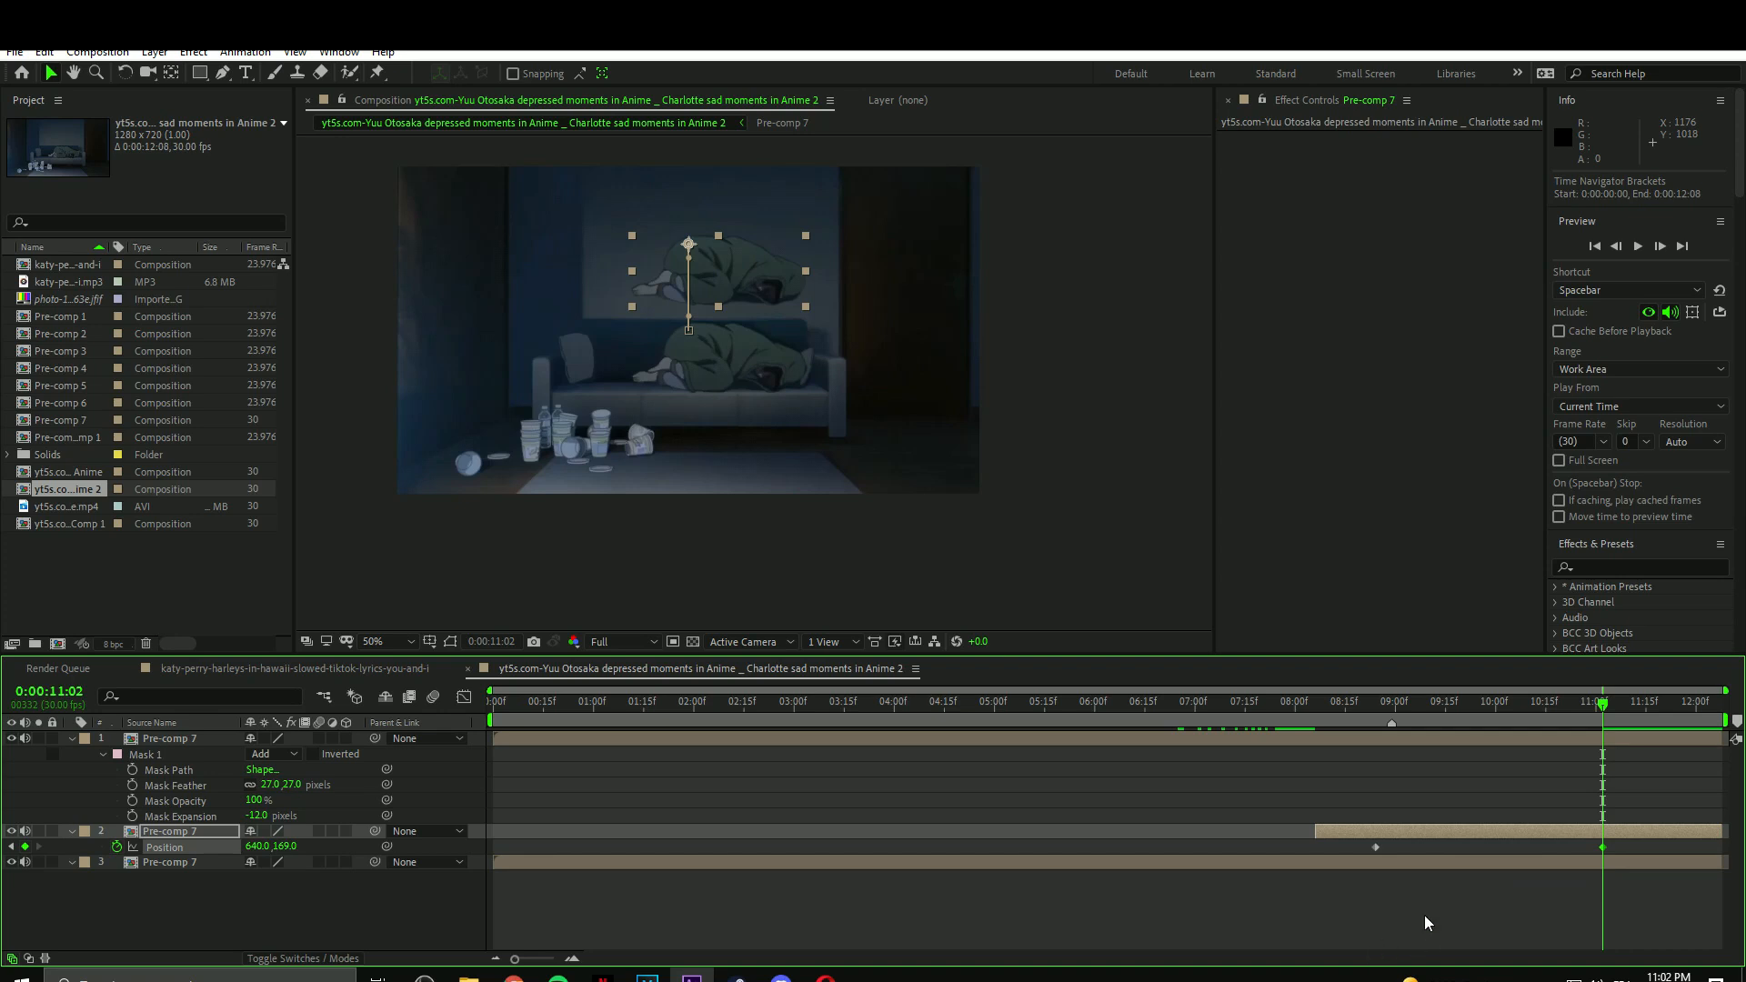
{"action": "left_click_drag", "start_coordinate": [1603, 852], "coordinate": [1323, 849]}
{"action": "key", "text": "F9"}
{"action": "left_click", "coordinate": [463, 697]}
{"action": "left_click_drag", "start_coordinate": [1710, 860], "coordinate": [1306, 928]}
{"action": "left_click_drag", "start_coordinate": [1568, 910], "coordinate": [1391, 911]}
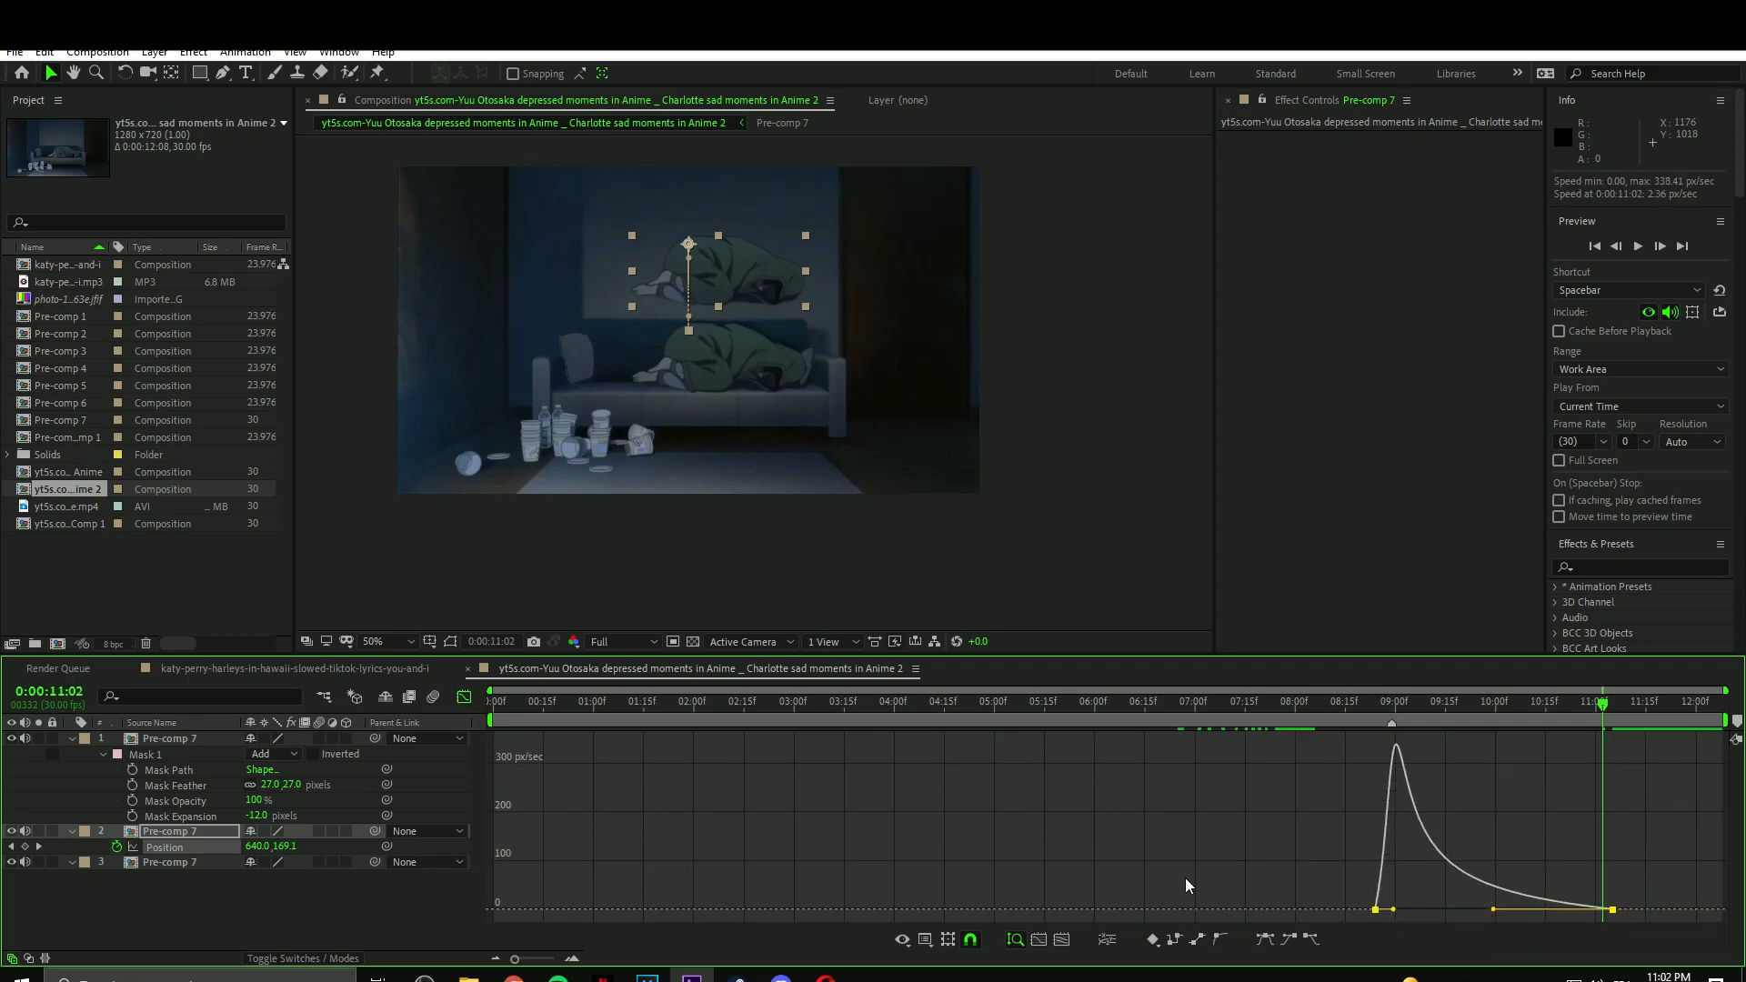
{"action": "left_click", "coordinate": [464, 697]}
Add a null object trimmed to start at 0:00:08:06 and parent the frozen masked layer to it.
{"action": "key", "text": "ctrl+alt+shift+y"}
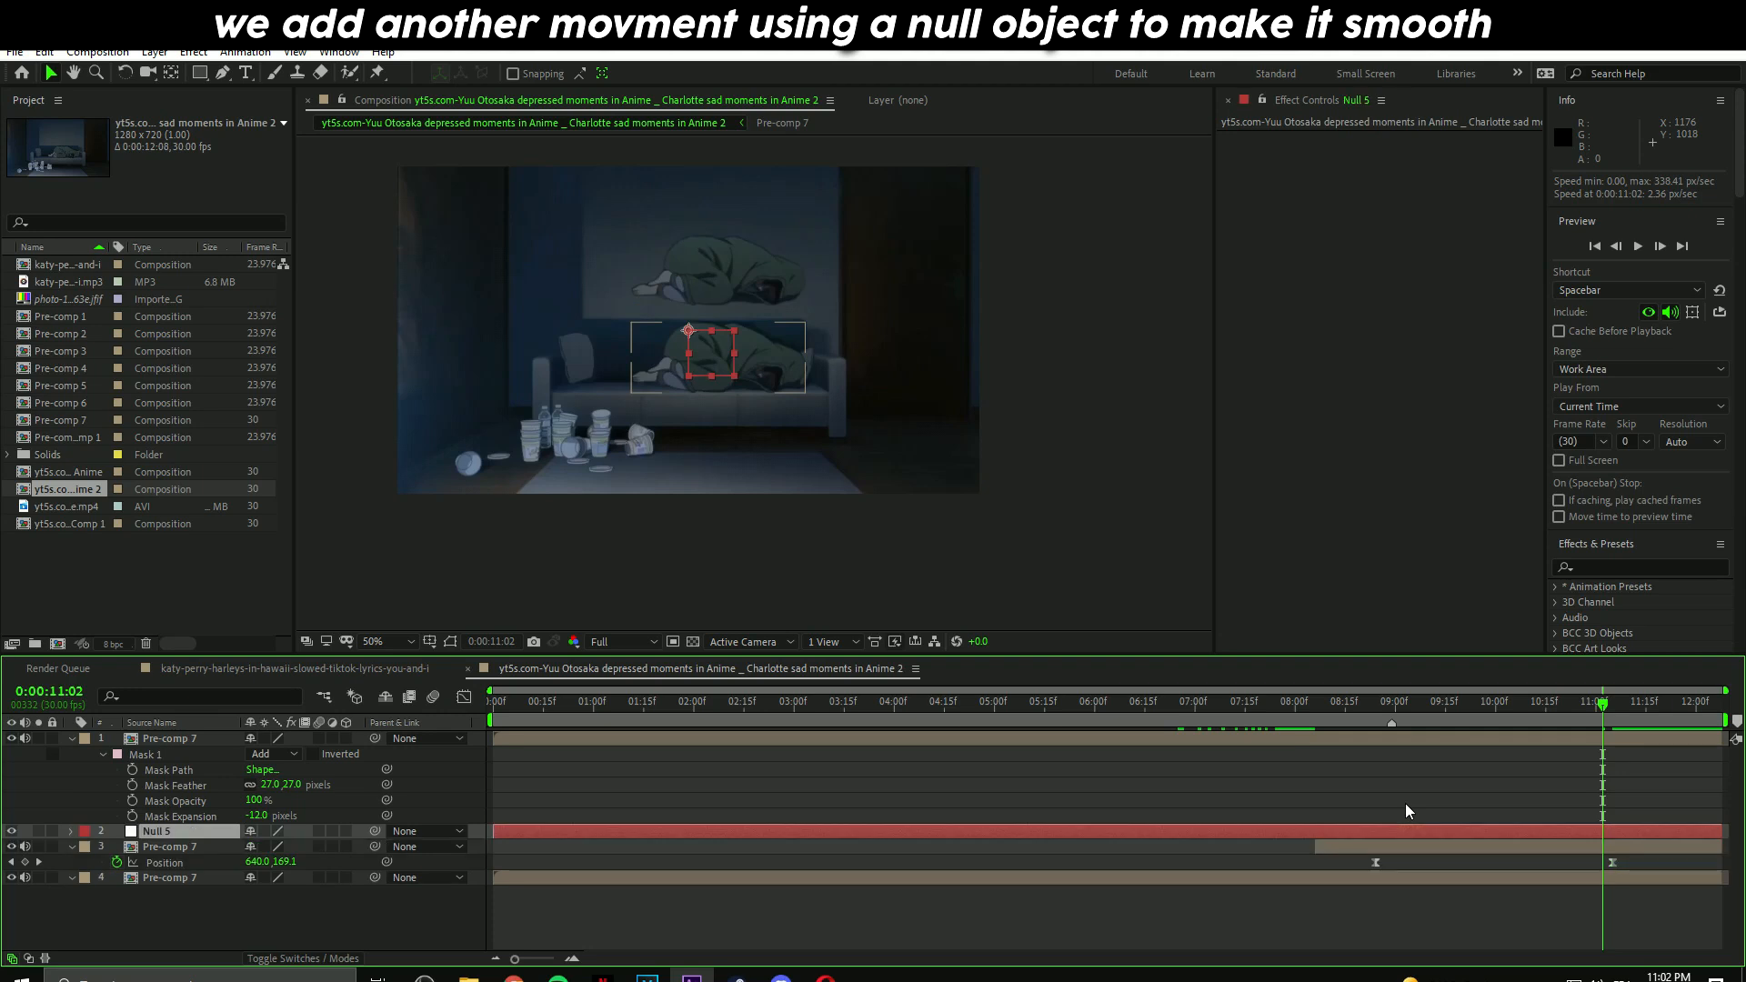
{"action": "left_click_drag", "start_coordinate": [1324, 702], "coordinate": [1313, 710]}
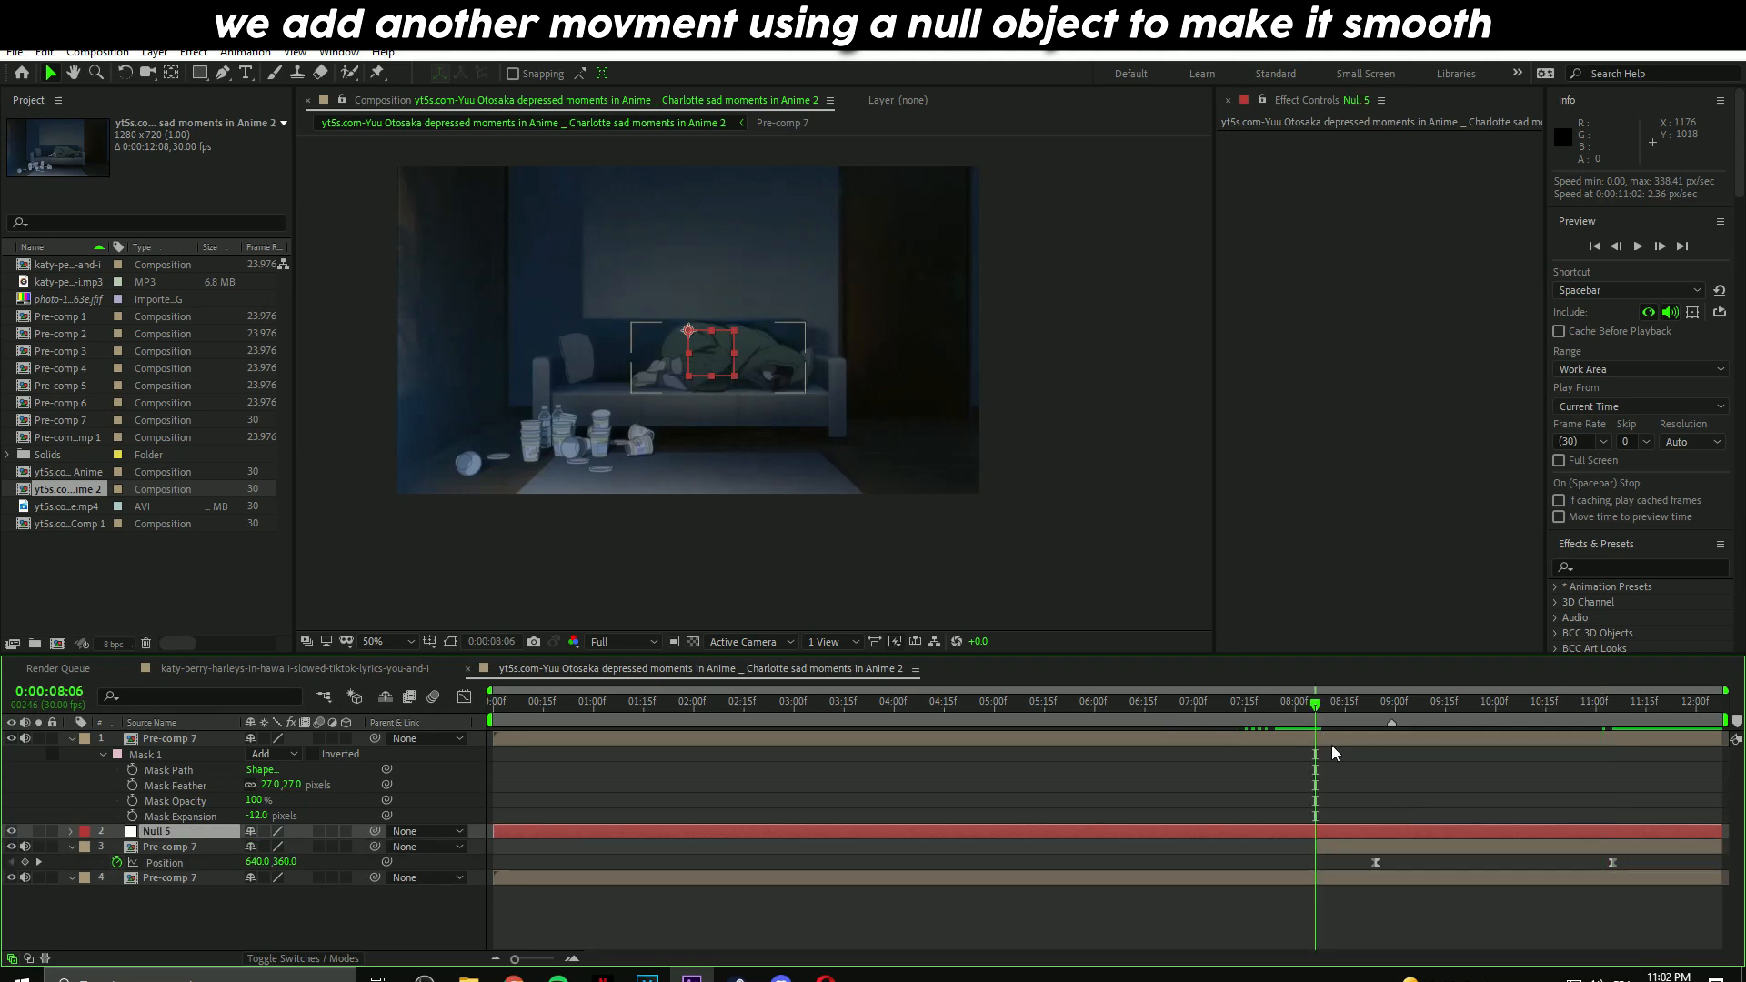
{"action": "key", "text": "ctrl+shift+d"}
{"action": "left_click", "coordinate": [1302, 845]}
{"action": "key", "text": "Delete"}
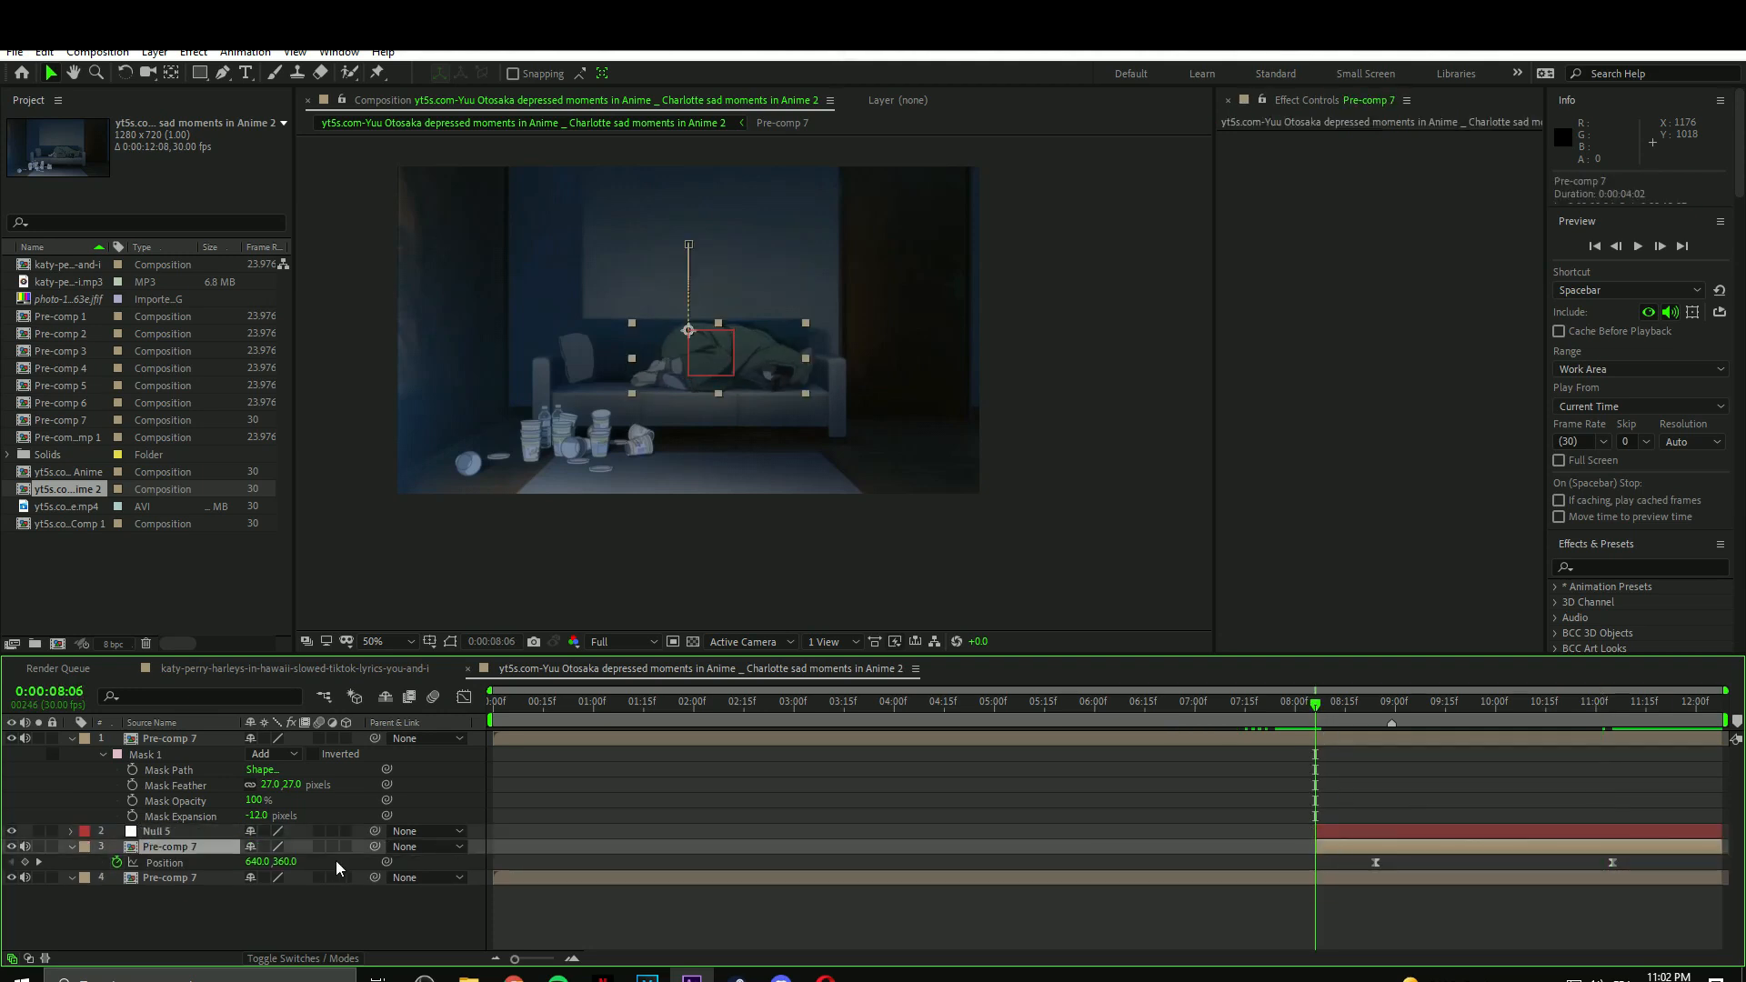
{"action": "left_click_drag", "start_coordinate": [375, 848], "coordinate": [159, 832]}
Keyframe the null's position at 0:00:09:08, and at 0:00:11:28 raise it to 640, 124.
{"action": "left_click", "coordinate": [1355, 828]}
{"action": "left_click_drag", "start_coordinate": [1409, 710], "coordinate": [1423, 713]}
{"action": "key", "text": "s"}
{"action": "left_click", "coordinate": [117, 847]}
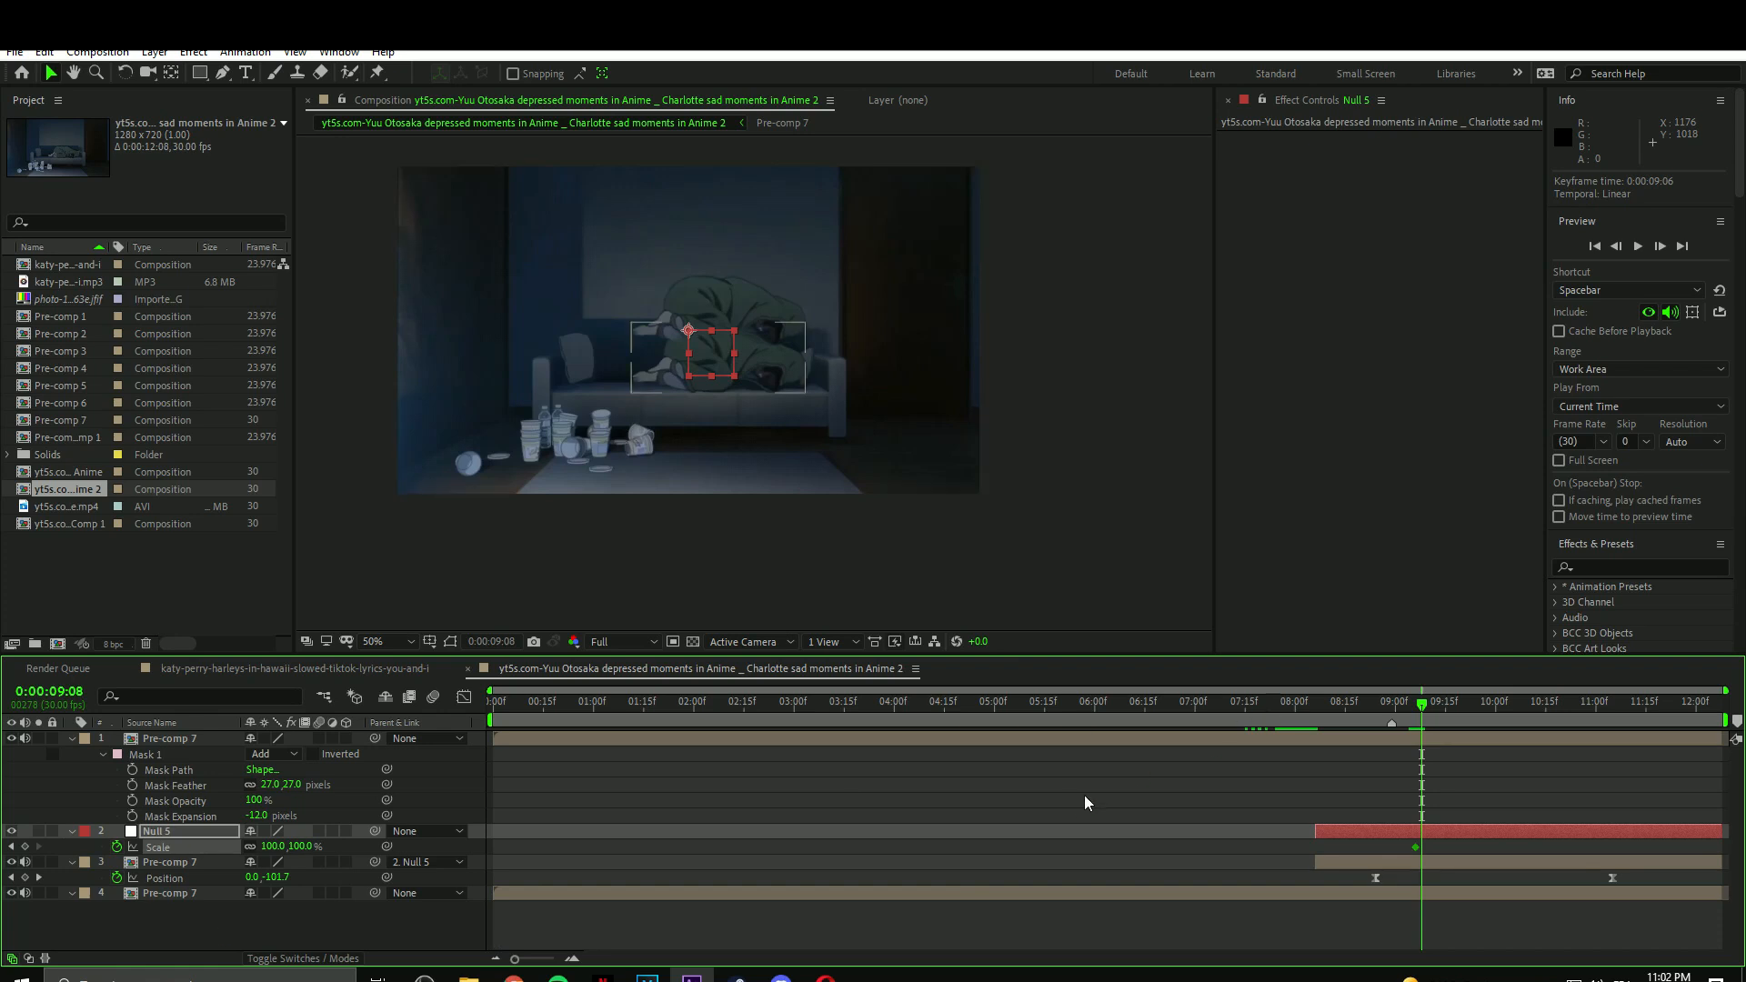
{"action": "key", "text": "alt+shift+p"}
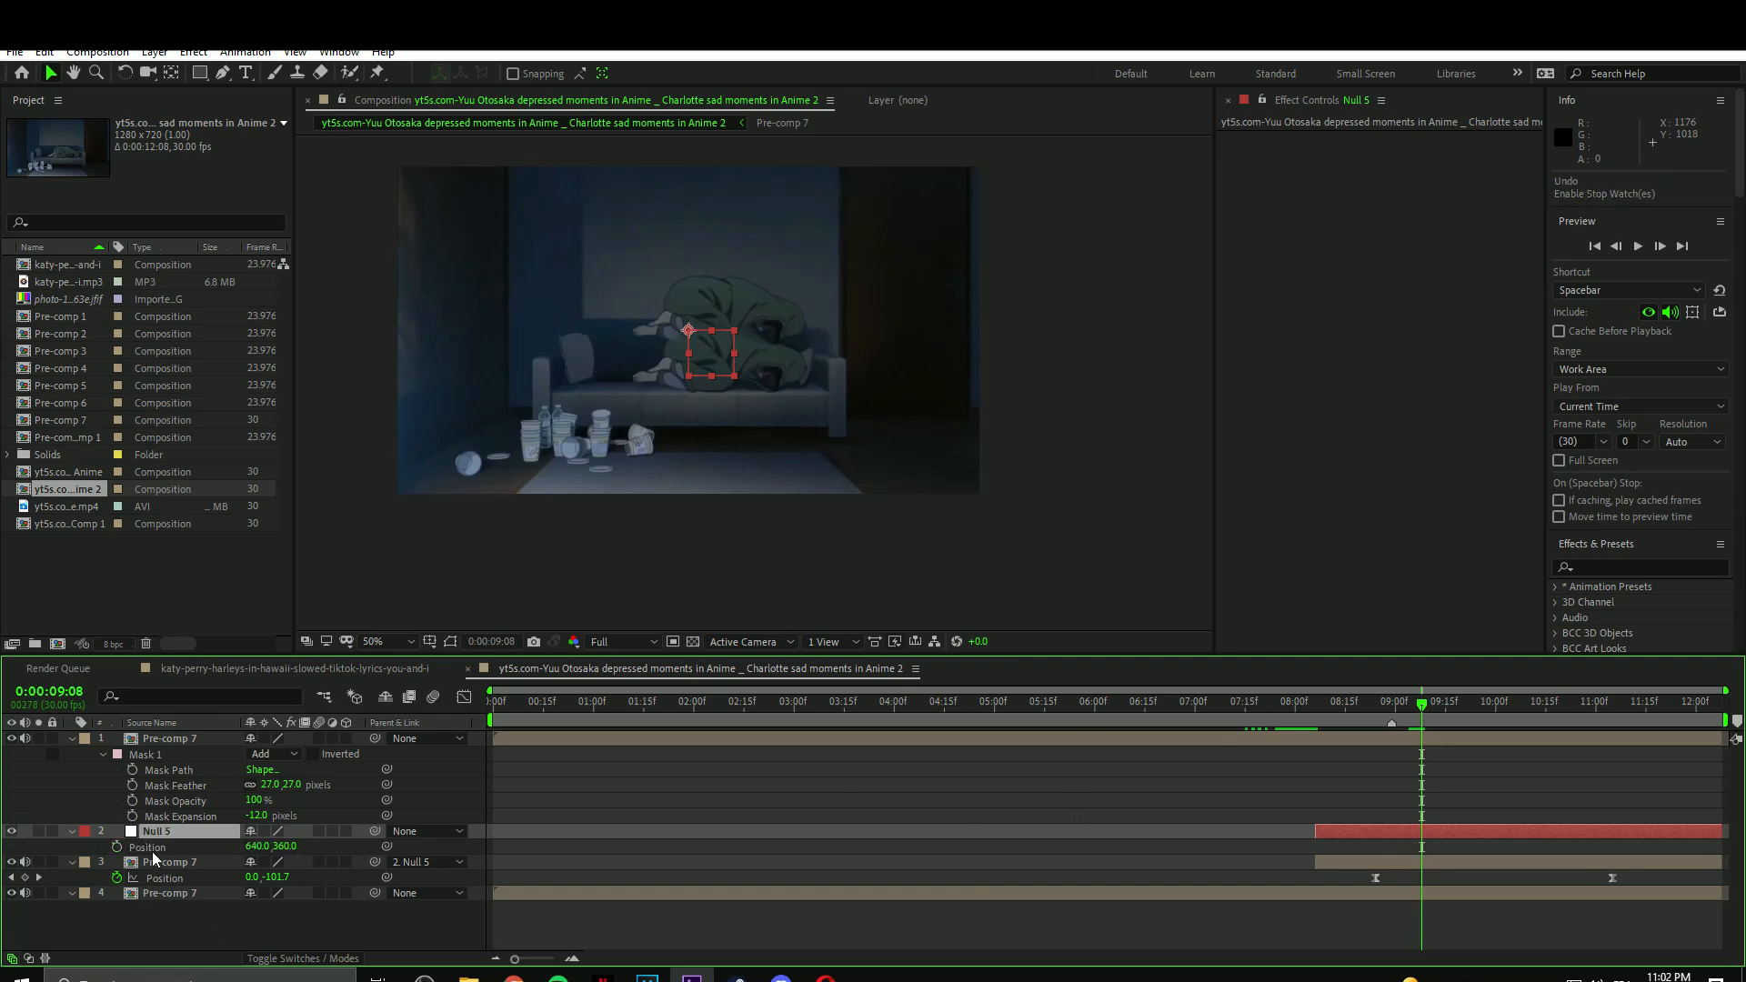
{"action": "left_click_drag", "start_coordinate": [1461, 704], "coordinate": [1695, 737]}
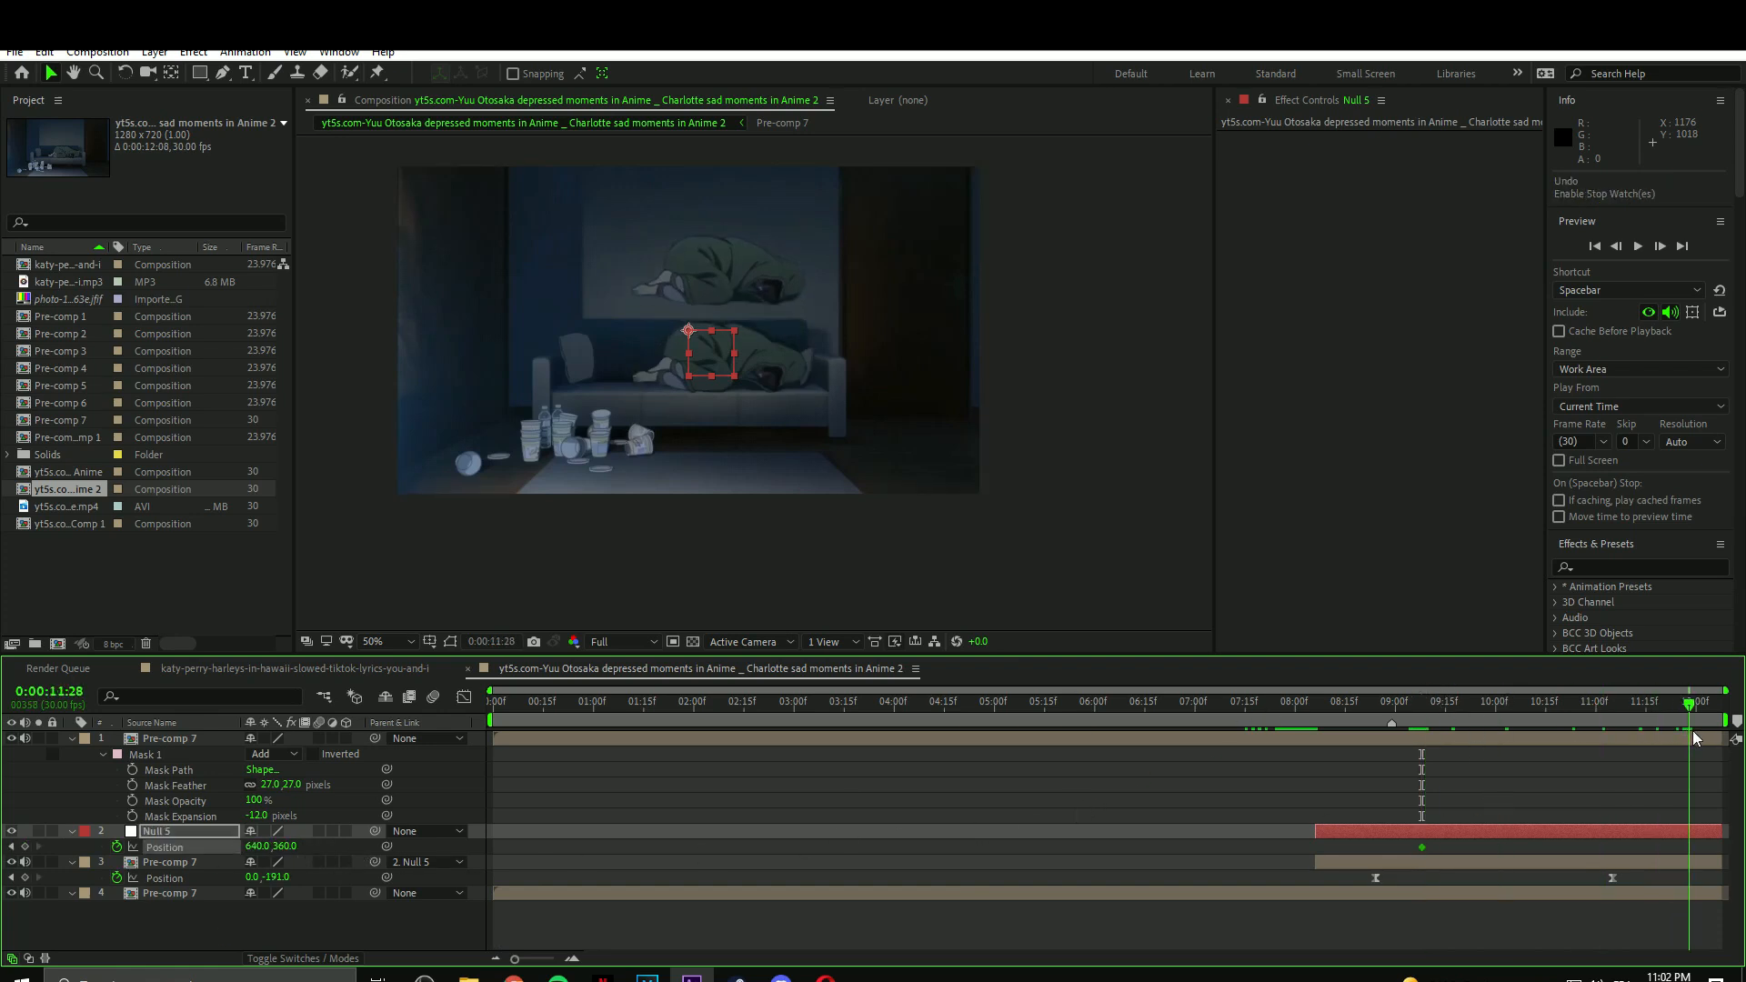
{"action": "left_click_drag", "start_coordinate": [284, 846], "coordinate": [274, 632]}
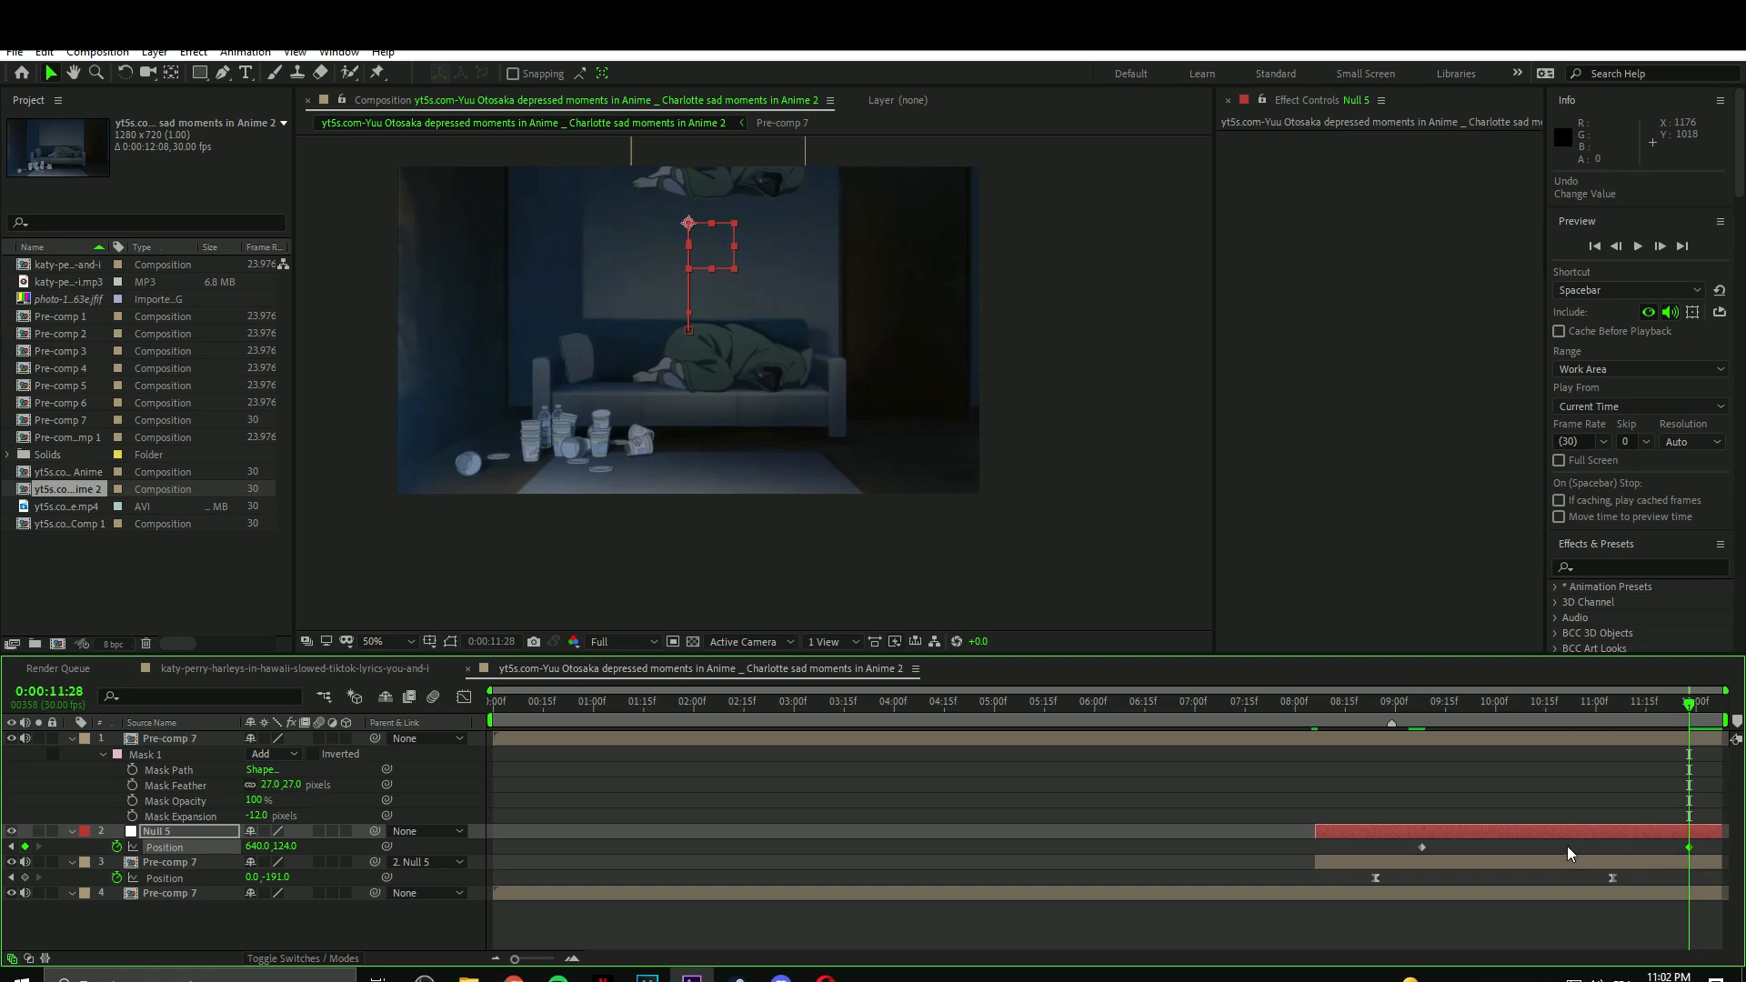
Move the null's position keyframes to 0:00:09:06 and the end of the layer, and preview the rise from 0:00:07:25.
{"action": "left_click_drag", "start_coordinate": [1423, 847], "coordinate": [1416, 847]}
{"action": "left_click_drag", "start_coordinate": [1689, 847], "coordinate": [1725, 851]}
{"action": "left_click", "coordinate": [1279, 713]}
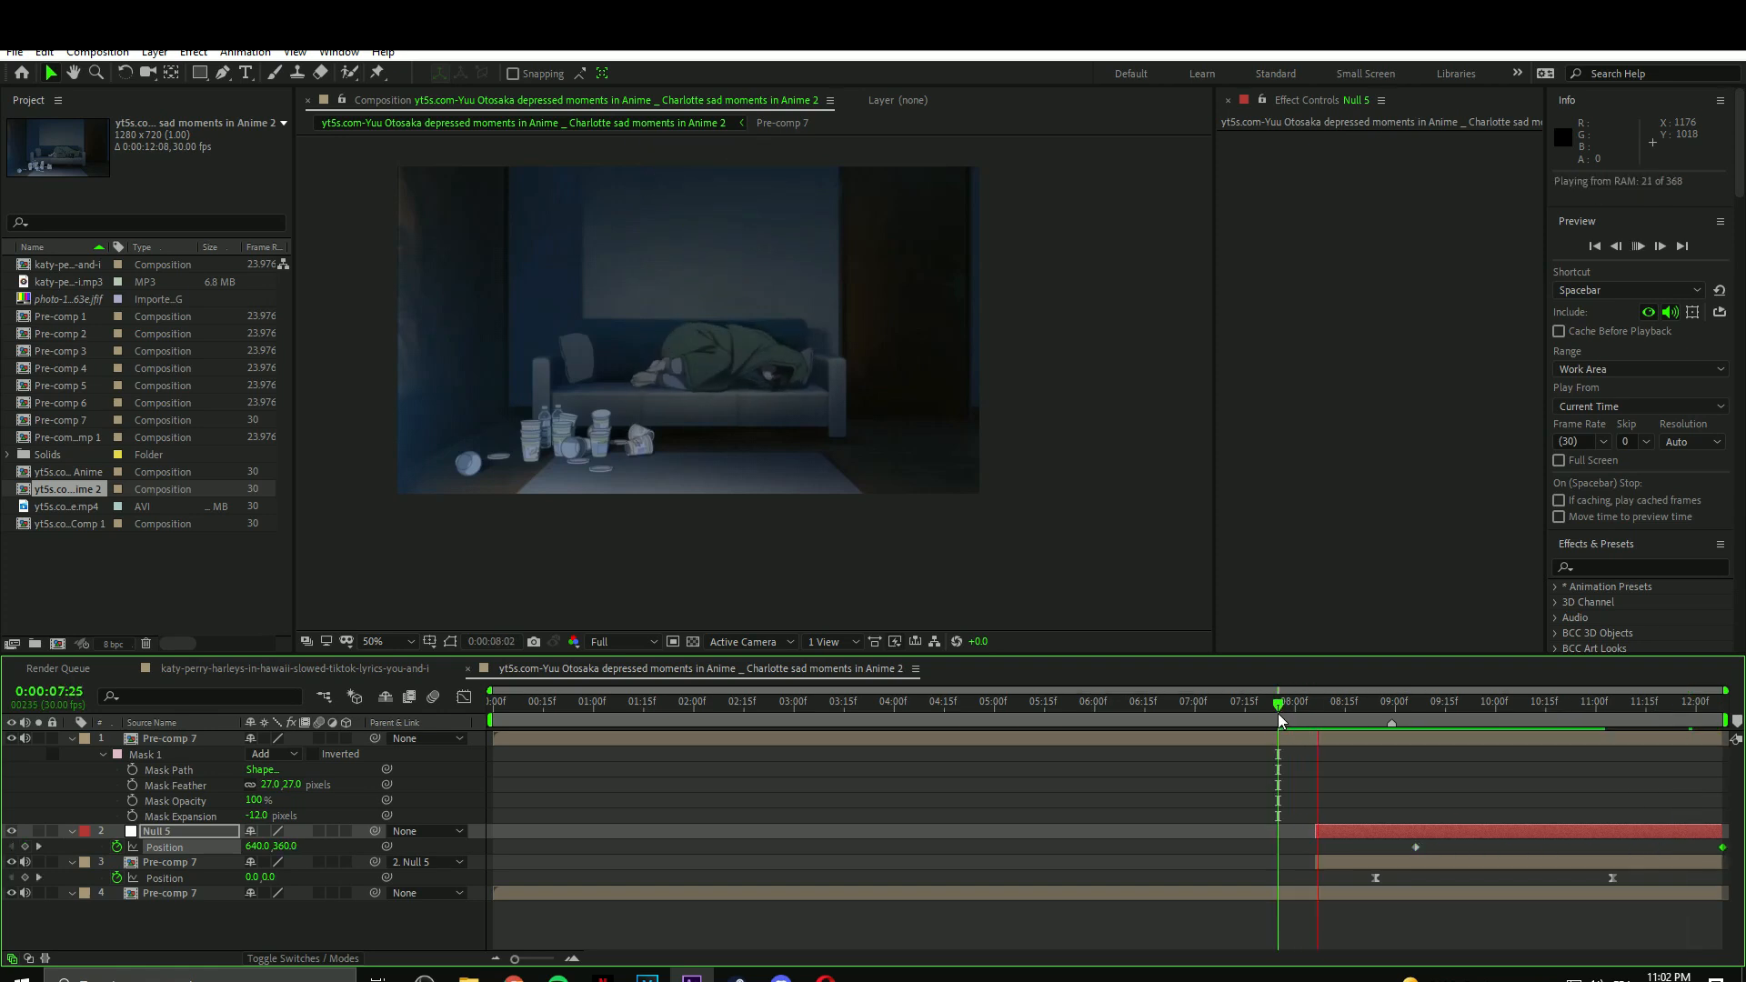
{"action": "key", "text": "space"}
Fade in the frozen masked layer with opacity keyframes from 0:00:08:23 to 100% at 0:00:09:06, and save the project.
{"action": "left_click_drag", "start_coordinate": [1281, 713], "coordinate": [1373, 723]}
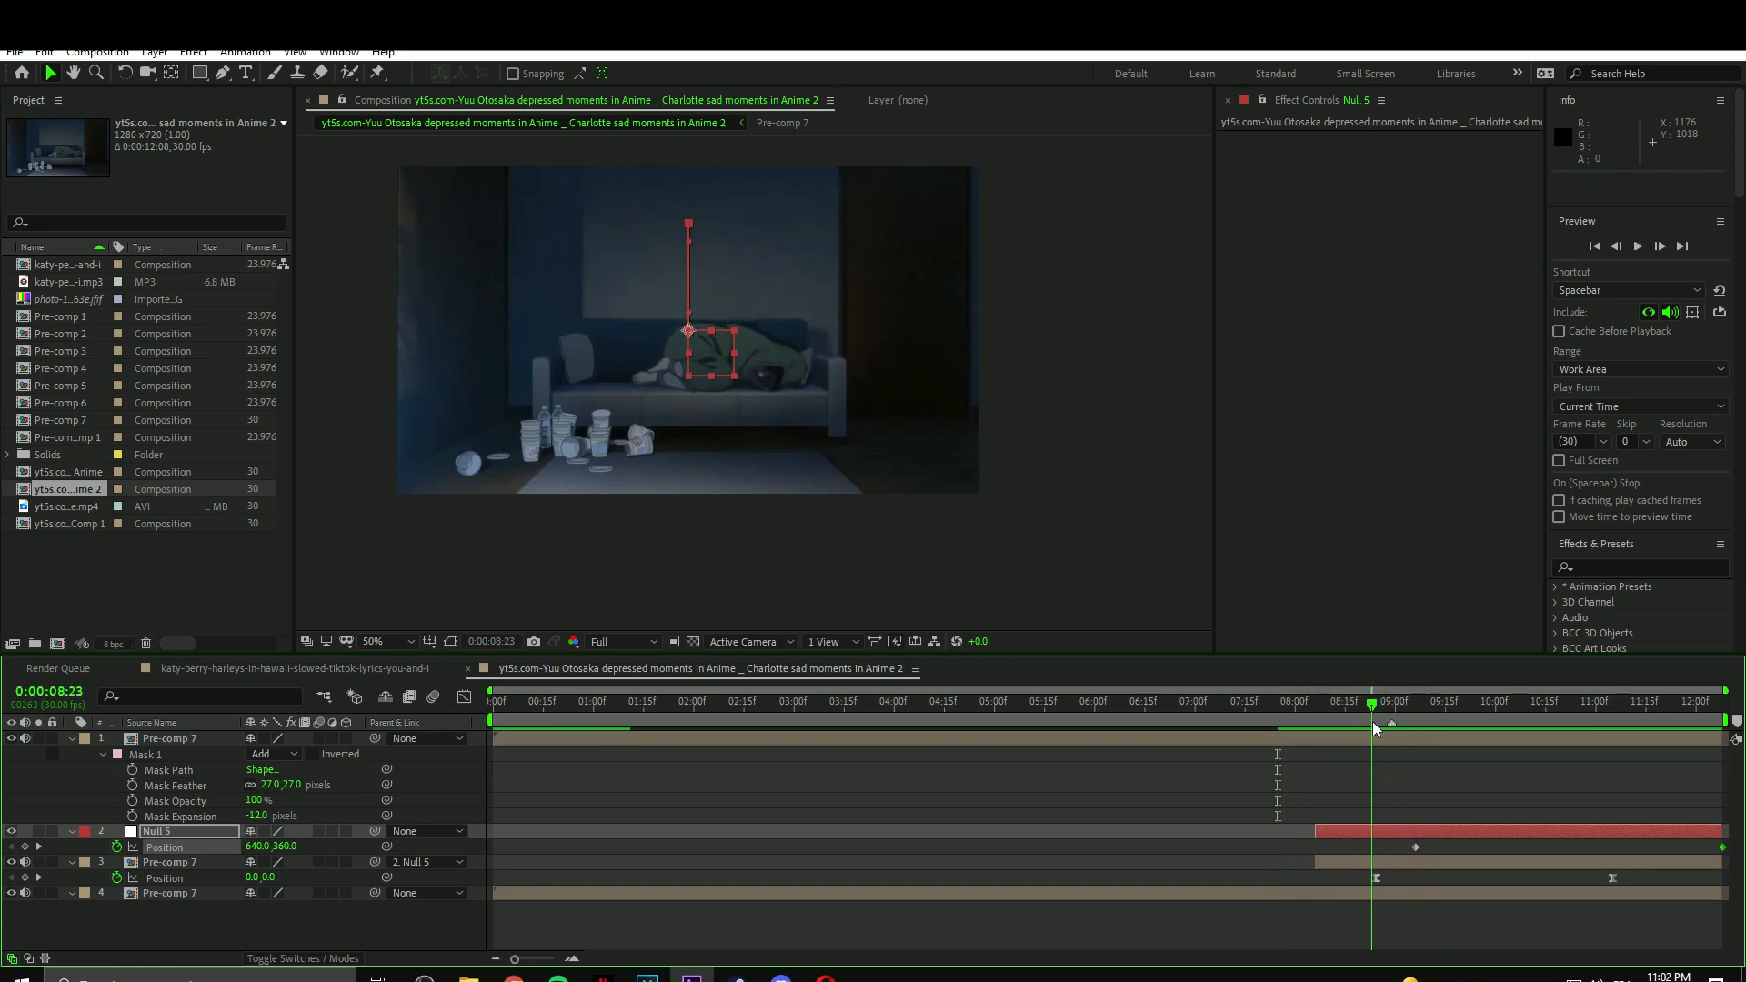
{"action": "left_click", "coordinate": [1372, 857]}
{"action": "key", "text": "t"}
{"action": "left_click", "coordinate": [117, 879]}
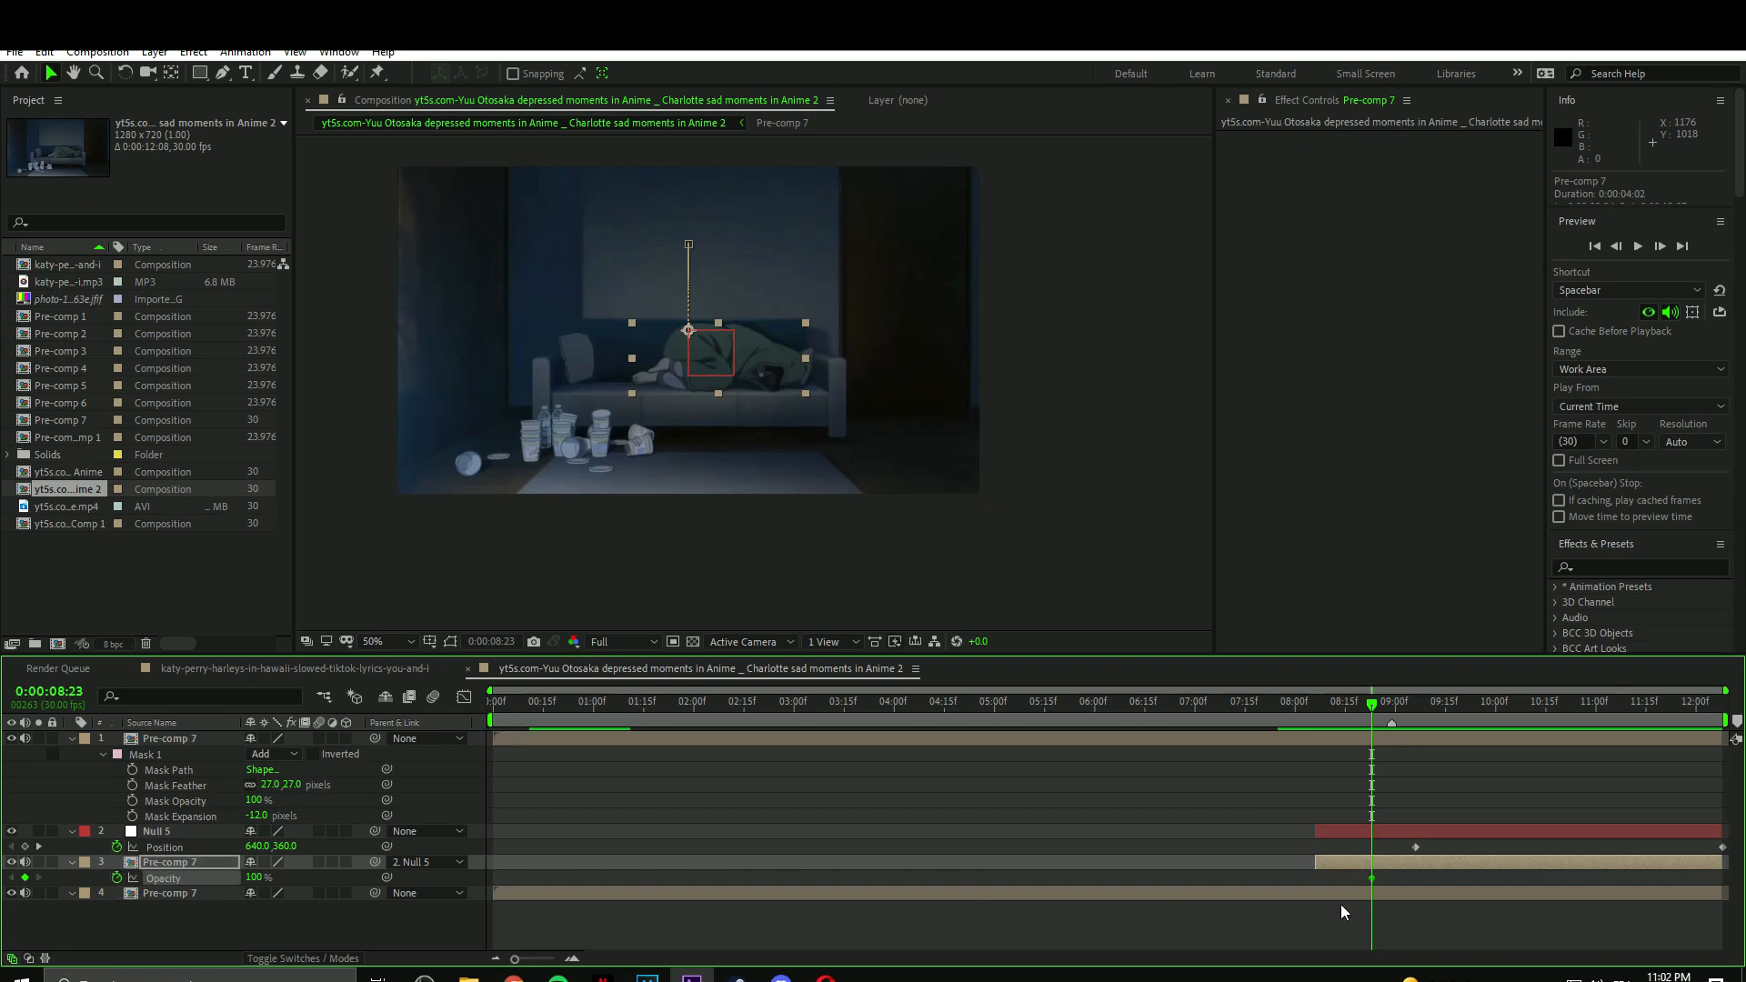
{"action": "left_click_drag", "start_coordinate": [1371, 879], "coordinate": [1416, 878]}
{"action": "left_click_drag", "start_coordinate": [119, 879], "coordinate": [18, 878]}
{"action": "left_click_drag", "start_coordinate": [1384, 709], "coordinate": [1464, 707]}
{"action": "left_click", "coordinate": [1319, 777]}
{"action": "key", "text": "space"}
{"action": "key", "text": "ctrl+s"}
Place eight puppet pins across the raised figure's back, torso, legs, feet and head at 0:00:09:20.
{"action": "left_click", "coordinate": [1447, 864]}
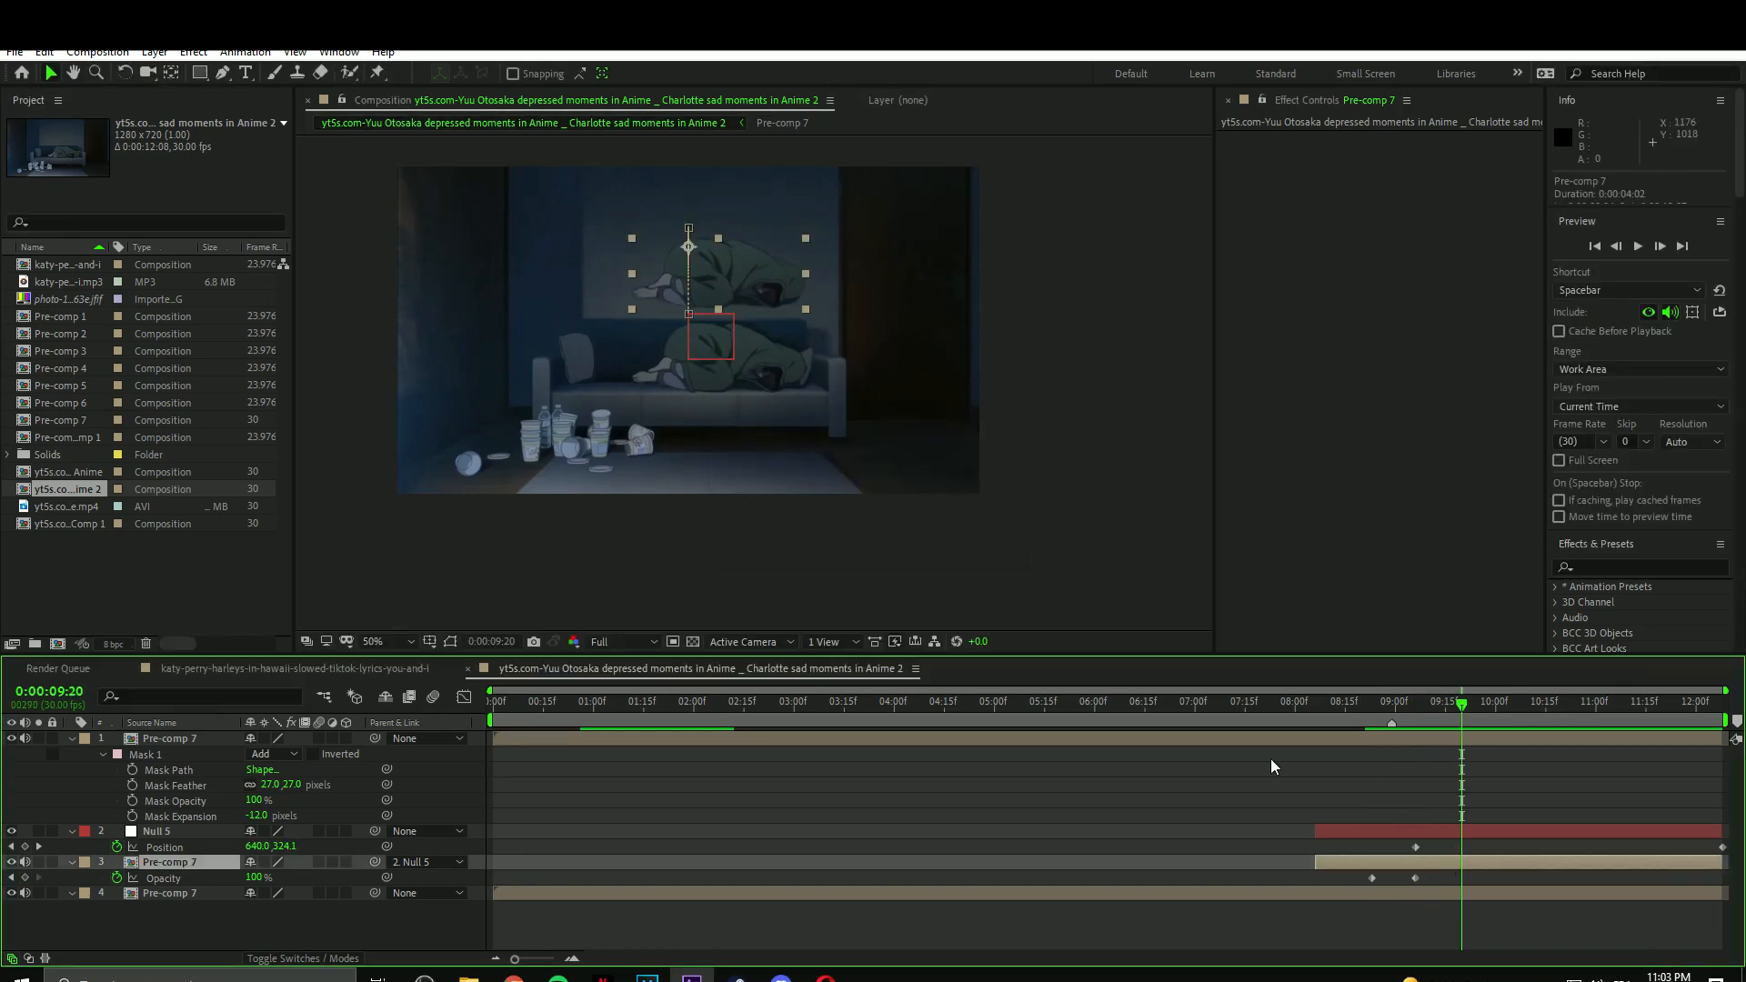
{"action": "scroll", "coordinate": [706, 280], "scroll_direction": "up", "scroll_amount": 2}
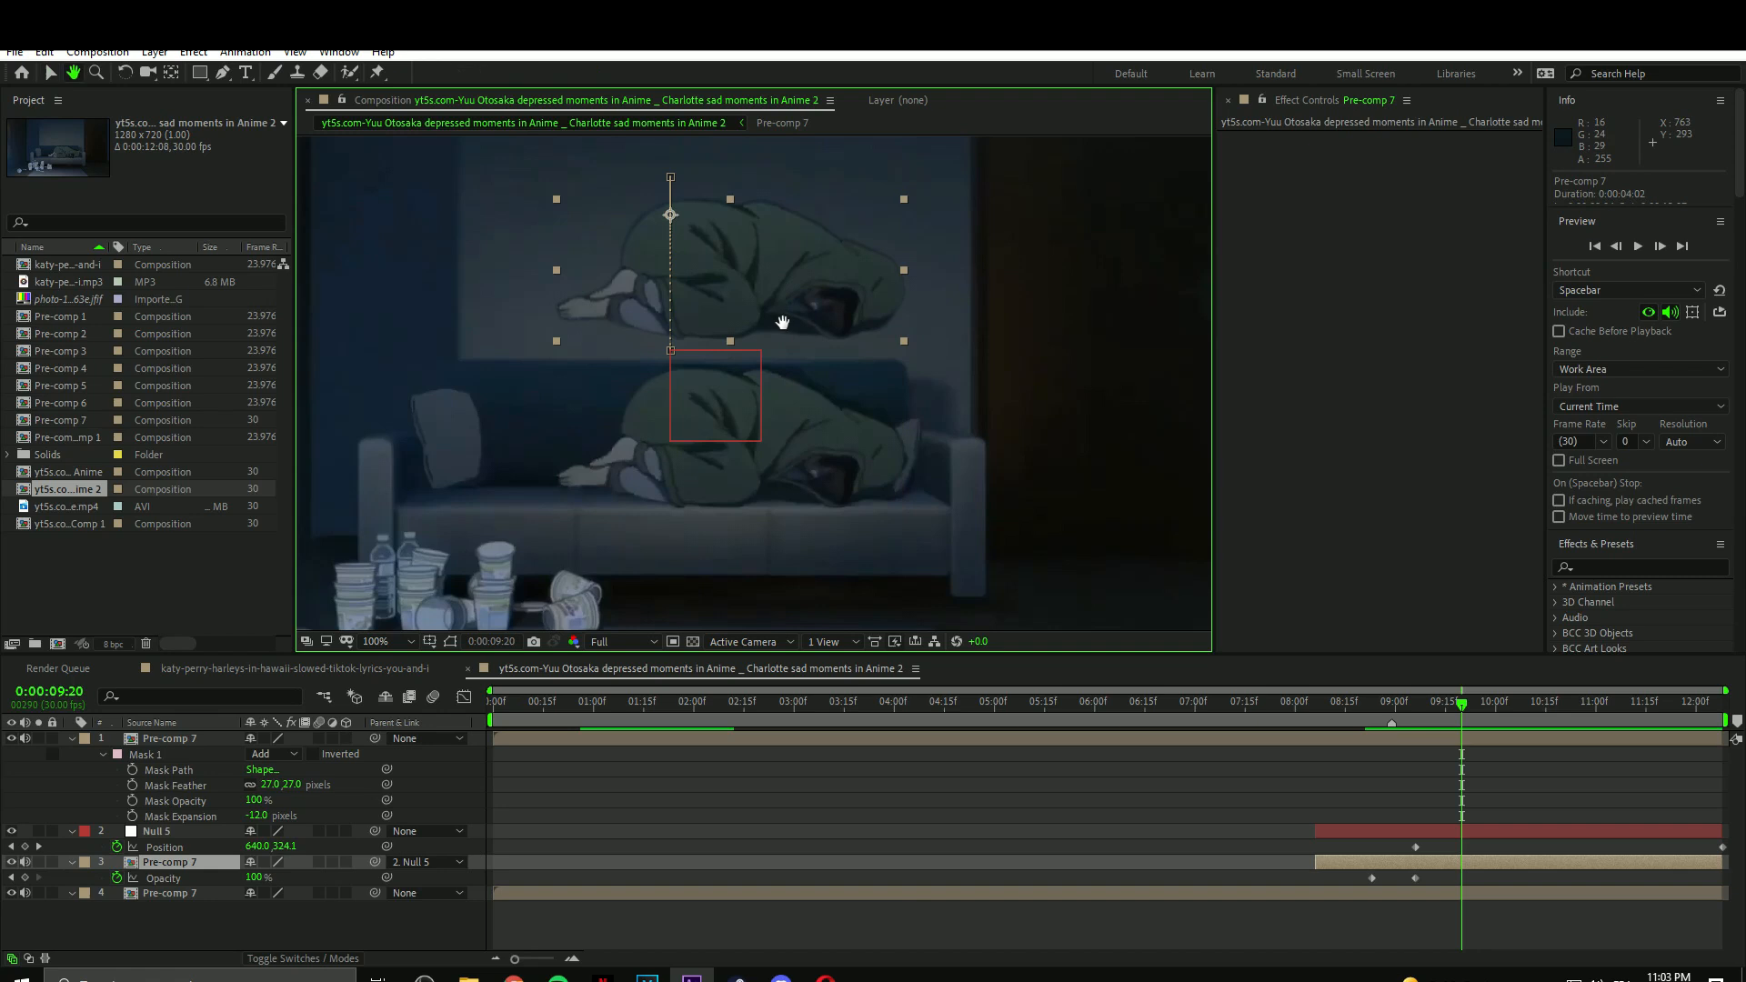
{"action": "scroll", "coordinate": [779, 319], "scroll_direction": "up", "scroll_amount": 2}
{"action": "left_click_drag", "start_coordinate": [803, 271], "coordinate": [825, 417]}
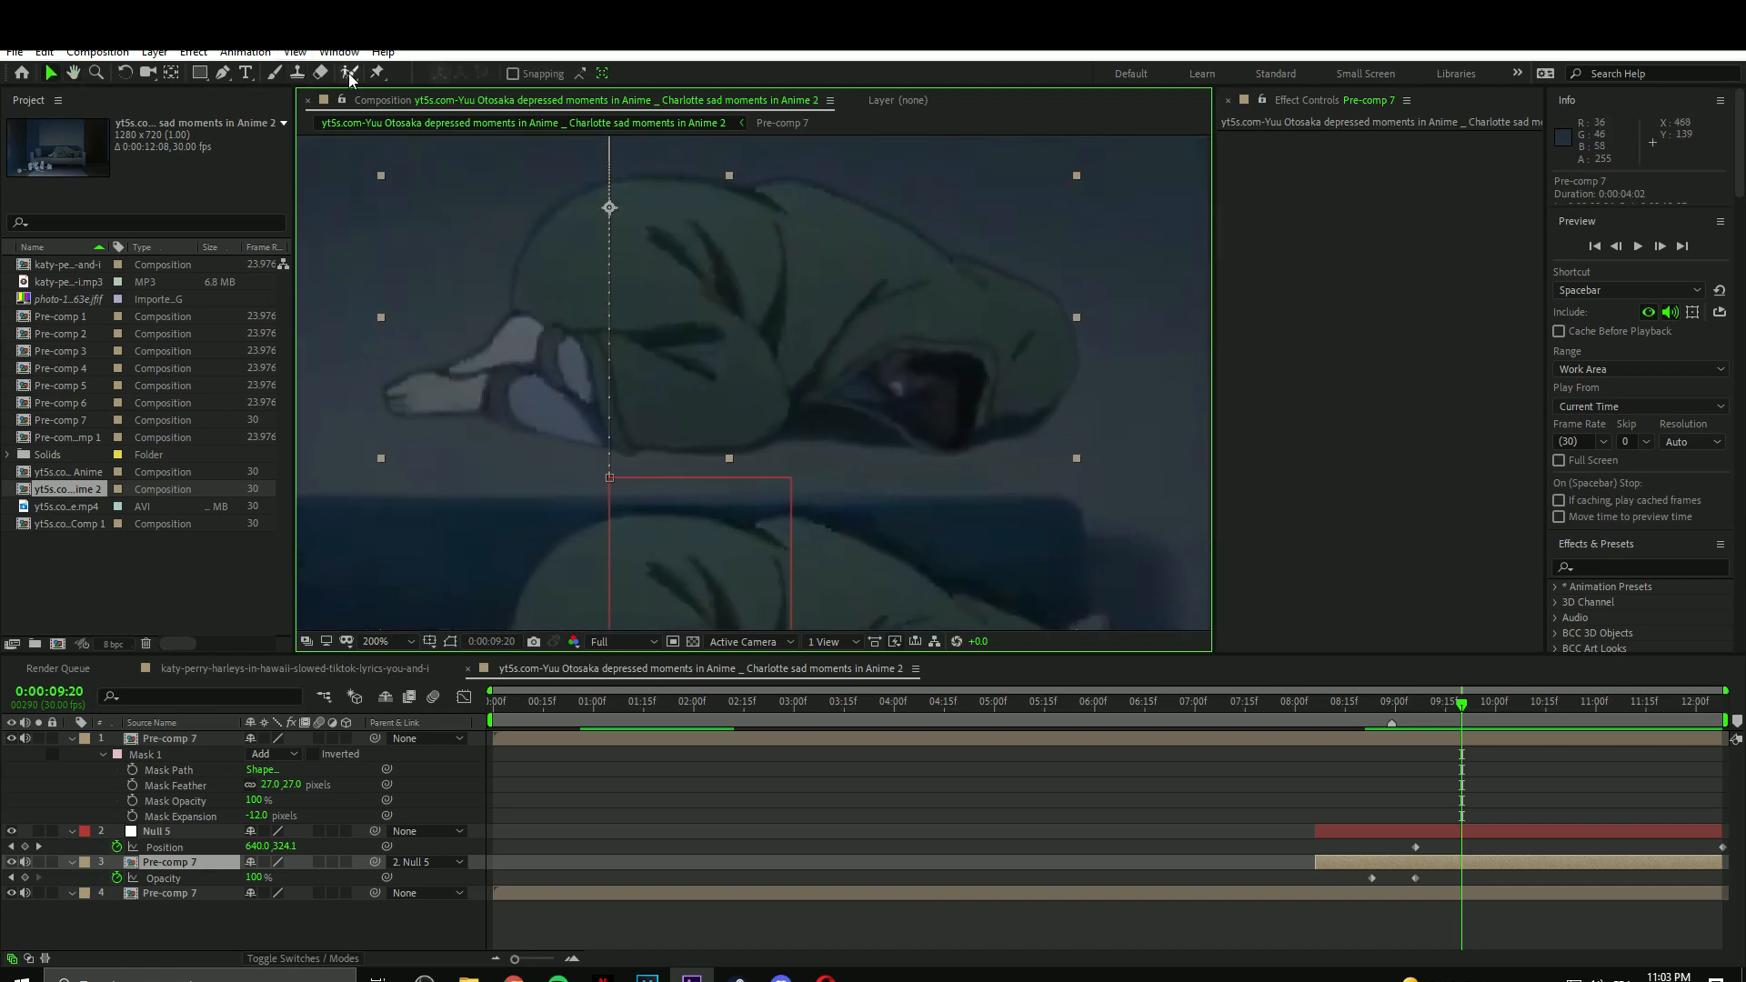
{"action": "left_click", "coordinate": [378, 73]}
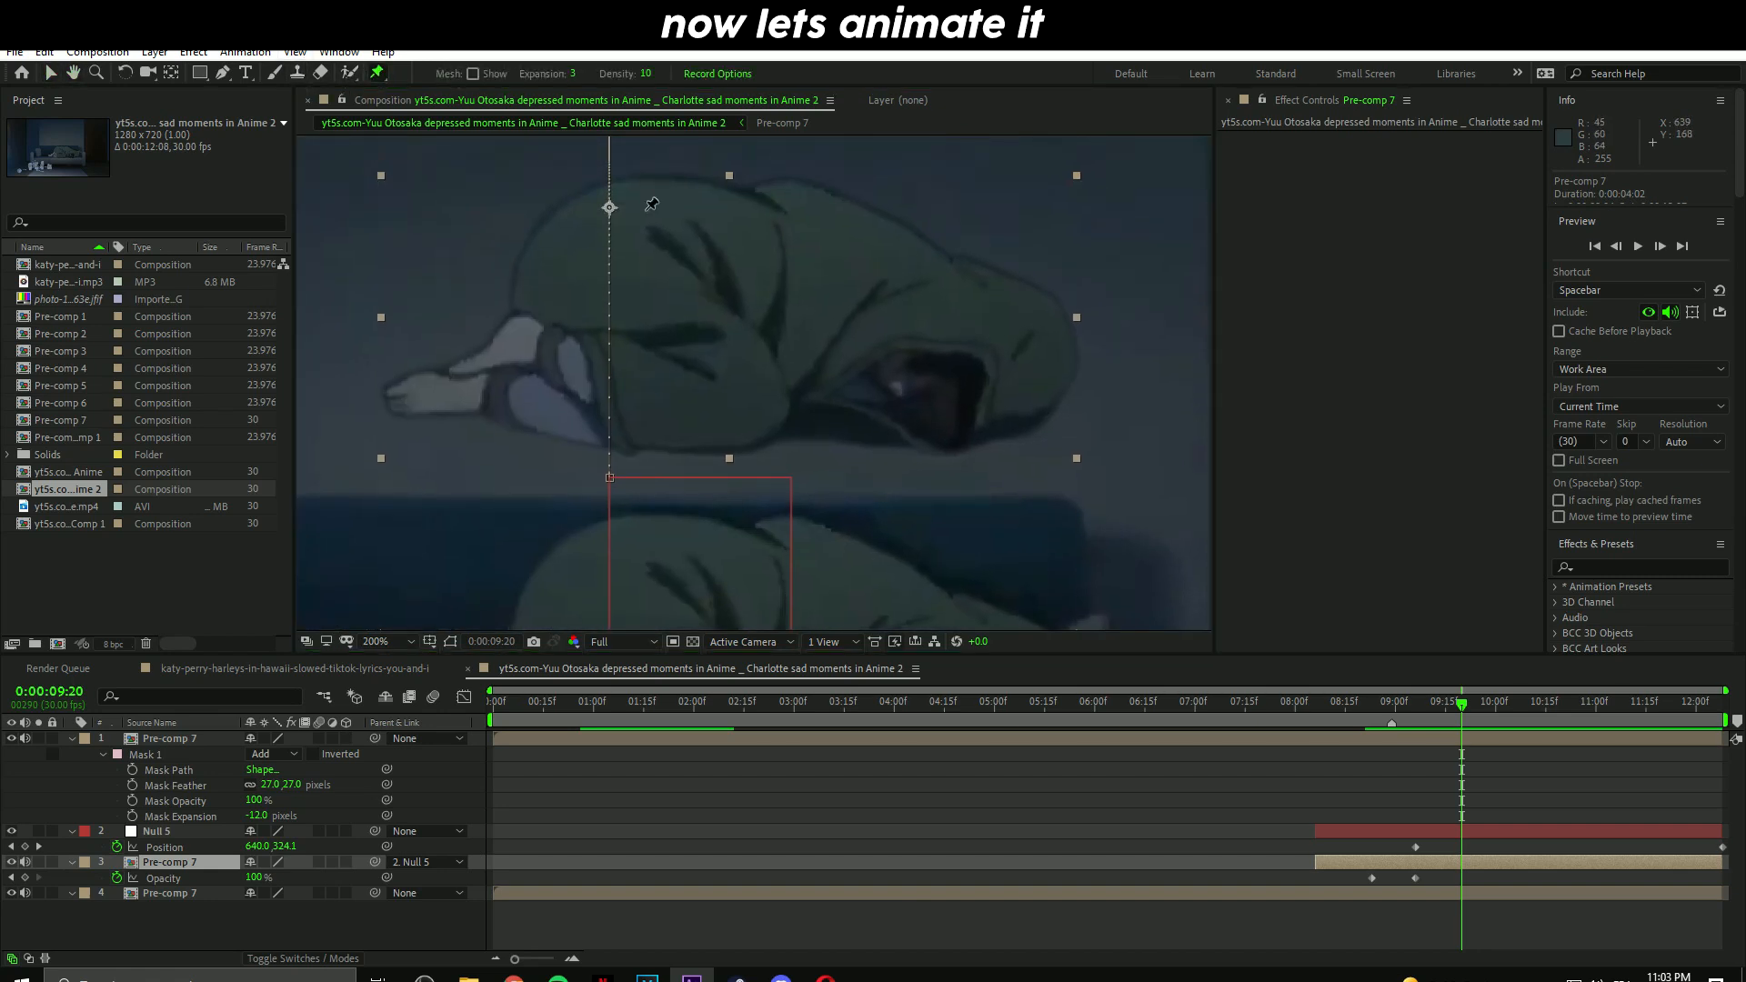
{"action": "left_click", "coordinate": [557, 225]}
{"action": "left_click", "coordinate": [509, 338]}
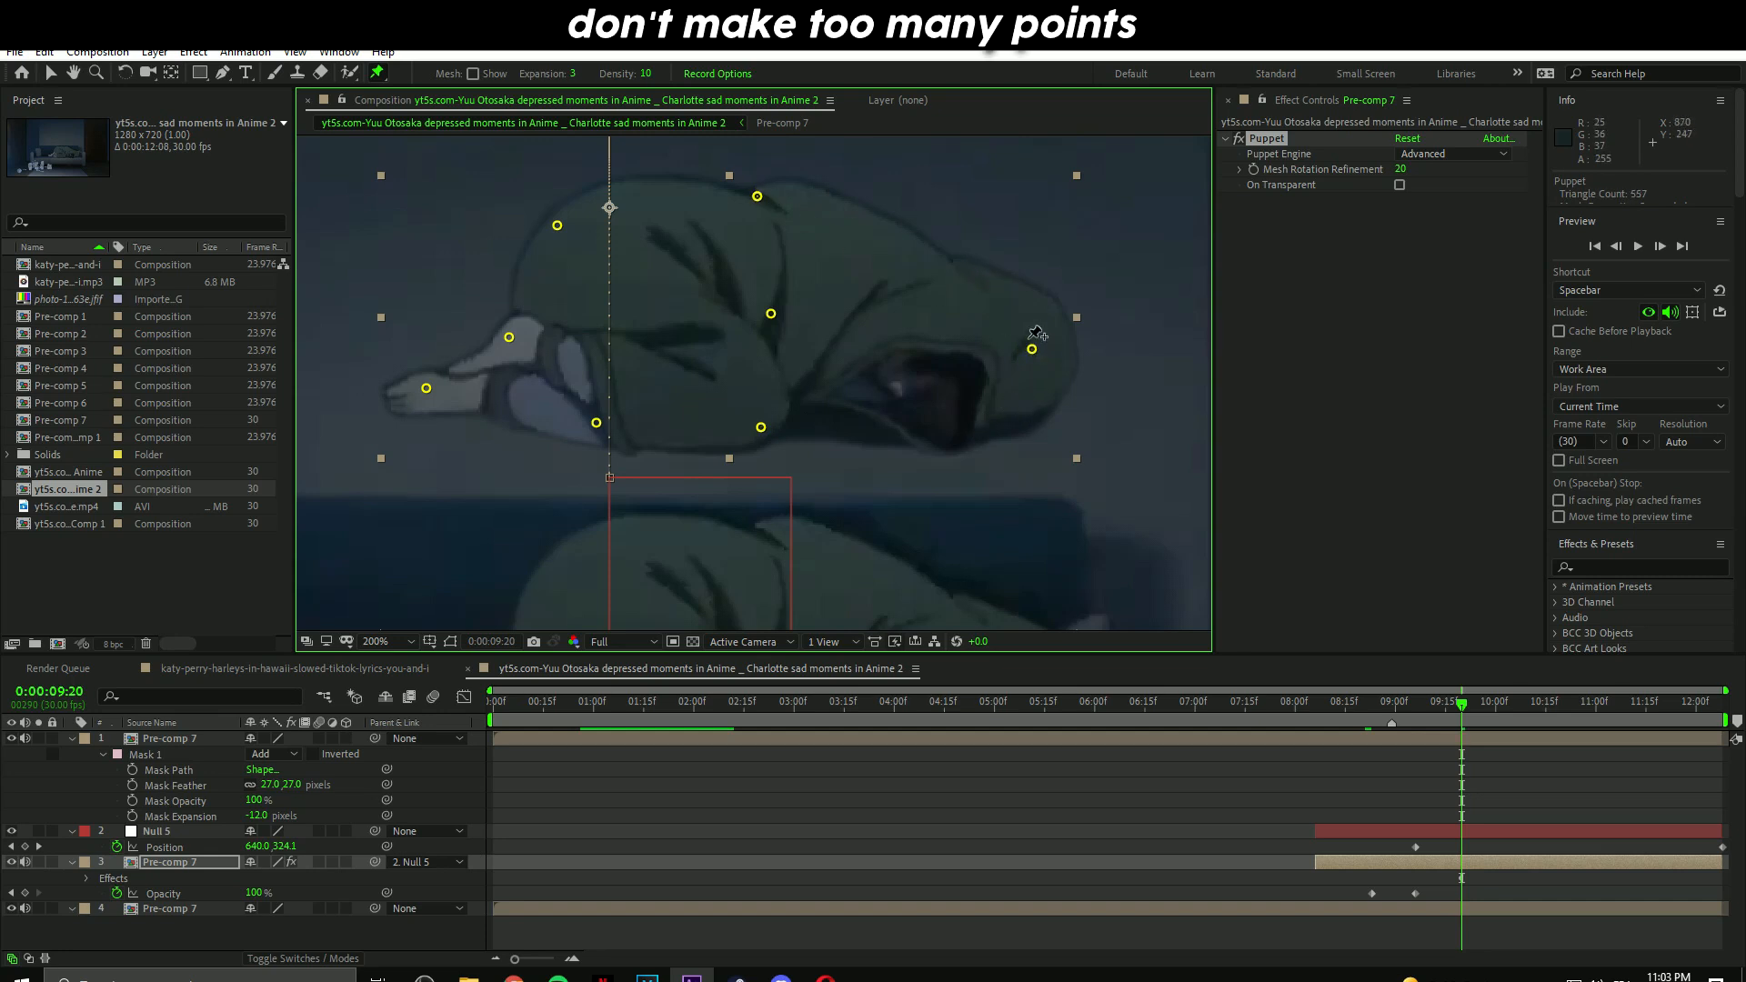
{"action": "mouse_move", "coordinate": [1031, 351]}
{"action": "left_mouse_down"}
{"action": "mouse_move", "coordinate": [990, 435]}
{"action": "mouse_move", "coordinate": [1010, 374]}
{"action": "left_mouse_up"}
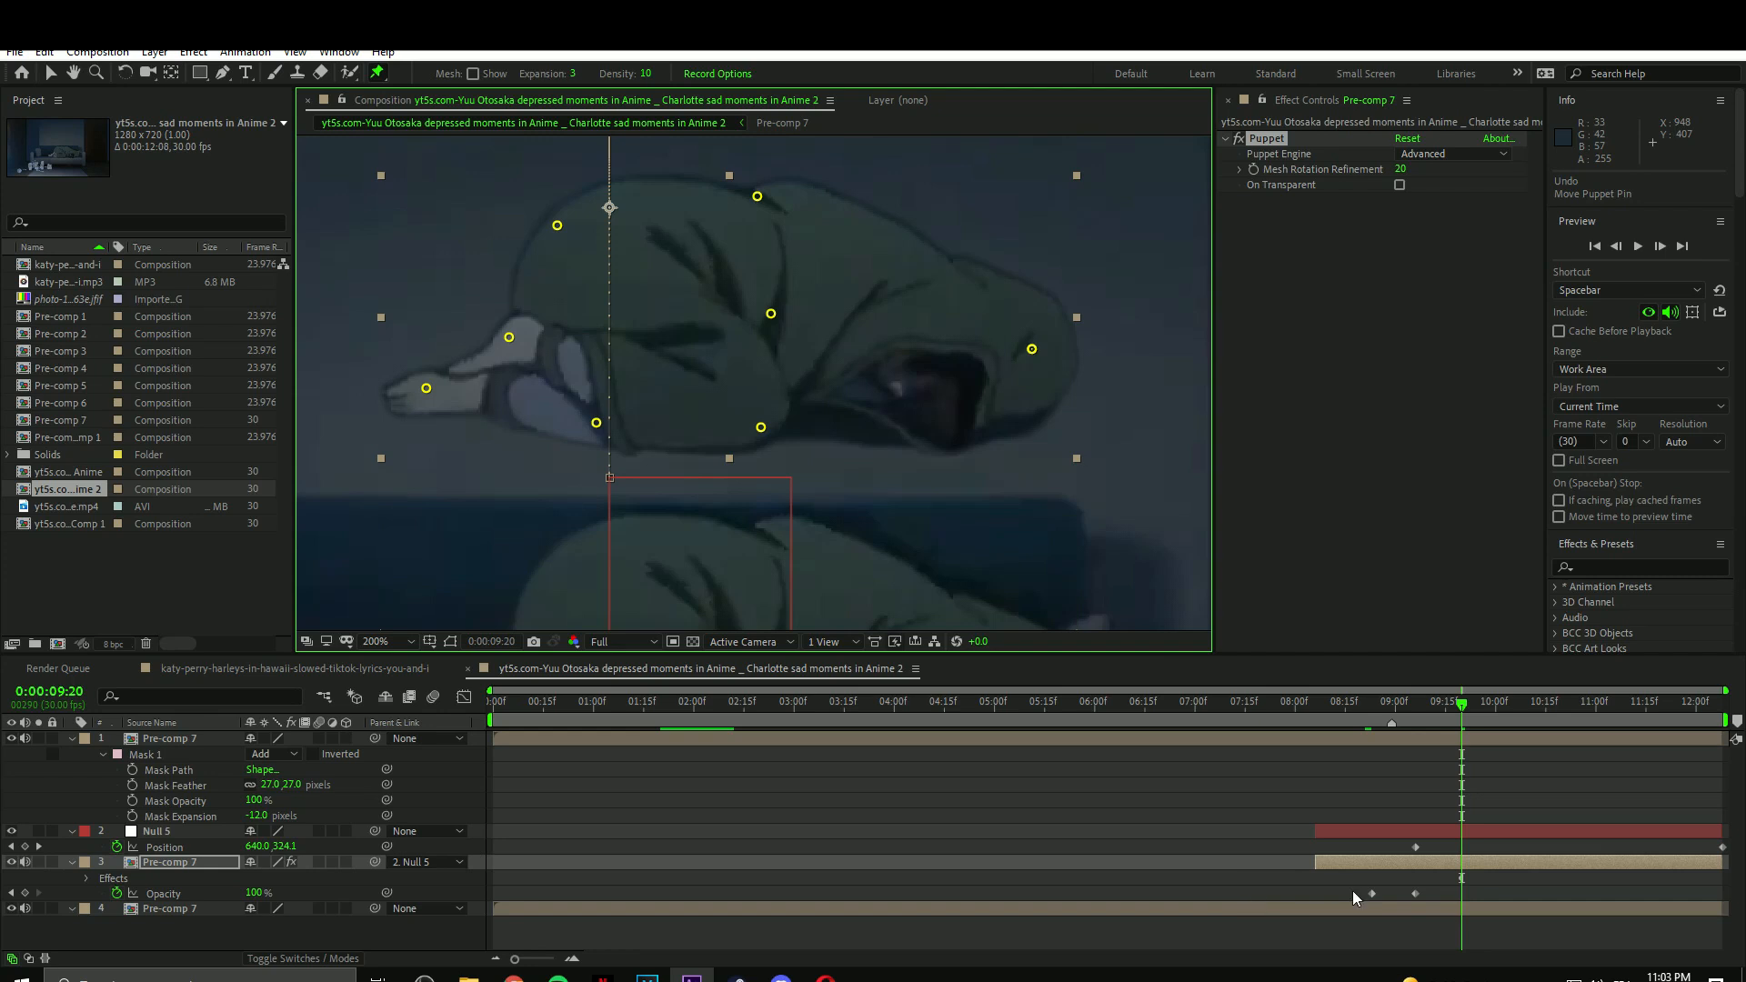
Move the keyframes of all the puppet pins to 0:00:08:23.
{"action": "scroll", "coordinate": [1481, 877], "scroll_direction": "down", "scroll_amount": 5}
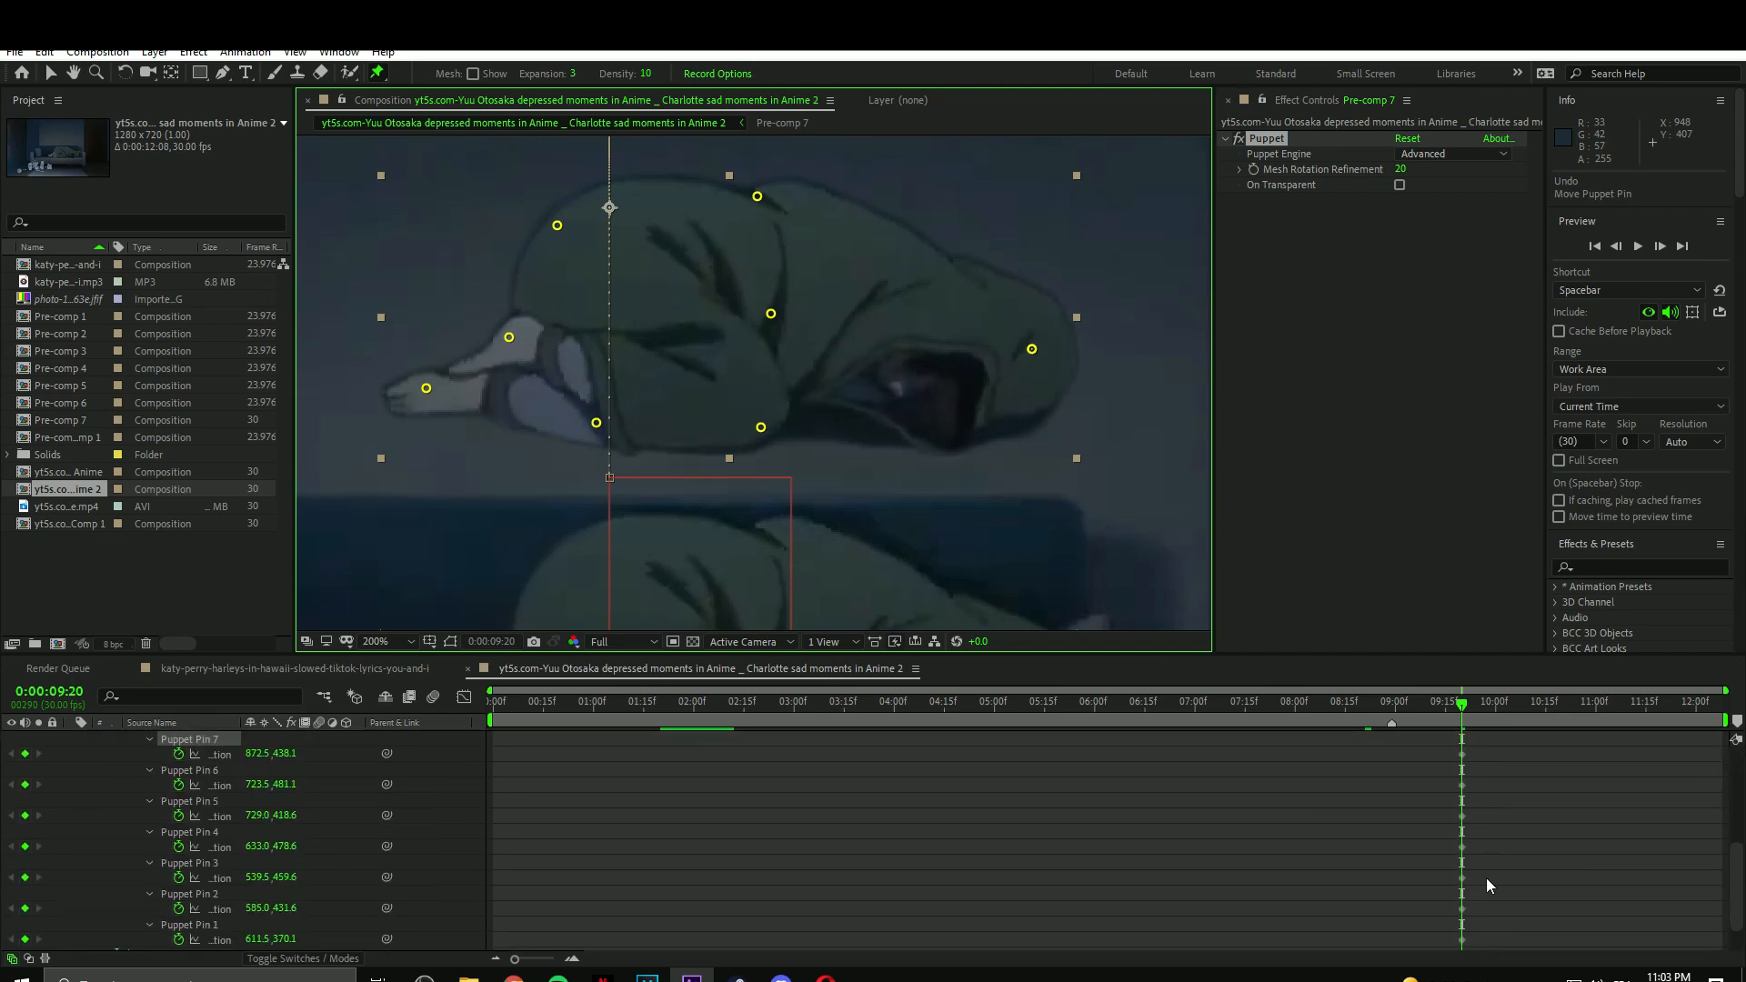
{"action": "scroll", "coordinate": [1507, 824], "scroll_direction": "up", "scroll_amount": 1}
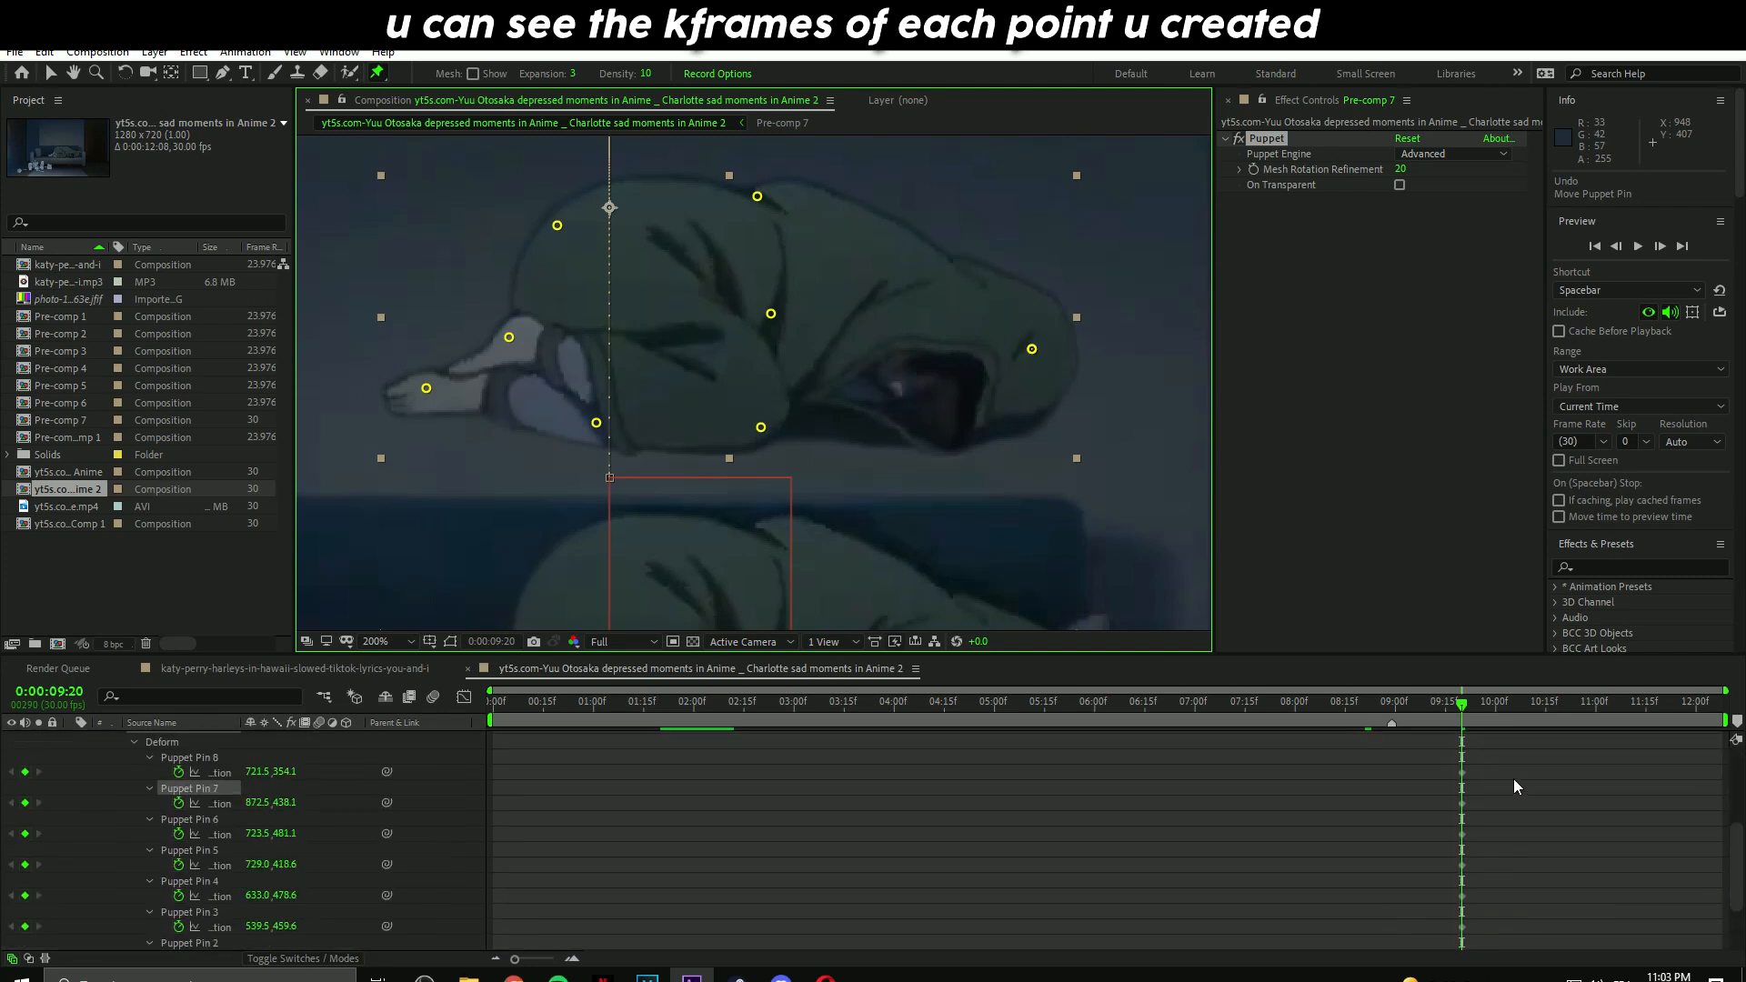
{"action": "left_click_drag", "start_coordinate": [1509, 780], "coordinate": [1449, 843]}
{"action": "left_click_drag", "start_coordinate": [1512, 760], "coordinate": [1372, 891]}
{"action": "scroll", "coordinate": [1386, 880], "scroll_direction": "up", "scroll_amount": 1}
{"action": "scroll", "coordinate": [1388, 880], "scroll_direction": "up", "scroll_amount": 3}
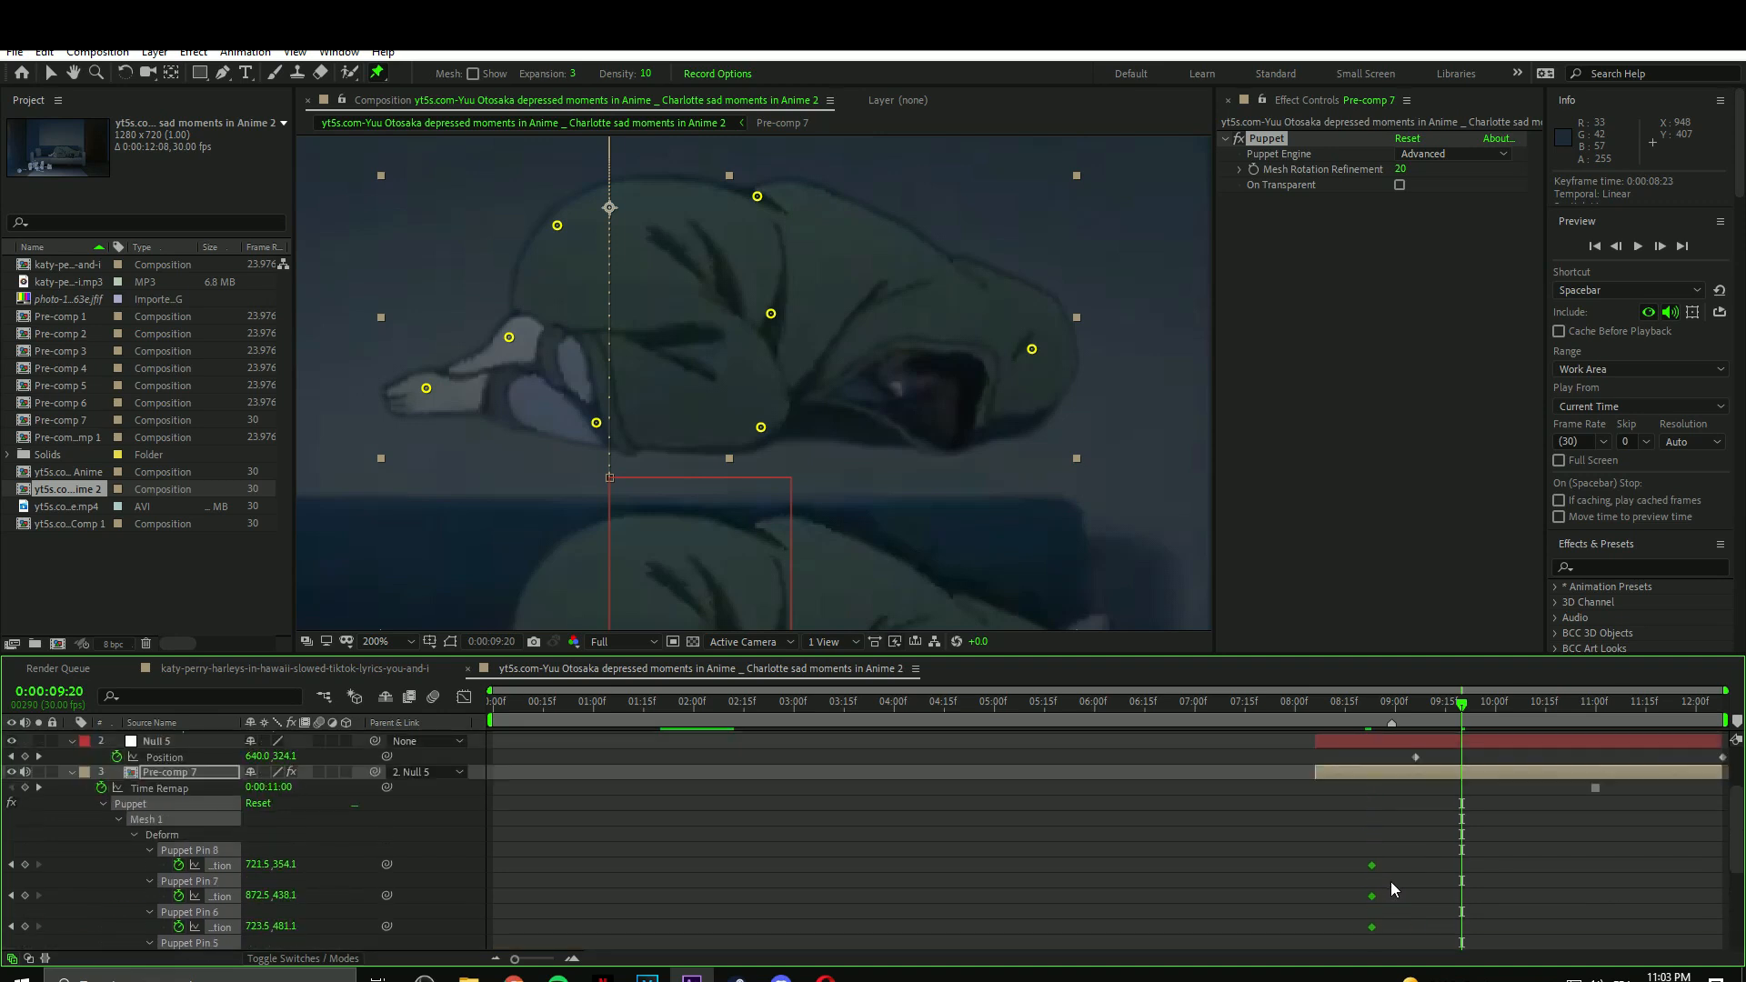
At 0:00:09:26, bend the raised figure with the puppet pins so its feet and head hang down and its back arches up.
{"action": "left_click_drag", "start_coordinate": [1449, 724], "coordinate": [1483, 714]}
{"action": "scroll", "coordinate": [994, 433], "scroll_direction": "down", "scroll_amount": 1}
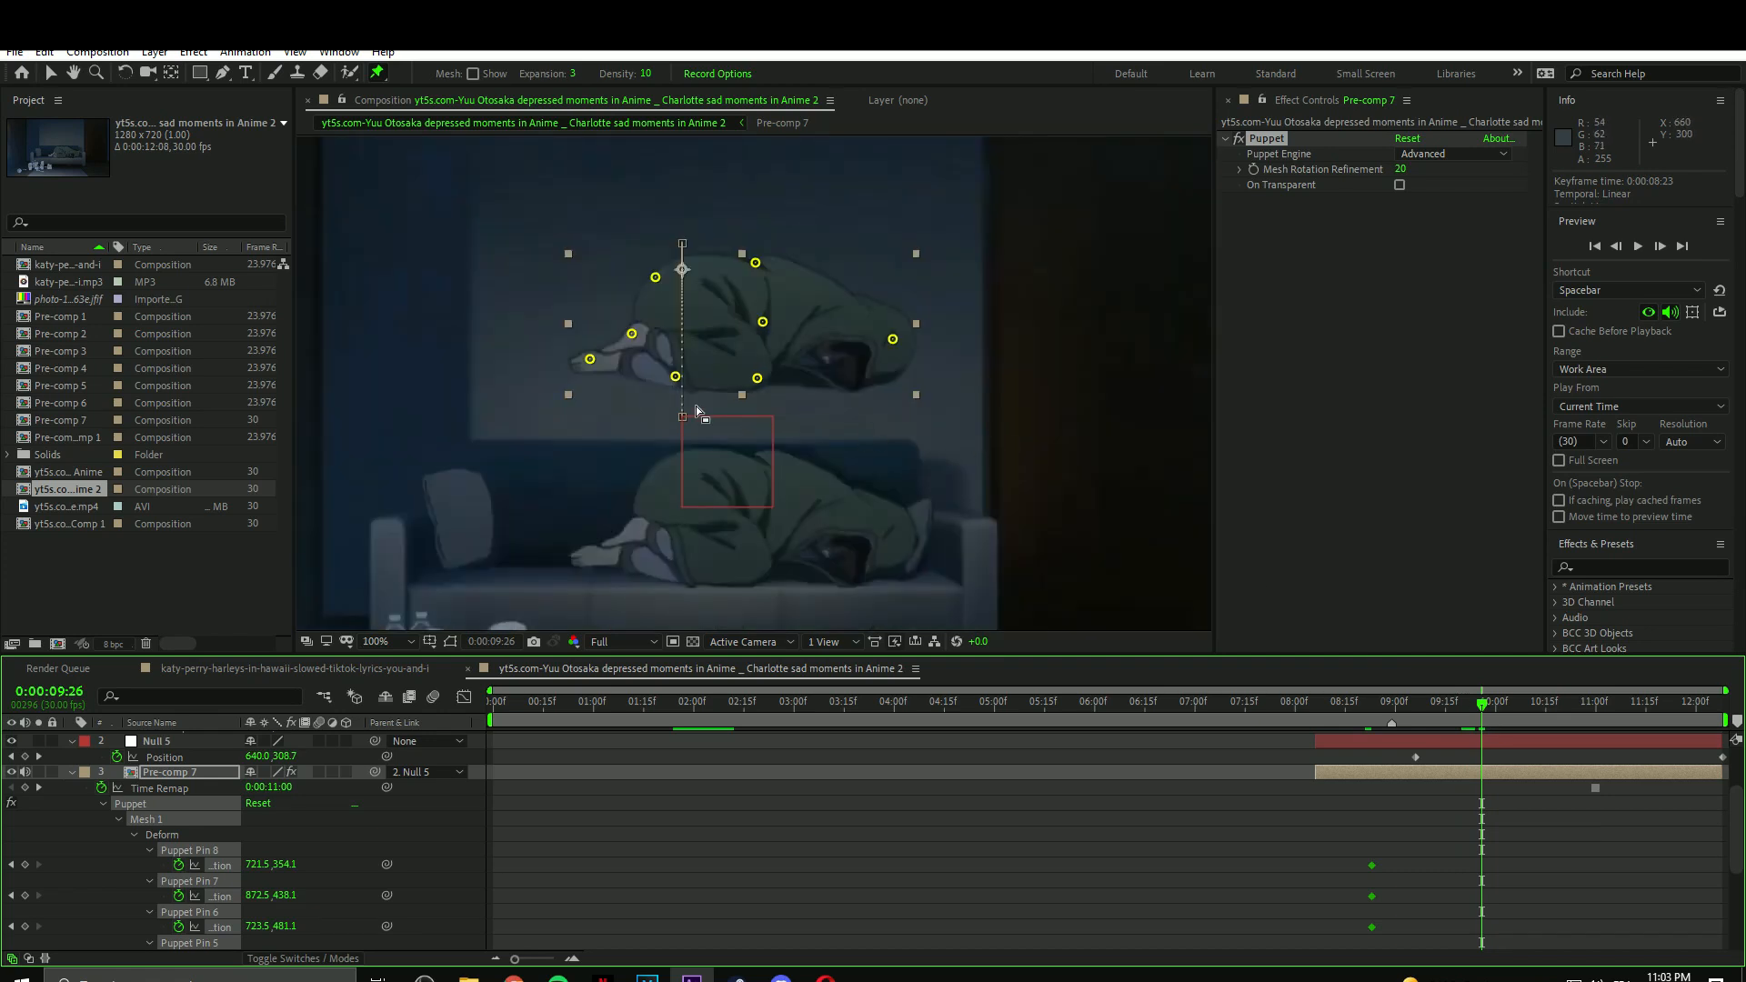
{"action": "scroll", "coordinate": [820, 391], "scroll_direction": "down", "scroll_amount": 1}
{"action": "scroll", "coordinate": [822, 391], "scroll_direction": "up", "scroll_amount": 1}
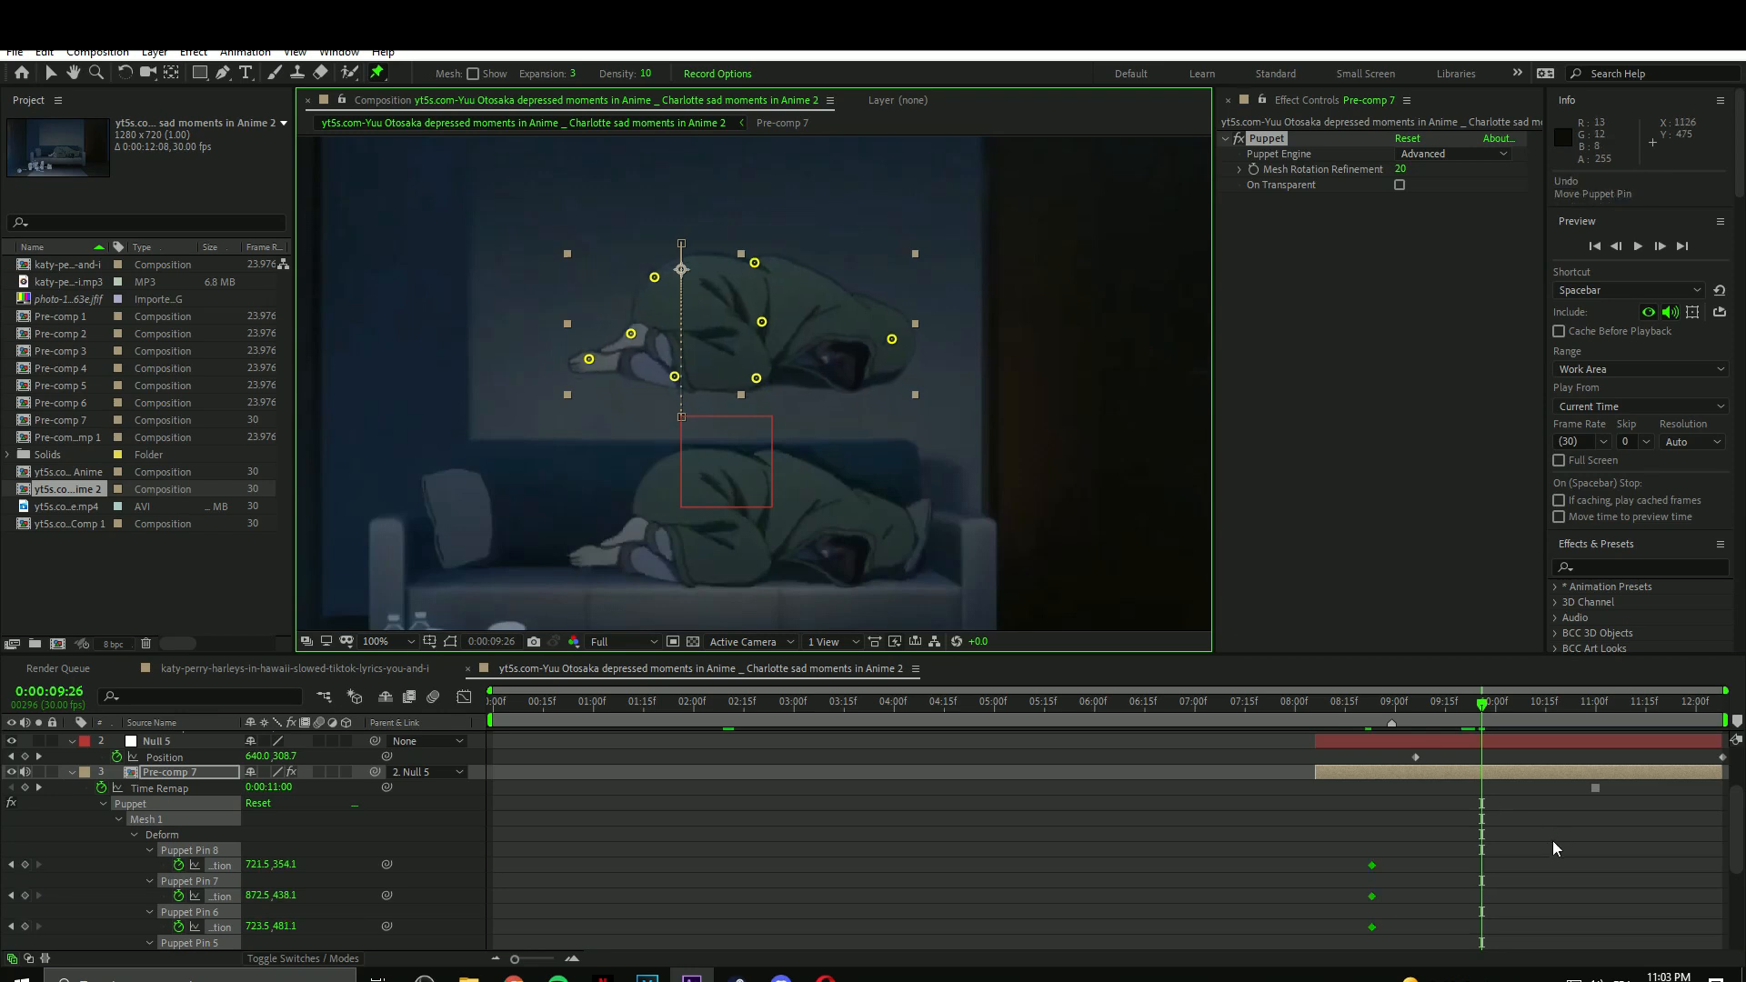
{"action": "left_click", "coordinate": [1430, 763]}
{"action": "left_click_drag", "start_coordinate": [589, 359], "coordinate": [592, 375]}
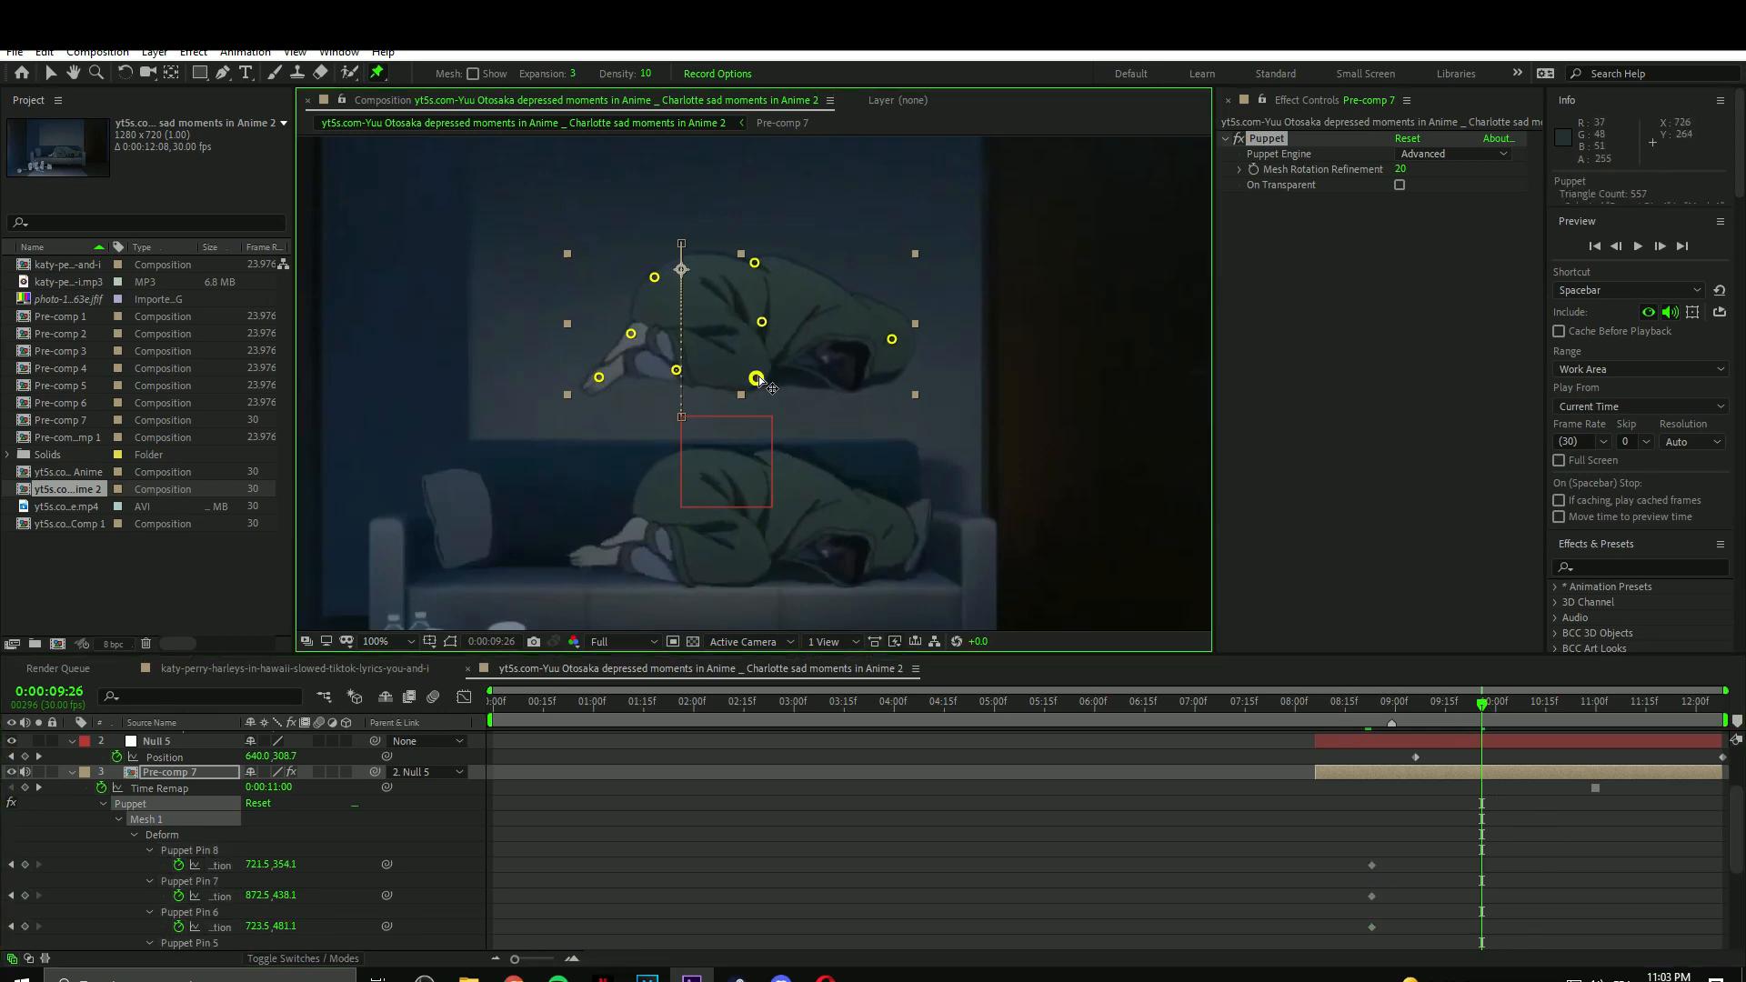
{"action": "left_click_drag", "start_coordinate": [762, 322], "coordinate": [757, 253]}
{"action": "left_click_drag", "start_coordinate": [891, 338], "coordinate": [869, 368]}
{"action": "left_click_drag", "start_coordinate": [601, 382], "coordinate": [628, 355]}
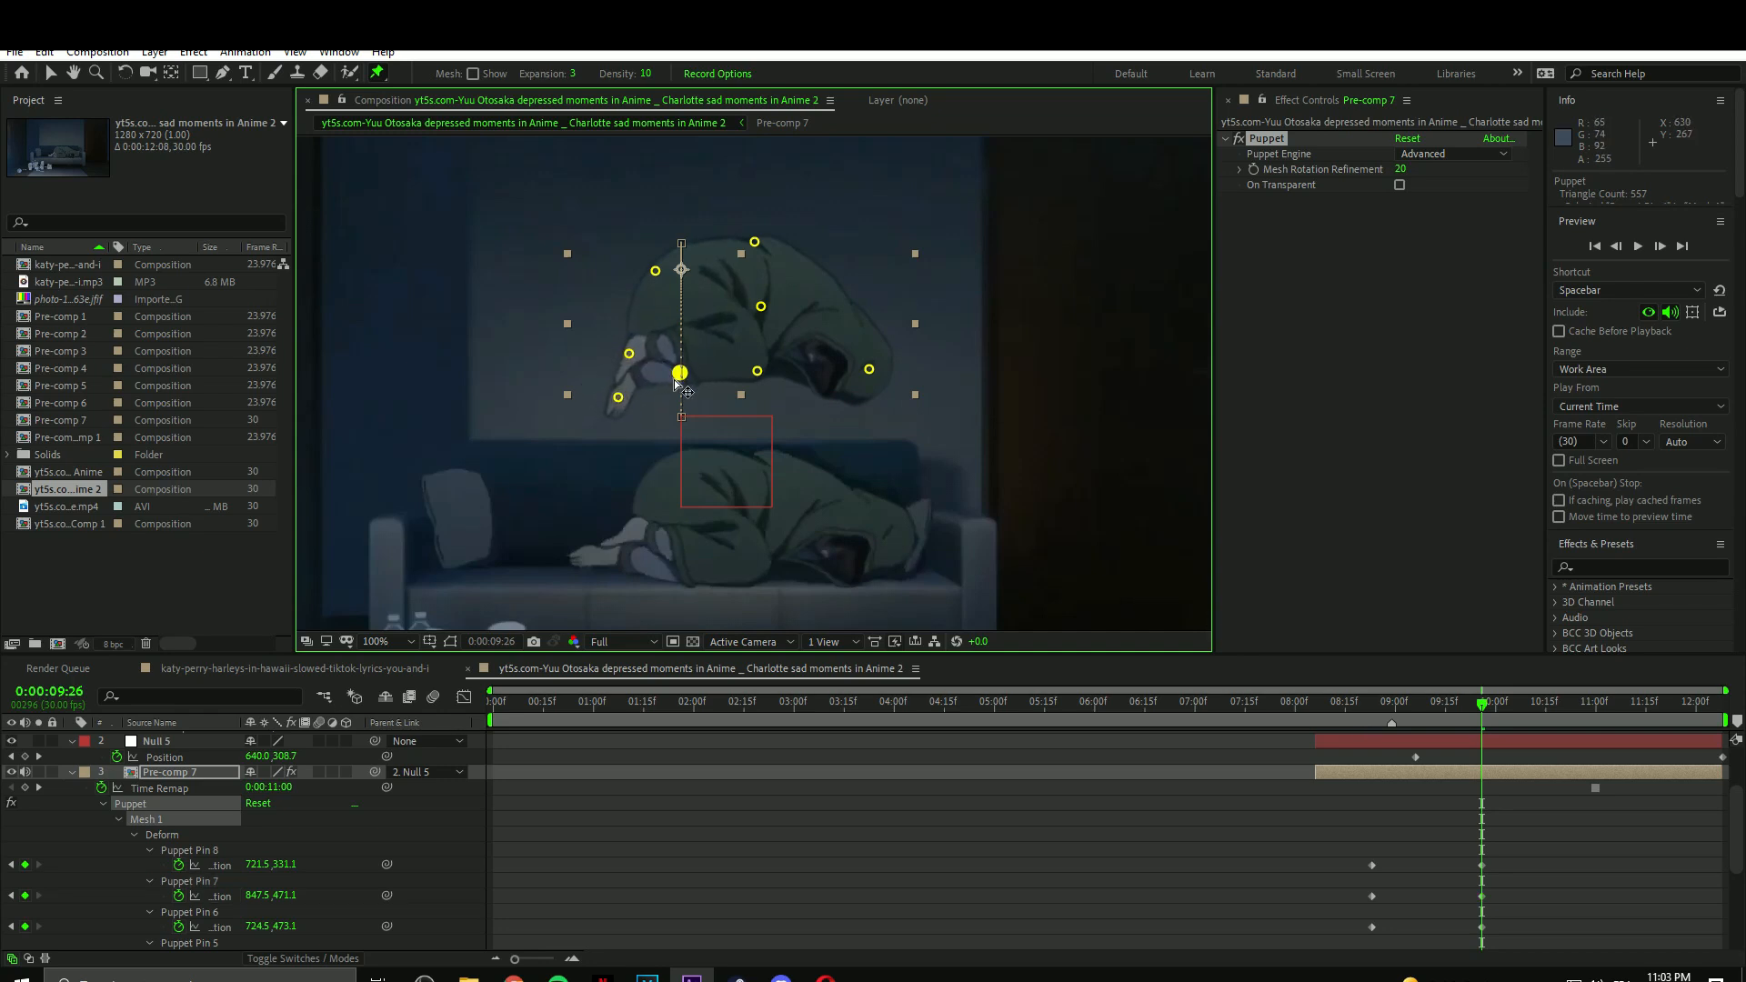
Curl the raised figure further at 0:00:09:26 by shifting the head and belly puppet pins inward and the upper back pin up.
{"action": "left_click_drag", "start_coordinate": [869, 366], "coordinate": [855, 380]}
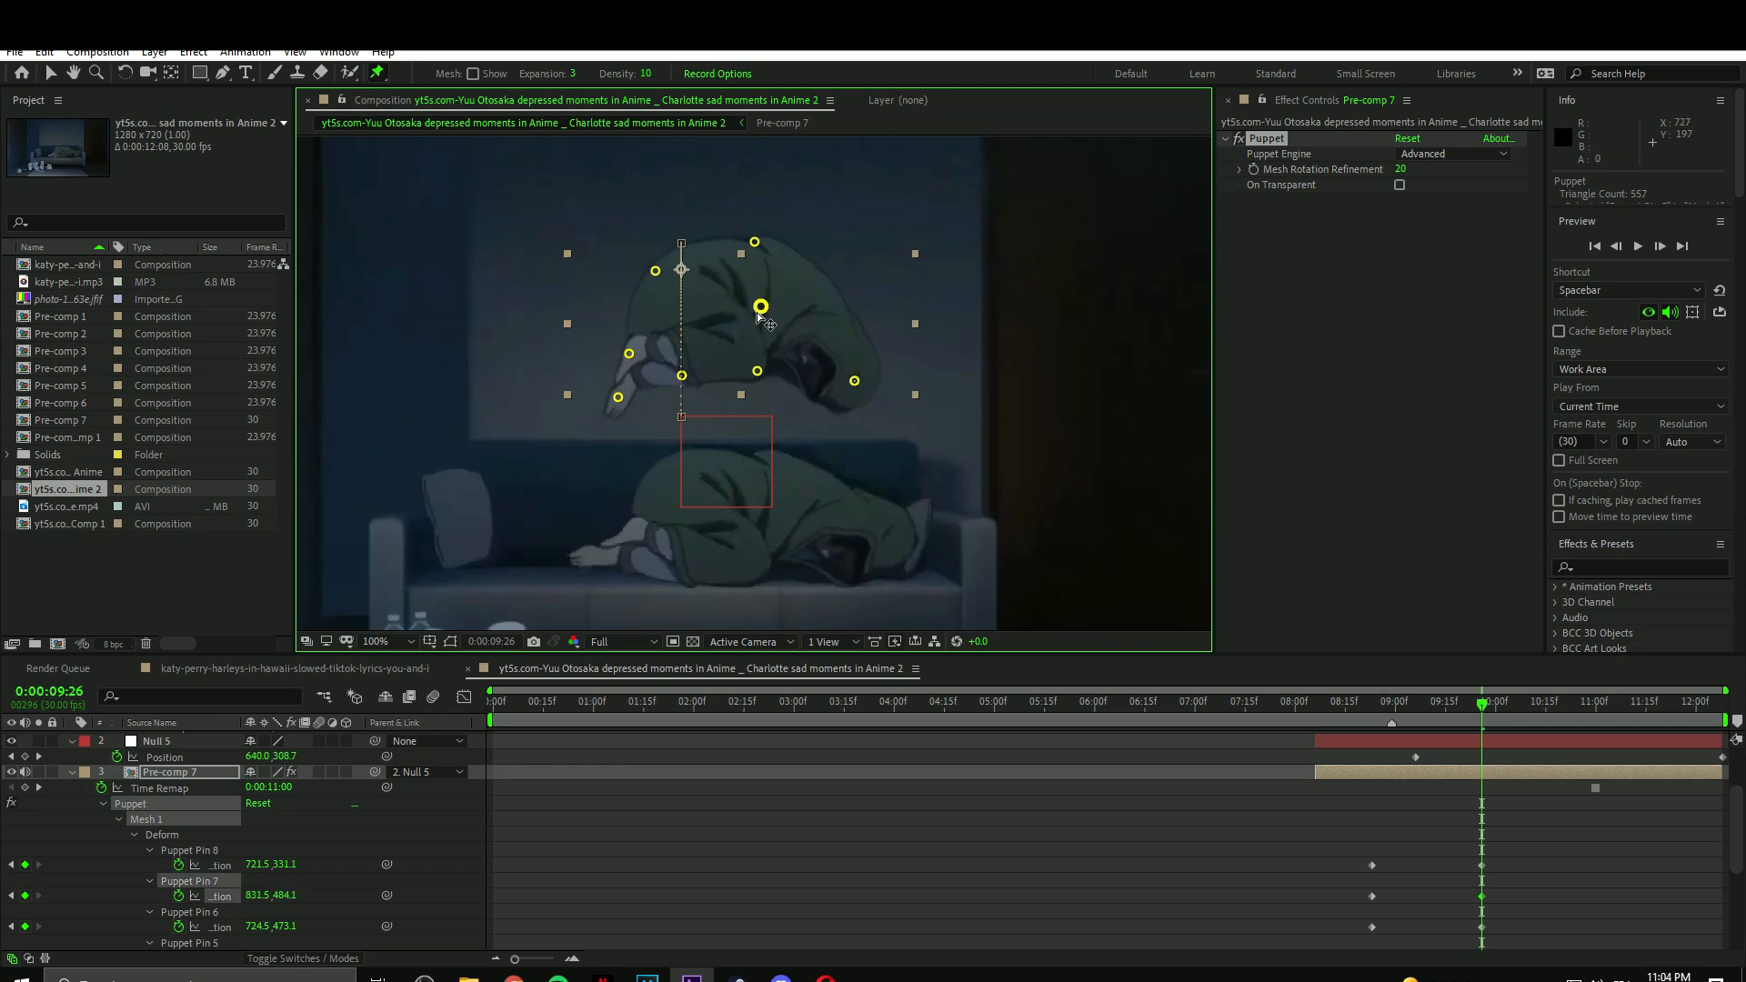
{"action": "left_click", "coordinate": [757, 369]}
{"action": "left_click", "coordinate": [854, 381]}
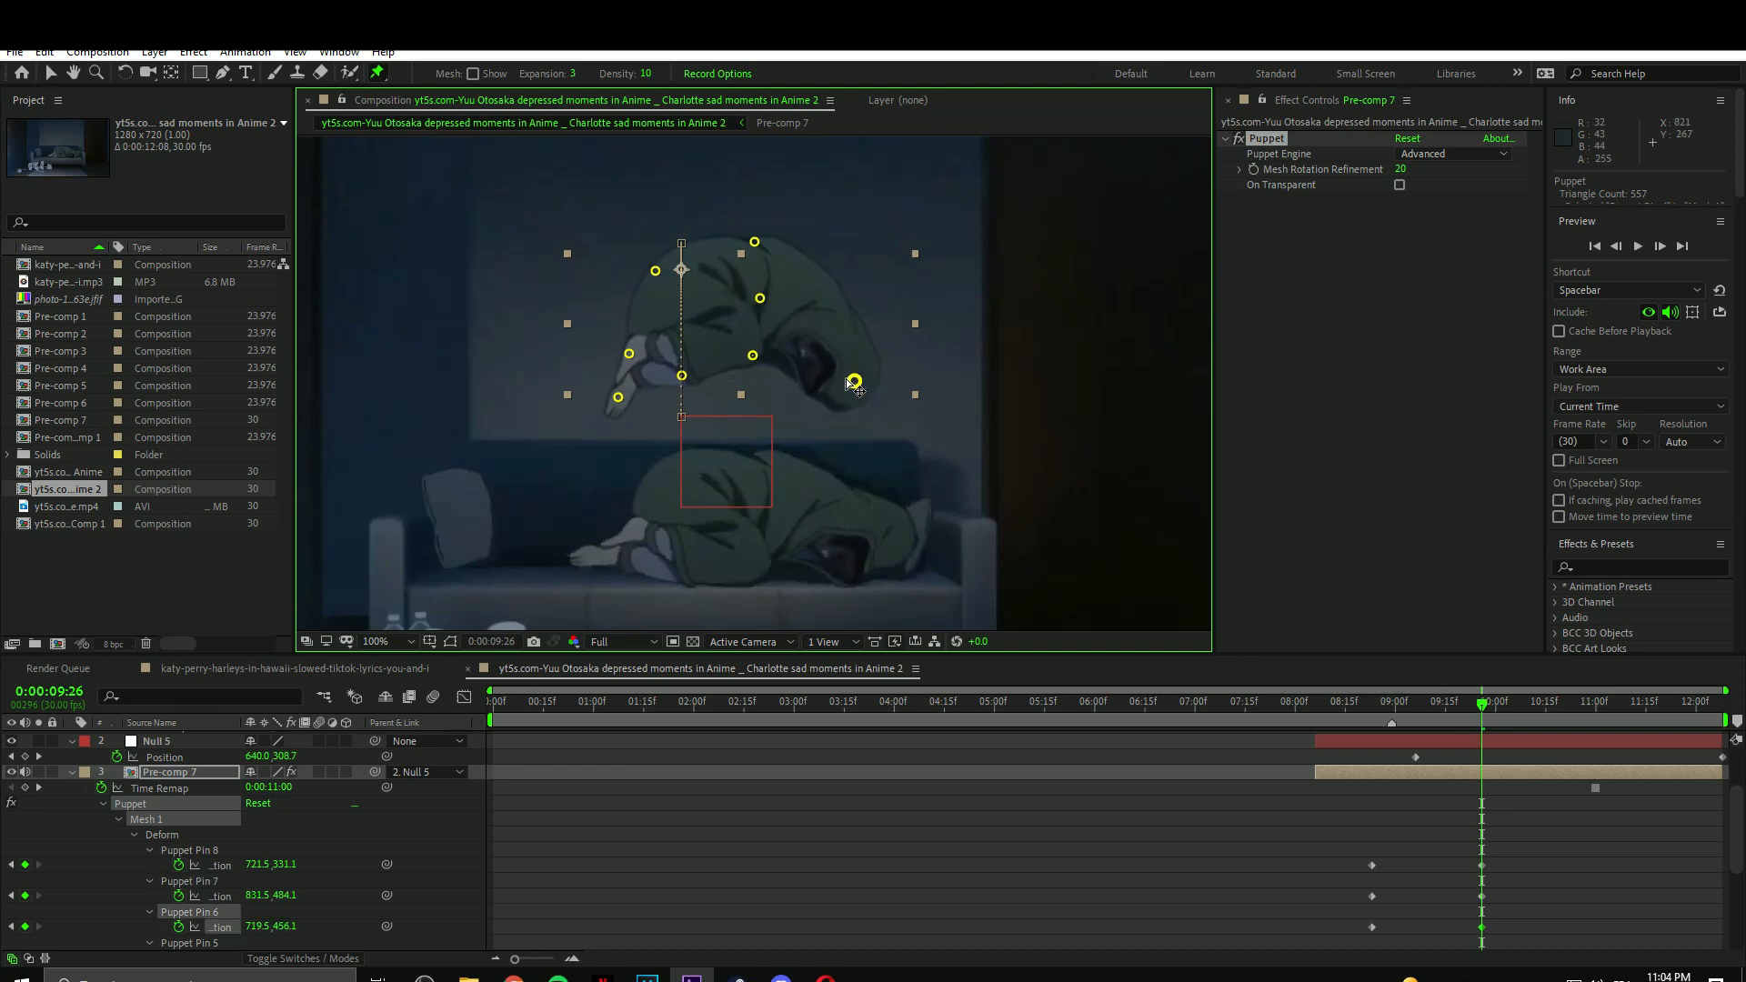
{"action": "left_click_drag", "start_coordinate": [753, 356], "coordinate": [748, 363]}
{"action": "left_click_drag", "start_coordinate": [755, 242], "coordinate": [746, 230]}
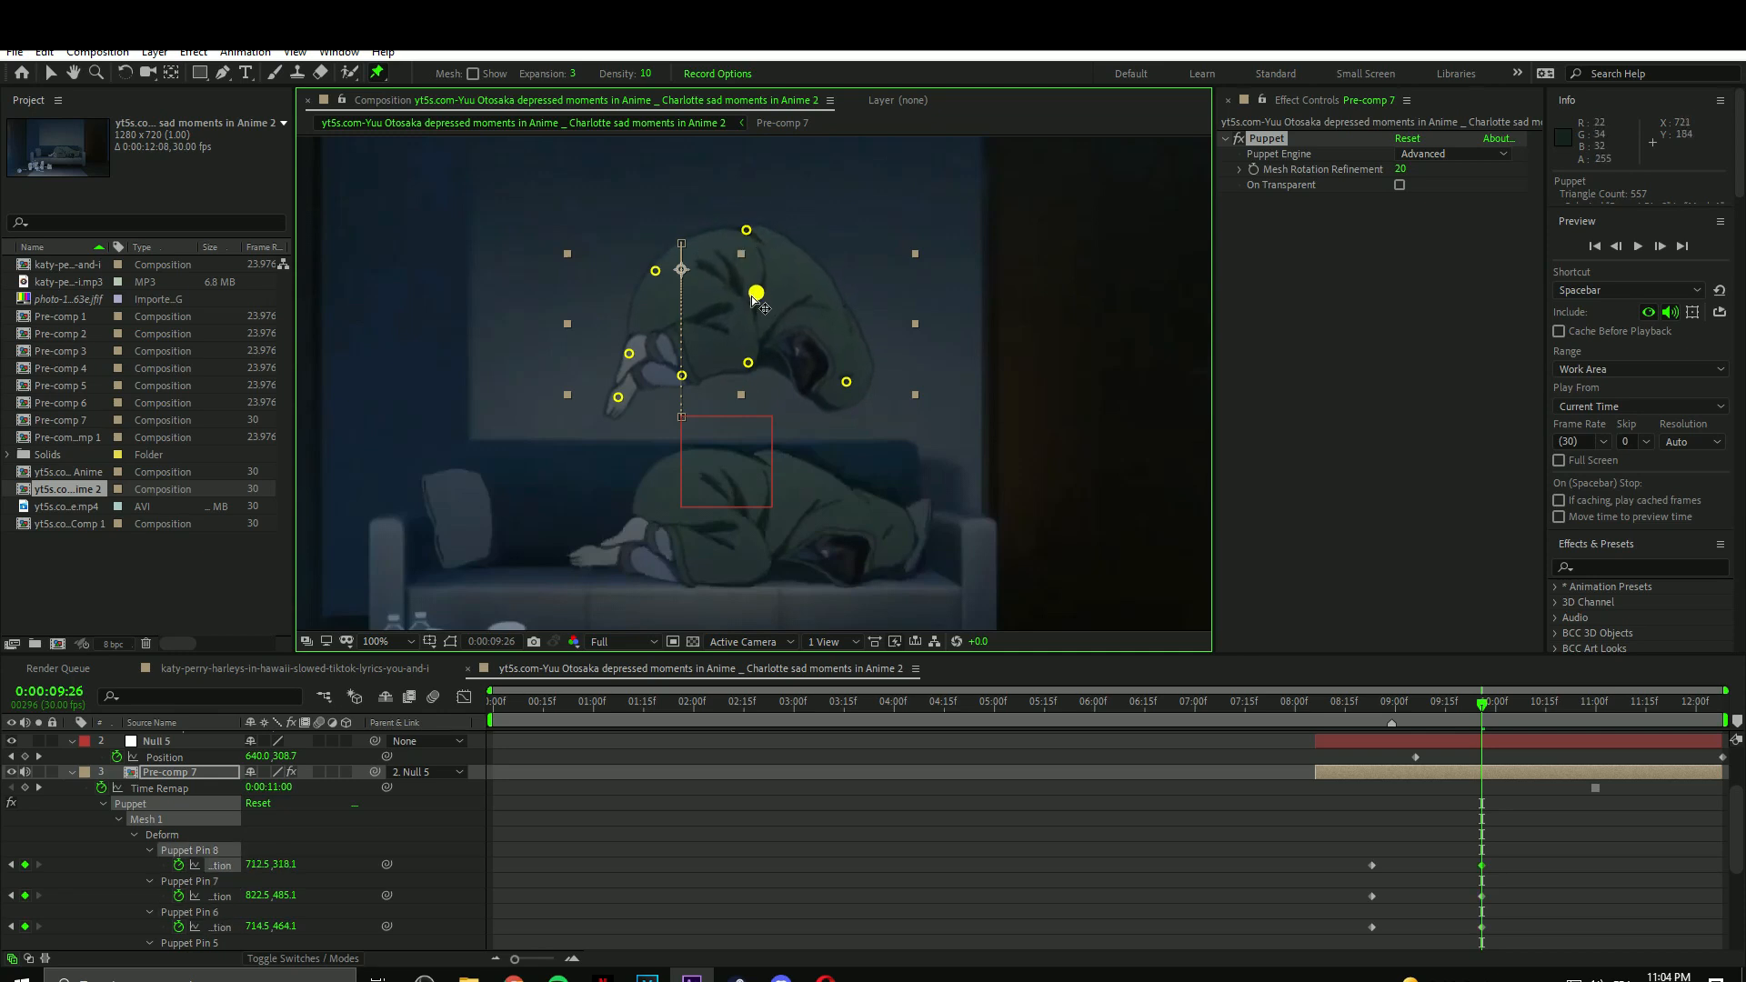
Raise the belly and upper back pins and pull the leg and foot pins inward to tighten the figure's bend.
{"action": "left_click", "coordinate": [749, 364]}
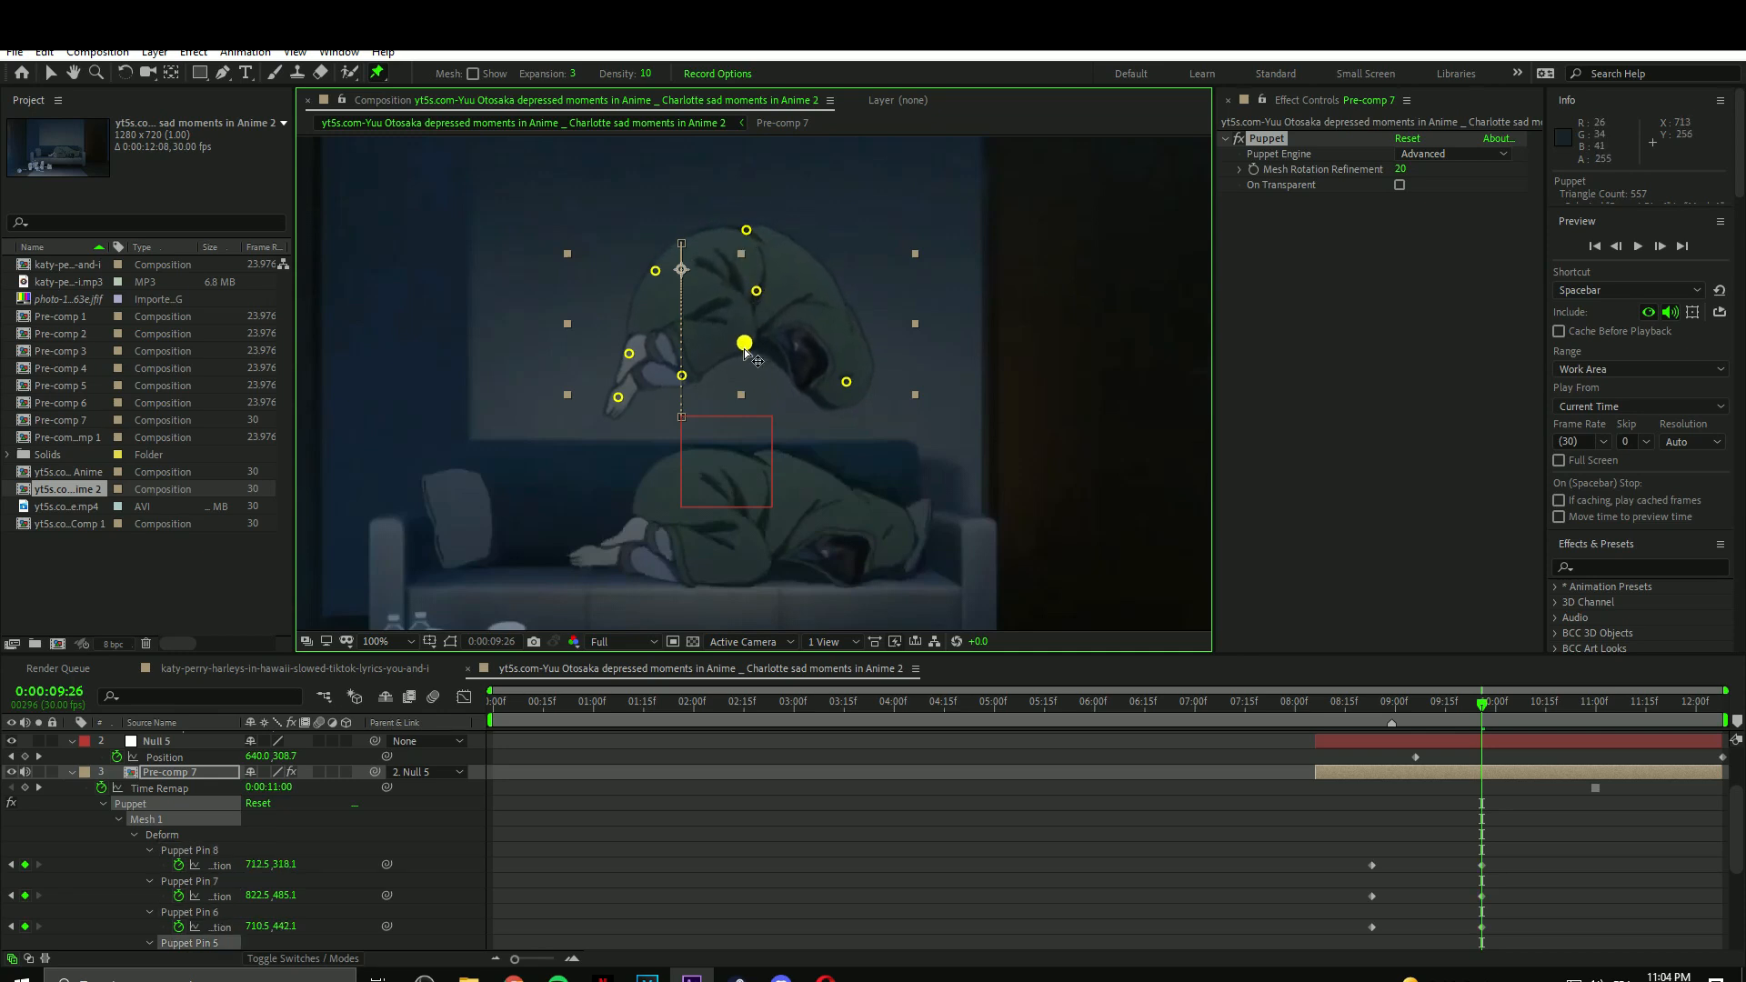
{"action": "left_click", "coordinate": [681, 377]}
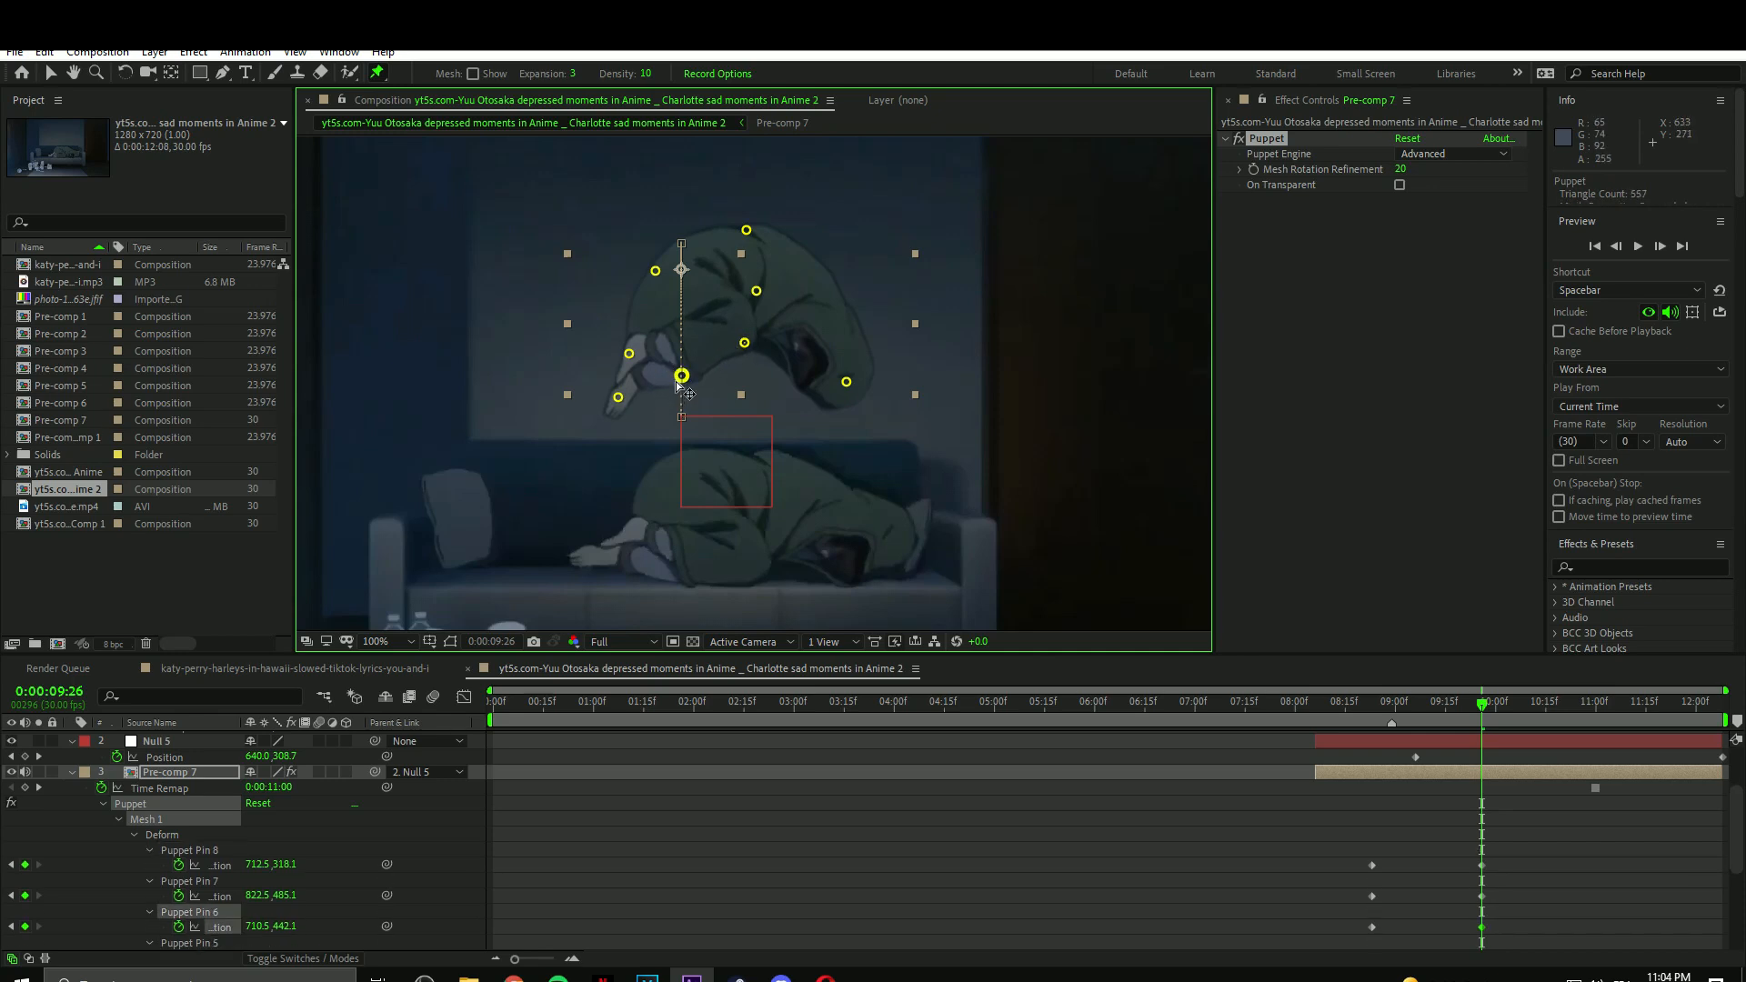
{"action": "left_click", "coordinate": [618, 398]}
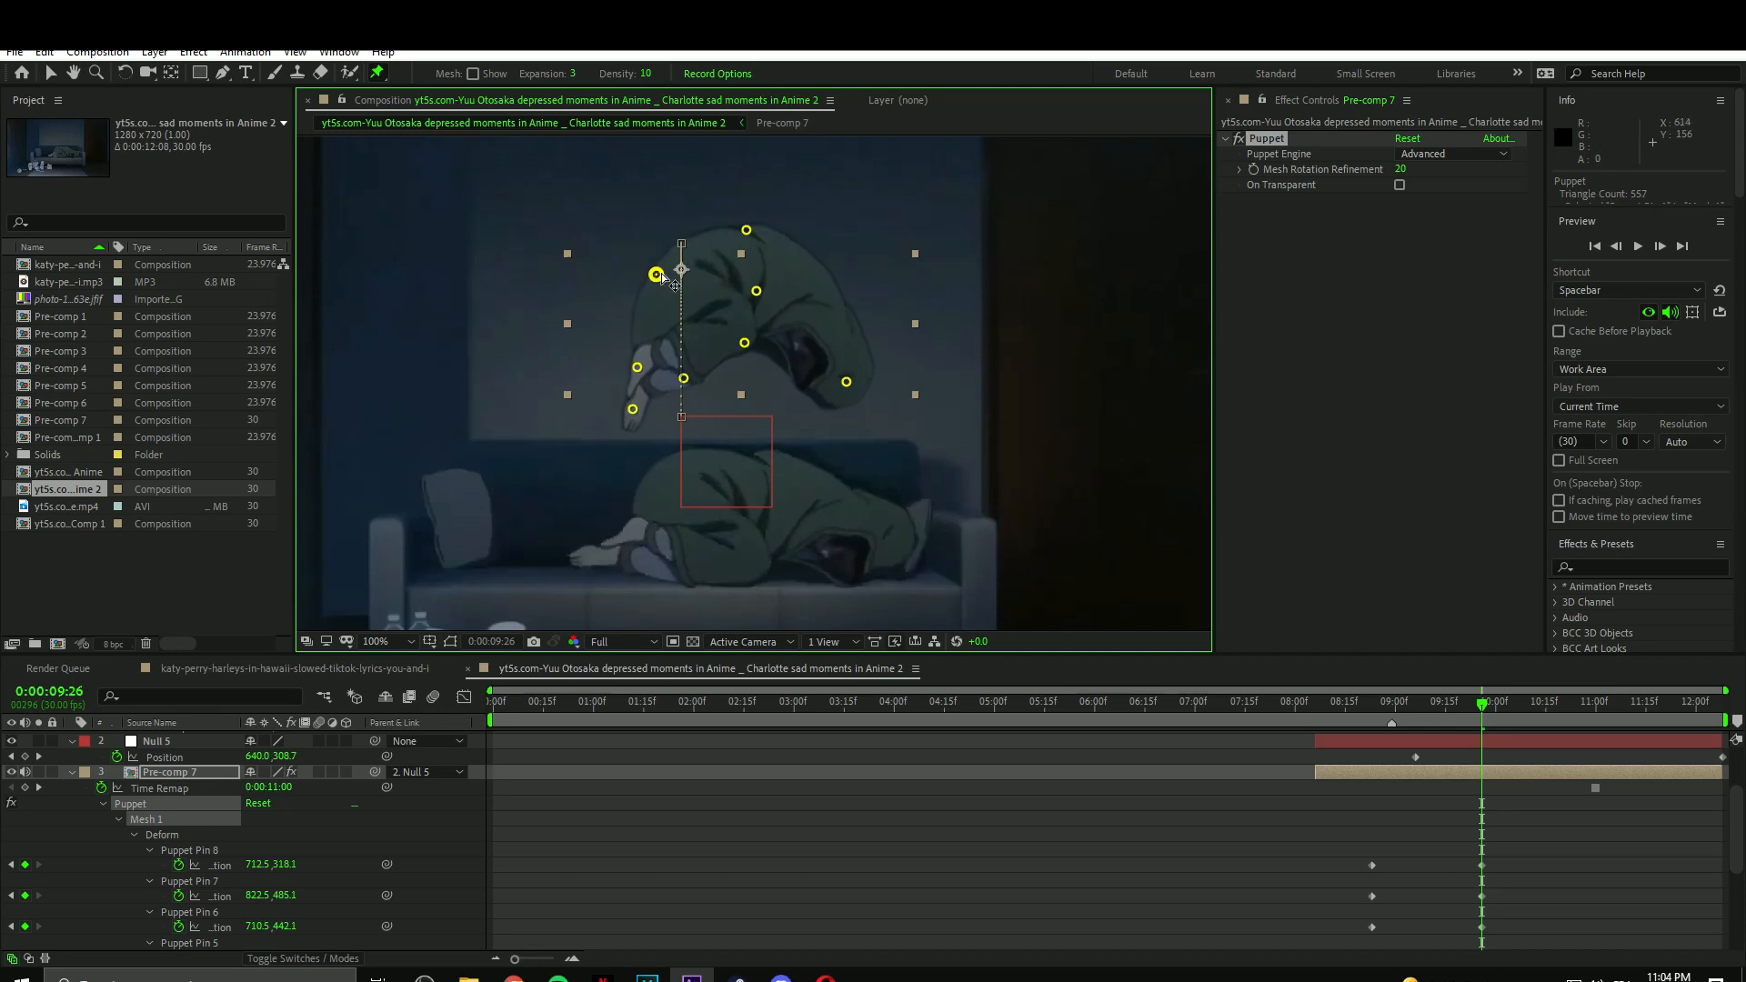
{"action": "left_click_drag", "start_coordinate": [747, 234], "coordinate": [748, 233]}
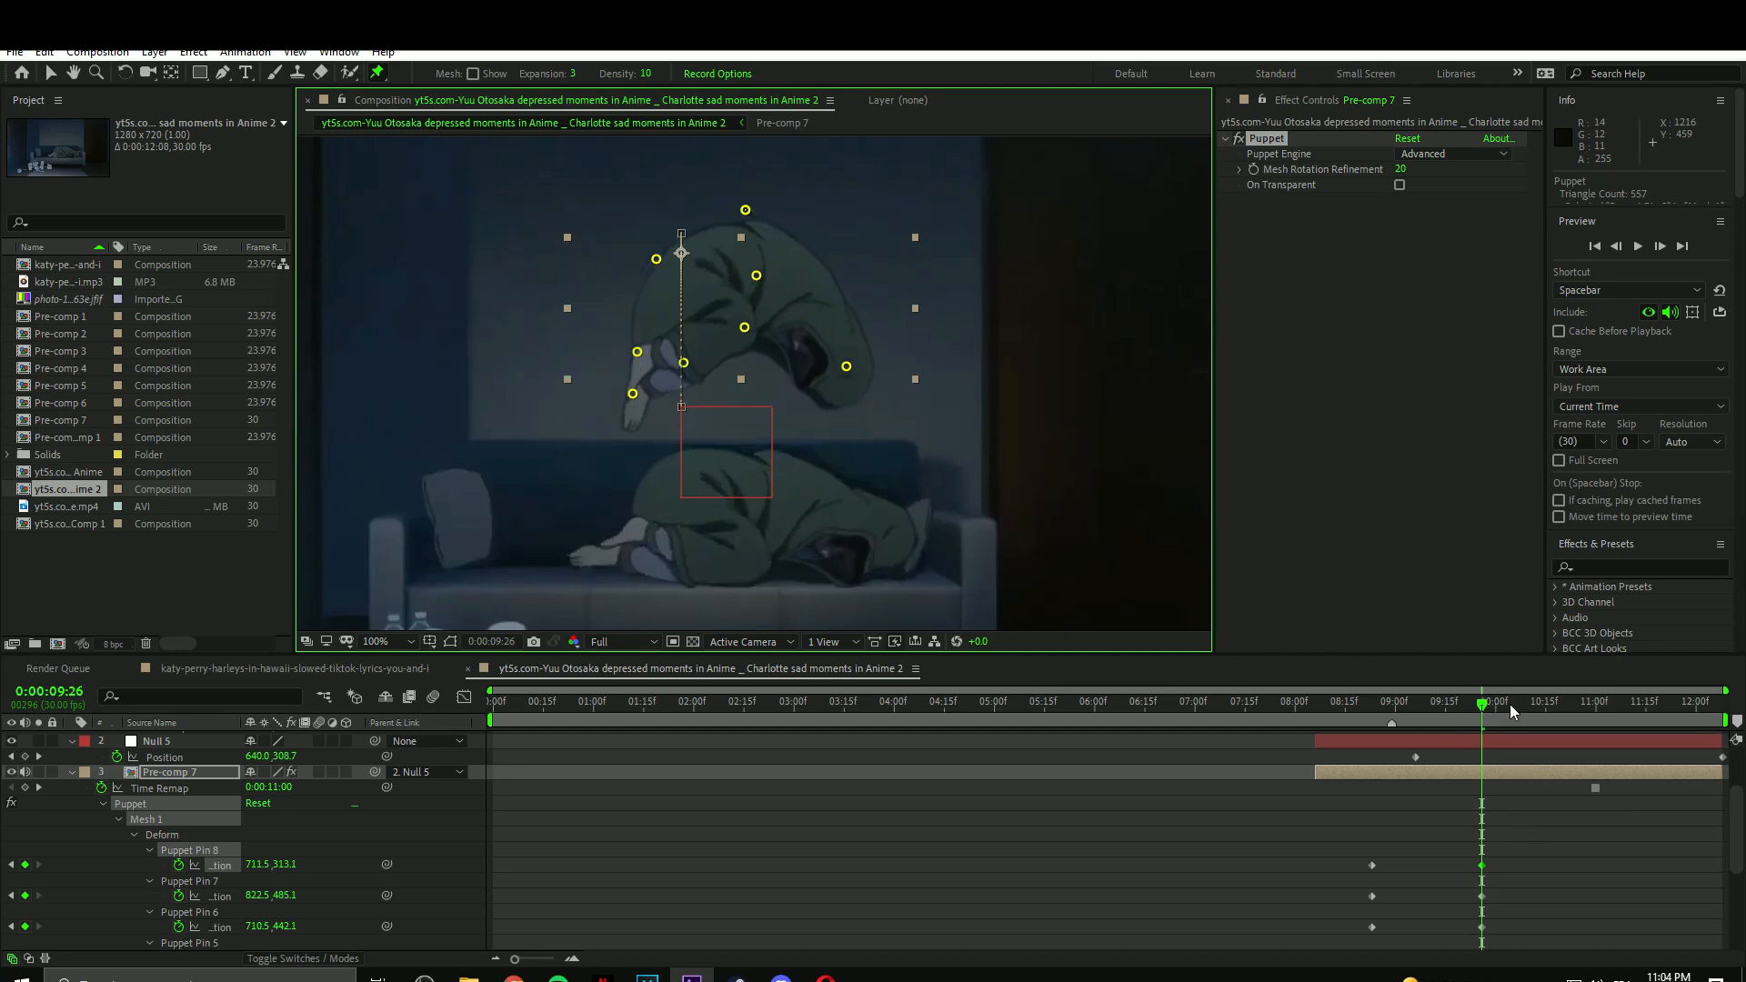
Preview the bend and move the ending keyframes of all puppet pins to 0:00:12:04.
{"action": "key", "text": "space"}
{"action": "left_click_drag", "start_coordinate": [1523, 809], "coordinate": [1477, 893]}
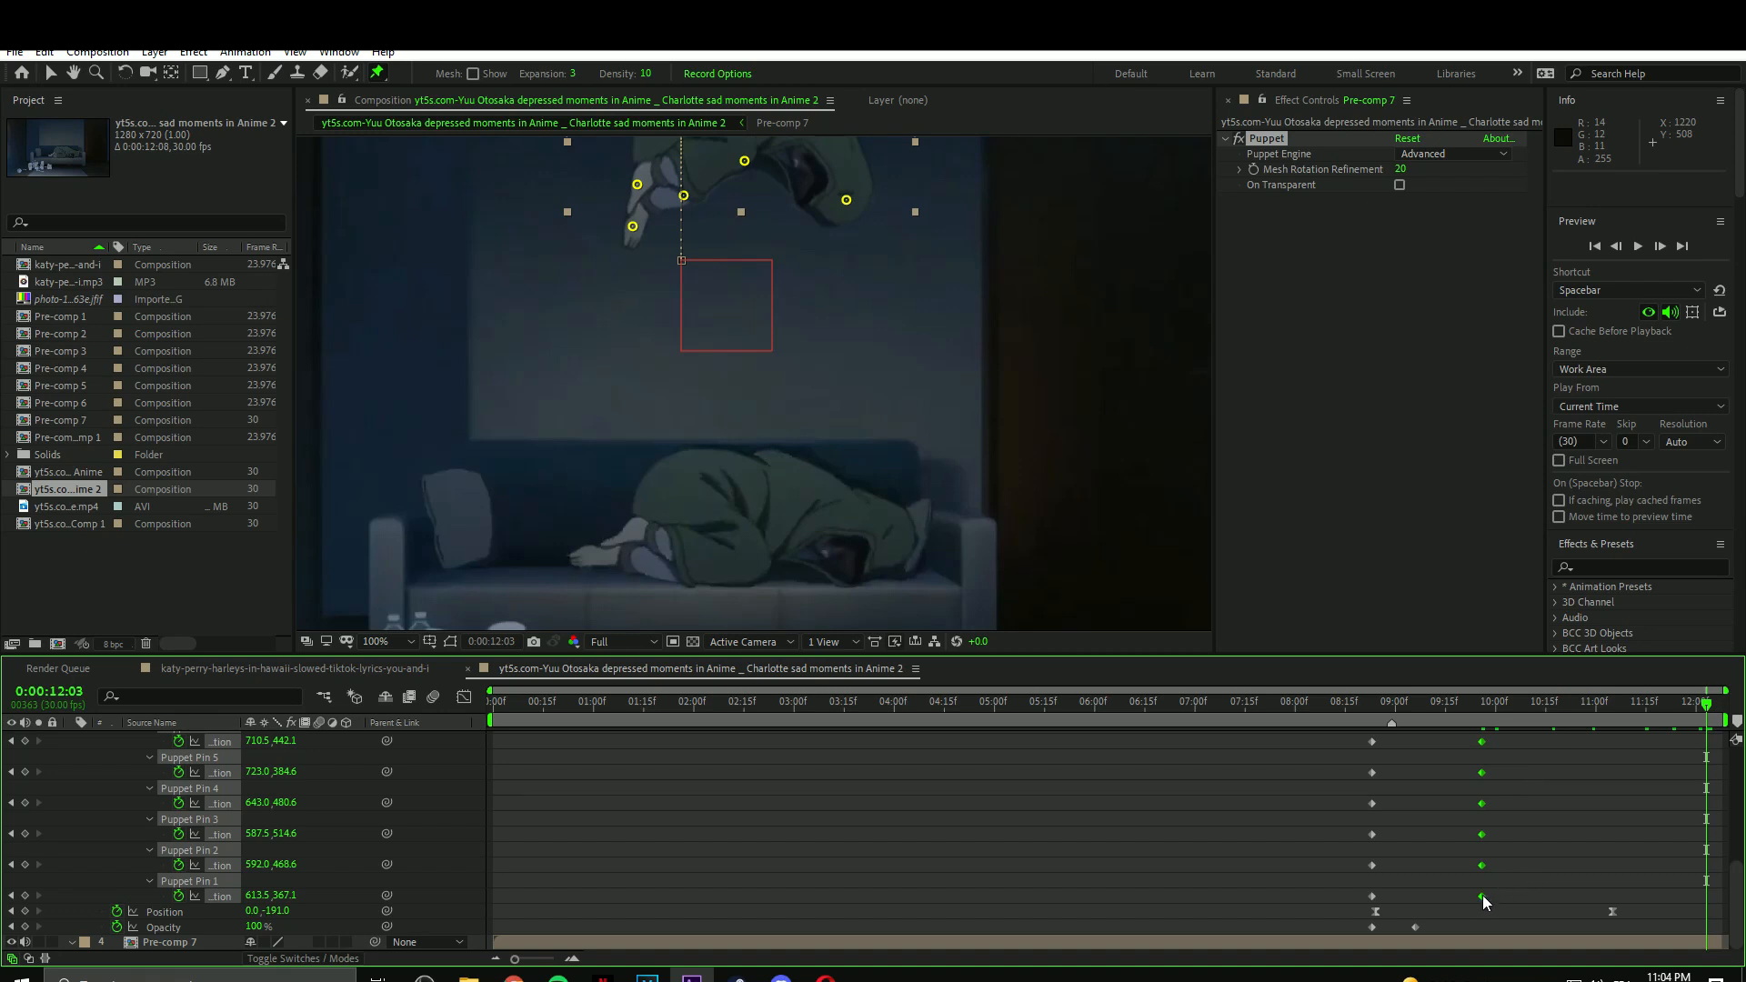
{"action": "left_click_drag", "start_coordinate": [1483, 895], "coordinate": [1711, 902]}
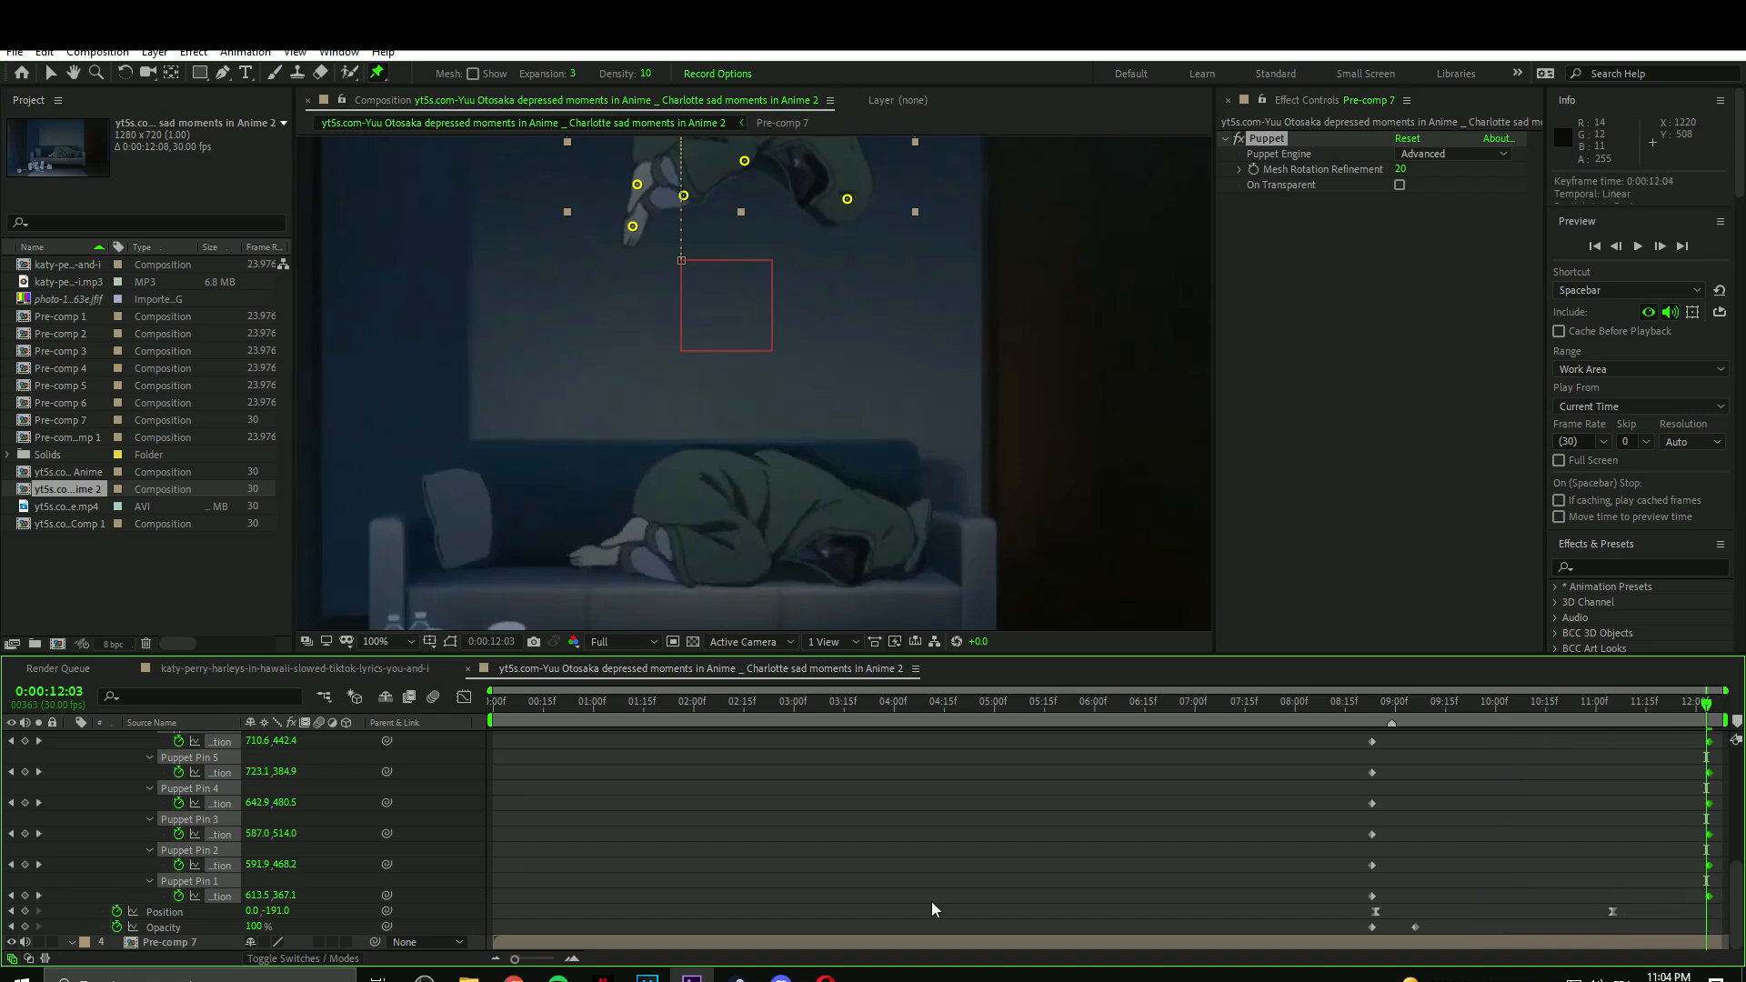
Apply Easy Ease to the starting and ending keyframes of all puppet pins.
{"action": "left_click", "coordinate": [331, 820]}
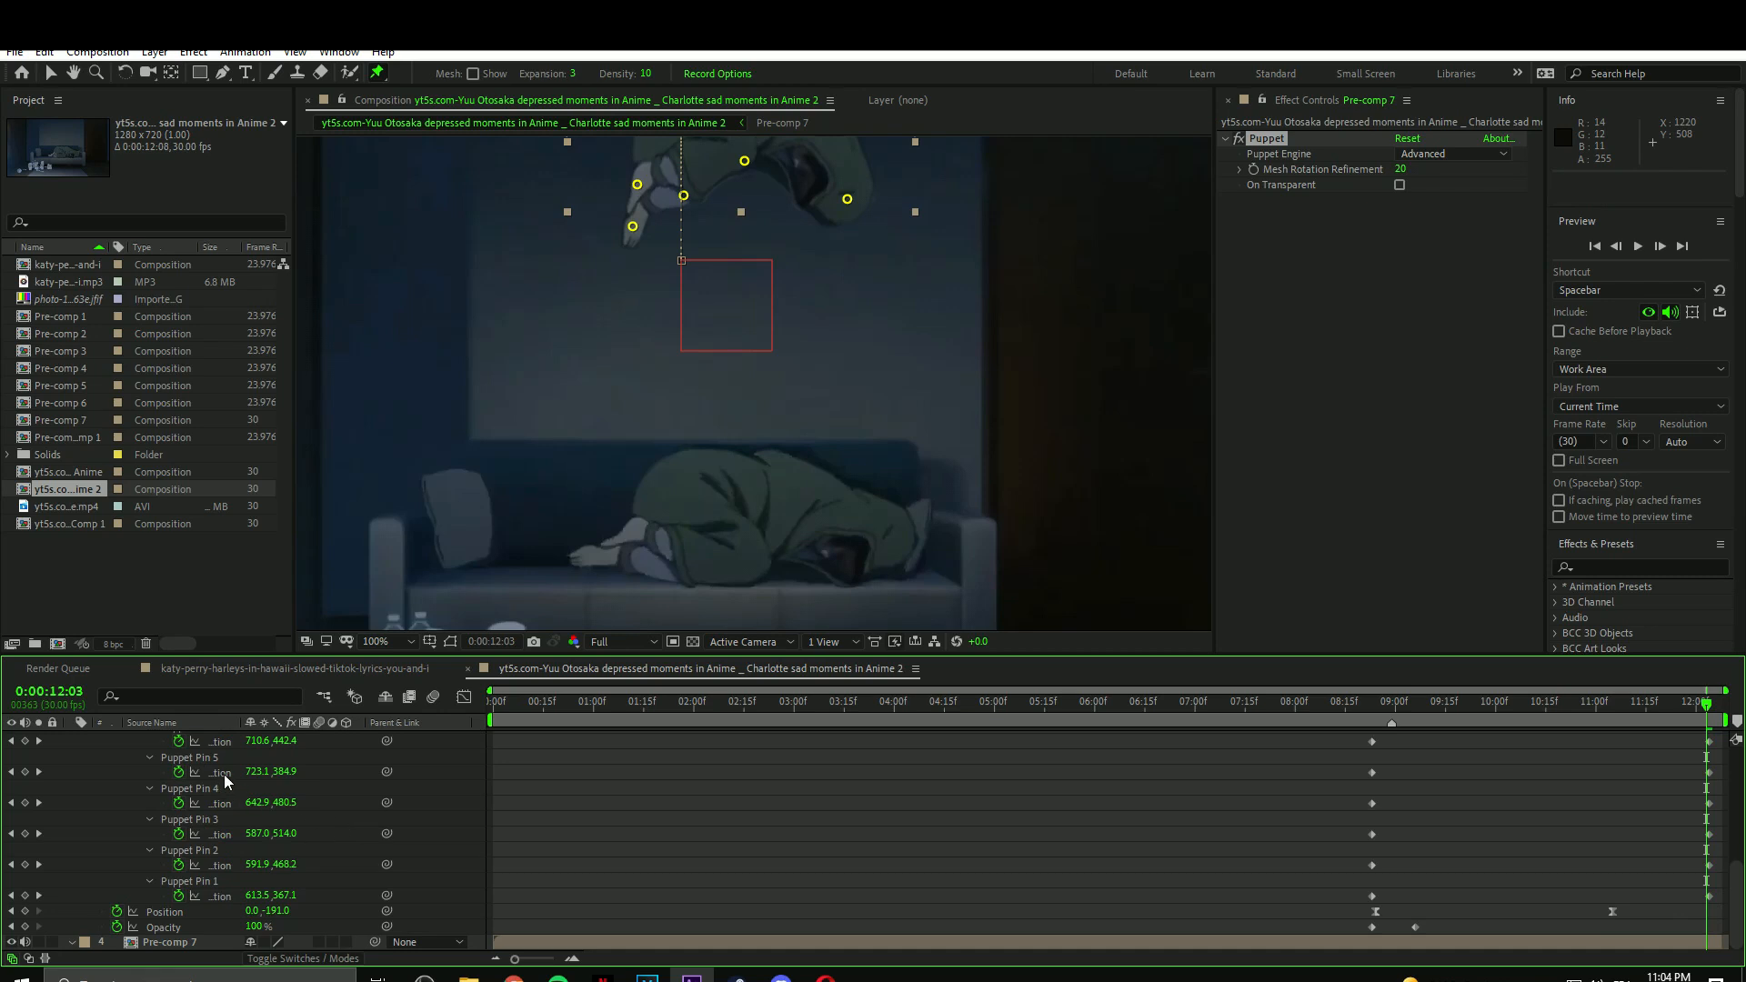
{"action": "scroll", "coordinate": [224, 773], "scroll_direction": "up", "scroll_amount": 2}
{"action": "left_click_drag", "start_coordinate": [1341, 766], "coordinate": [1729, 896]}
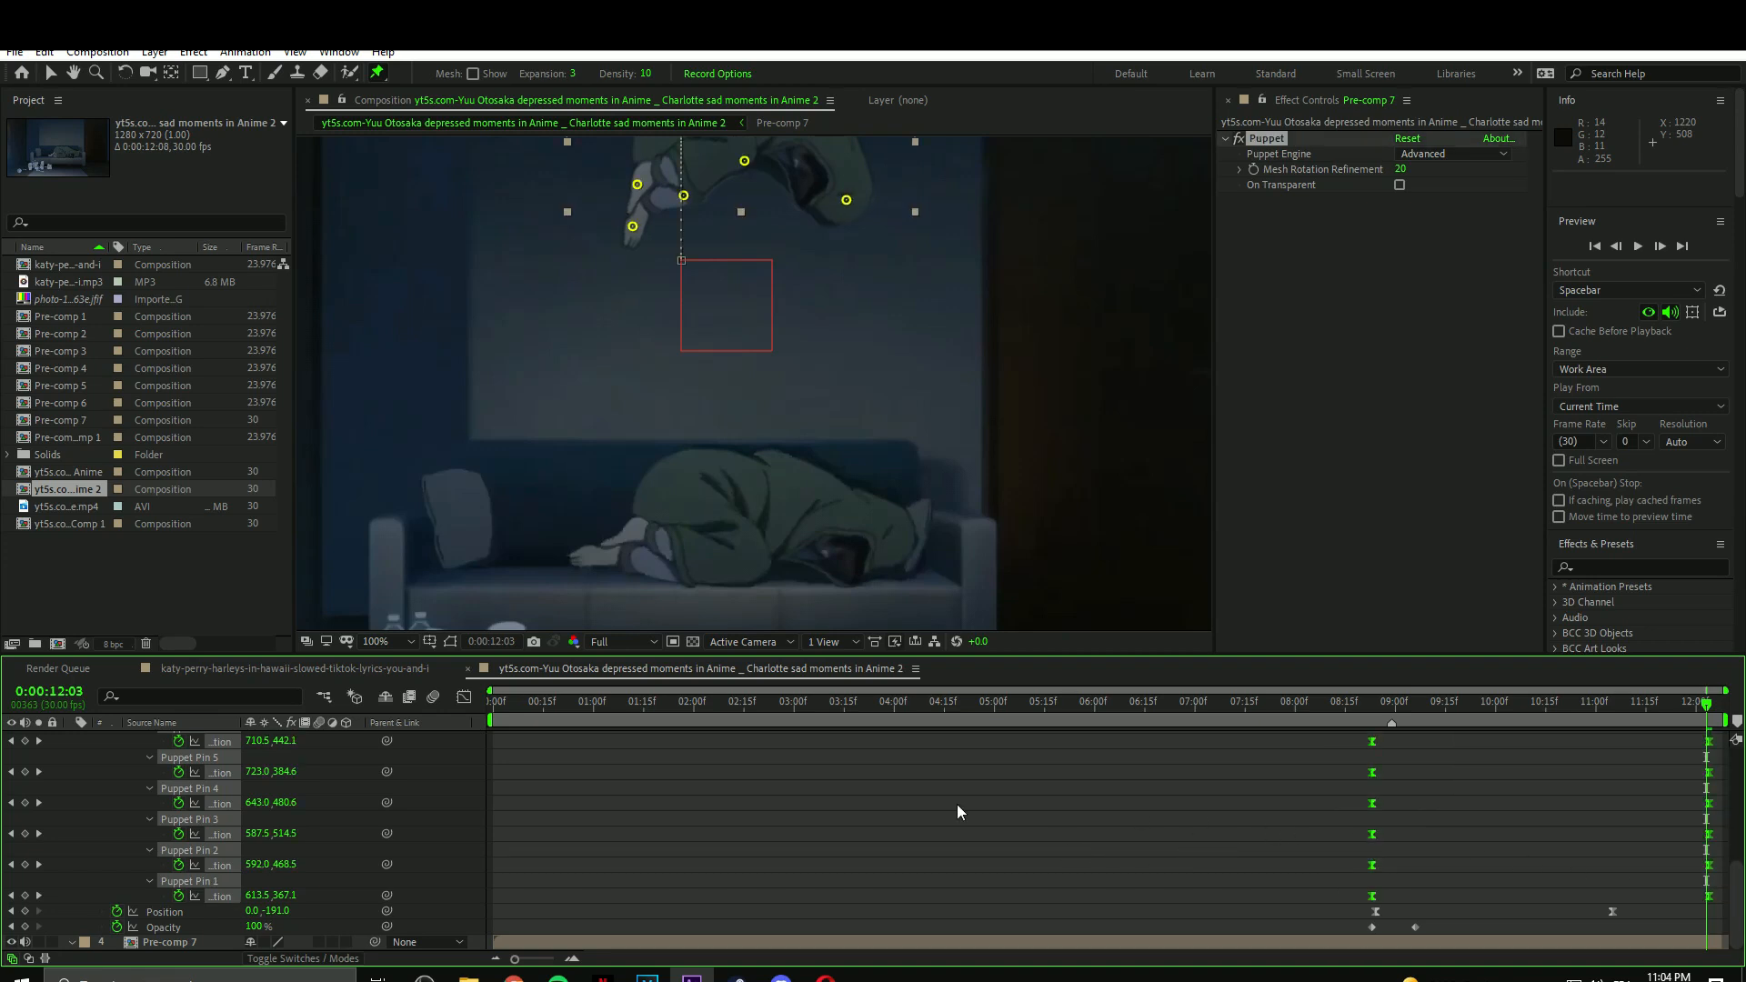
Reshape the puppet pins' speed curves so the bend accelerates quickly at the start and slows down gradually towards the end.
{"action": "left_click", "coordinate": [464, 698]}
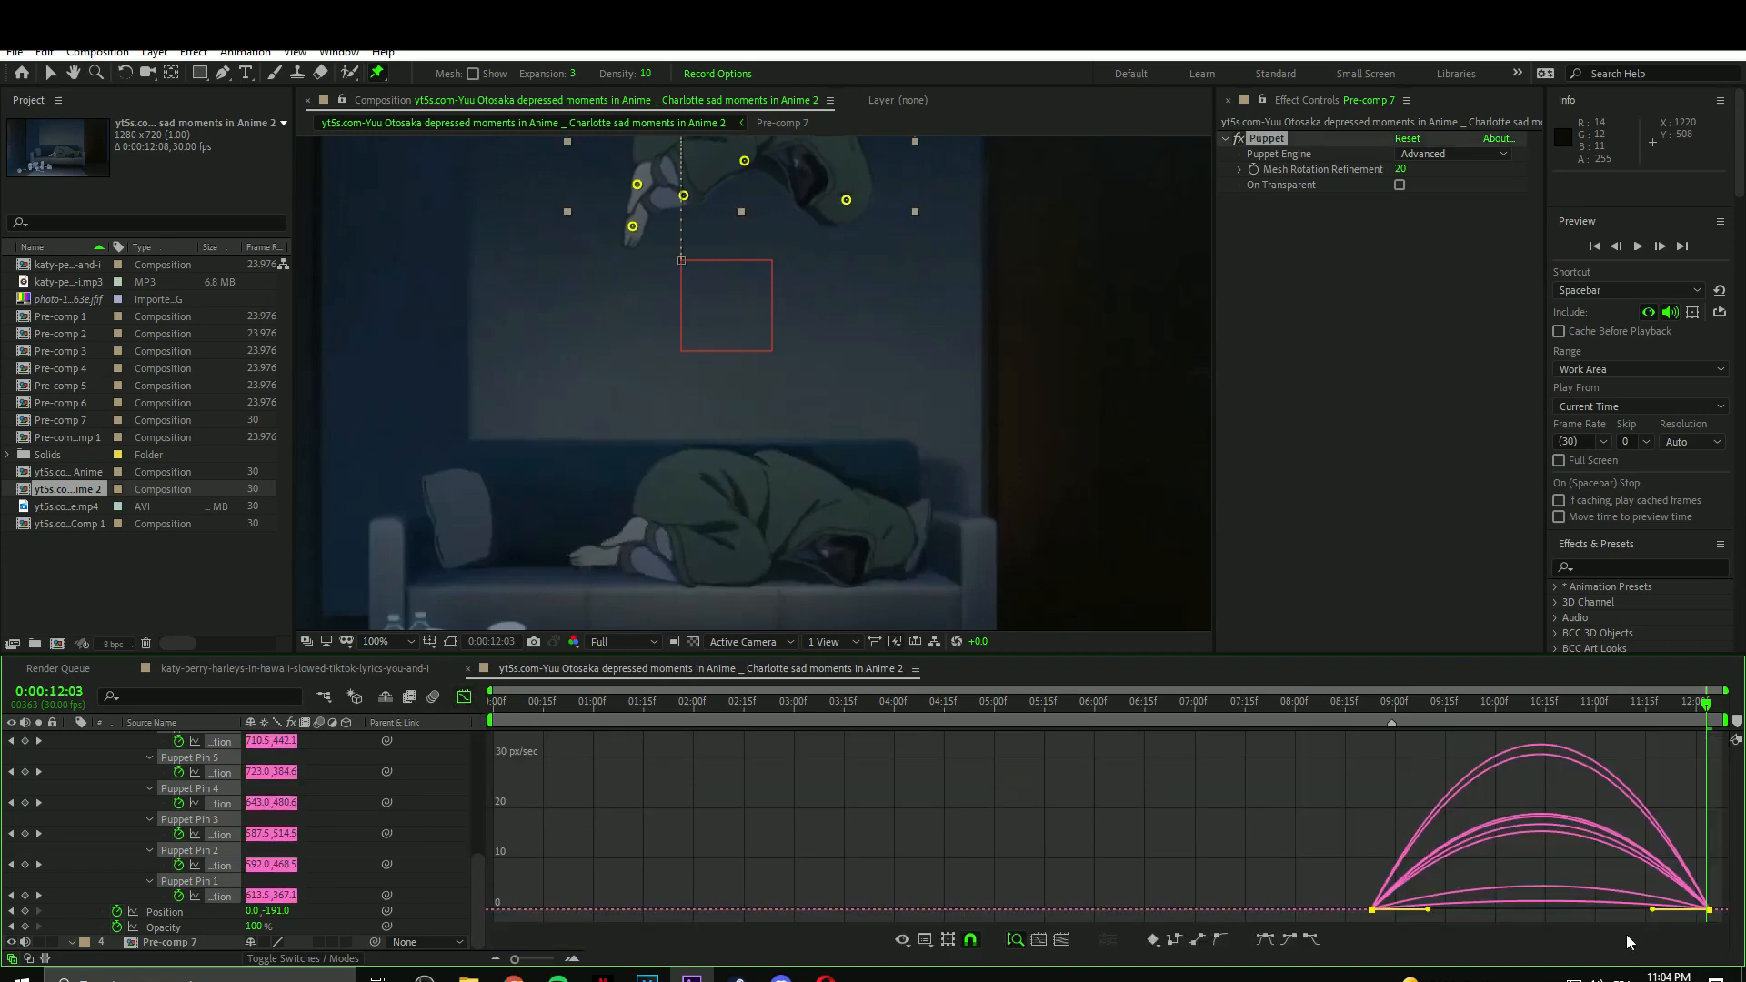
{"action": "left_click_drag", "start_coordinate": [1428, 909], "coordinate": [1392, 909]}
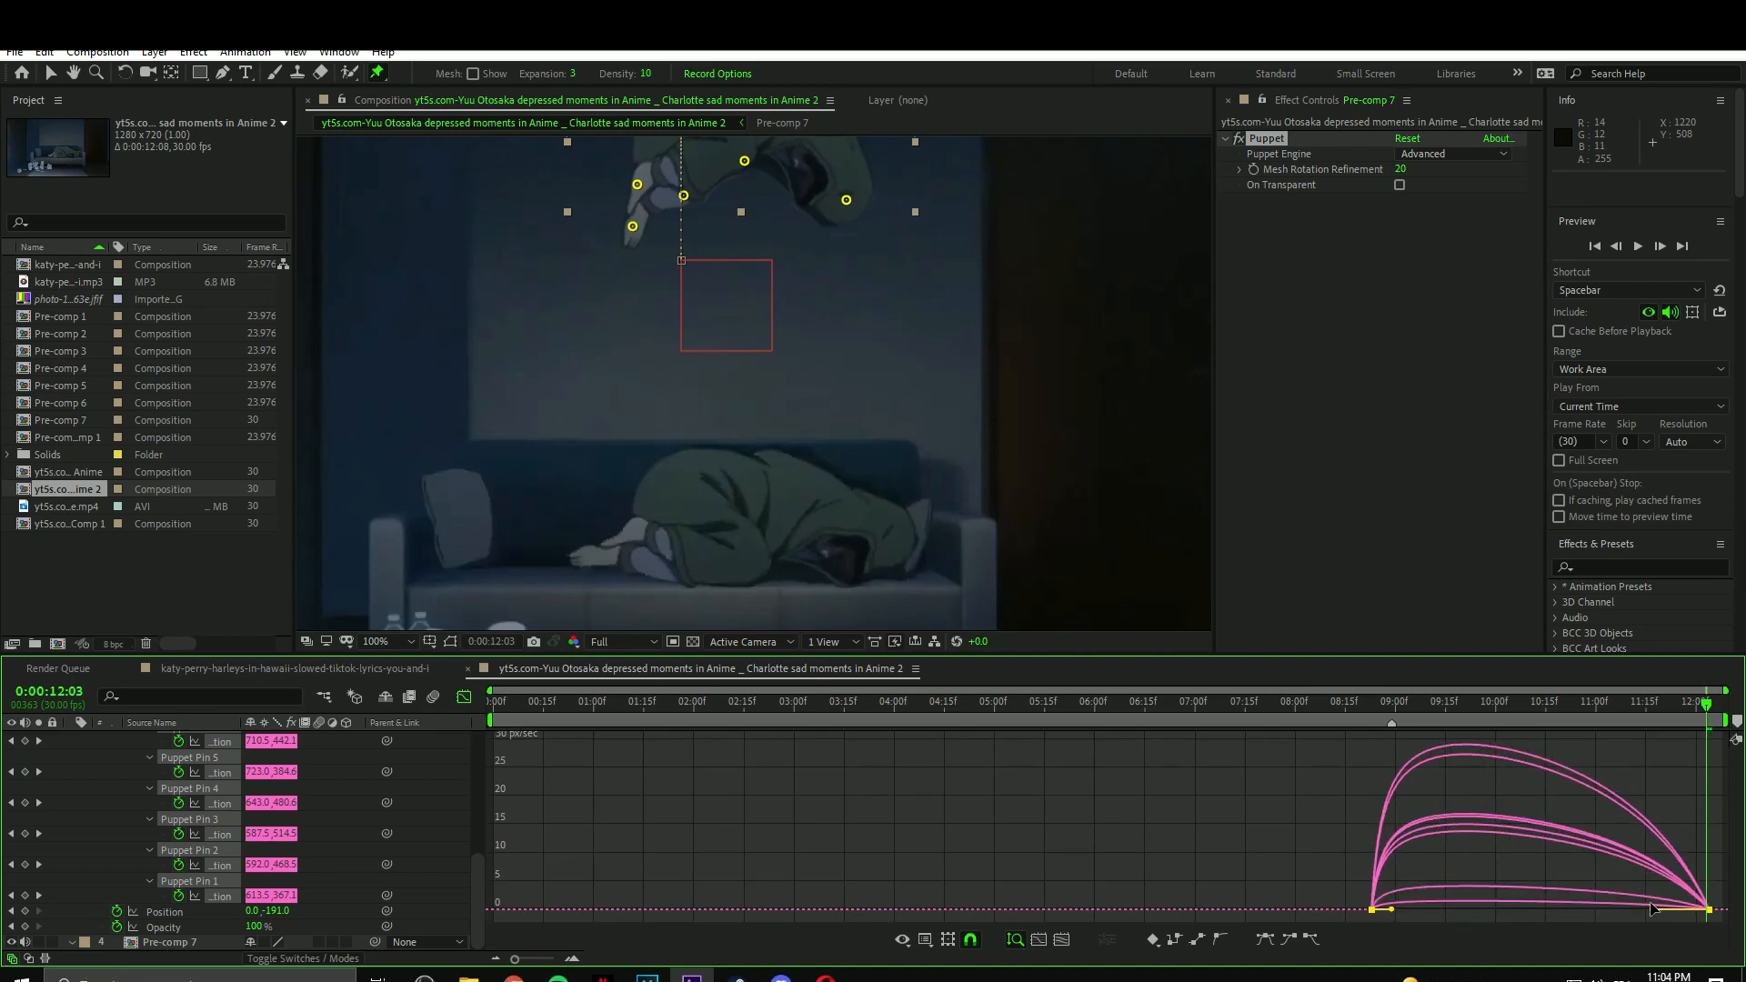
{"action": "left_click_drag", "start_coordinate": [1651, 909], "coordinate": [1569, 903]}
{"action": "left_click", "coordinate": [464, 698]}
{"action": "scroll", "coordinate": [1246, 787], "scroll_direction": "up", "scroll_amount": 6}
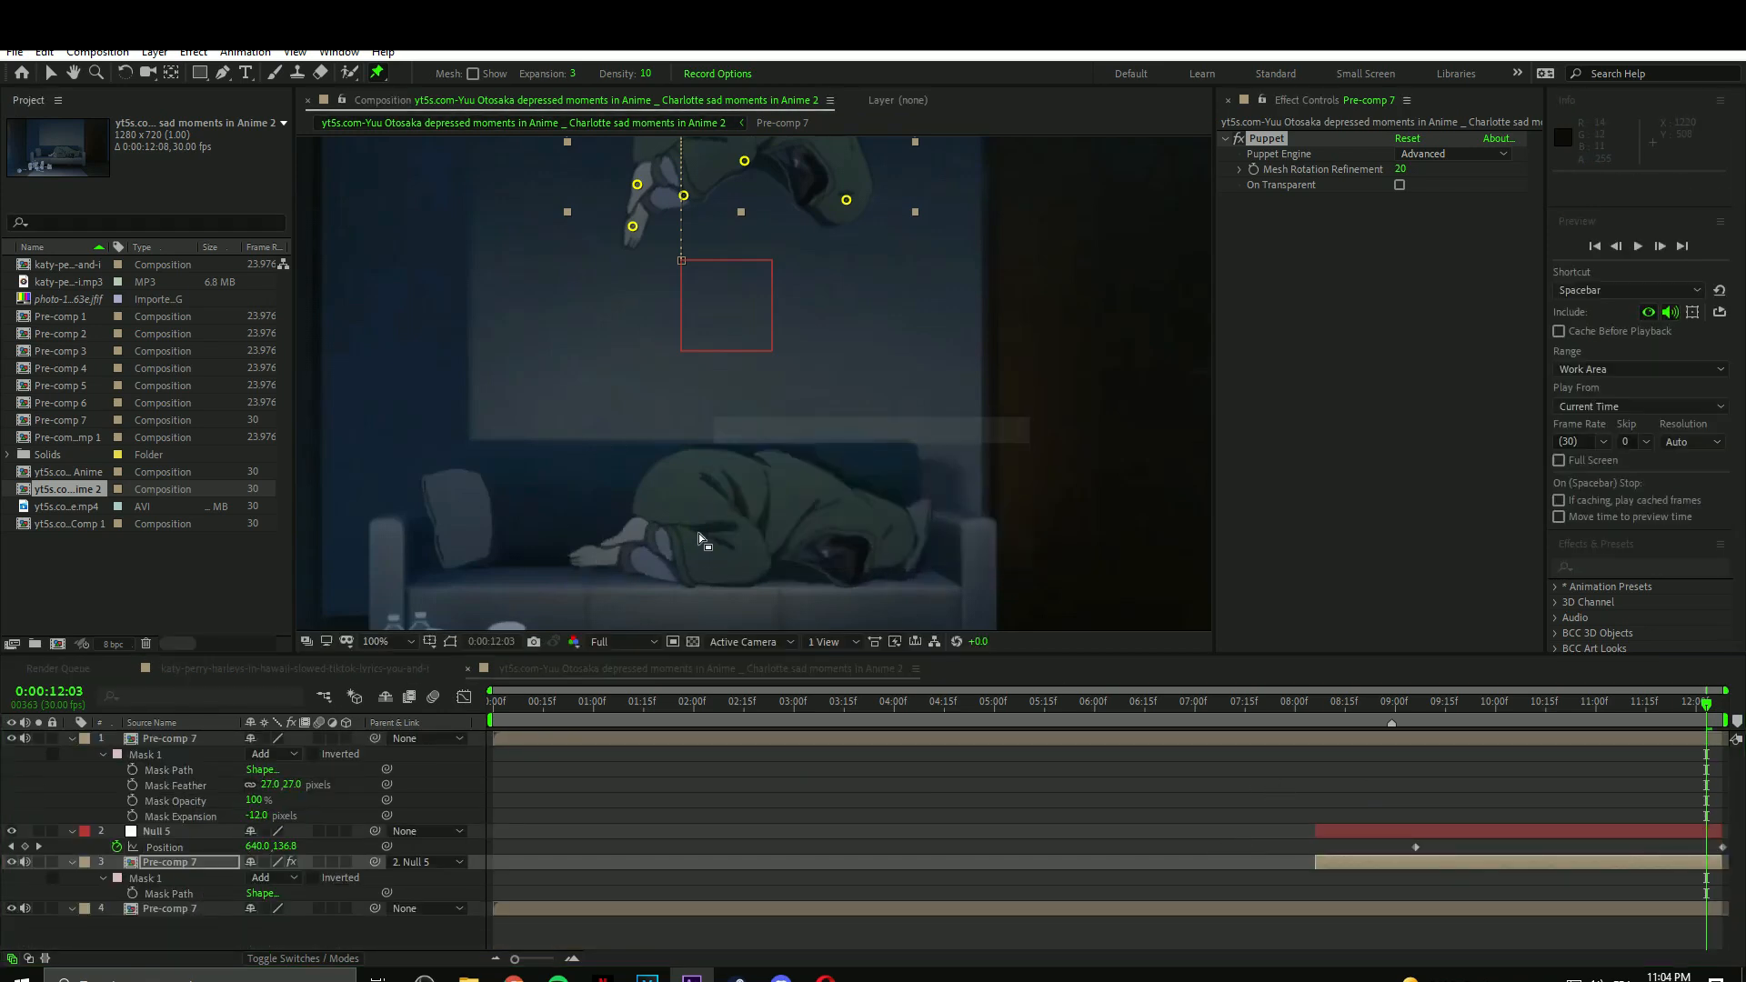
Preview the rising figure animation from 0:00:07:24.
{"action": "scroll", "coordinate": [698, 535], "scroll_direction": "down", "scroll_amount": 1}
{"action": "left_click", "coordinate": [1275, 707]}
{"action": "key", "text": "space"}
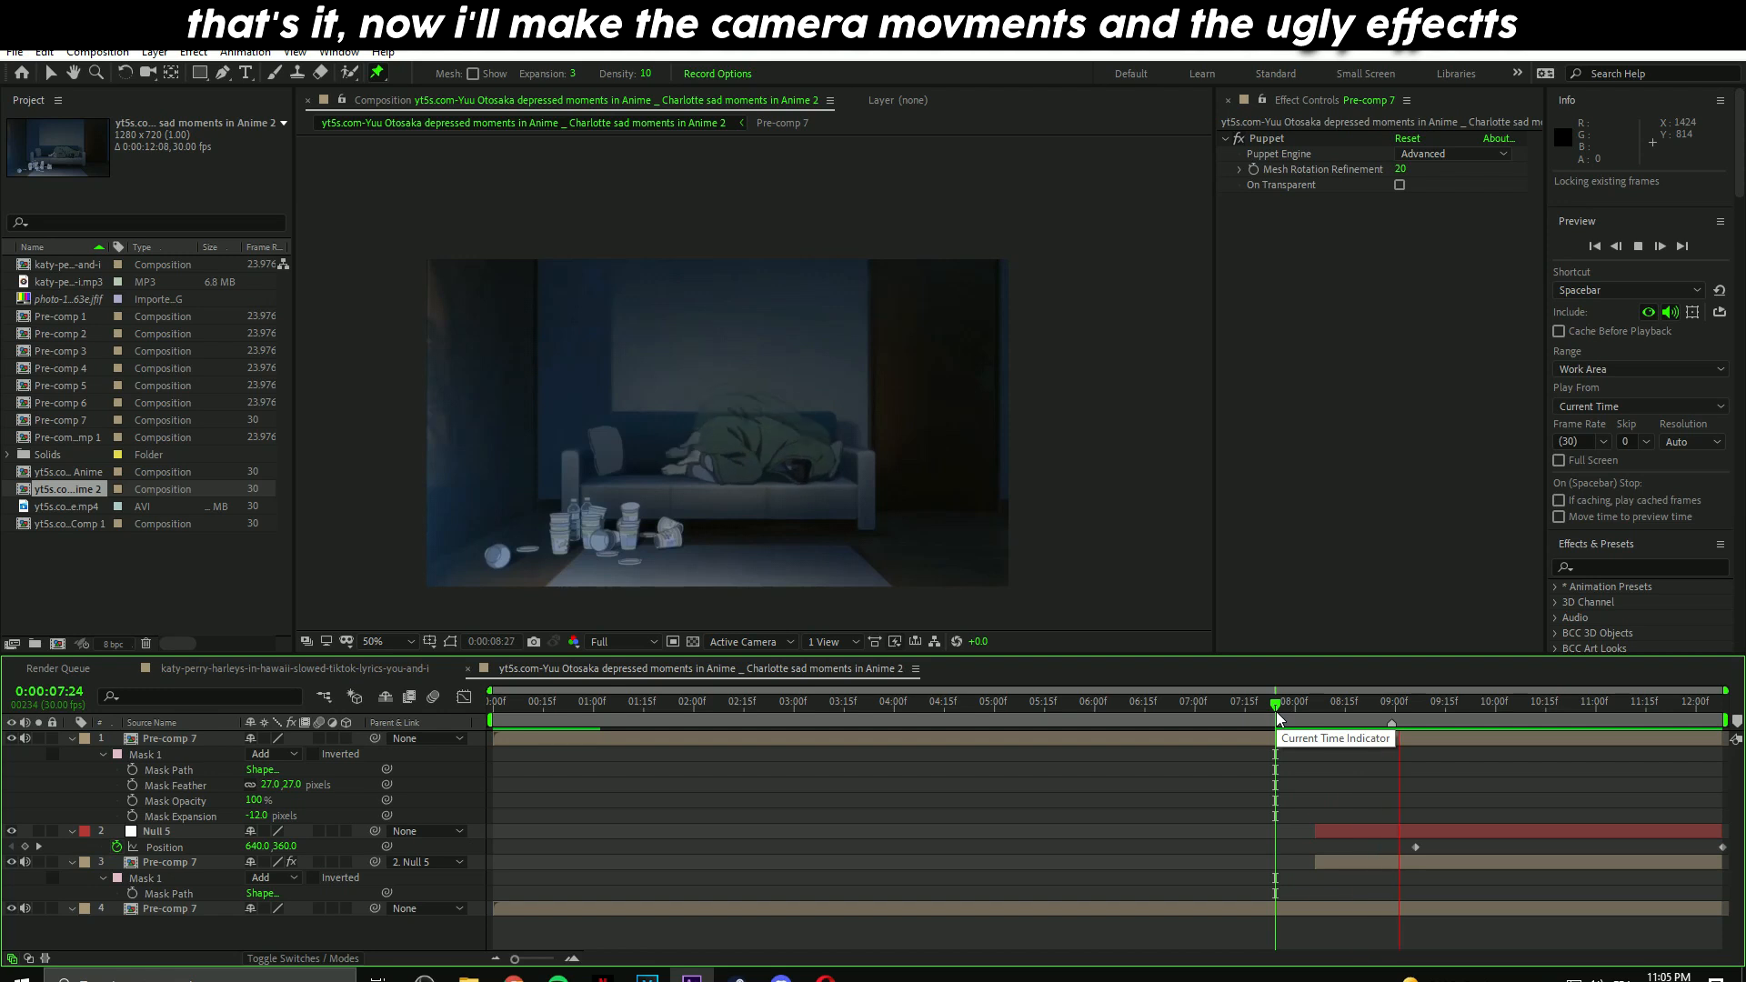
{"action": "left_click_drag", "start_coordinate": [1275, 712], "coordinate": [1297, 779]}
{"action": "key", "text": "space"}
{"action": "key", "text": "space"}
Mute the audio of the Pre-comp 7 layers and play the composition from the beginning.
{"action": "left_click", "coordinate": [1302, 738]}
{"action": "left_click", "coordinate": [1285, 908], "text": "shift"}
{"action": "left_click", "coordinate": [26, 739]}
{"action": "left_click", "coordinate": [657, 820]}
{"action": "key", "text": "Home"}
{"action": "key", "text": "space"}
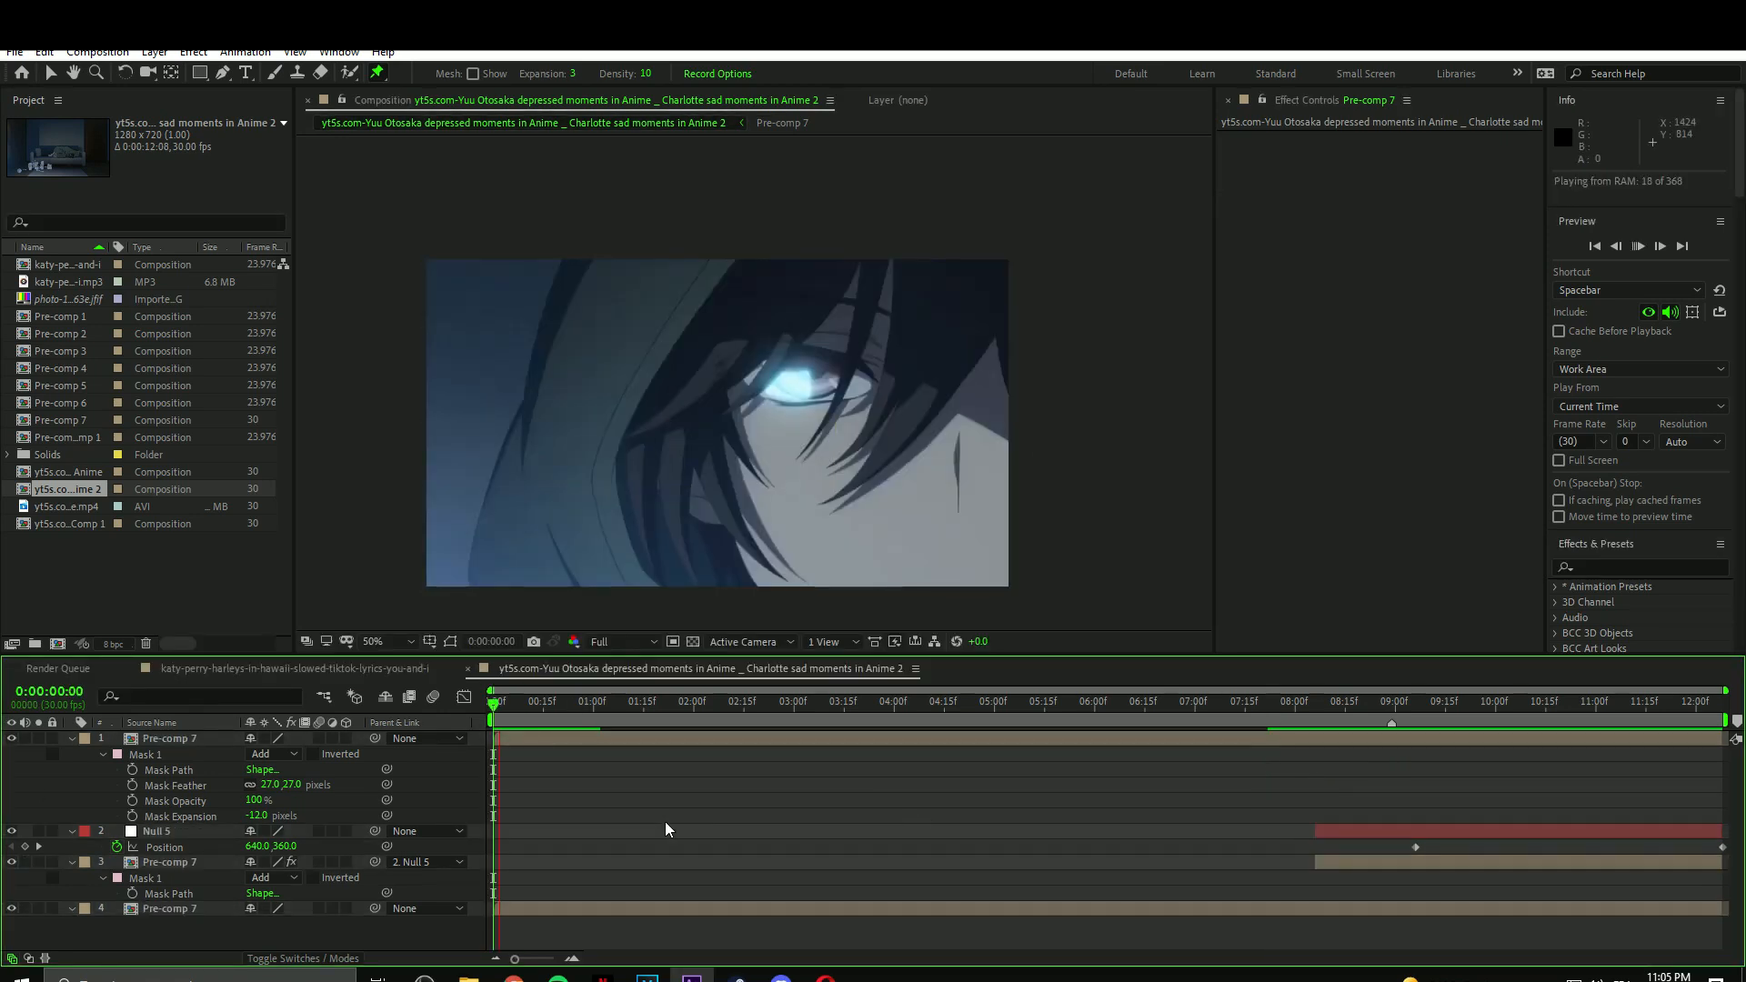
{"action": "left_click", "coordinate": [1041, 706]}
{"action": "left_click", "coordinate": [1443, 713]}
{"action": "left_click", "coordinate": [1390, 719]}
{"action": "key", "text": "ctrl+a"}
{"action": "key", "text": "ctrl+shift+c"}
{"action": "left_click", "coordinate": [1075, 859]}
{"action": "left_click", "coordinate": [1432, 708]}
{"action": "key", "text": "ctrl+z"}
Add a camera at the bottom of the layer stack and create a solid named particals.
{"action": "key", "text": "ctrl+alt+shift+c"}
{"action": "left_click_drag", "start_coordinate": [164, 739], "coordinate": [165, 808]}
{"action": "key", "text": "ctrl+y"}
{"action": "key", "text": "Return"}
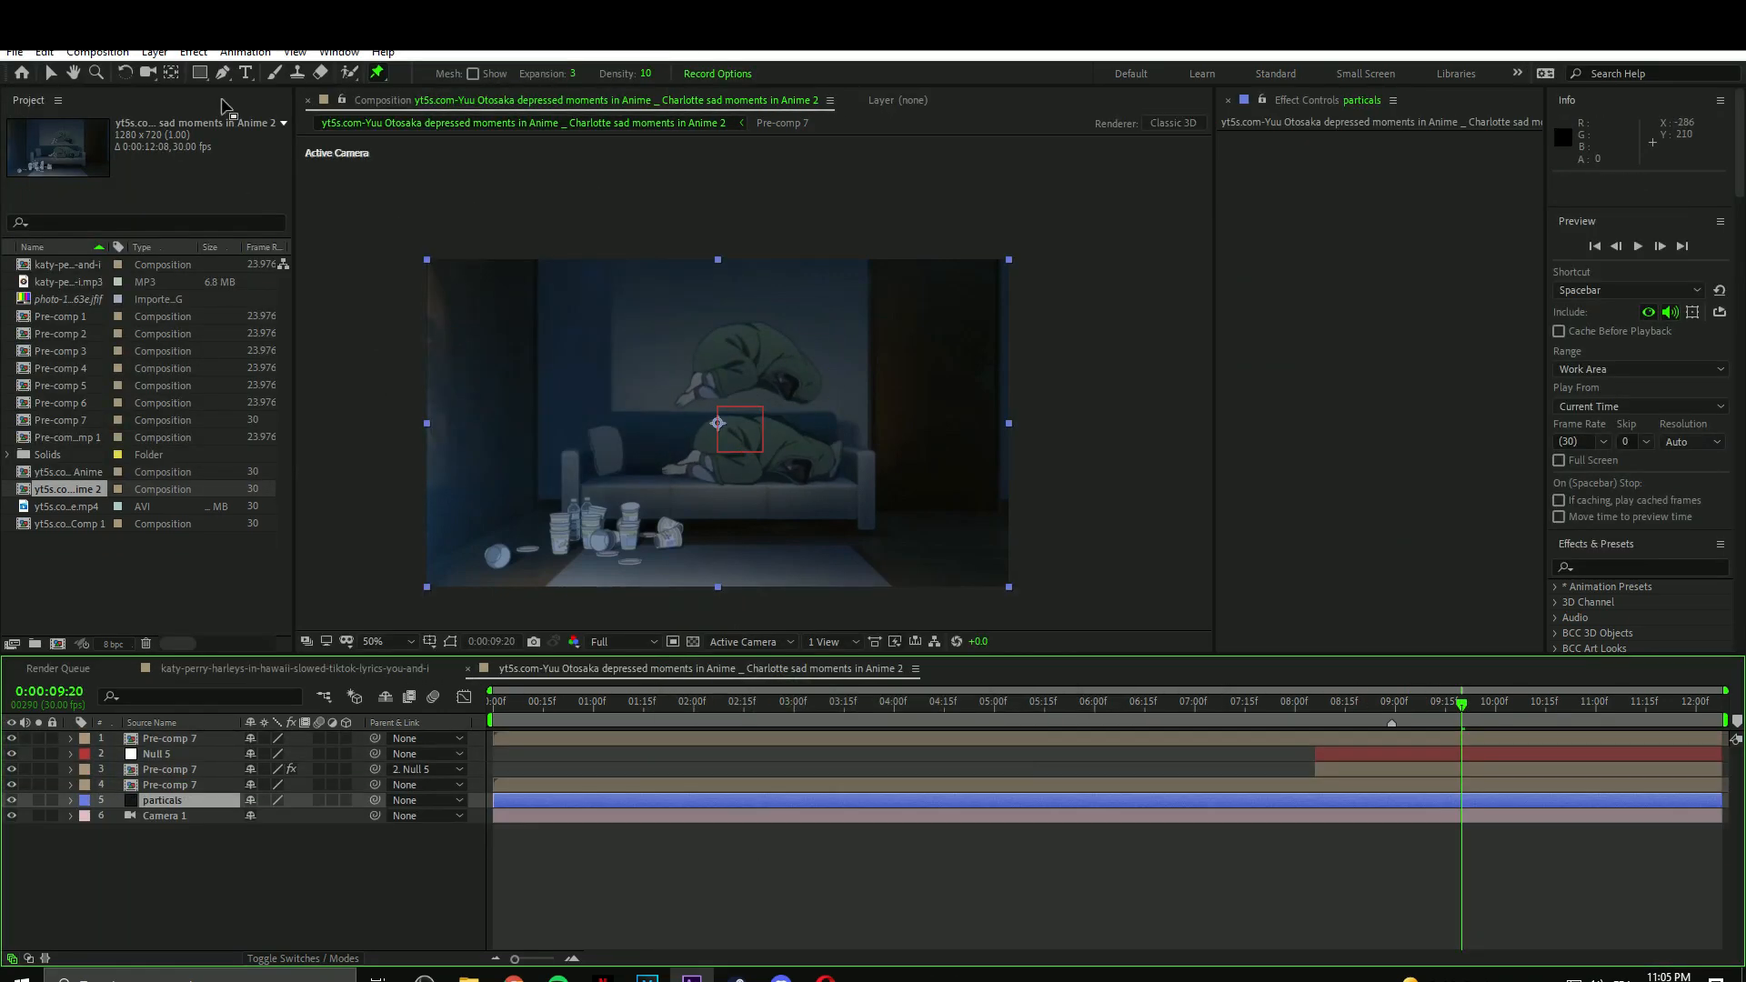
Enable 3D on the Pre-comp 7 and null layers with motion blur on Pre-comp 7, and apply Particular to the particals solid.
{"action": "left_click_drag", "start_coordinate": [319, 739], "coordinate": [319, 785]}
{"action": "left_click_drag", "start_coordinate": [346, 785], "coordinate": [346, 738]}
{"action": "left_click", "coordinate": [194, 54]}
{"action": "mouse_move", "coordinate": [273, 754]}
{"action": "left_click", "coordinate": [506, 878]}
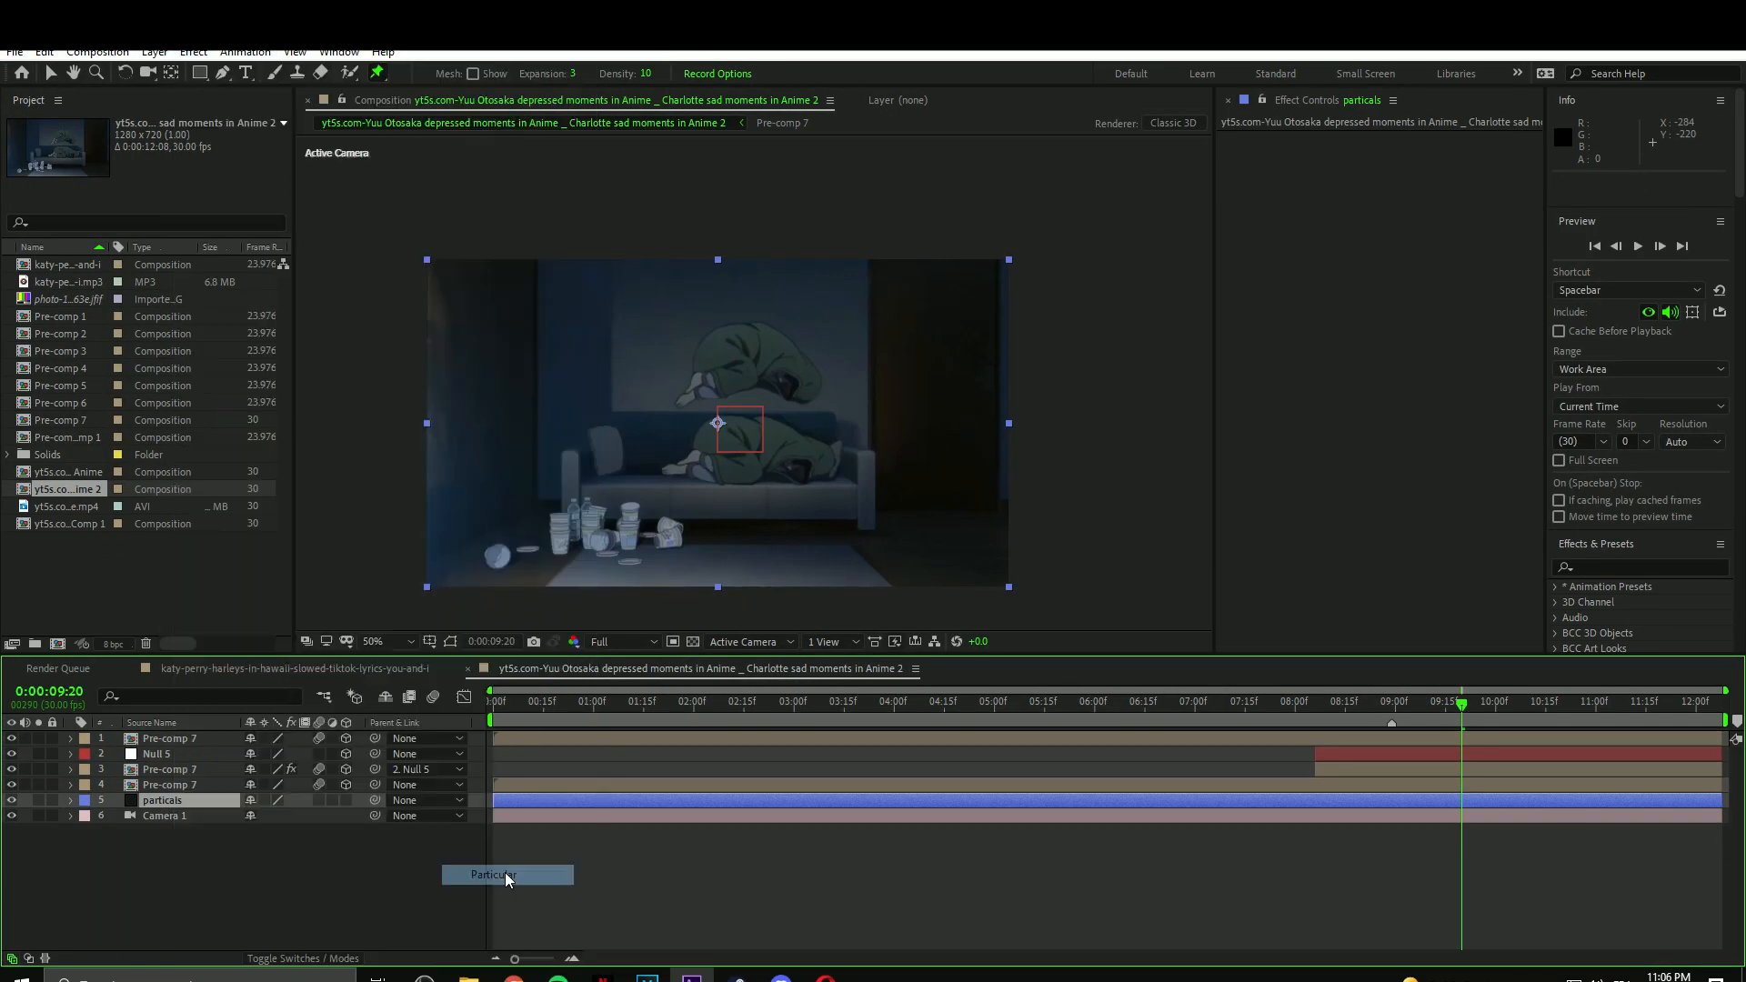
In the Particular designer, set a Box emitter with XYZ Individual size and choose a glowing particle type.
{"action": "left_click", "coordinate": [1317, 202]}
{"action": "left_click", "coordinate": [1647, 197]}
{"action": "left_click", "coordinate": [1628, 233]}
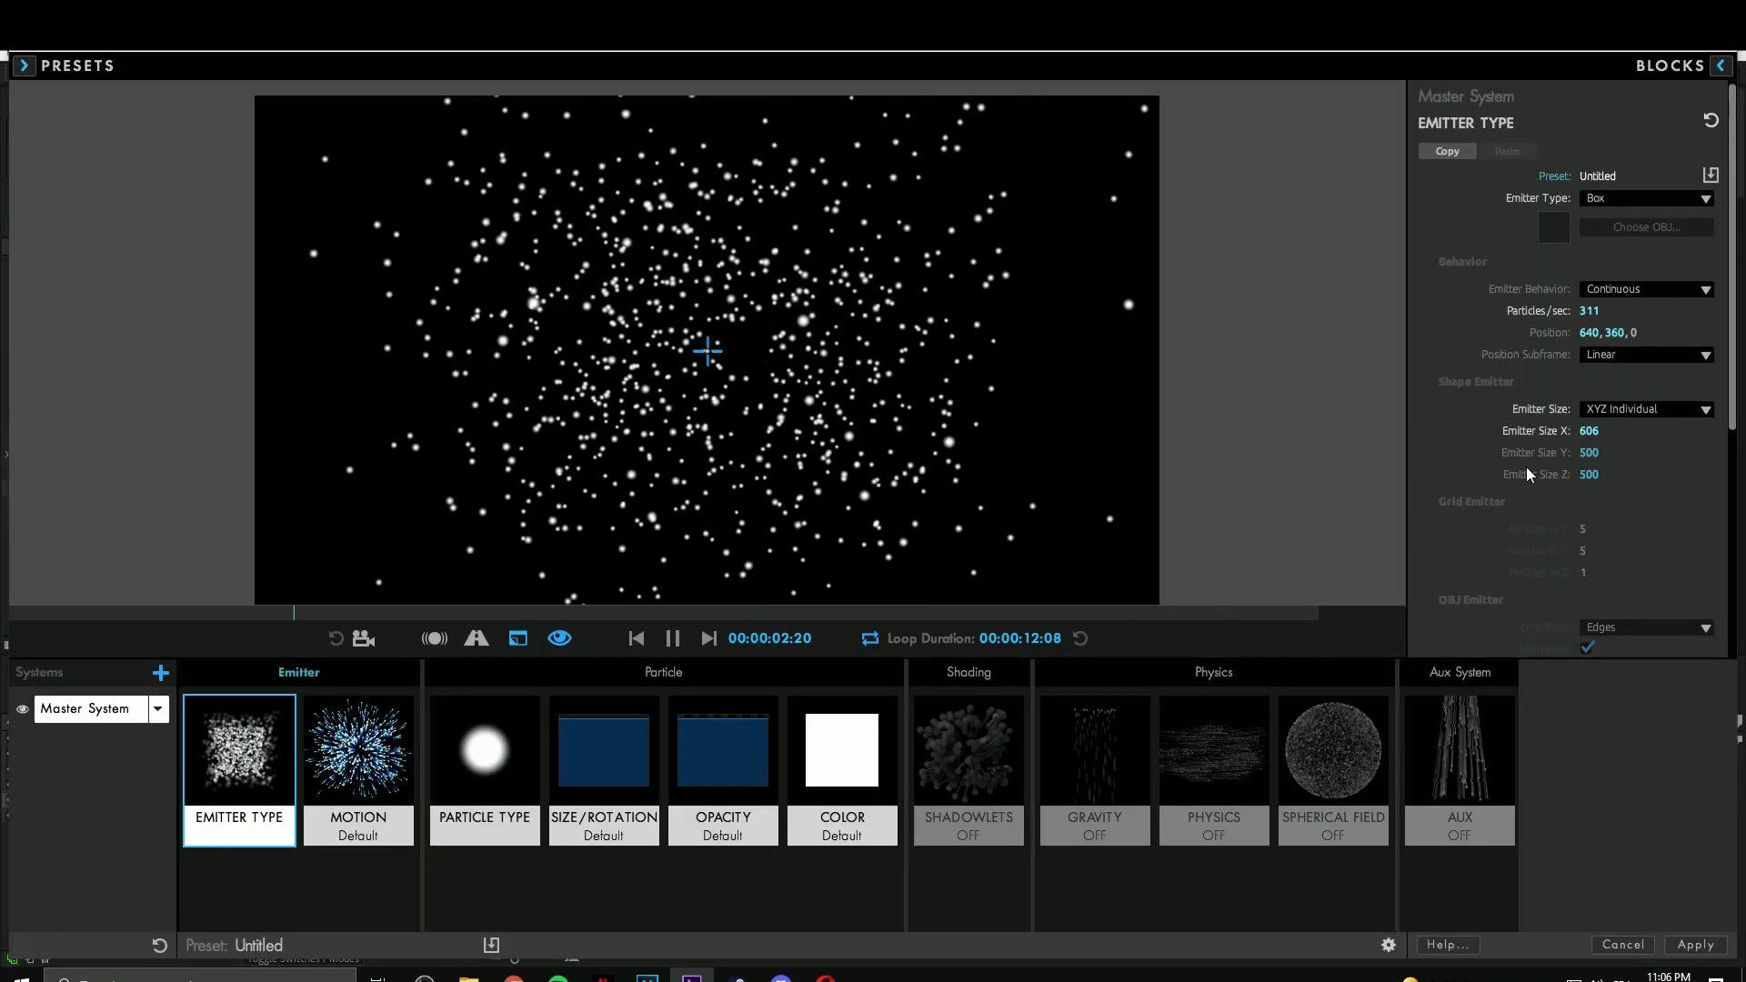
{"action": "left_click", "coordinate": [485, 769]}
{"action": "left_click", "coordinate": [1646, 198]}
{"action": "left_click", "coordinate": [1637, 234]}
Make the particles' opacity fade in and out over their life, adjust the particles per second, and apply the design.
{"action": "left_click", "coordinate": [604, 764]}
{"action": "left_click", "coordinate": [715, 762]}
{"action": "left_click", "coordinate": [642, 744]}
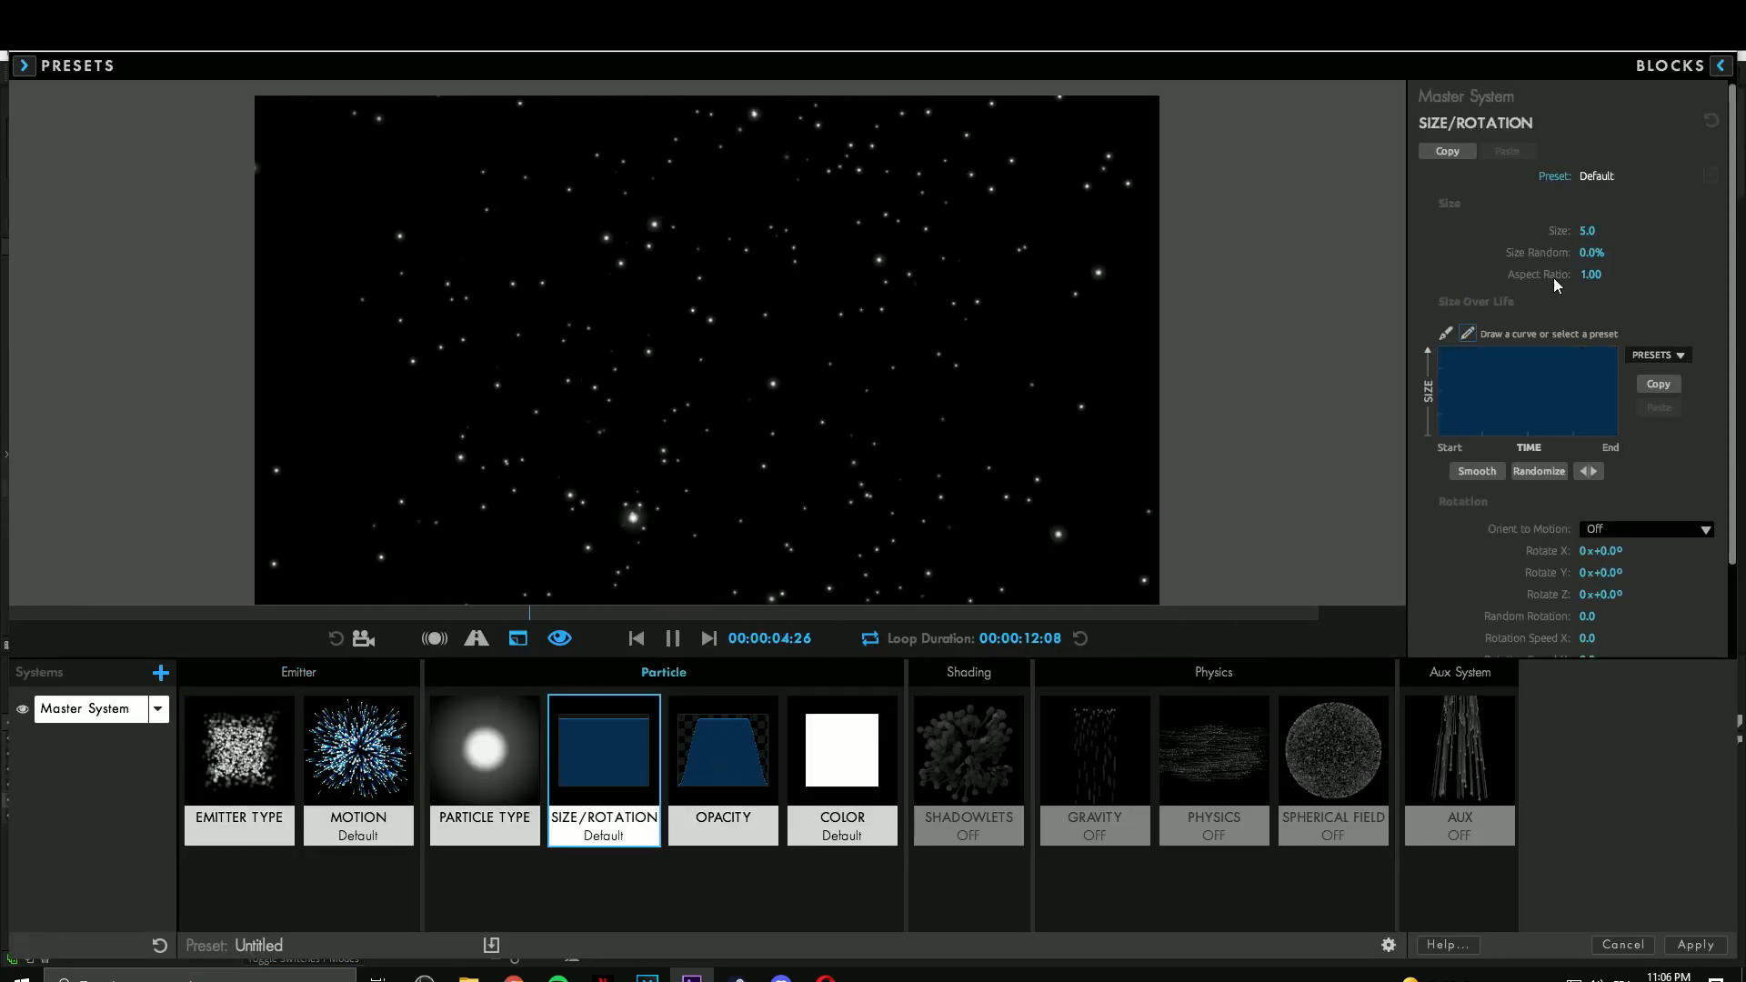
{"action": "left_click", "coordinate": [239, 764]}
{"action": "left_click", "coordinate": [1589, 311]}
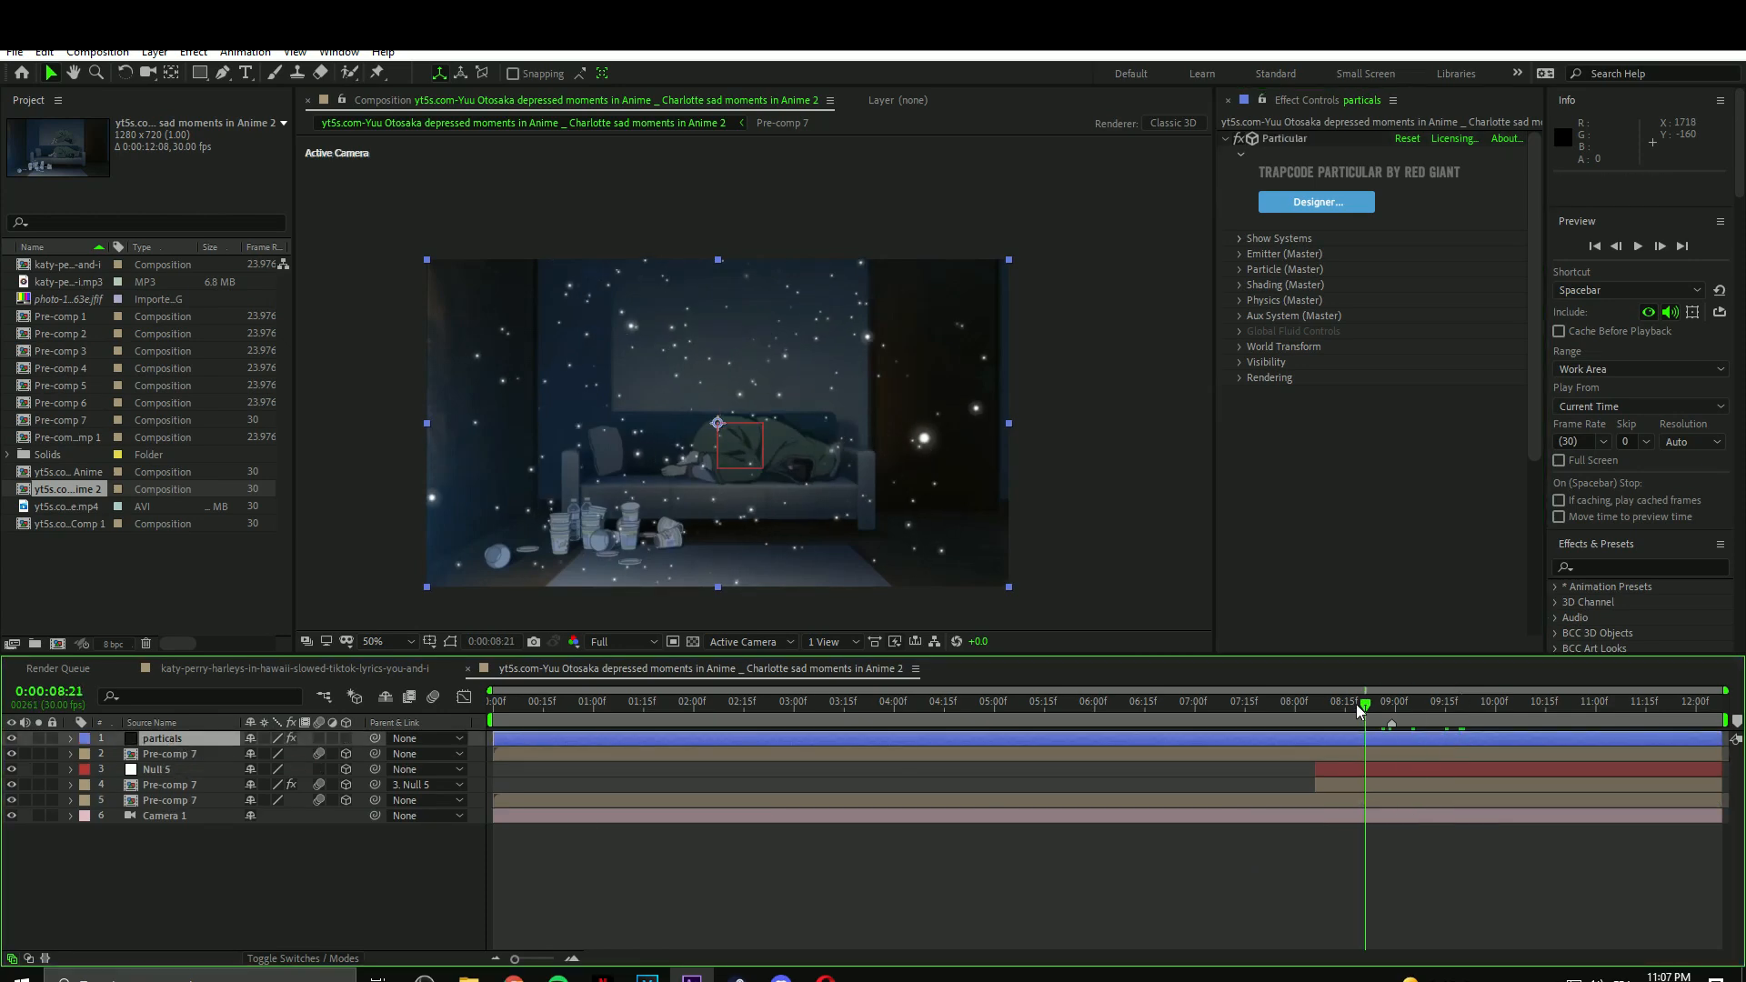
Parent the camera to a new 3D null and animate its position from 0:00:08:23 to a Z of 378 at 0:00:09:18.
{"action": "left_click", "coordinate": [1266, 815]}
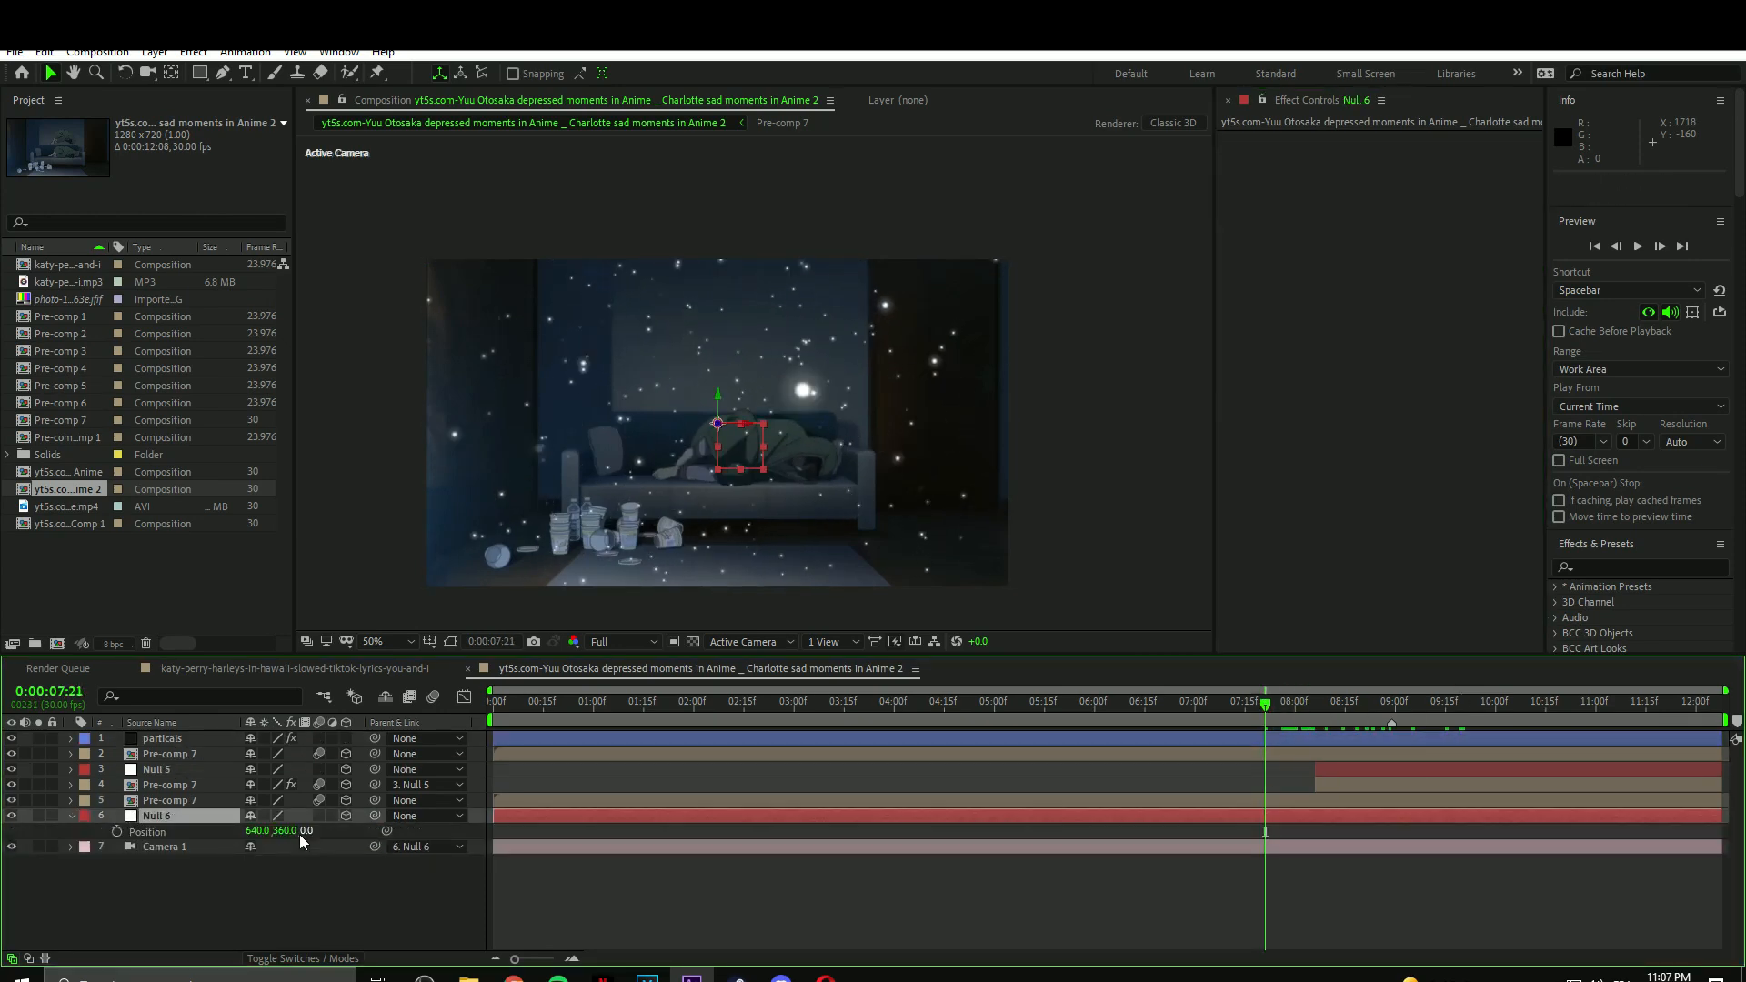
{"action": "left_click_drag", "start_coordinate": [309, 830], "coordinate": [675, 829]}
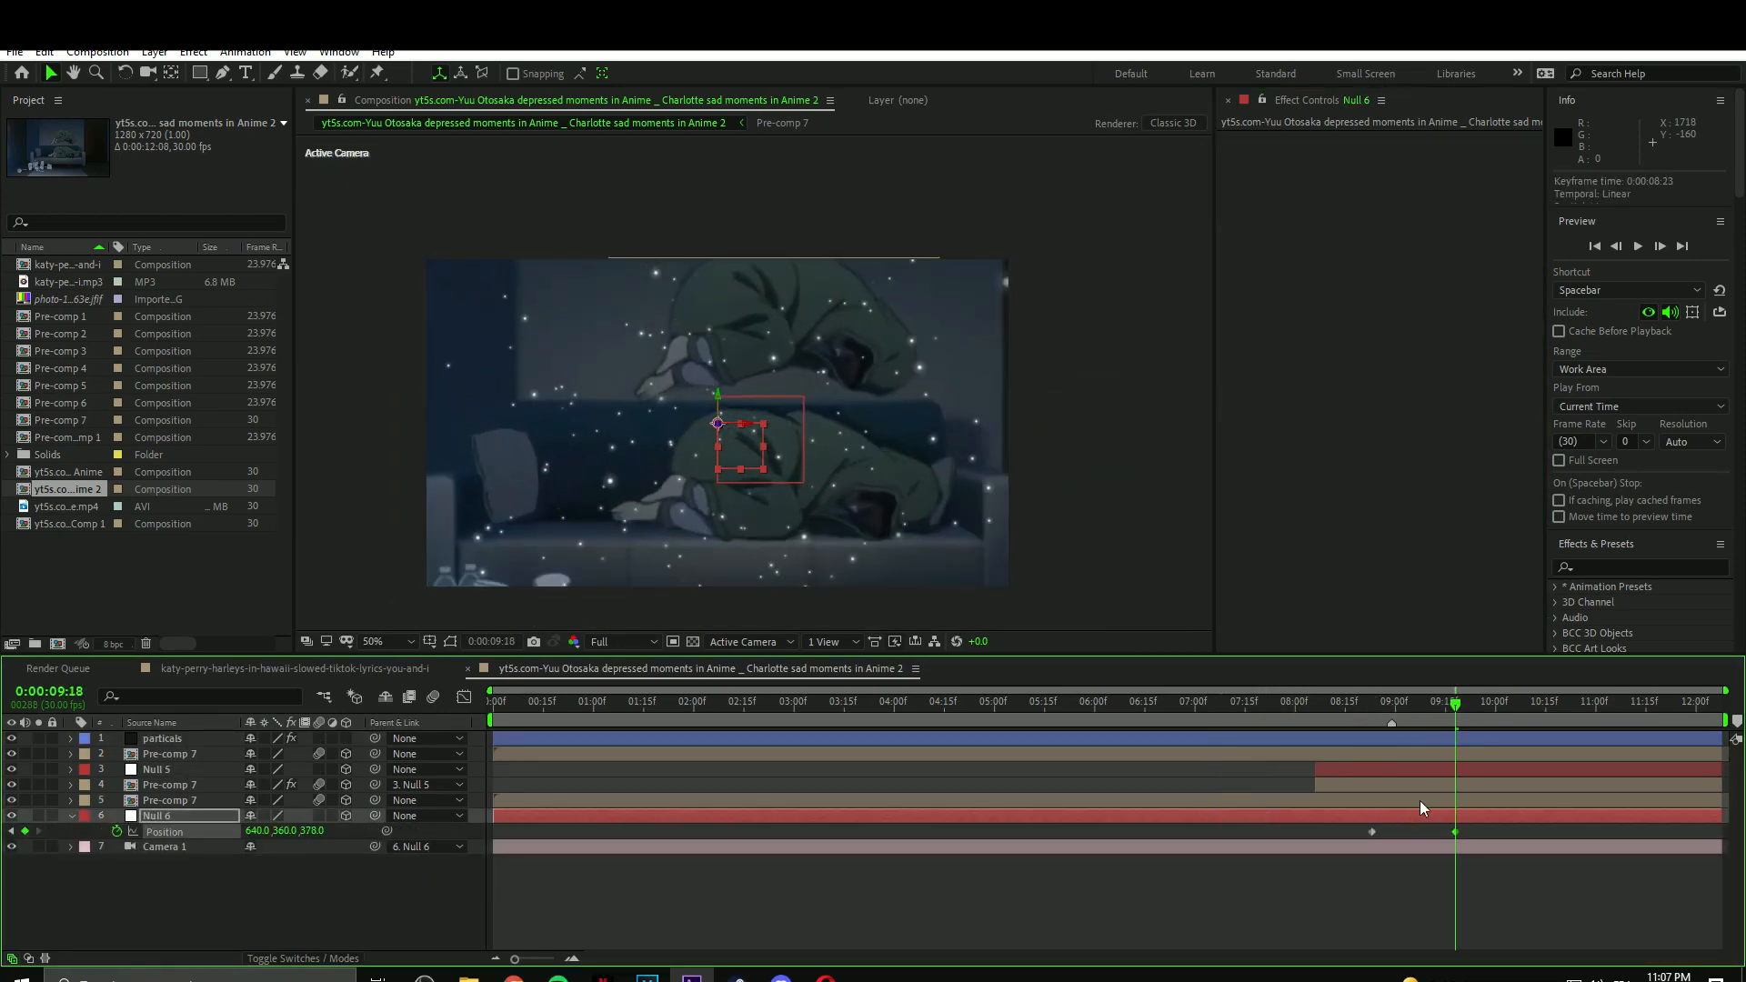
{"action": "key", "text": "shift+F3"}
{"action": "key", "text": "shift+F3"}
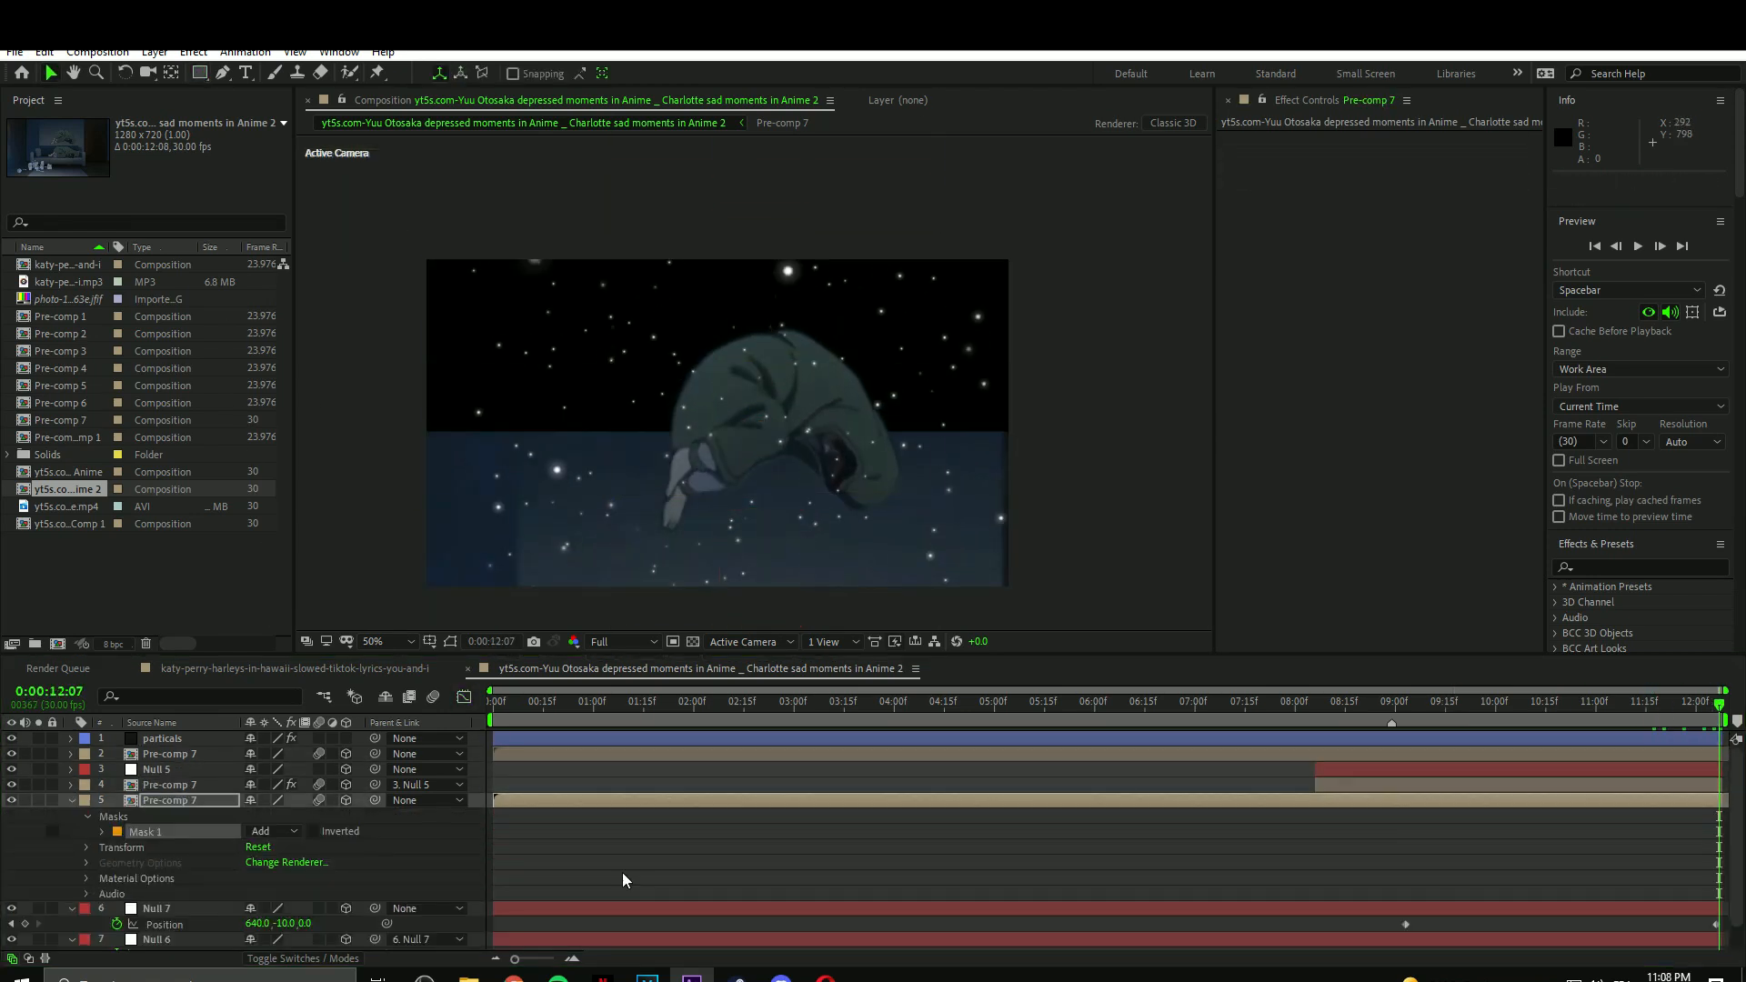
Extend the background Pre-comp 7 mask outward on both sides and downward, and feather it by 112 pixels.
{"action": "key", "text": "comma"}
{"action": "key", "text": "comma"}
{"action": "left_click", "coordinate": [450, 641]}
{"action": "left_click_drag", "start_coordinate": [607, 469], "coordinate": [483, 469]}
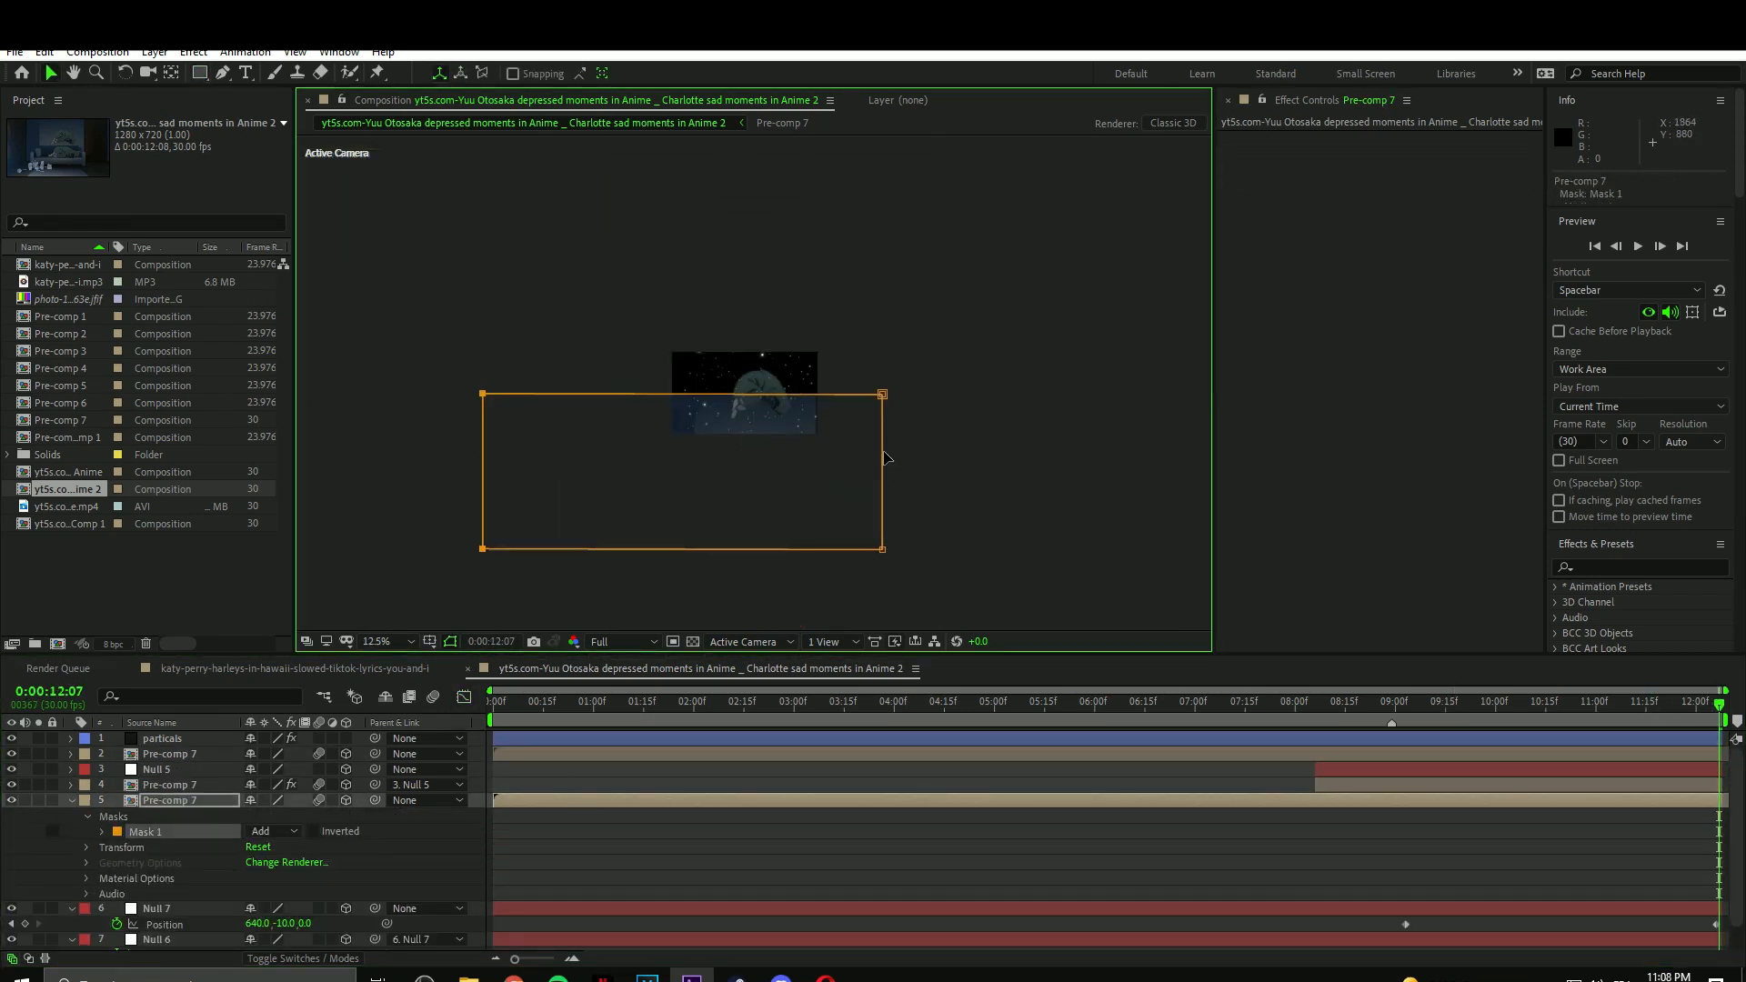
{"action": "left_click_drag", "start_coordinate": [885, 459], "coordinate": [1030, 460]}
{"action": "left_click_drag", "start_coordinate": [745, 547], "coordinate": [746, 626]}
{"action": "left_click", "coordinate": [102, 832]}
{"action": "left_click_drag", "start_coordinate": [268, 863], "coordinate": [362, 857]}
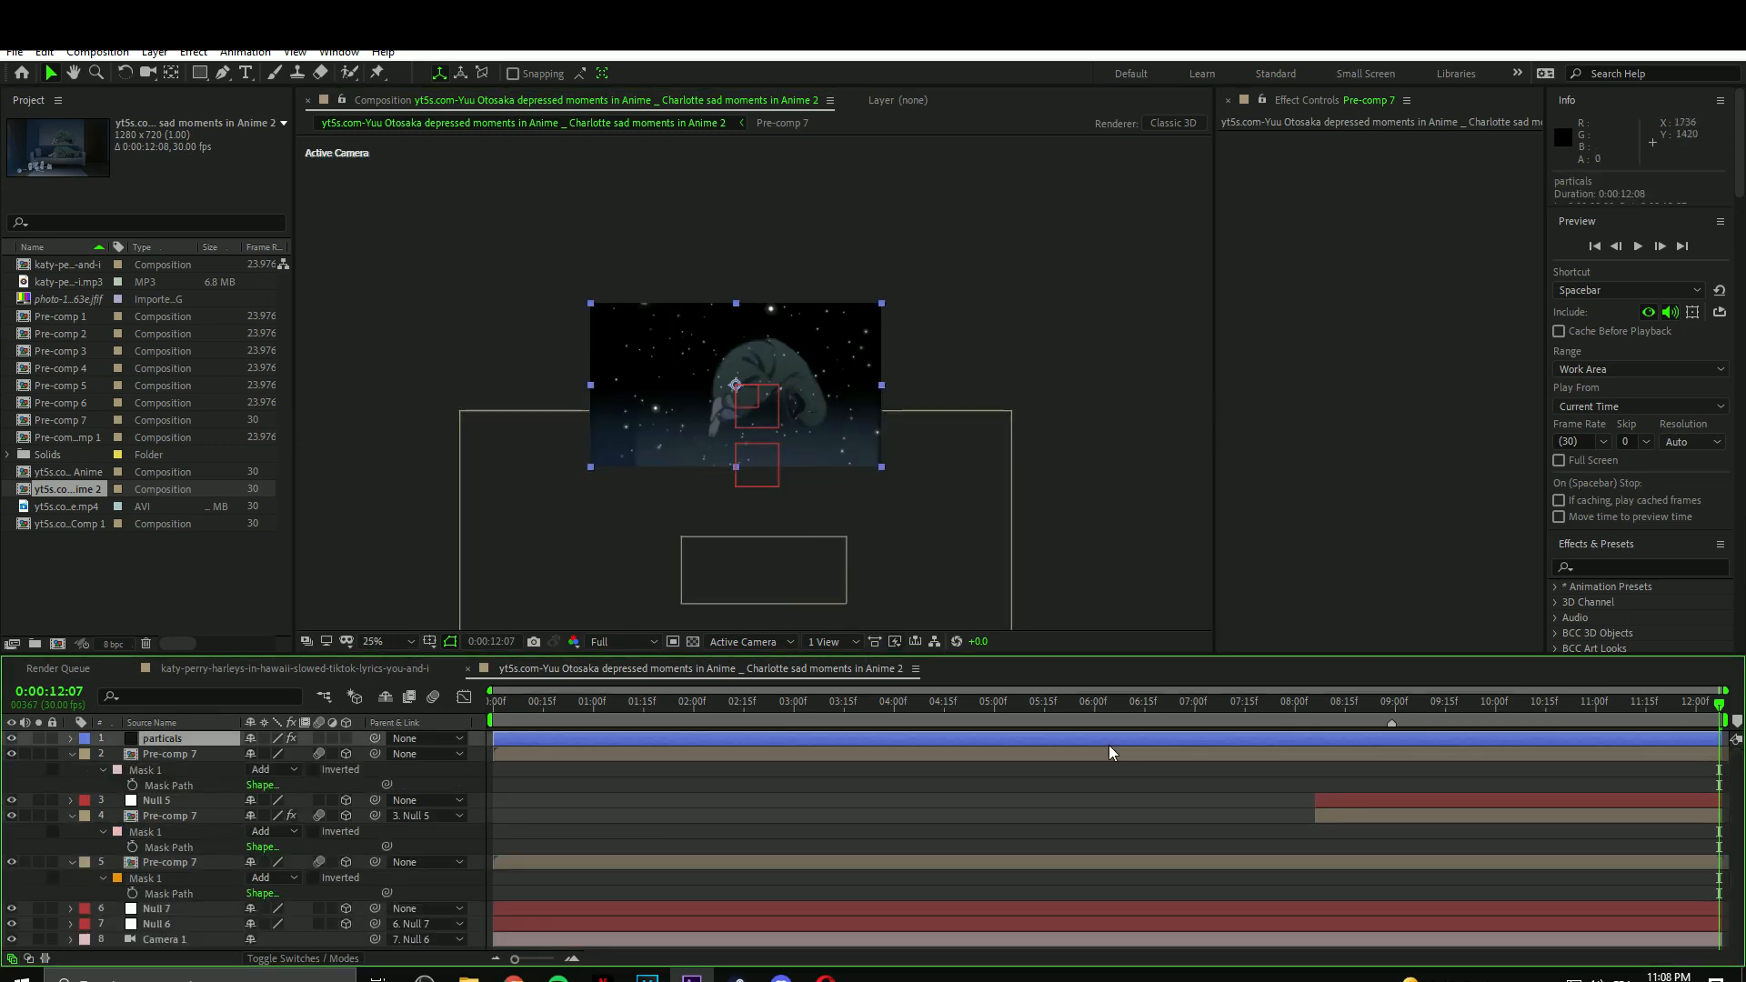
Create a solid named flars and apply Optical Flares with a 3D source positioned at 640, -228.
{"action": "key", "text": "ctrl+y"}
{"action": "left_click", "coordinate": [193, 52]}
{"action": "left_click", "coordinate": [582, 363]}
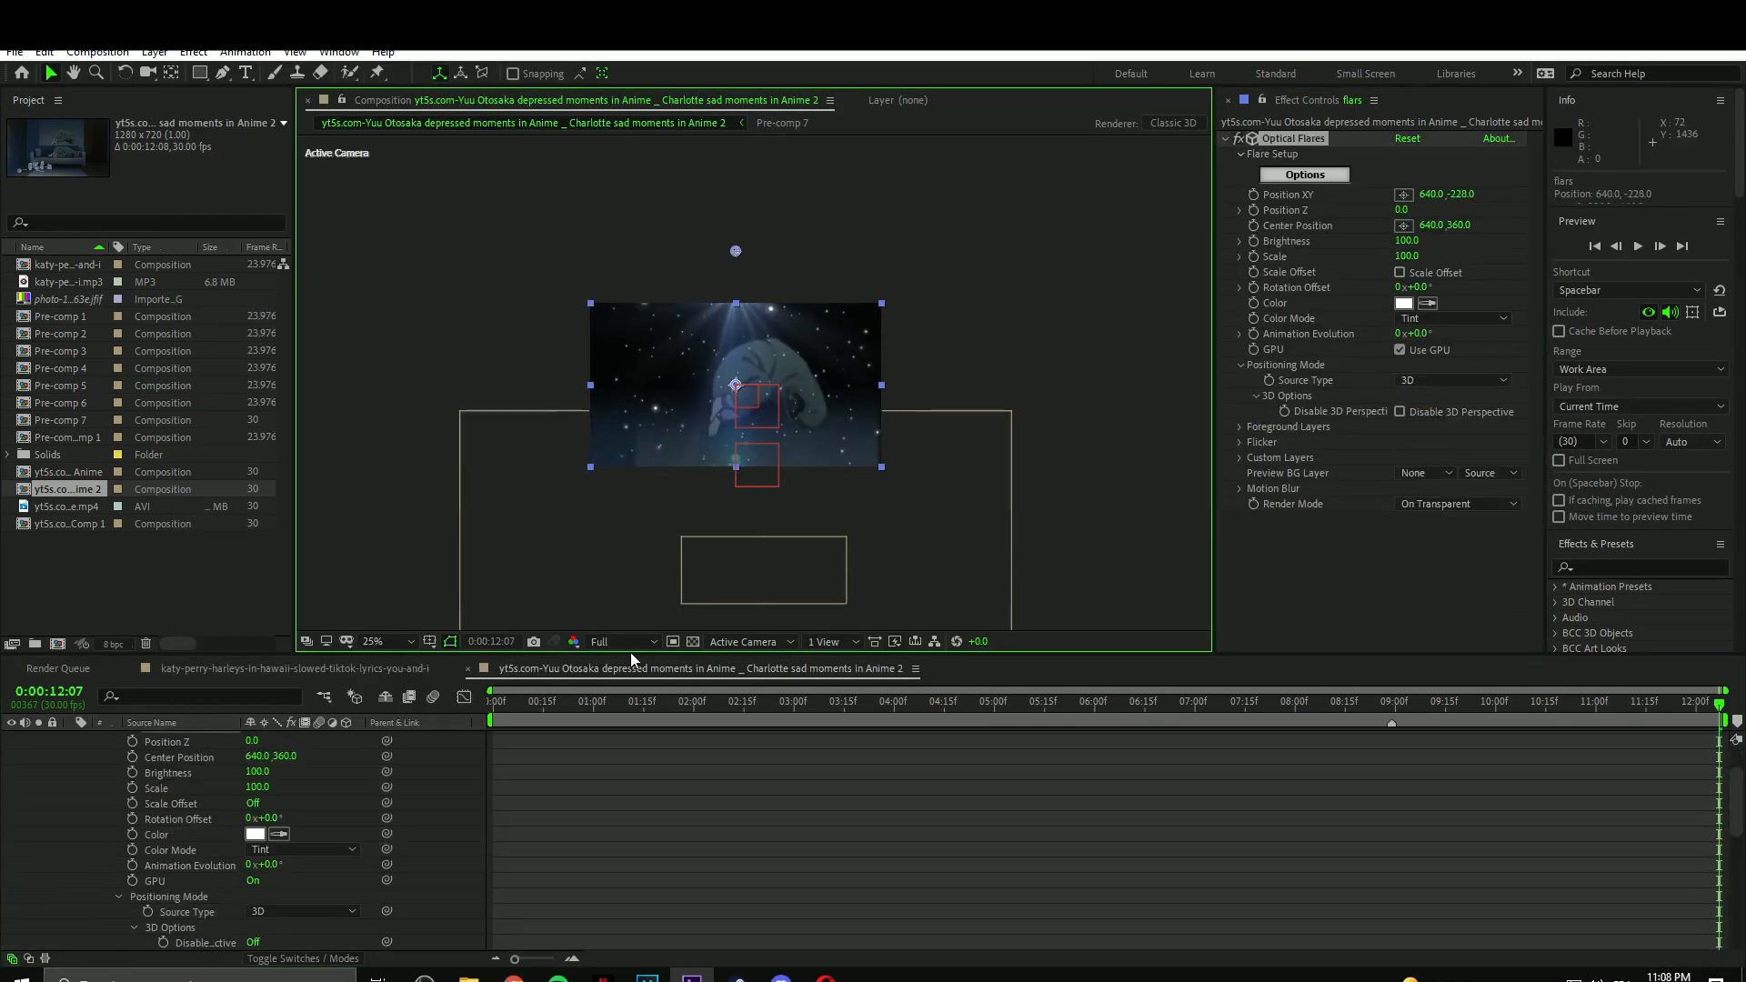
Animate Null 8's position between 0:00:08:26 and about 0:00:11:26, and preview the camera movement.
{"action": "left_click", "coordinate": [1304, 716]}
{"action": "left_click", "coordinate": [1370, 717]}
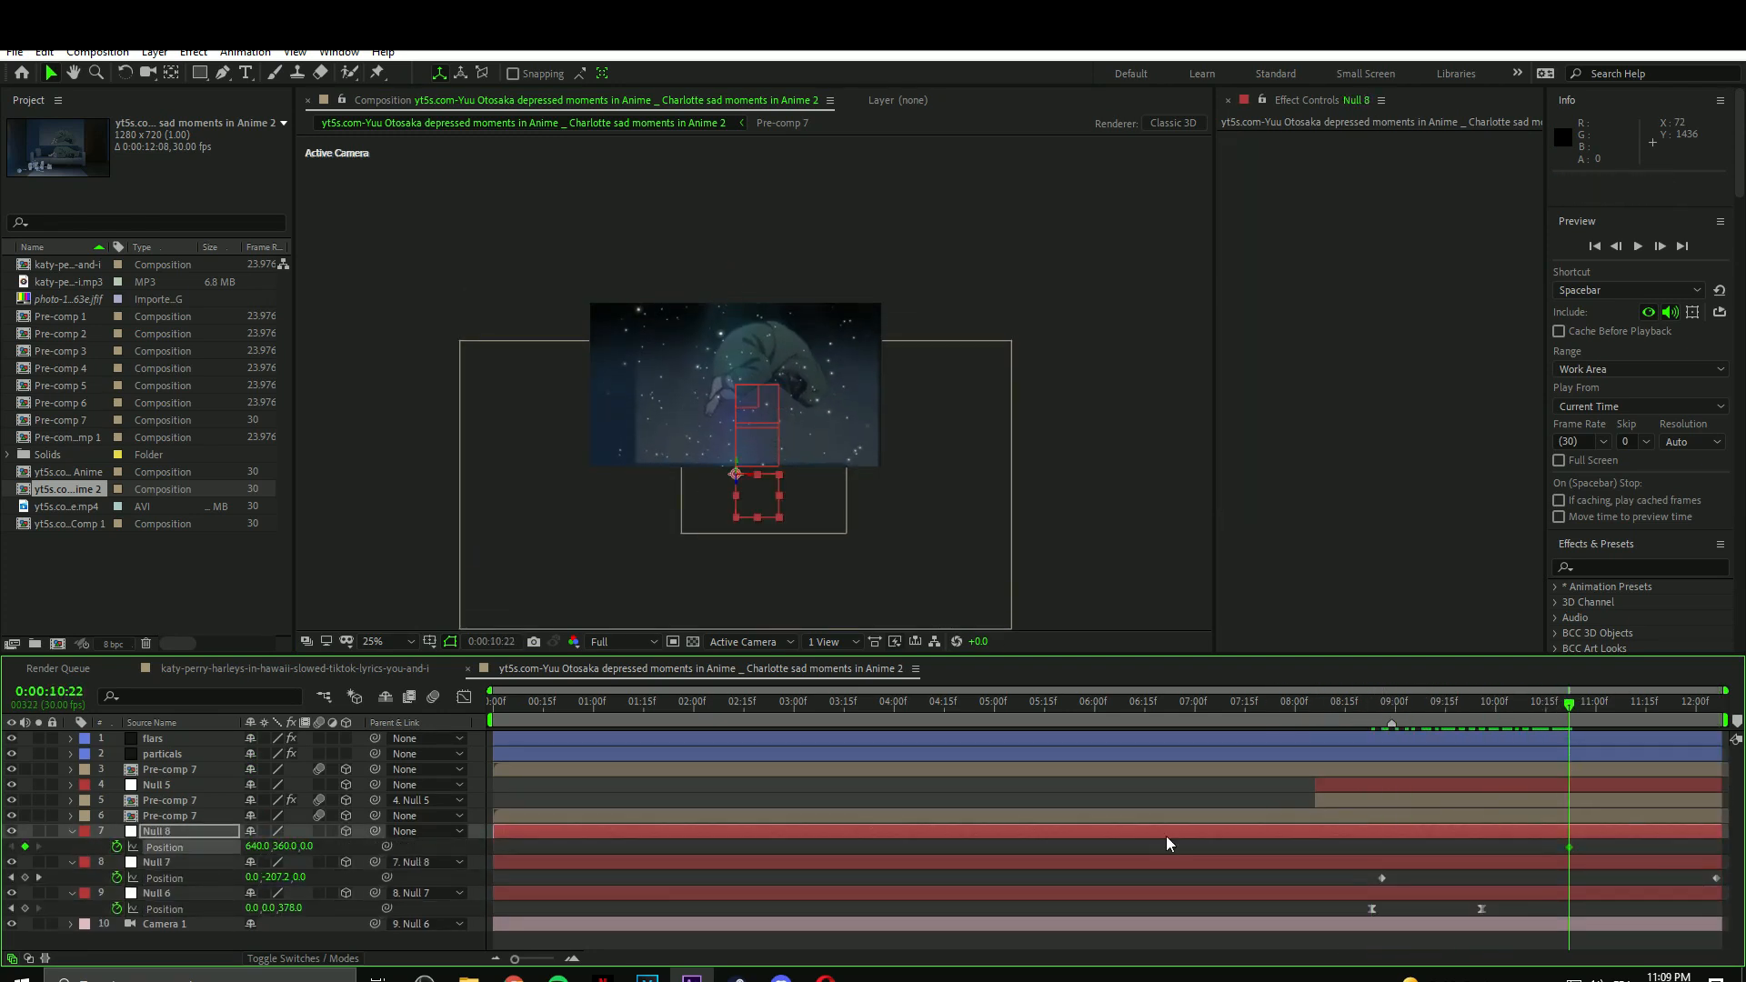
{"action": "left_click_drag", "start_coordinate": [1569, 847], "coordinate": [1682, 847]}
{"action": "left_click", "coordinate": [1317, 704]}
{"action": "key", "text": "space"}
{"action": "left_click", "coordinate": [1550, 710]}
Duplicate the flars layer and place the copy directly above the camera layer.
{"action": "left_click", "coordinate": [922, 738]}
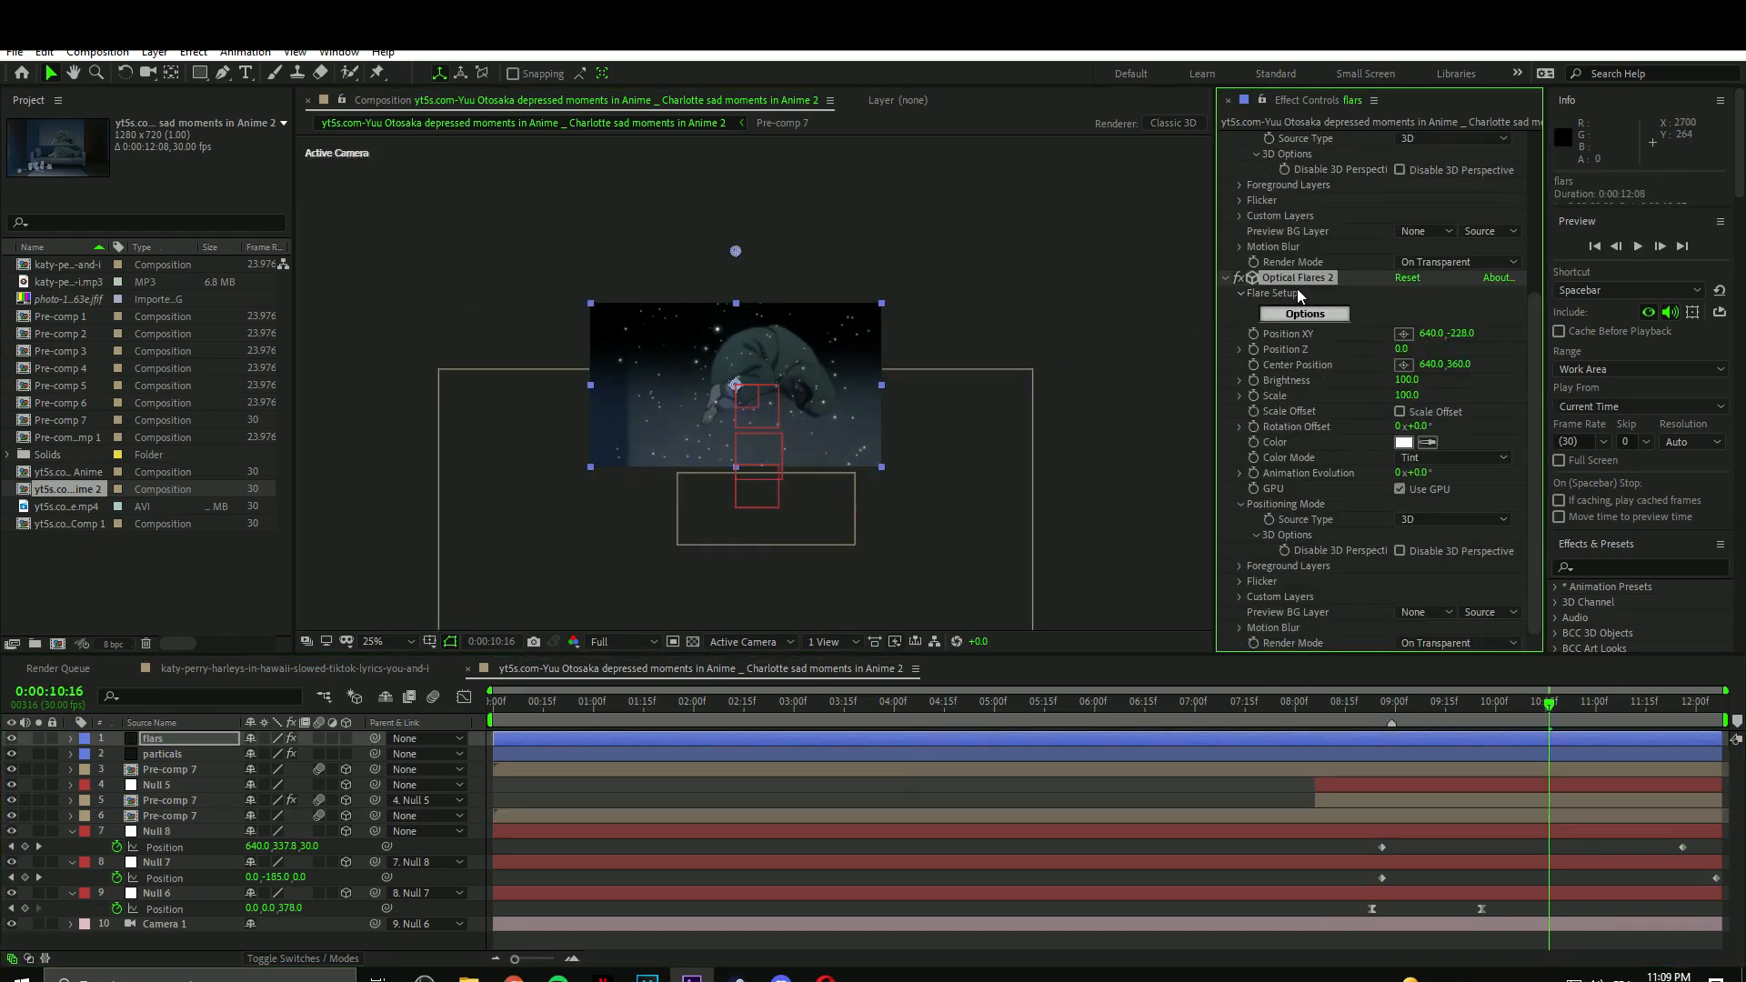
{"action": "key", "text": "ctrl+d"}
{"action": "left_click_drag", "start_coordinate": [152, 738], "coordinate": [184, 932]}
Clear the copied flare's elements and rebuild it with Glow, Streak, Lens Orbs and Hoop.
{"action": "left_click", "coordinate": [1305, 174]}
{"action": "left_click", "coordinate": [856, 232]}
{"action": "left_click", "coordinate": [835, 554]}
{"action": "left_click", "coordinate": [1012, 713]}
{"action": "left_click", "coordinate": [1205, 812]}
{"action": "scroll", "coordinate": [1194, 746], "scroll_direction": "down", "scroll_amount": 5}
{"action": "left_click", "coordinate": [1205, 774]}
{"action": "left_click", "coordinate": [1204, 680]}
Tint the Hoop red, increase the Glow's scale, and reposition the finished flare in the composition.
{"action": "left_click", "coordinate": [1132, 521]}
{"action": "left_click", "coordinate": [1096, 540]}
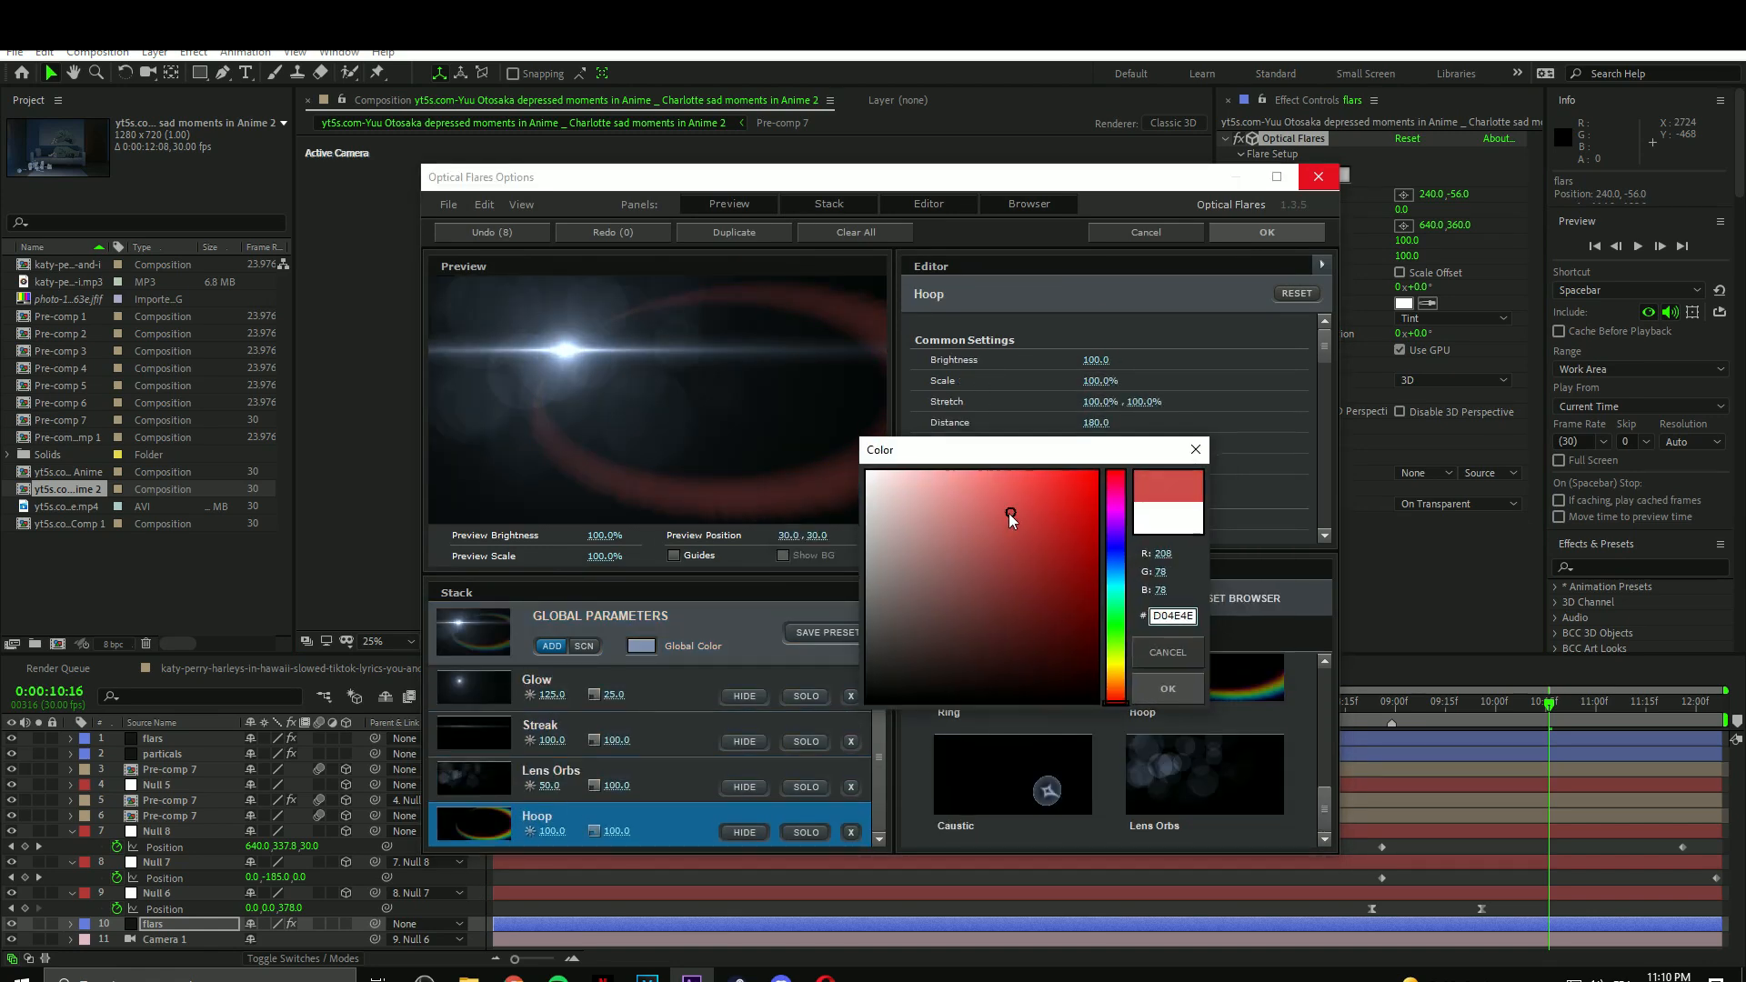
{"action": "left_click_drag", "start_coordinate": [614, 695], "coordinate": [683, 695]}
{"action": "left_click", "coordinate": [1268, 232]}
{"action": "mouse_move", "coordinate": [645, 291]}
{"action": "left_mouse_down"}
{"action": "mouse_move", "coordinate": [625, 322]}
{"action": "mouse_move", "coordinate": [630, 297]}
{"action": "left_mouse_up"}
{"action": "left_click", "coordinate": [1305, 175]}
{"action": "left_click", "coordinate": [1267, 233]}
Move the particals layer below the background Pre-comp 7 and shift the top flare upward.
{"action": "left_click", "coordinate": [1591, 709]}
{"action": "left_click_drag", "start_coordinate": [162, 754], "coordinate": [173, 825]}
{"action": "left_click_drag", "start_coordinate": [1419, 709], "coordinate": [1722, 748]}
{"action": "left_click", "coordinate": [1429, 740]}
{"action": "left_click_drag", "start_coordinate": [735, 302], "coordinate": [733, 234]}
{"action": "left_click", "coordinate": [1270, 708]}
{"action": "left_click", "coordinate": [1247, 800]}
{"action": "left_click_drag", "start_coordinate": [1272, 709], "coordinate": [1392, 748]}
{"action": "key", "text": "u"}
{"action": "mouse_move", "coordinate": [1392, 831]}
{"action": "left_mouse_down"}
{"action": "mouse_move", "coordinate": [1421, 832]}
{"action": "mouse_move", "coordinate": [1357, 835]}
{"action": "mouse_move", "coordinate": [1383, 831]}
{"action": "left_mouse_up"}
{"action": "left_click", "coordinate": [262, 831]}
{"action": "left_click", "coordinate": [122, 295]}
{"action": "left_click", "coordinate": [1395, 835]}
{"action": "key", "text": "ctrl+z"}
{"action": "mouse_move", "coordinate": [1394, 705]}
{"action": "left_mouse_down"}
{"action": "mouse_move", "coordinate": [1337, 725]}
{"action": "mouse_move", "coordinate": [1392, 725]}
{"action": "left_mouse_up"}
{"action": "key", "text": "ctrl+z"}
{"action": "key", "text": "ctrl+z"}
{"action": "key", "text": "ctrl+z"}
{"action": "key", "text": "ctrl+z"}
Keyframe the background Pre-comp 7's mask expansion, enlarged at 0:00:08:29 and back at 0 pixels at about 0:00:09:19.
{"action": "left_click", "coordinate": [103, 817]}
{"action": "left_click", "coordinate": [102, 817]}
{"action": "left_click", "coordinate": [131, 878]}
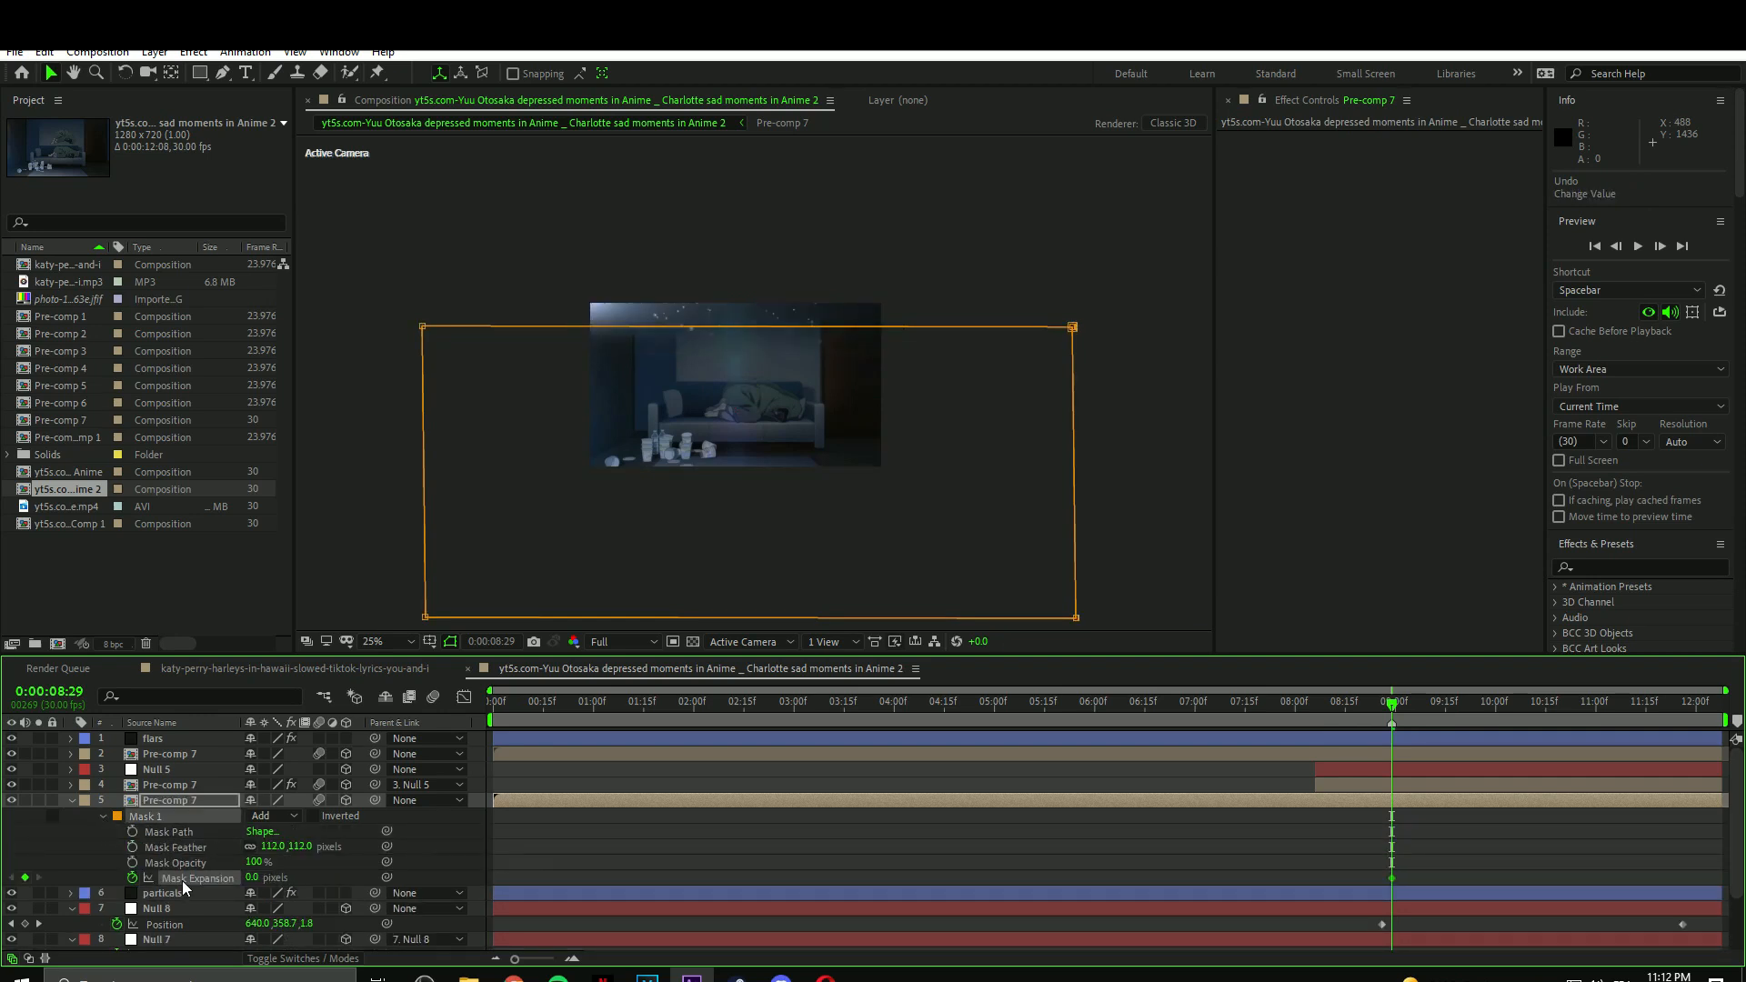
{"action": "left_click_drag", "start_coordinate": [1392, 878], "coordinate": [1469, 878]}
{"action": "left_click_drag", "start_coordinate": [258, 878], "coordinate": [389, 878]}
{"action": "left_click_drag", "start_coordinate": [1469, 879], "coordinate": [1459, 879]}
Check the mask change and add an opacity keyframe to the top flars layer at about 0:00:09:03.
{"action": "left_click_drag", "start_coordinate": [1393, 706], "coordinate": [1595, 788]}
{"action": "left_click", "coordinate": [1177, 837]}
{"action": "key", "text": "m"}
{"action": "key", "text": "m"}
{"action": "key", "text": "m"}
{"action": "left_click_drag", "start_coordinate": [1596, 705], "coordinate": [1406, 913]}
{"action": "left_click", "coordinate": [1310, 739]}
{"action": "key", "text": "t"}
{"action": "left_click", "coordinate": [117, 754]}
Add the expression wiggle(1,1) to the camera's orientation and preview the shake.
{"action": "left_click", "coordinate": [153, 893]}
{"action": "left_click", "coordinate": [164, 909]}
{"action": "key", "text": "r"}
{"action": "left_click", "coordinate": [117, 925], "text": "alt"}
{"action": "type", "text": "wiggle("}
{"action": "left_click", "coordinate": [1337, 719]}
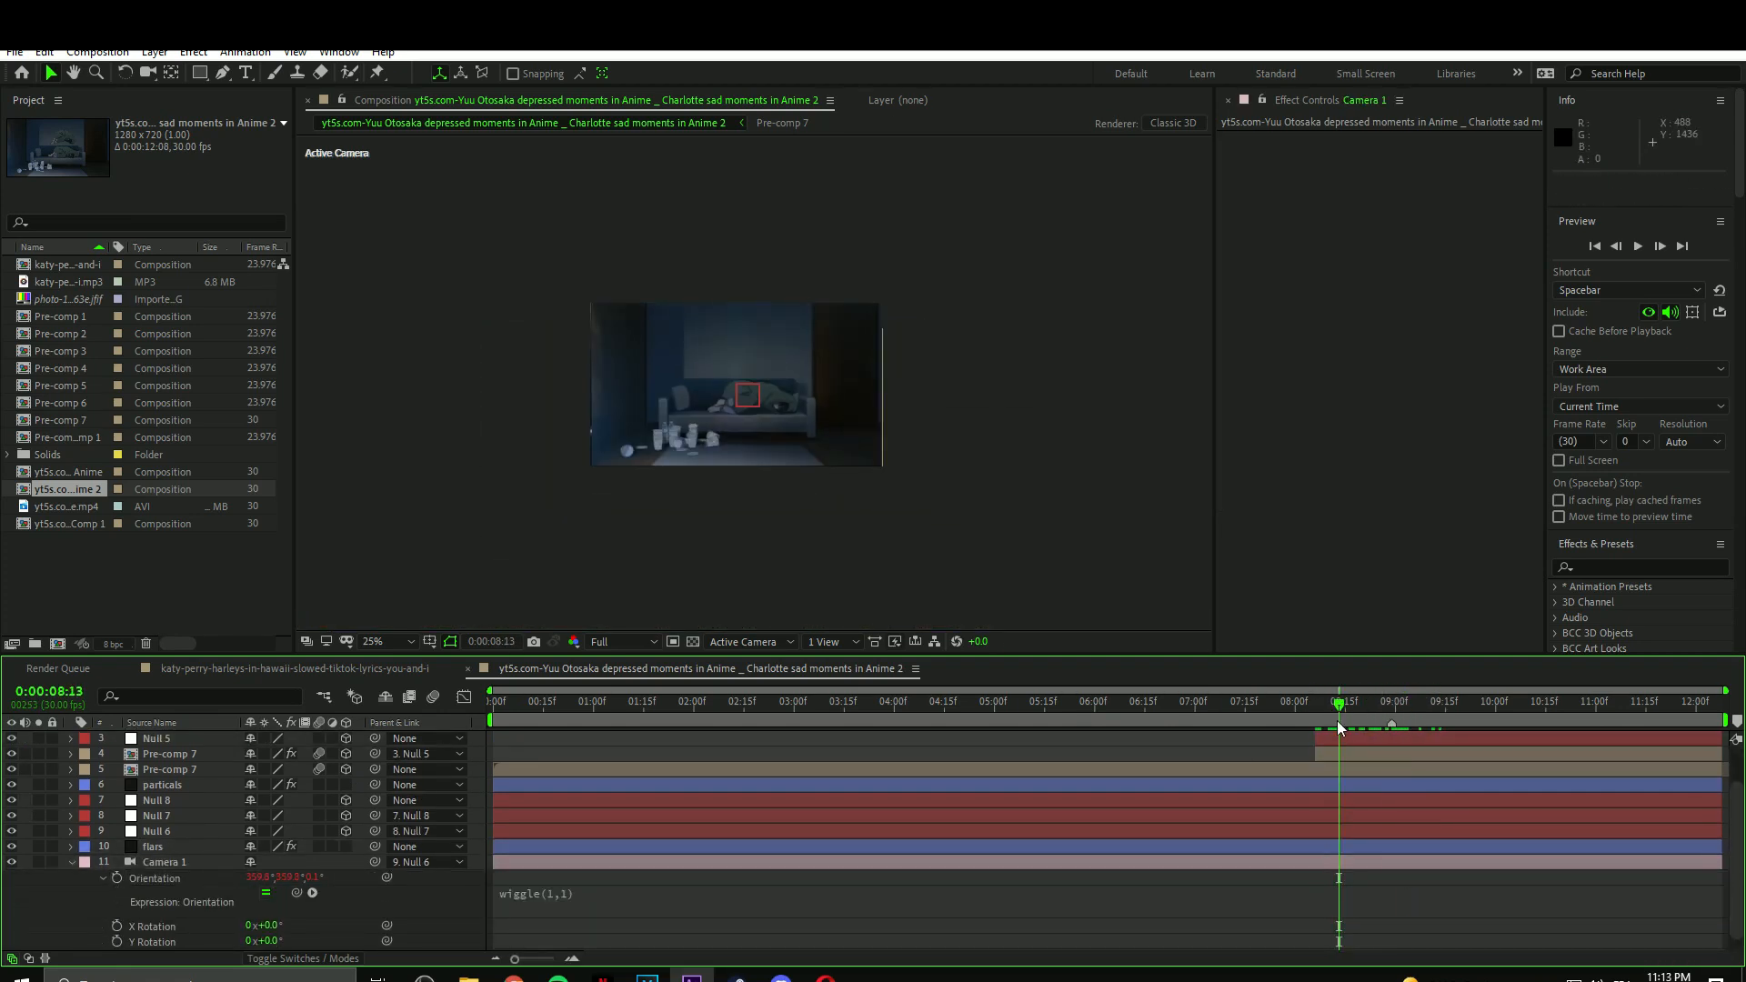
{"action": "scroll", "coordinate": [1399, 748], "scroll_direction": "down", "scroll_amount": 1}
{"action": "left_click", "coordinate": [1310, 714]}
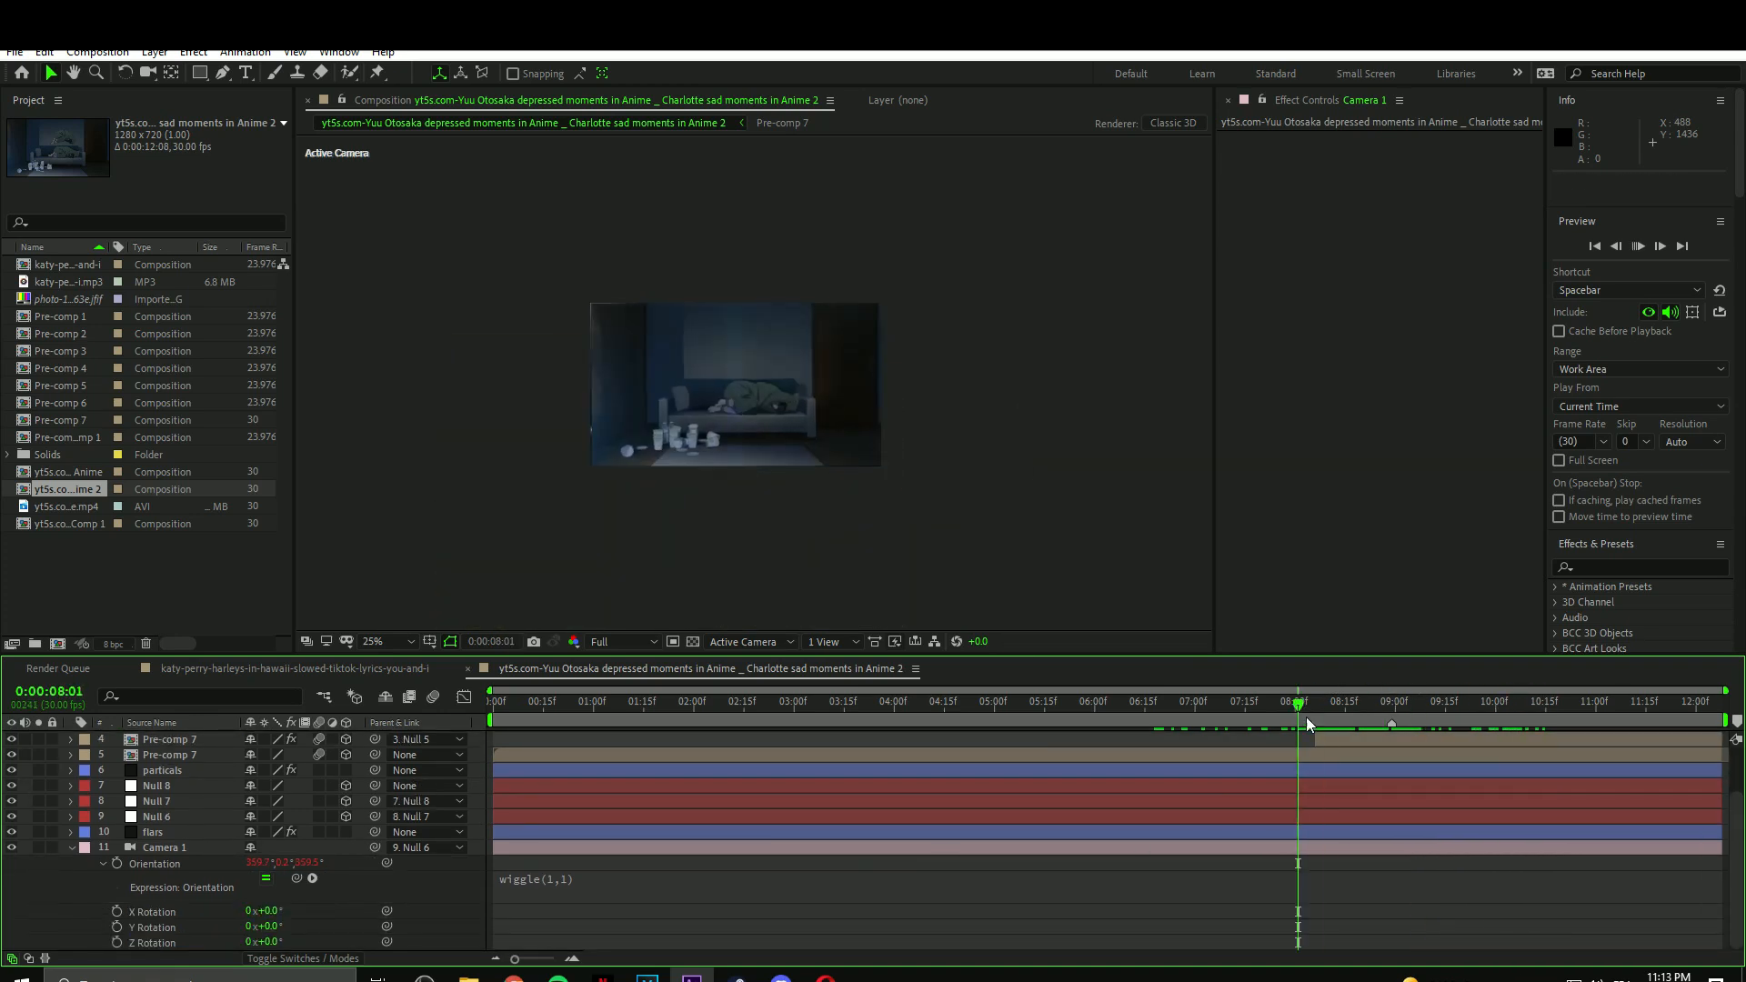
{"action": "left_click_drag", "start_coordinate": [1337, 708], "coordinate": [1155, 728]}
Trim the starts of the three camera nulls, the lower flars layer and the camera to about 0:00:08:13.
{"action": "key", "text": "u"}
{"action": "left_click_drag", "start_coordinate": [1329, 748], "coordinate": [1316, 748]}
{"action": "left_click", "coordinate": [1091, 832]}
{"action": "left_click", "coordinate": [985, 890], "text": "shift"}
{"action": "key", "text": "alt+["}
{"action": "left_click", "coordinate": [1356, 832]}
{"action": "left_click", "coordinate": [1352, 892], "text": "shift"}
{"action": "left_click_drag", "start_coordinate": [1316, 893], "coordinate": [1340, 894]}
Duplicate the background Pre-comp 7 layer and scale the lower copy to 109%.
{"action": "left_click_drag", "start_coordinate": [1319, 708], "coordinate": [1382, 716]}
{"action": "left_click", "coordinate": [760, 800]}
{"action": "key", "text": "ctrl+d"}
{"action": "left_click", "coordinate": [760, 816]}
{"action": "key", "text": "s"}
{"action": "left_click_drag", "start_coordinate": [300, 831], "coordinate": [307, 833]}
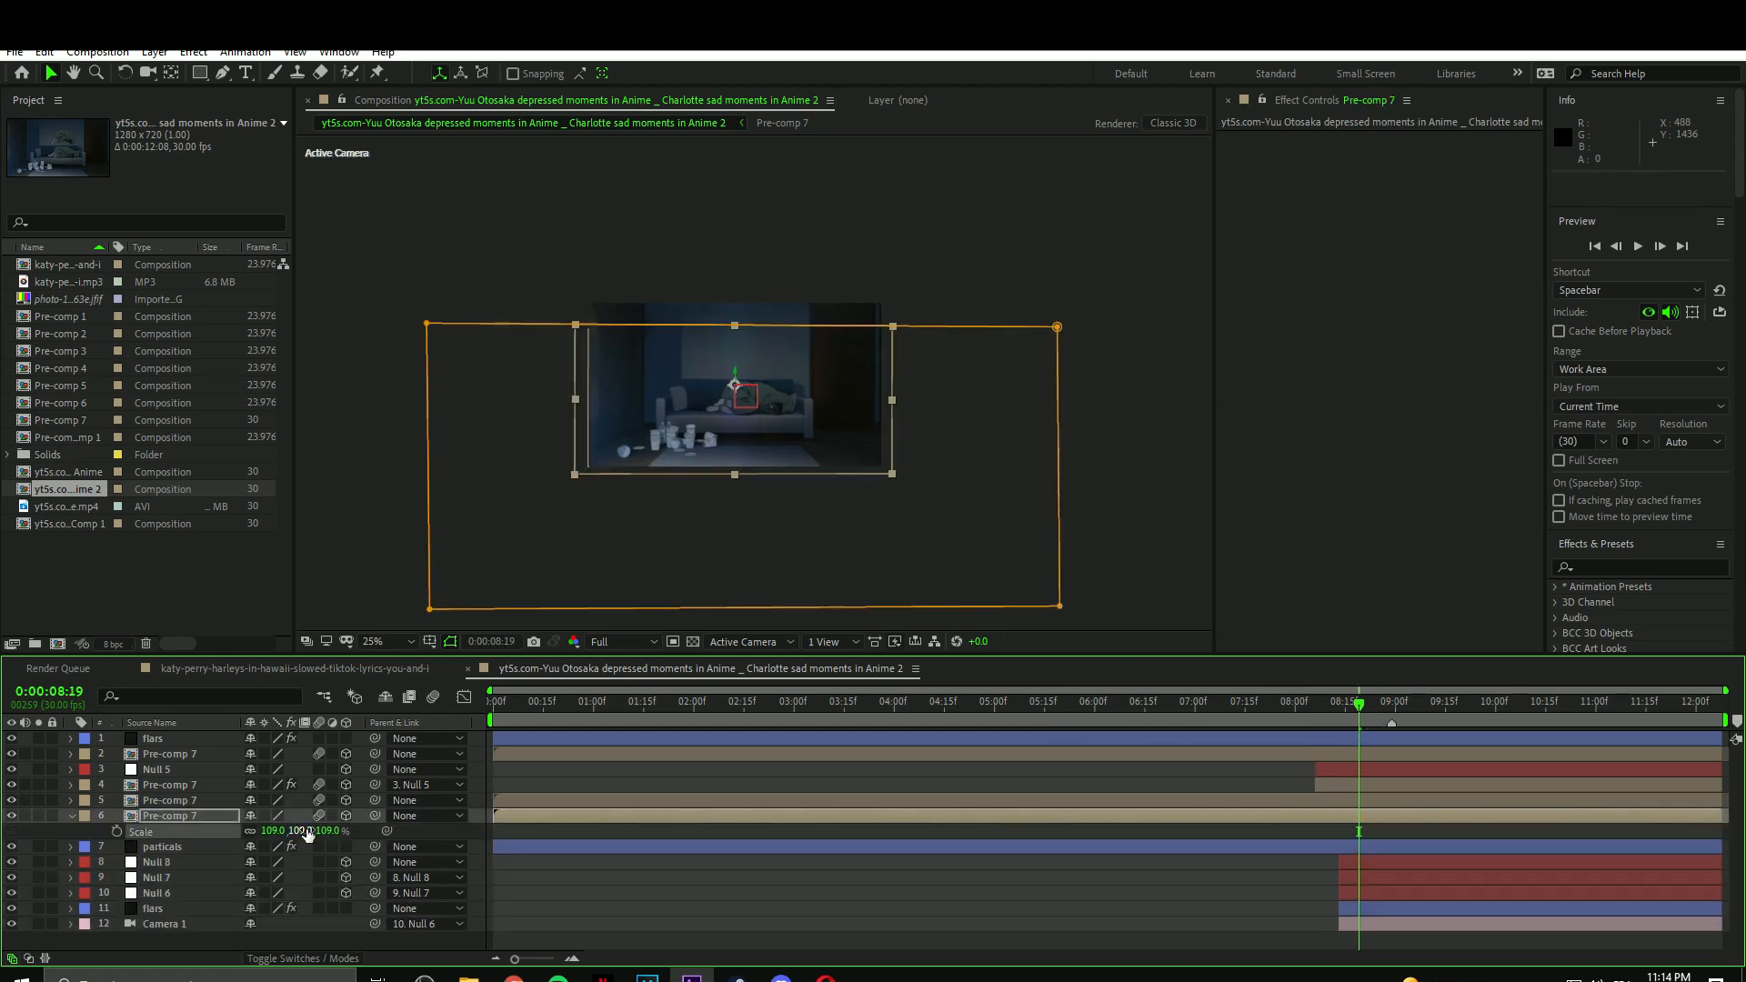
Trim the end of the 109% Pre-comp 7 copy to about 0:00:09:02.
{"action": "left_click_drag", "start_coordinate": [1361, 707], "coordinate": [1402, 710]}
{"action": "left_click", "coordinate": [1419, 817]}
{"action": "key", "text": "alt+]"}
Extend the camera and its three nulls back to the composition's start and preview from the beginning.
{"action": "left_click_drag", "start_coordinate": [1339, 925], "coordinate": [487, 925]}
{"action": "left_click_drag", "start_coordinate": [1401, 706], "coordinate": [491, 709]}
{"action": "left_click", "coordinate": [593, 800]}
{"action": "key", "text": "space"}
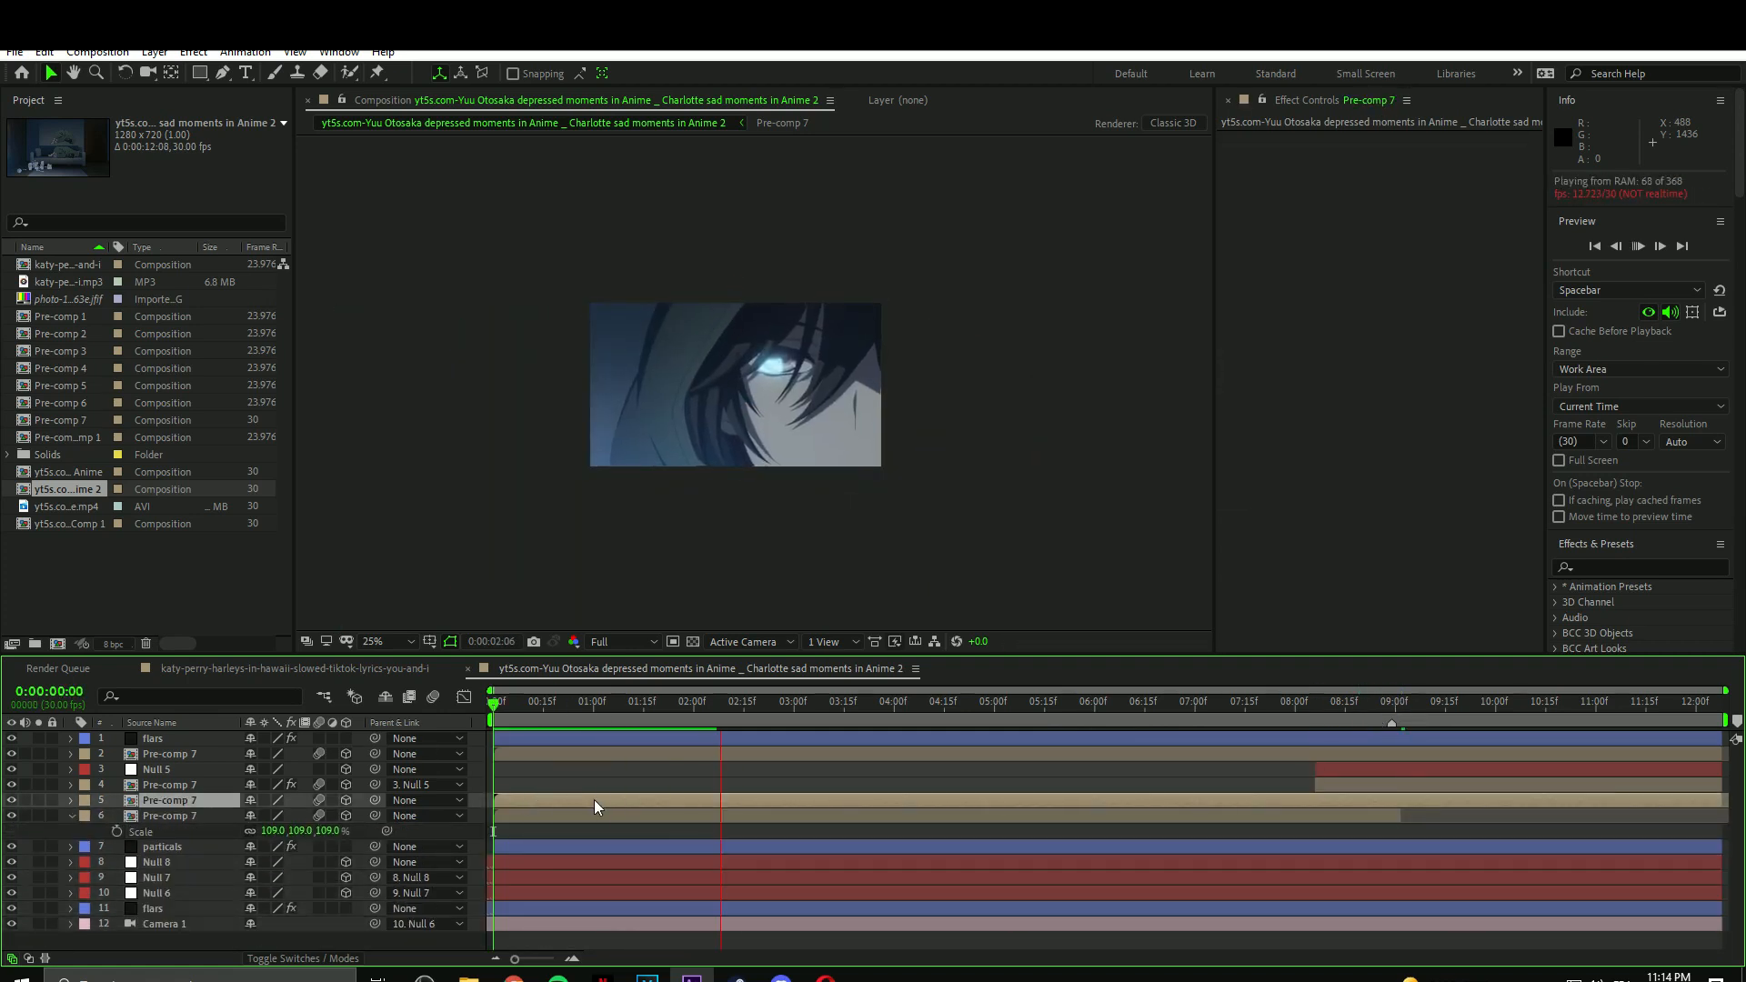
{"action": "left_click", "coordinate": [595, 832]}
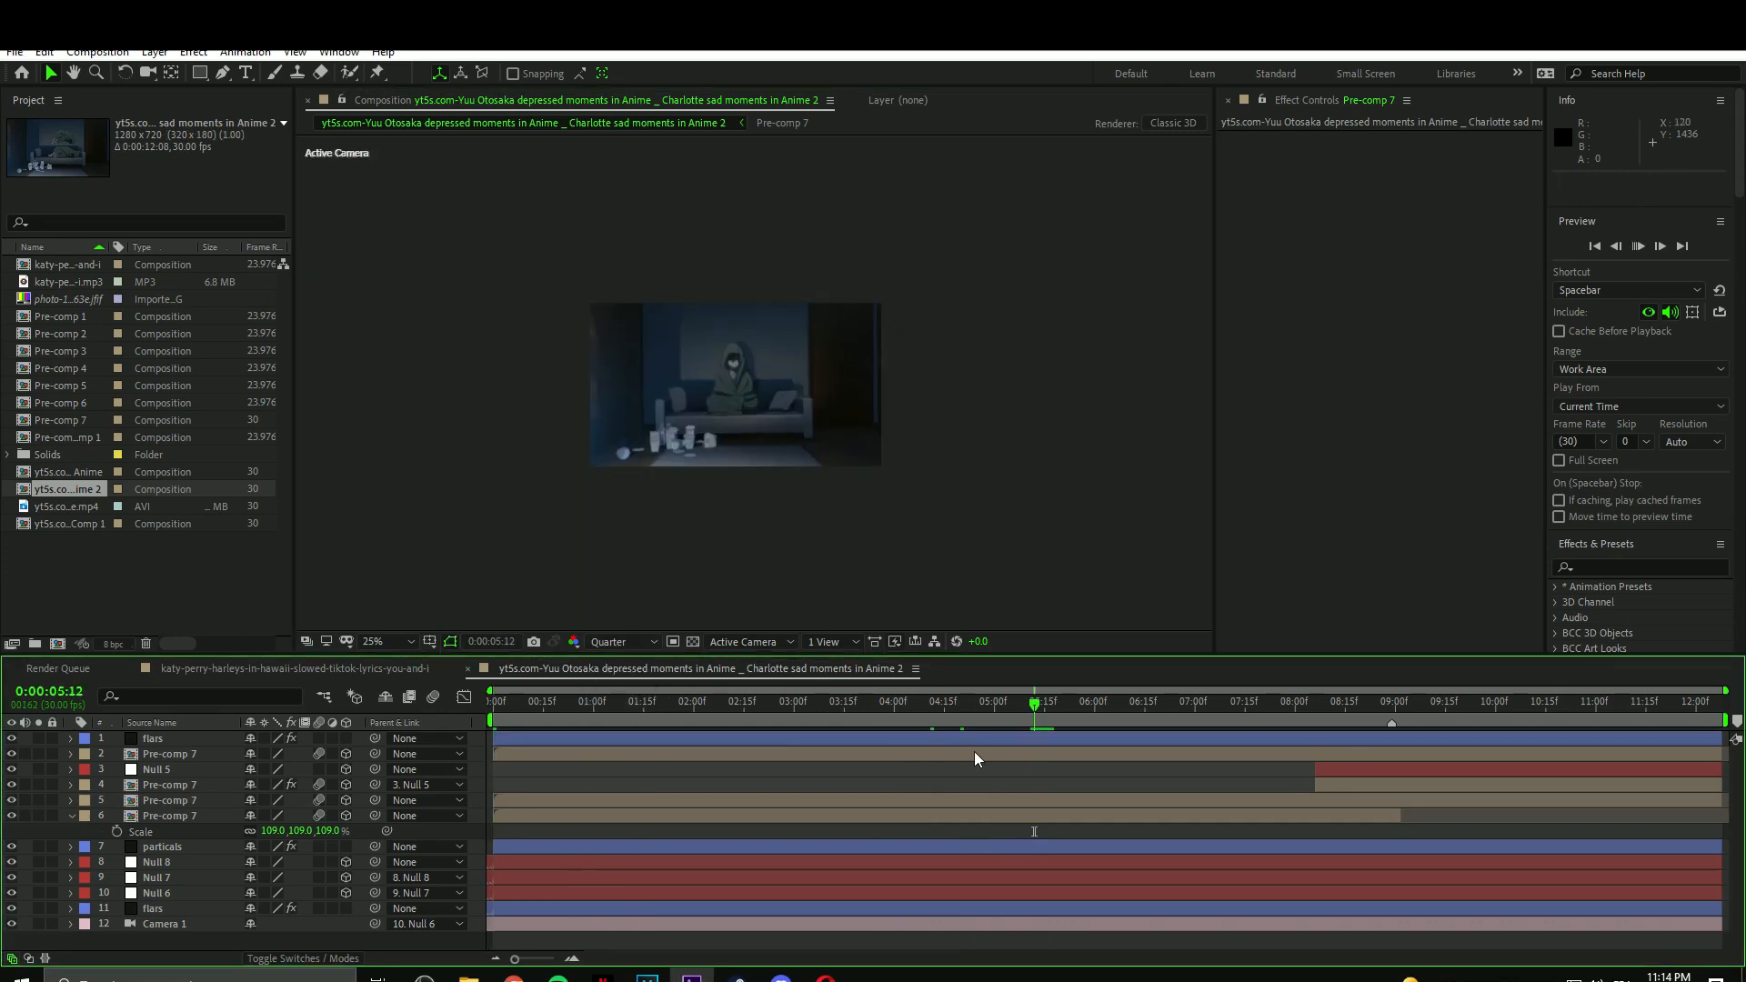
Add Brightness & Contrast to the floating Pre-comp 7 duplicate and set its brightness to 127.
{"action": "left_click", "coordinate": [1453, 705]}
{"action": "left_click", "coordinate": [1456, 785]}
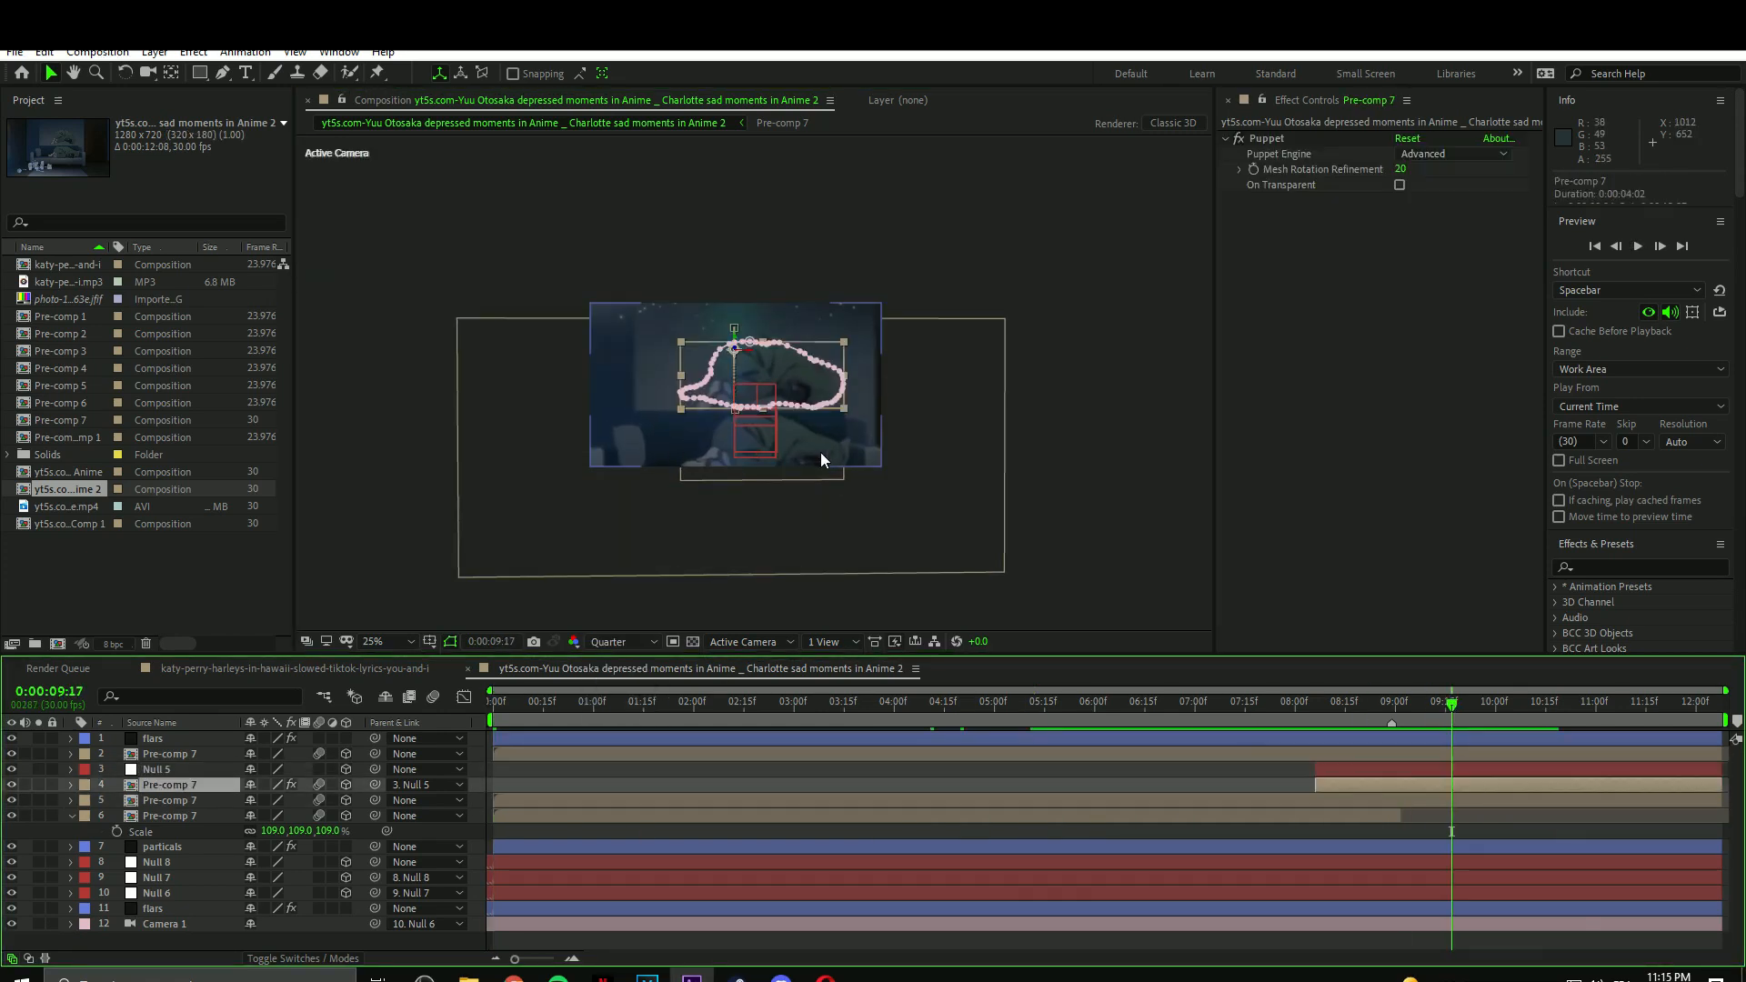
{"action": "scroll", "coordinate": [754, 382], "scroll_direction": "up", "scroll_amount": 2}
{"action": "left_click", "coordinate": [1610, 566]}
{"action": "type", "text": "bright"}
{"action": "left_click_drag", "start_coordinate": [1651, 598], "coordinate": [1426, 229]}
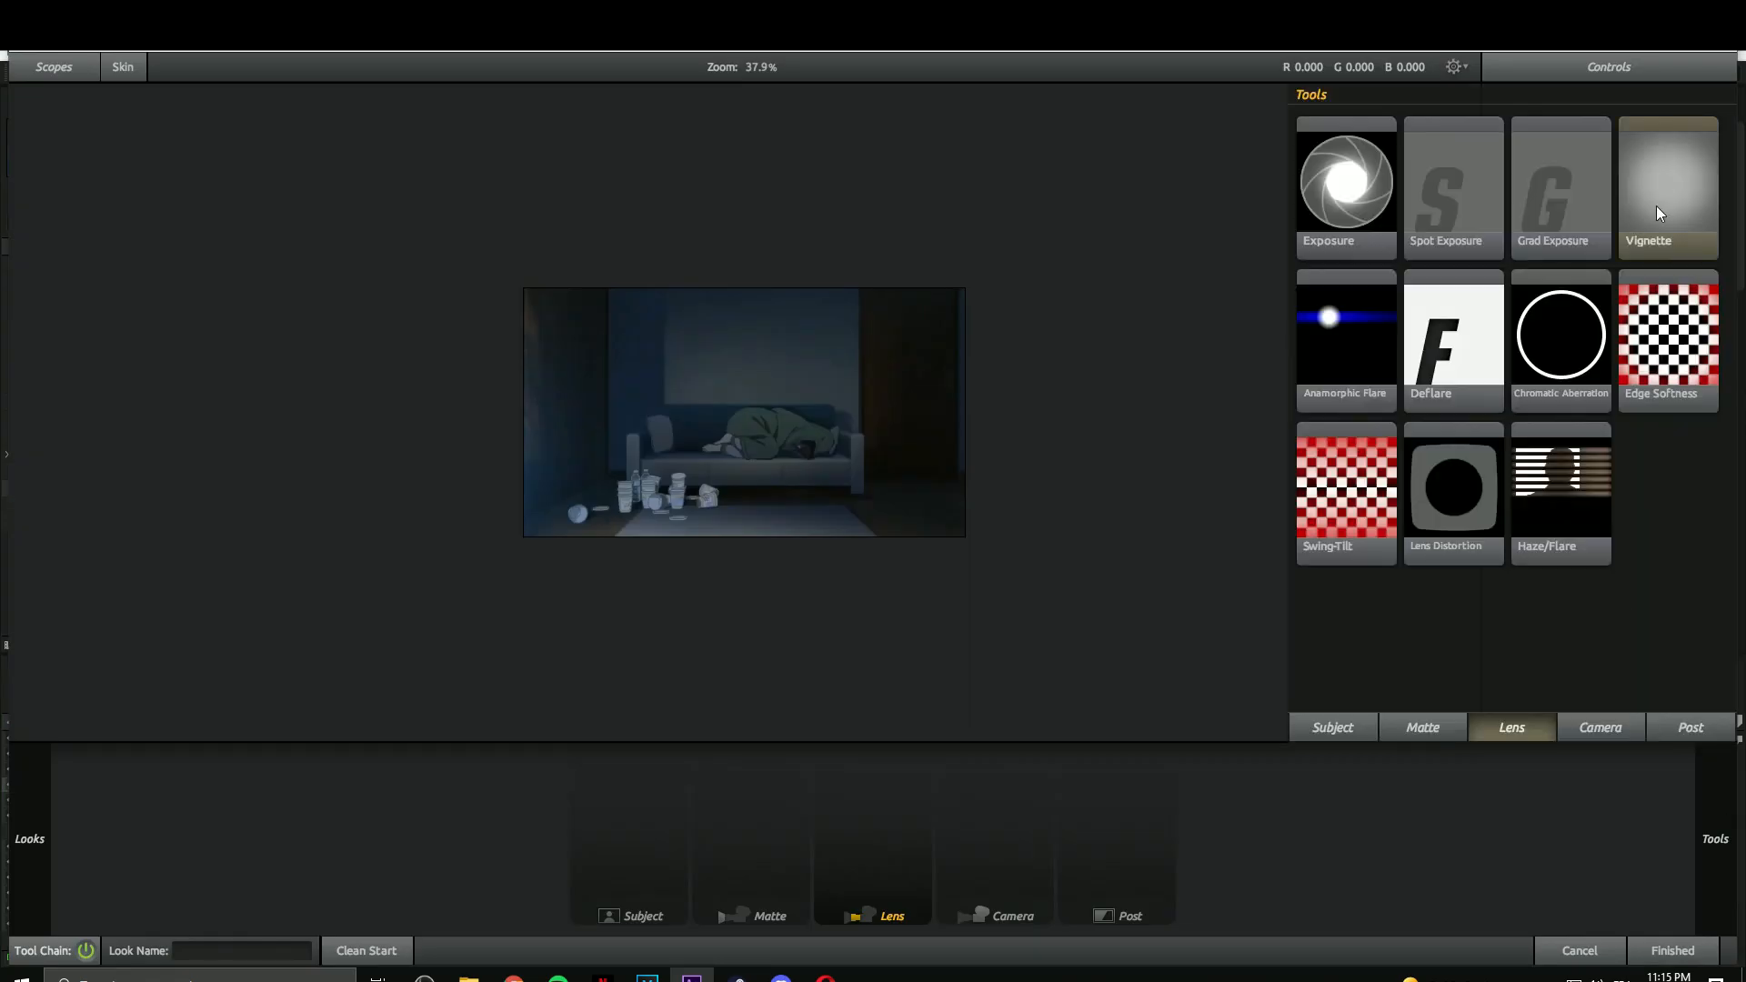
Build a Magic Bullet Looks grade with Vignette and 2-Strip Process for the floating duplicate, adjusting the vignette around the figure.
{"action": "left_click_drag", "start_coordinate": [1345, 636], "coordinate": [1001, 818]}
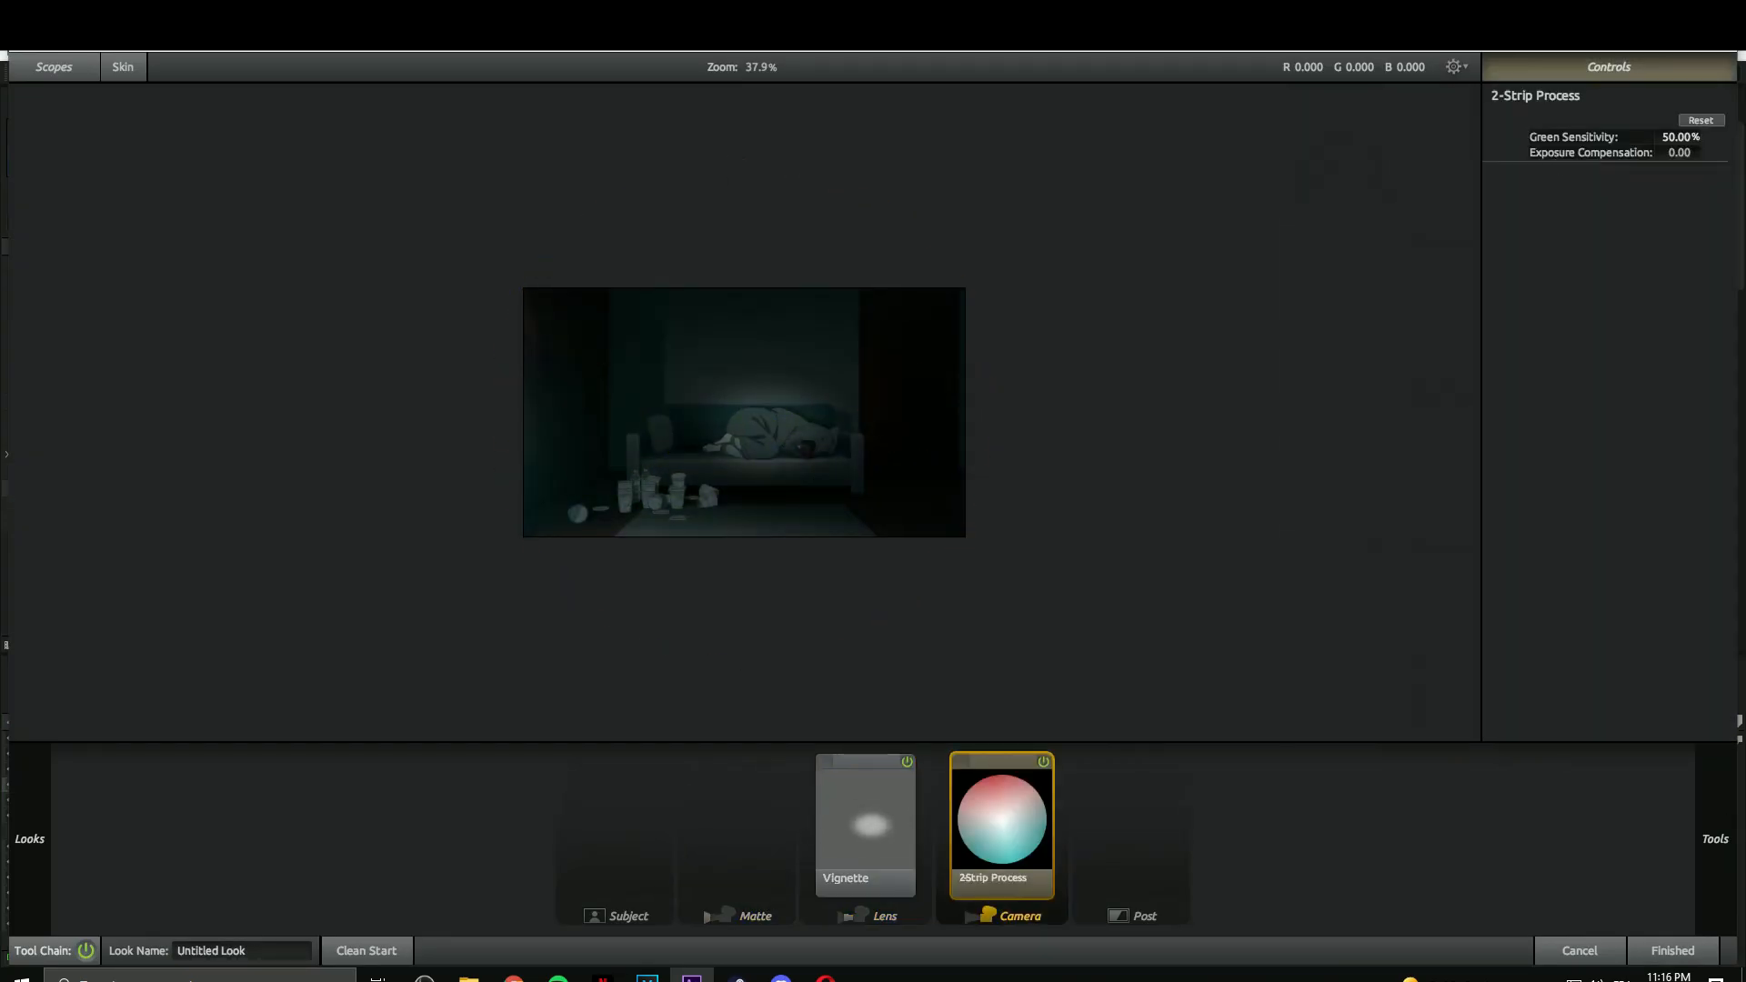
{"action": "left_click_drag", "start_coordinate": [783, 406], "coordinate": [874, 382]}
{"action": "left_click_drag", "start_coordinate": [804, 349], "coordinate": [759, 298]}
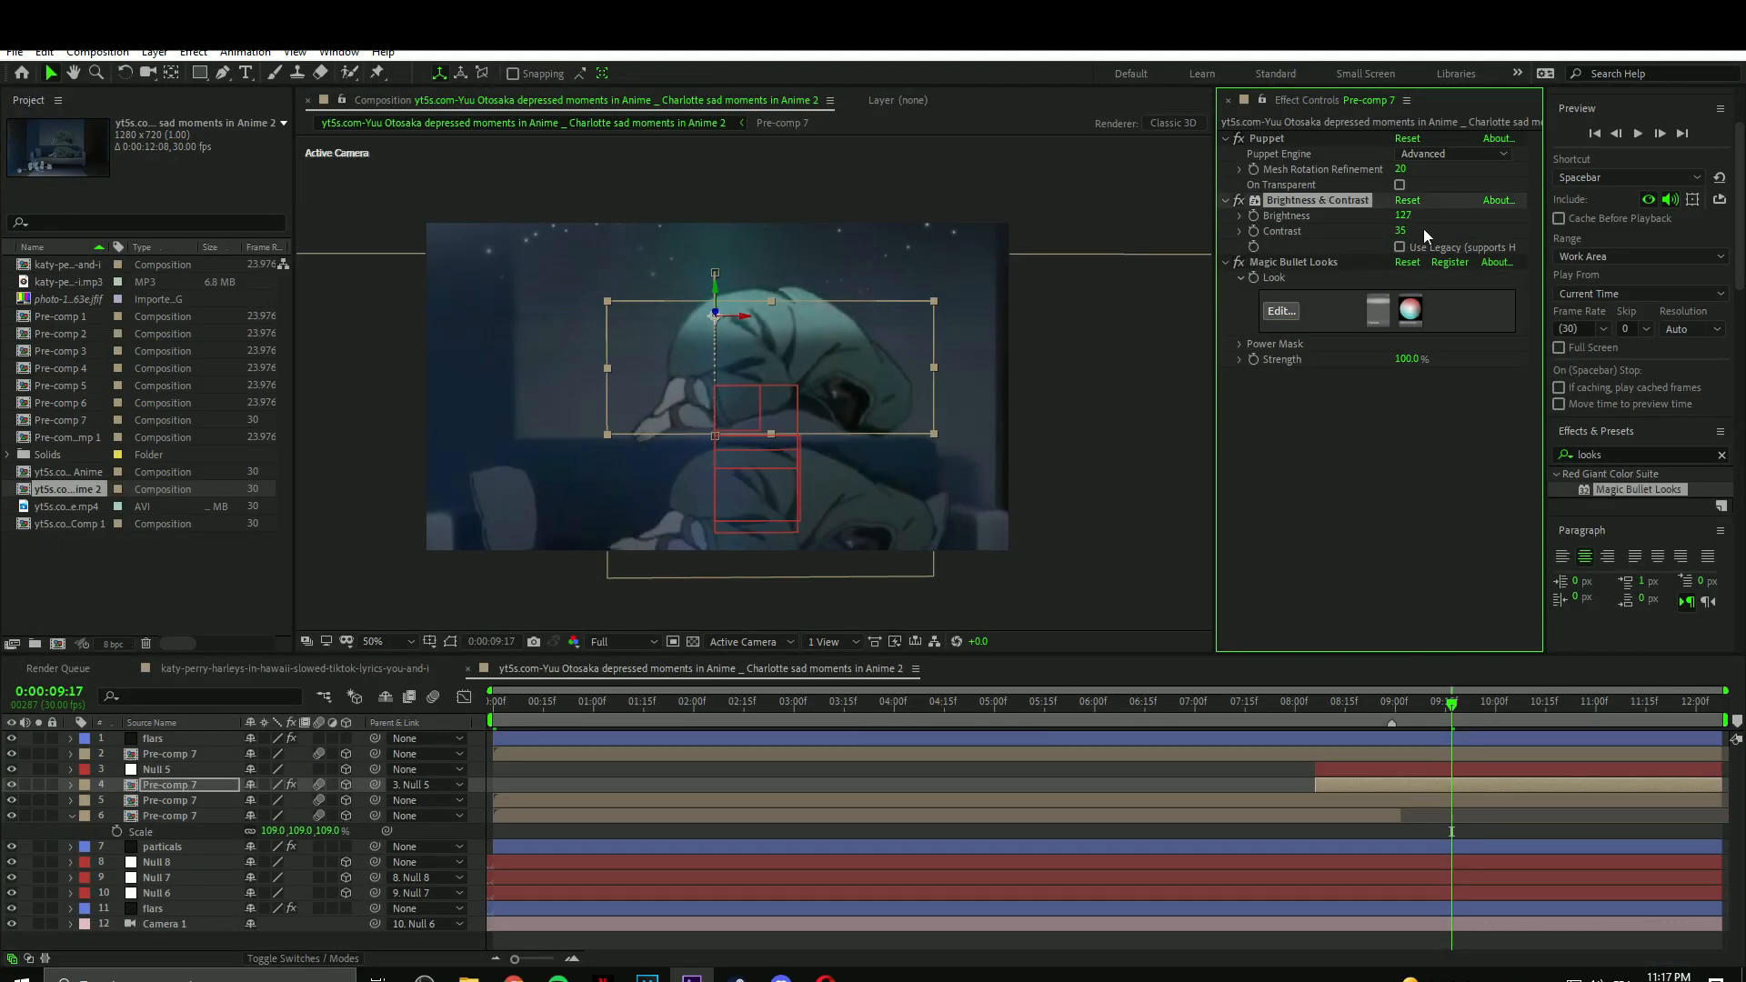
Add a Glow effect to the floating duplicate with Color B set to white.
{"action": "left_click", "coordinate": [1218, 785]}
{"action": "type", "text": "glow"}
{"action": "left_click_drag", "start_coordinate": [1628, 635], "coordinate": [1421, 785]}
{"action": "left_click", "coordinate": [1404, 422]}
{"action": "left_click", "coordinate": [38, 85]}
{"action": "left_click", "coordinate": [433, 88]}
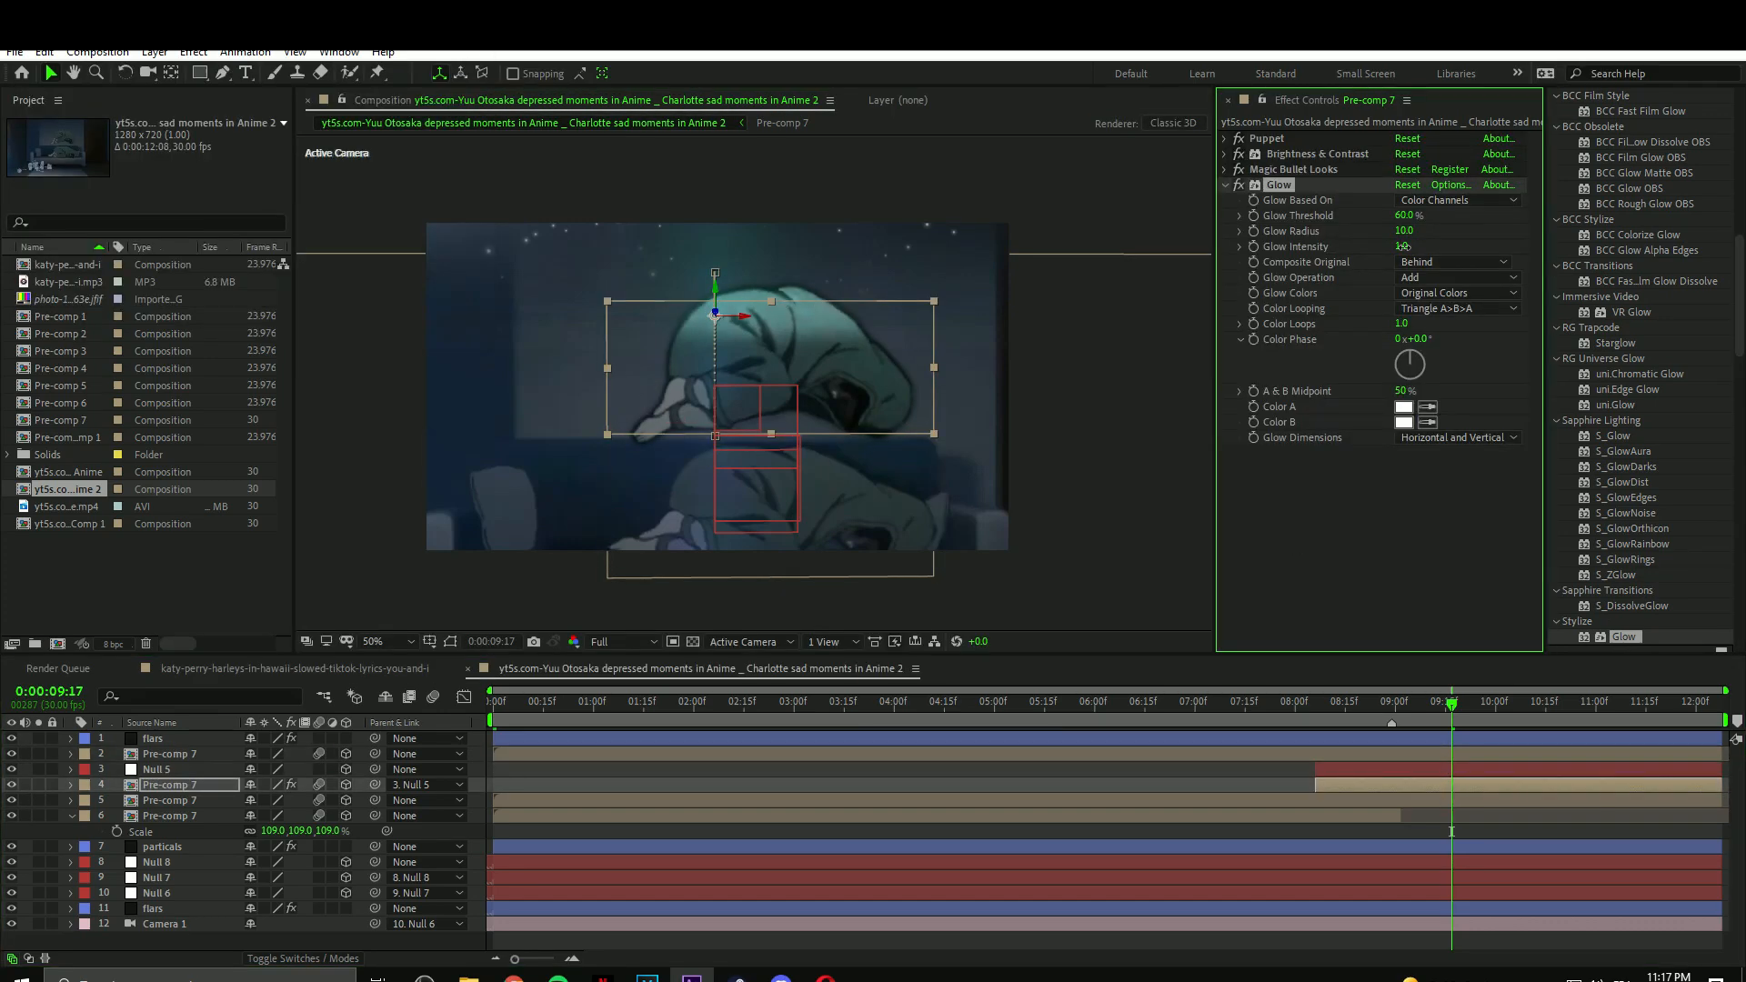
{"action": "left_click", "coordinate": [1225, 184]}
Set the floating duplicate's opacity to 60%, comparing the result at different times.
{"action": "key", "text": "t"}
{"action": "left_click", "coordinate": [256, 800]}
{"action": "left_click", "coordinate": [11, 800]}
{"action": "left_click", "coordinate": [256, 801]}
{"action": "left_click", "coordinate": [1538, 704]}
{"action": "left_click", "coordinate": [11, 801]}
{"action": "left_click", "coordinate": [253, 800]}
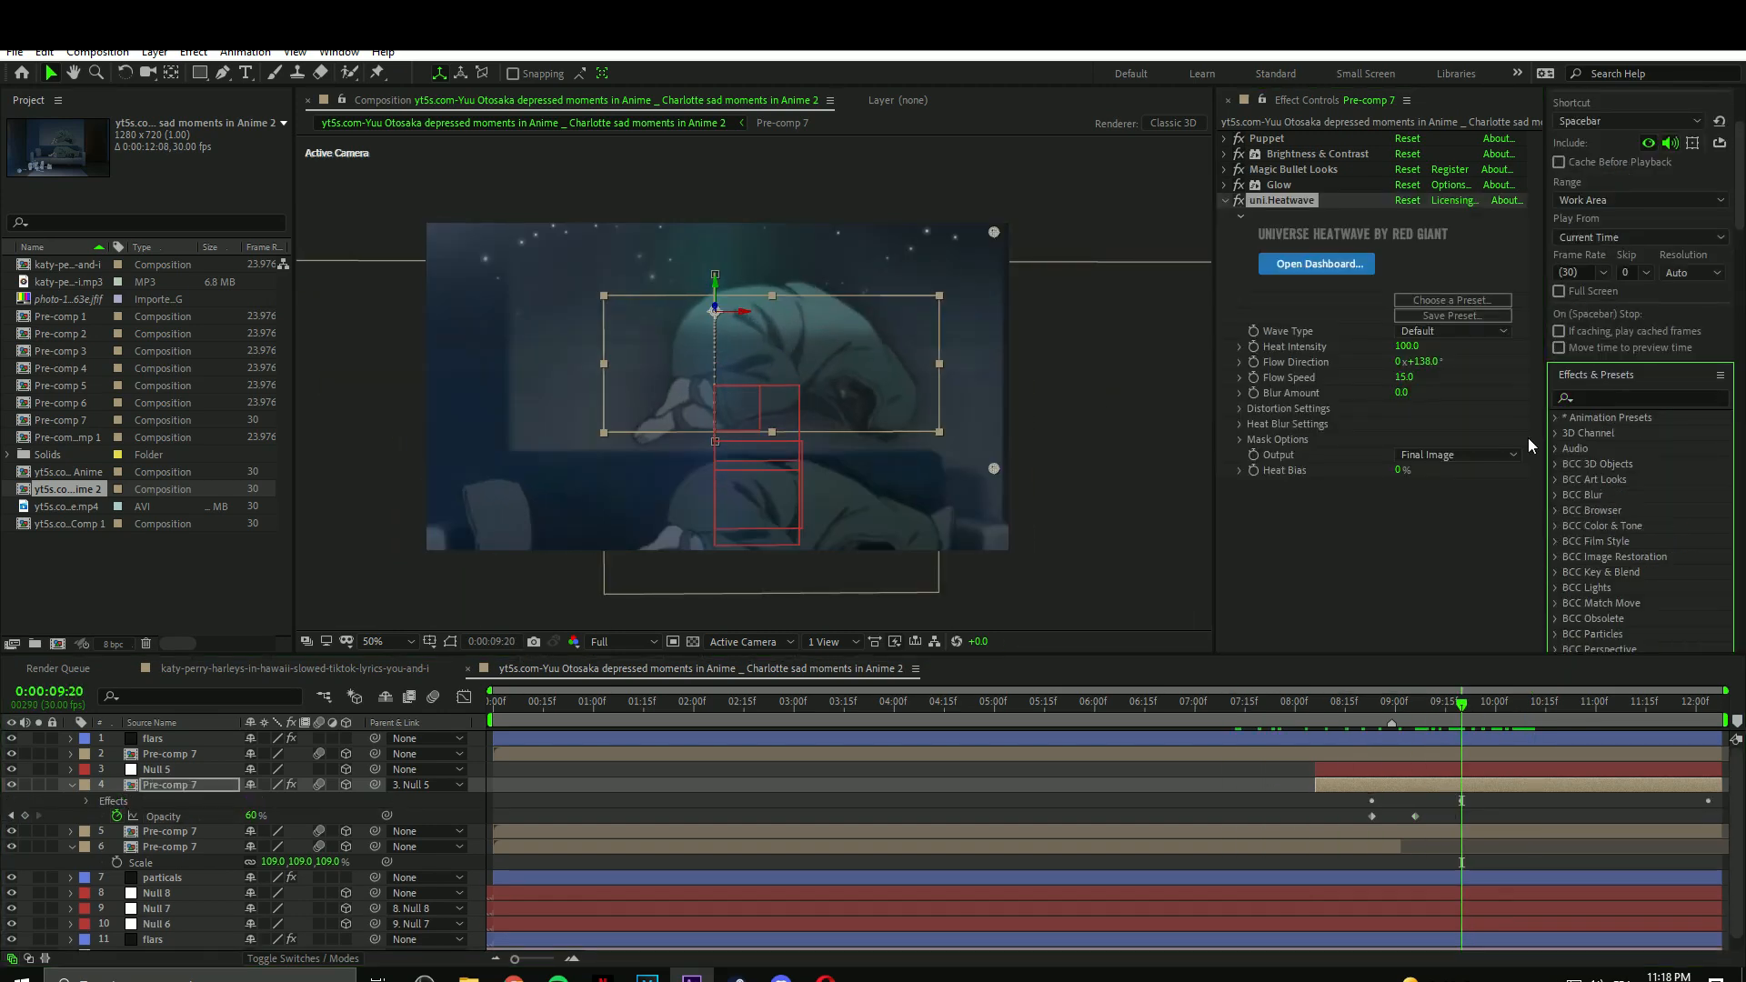
Move the floating duplicate's uni.Heatwave effect directly below Puppet, above Brightness & Contrast, and collapse the layer's keyframes.
{"action": "left_click", "coordinate": [1505, 705]}
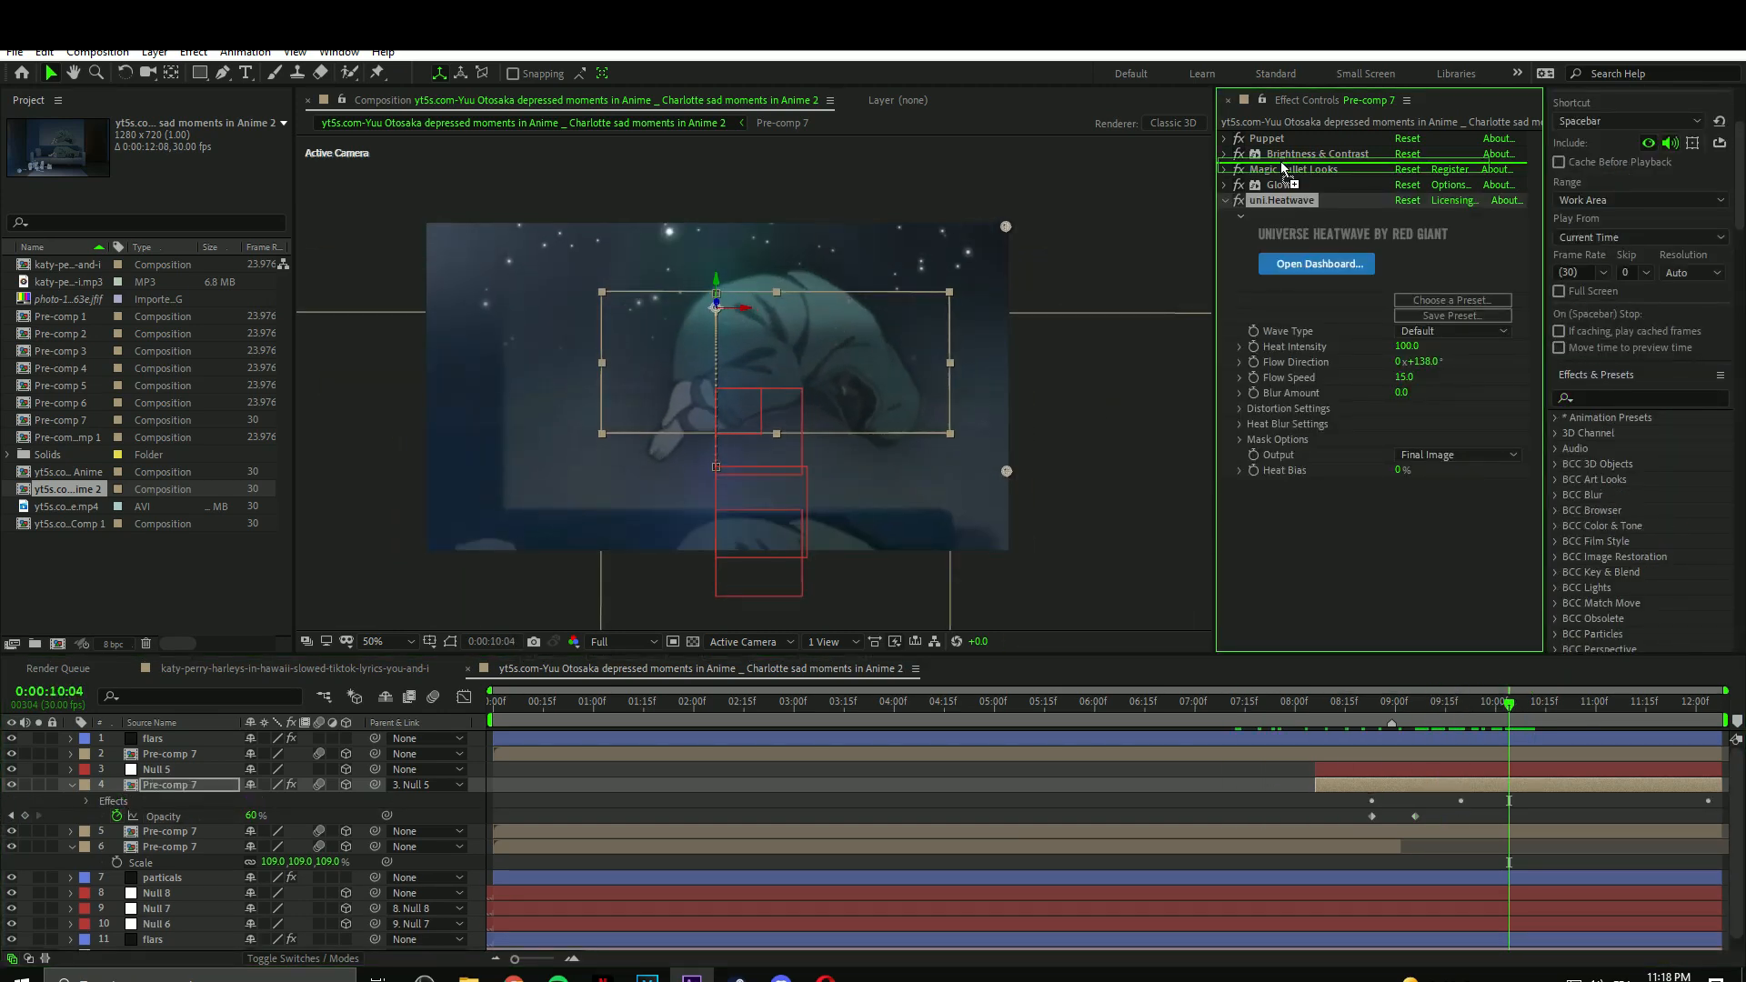
{"action": "left_click_drag", "start_coordinate": [1284, 168], "coordinate": [1238, 148]}
{"action": "left_click_drag", "start_coordinate": [1473, 710], "coordinate": [1525, 710]}
{"action": "left_click", "coordinate": [1227, 154]}
{"action": "left_click", "coordinate": [1274, 809]}
{"action": "key", "text": "u"}
Create an adjustment layer above all layers and trim it to a short span around 0:00:09:00.
{"action": "left_click_drag", "start_coordinate": [1305, 706], "coordinate": [1359, 742]}
{"action": "key", "text": "ctrl+alt+y"}
{"action": "key", "text": "alt+["}
{"action": "left_click_drag", "start_coordinate": [1652, 739], "coordinate": [1464, 739]}
Apply a saved preset with S_Shake and S_TimeWarpRGB to the adjustment layer and delete the unneeded effect.
{"action": "left_click", "coordinate": [246, 53]}
{"action": "mouse_move", "coordinate": [1410, 739]}
{"action": "left_mouse_down"}
{"action": "mouse_move", "coordinate": [1445, 739]}
{"action": "mouse_move", "coordinate": [1413, 741]}
{"action": "left_mouse_up"}
{"action": "left_click", "coordinate": [264, 91]}
{"action": "left_click", "coordinate": [1259, 652]}
{"action": "left_click", "coordinate": [1276, 571]}
{"action": "key", "text": "Delete"}
Easy-ease the S_Shake amplitude and frequency keyframes and move their last pair to about 0:00:09:04.
{"action": "left_click", "coordinate": [1393, 706]}
{"action": "left_click", "coordinate": [1419, 791]}
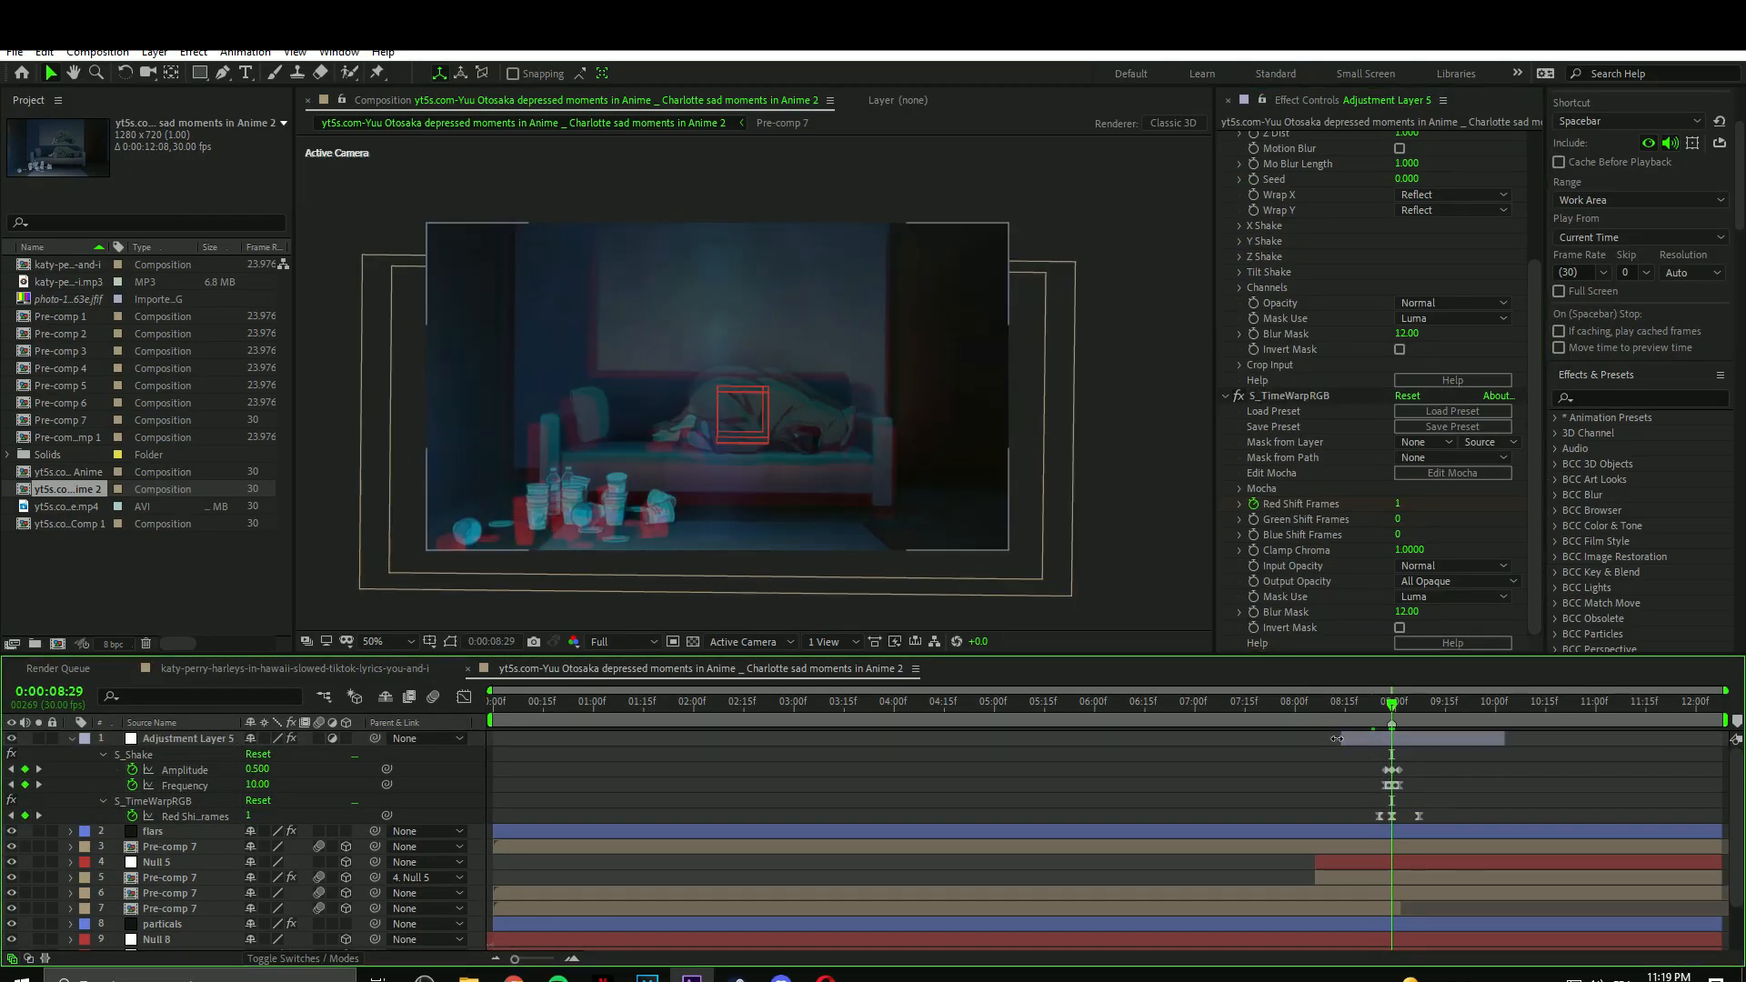
{"action": "key", "text": "equal"}
{"action": "left_click", "coordinate": [1390, 706]}
{"action": "key", "text": "space"}
{"action": "key", "text": "space"}
{"action": "left_click", "coordinate": [1447, 707]}
{"action": "left_click_drag", "start_coordinate": [1468, 792], "coordinate": [1428, 764]}
{"action": "key", "text": "F9"}
{"action": "left_click_drag", "start_coordinate": [1460, 786], "coordinate": [1480, 788]}
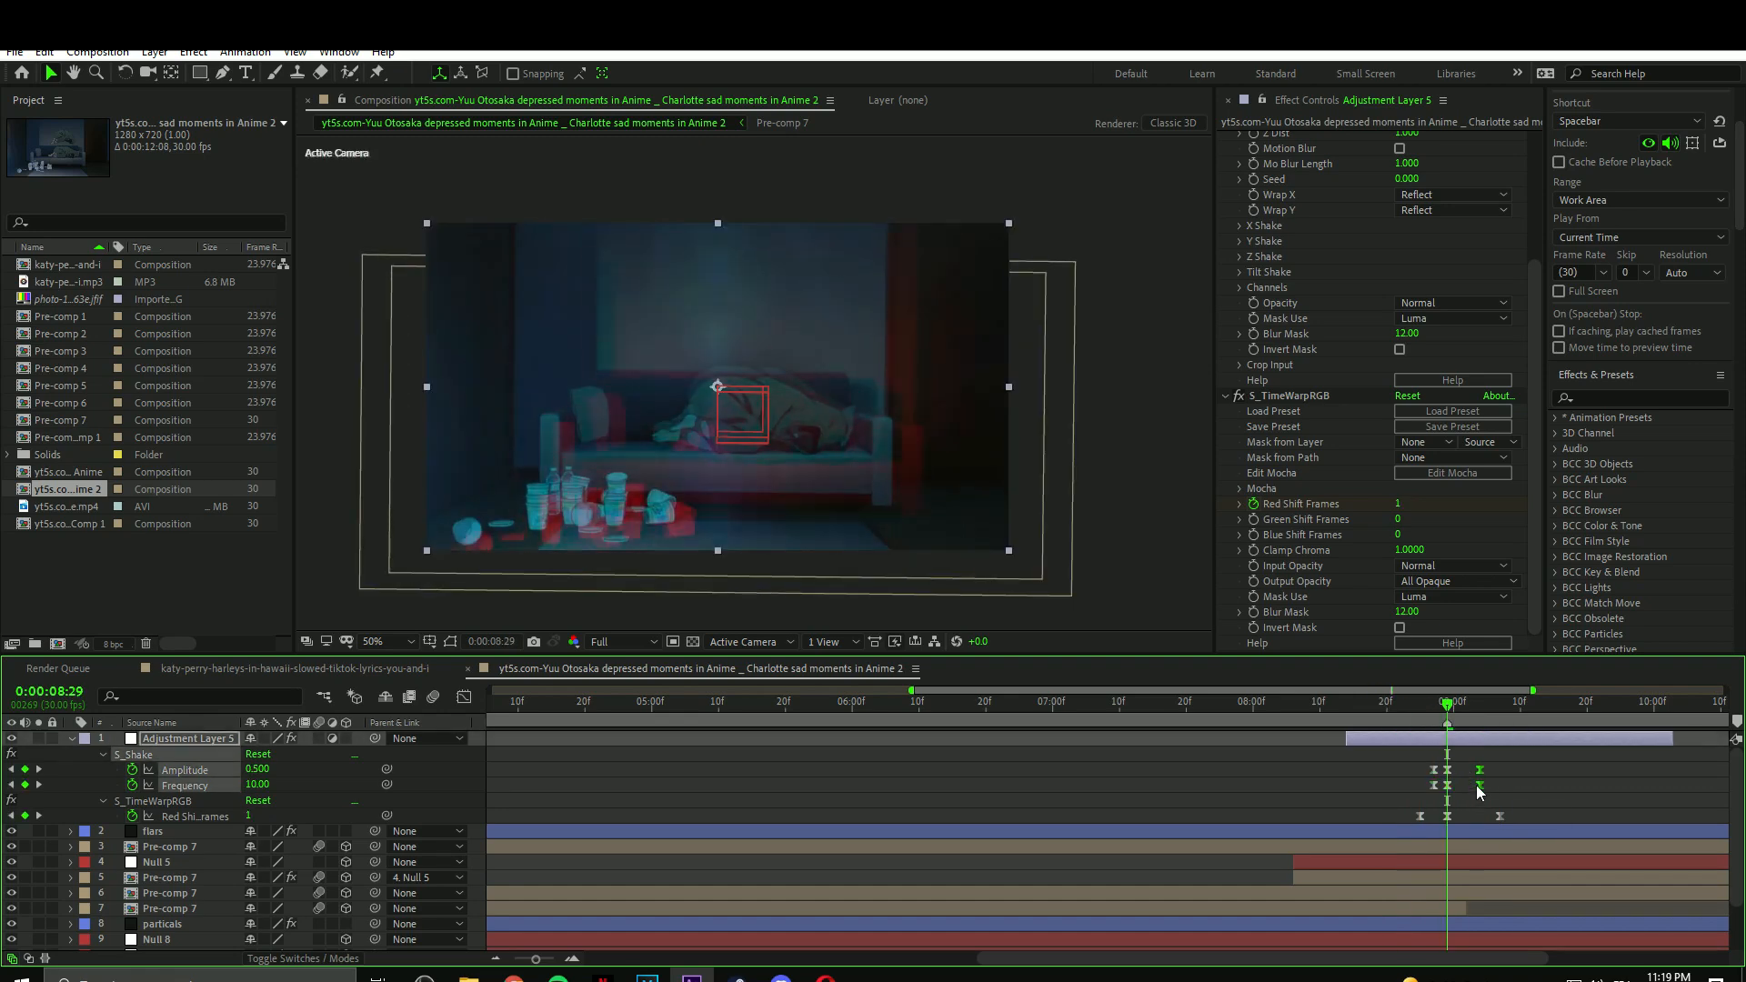
Move S_TimeWarpRGB above S_Shake and add BCC Lens Blur OBS to the adjustment layer.
{"action": "left_click", "coordinate": [1226, 396]}
{"action": "left_click_drag", "start_coordinate": [1288, 571], "coordinate": [1288, 136]}
{"action": "left_click", "coordinate": [1634, 396]}
{"action": "type", "text": "bcc lens"}
{"action": "double_click", "coordinate": [1638, 583]}
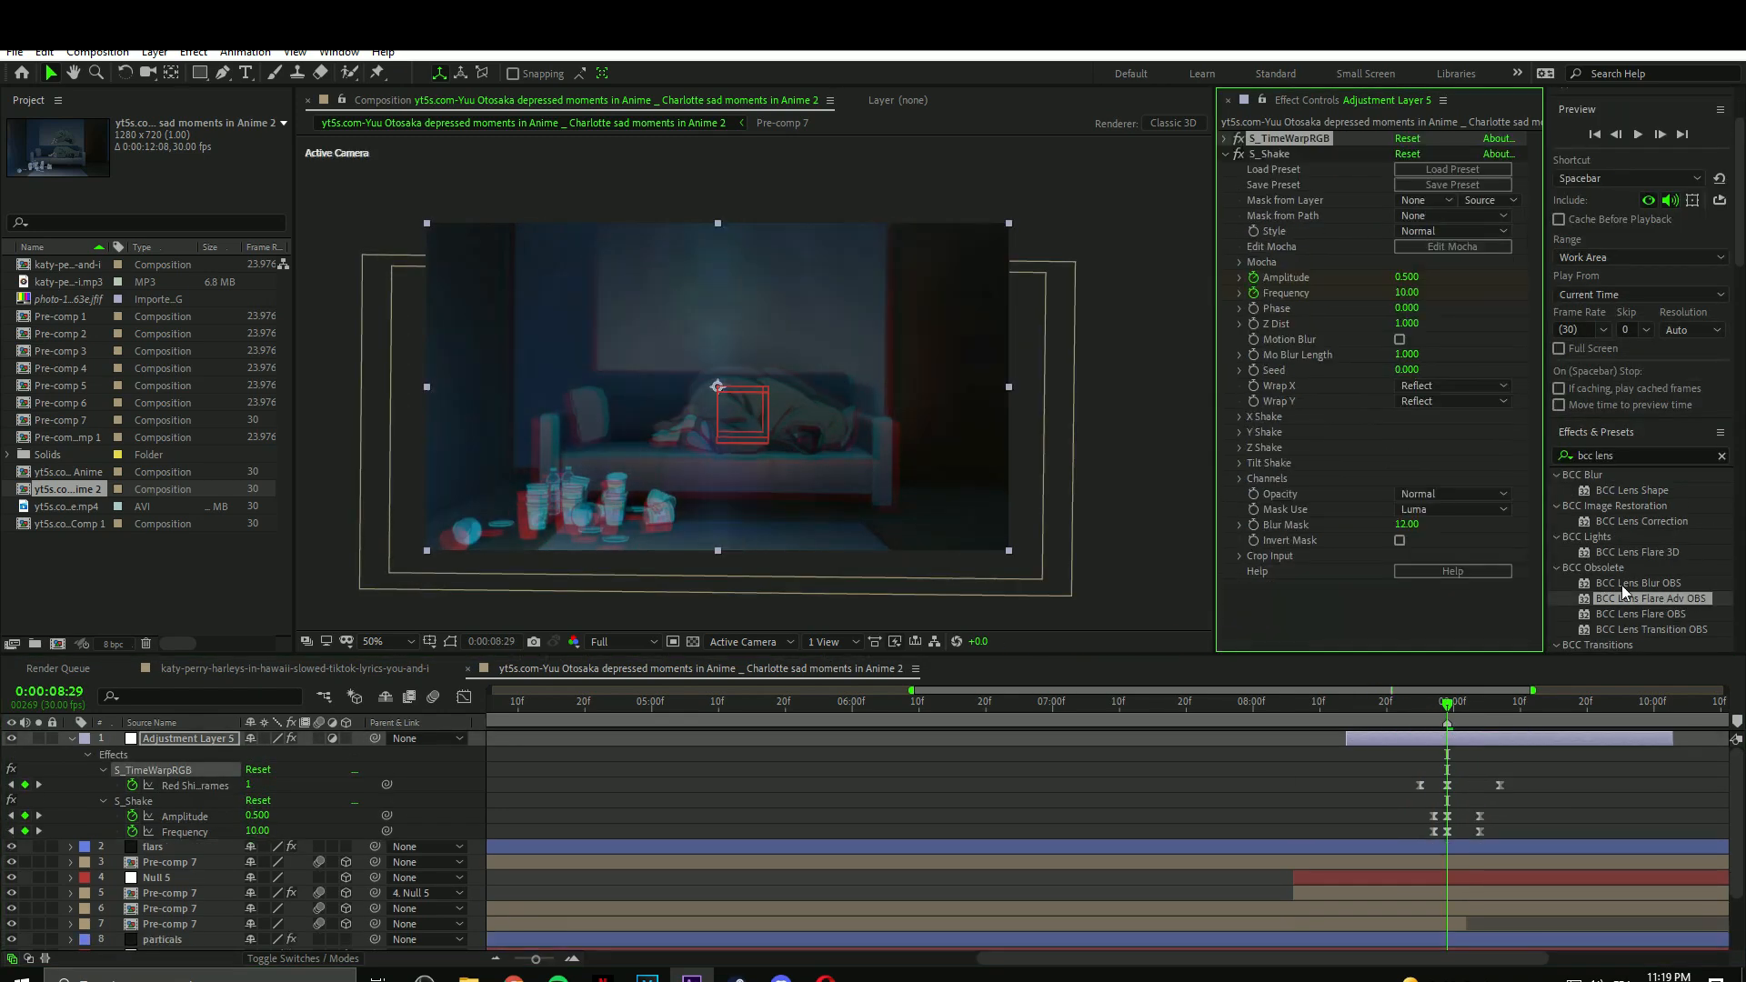
Keyframe the lens blur's Iris Scale at 0:00:08:29, with 0 shortly before it and at about 0:00:09:29.
{"action": "left_click", "coordinate": [1255, 473]}
{"action": "left_click", "coordinate": [1431, 708]}
{"action": "left_click", "coordinate": [1404, 473]}
{"action": "type", "text": "0"}
{"action": "left_click", "coordinate": [1540, 706]}
{"action": "left_click_drag", "start_coordinate": [1539, 848], "coordinate": [1647, 848]}
Easy-ease the Iris Scale keyframes, shape the curve into a sharp rise with a long falloff, and preview it.
{"action": "left_click_drag", "start_coordinate": [1710, 864], "coordinate": [1392, 834]}
{"action": "key", "text": "F9"}
{"action": "key", "text": "shift+F3"}
{"action": "left_click_drag", "start_coordinate": [1520, 737], "coordinate": [1354, 764]}
{"action": "left_click_drag", "start_coordinate": [1515, 745], "coordinate": [1453, 745]}
{"action": "left_click_drag", "start_coordinate": [1581, 910], "coordinate": [1553, 910]}
{"action": "left_click", "coordinate": [1354, 706]}
{"action": "key", "text": "space"}
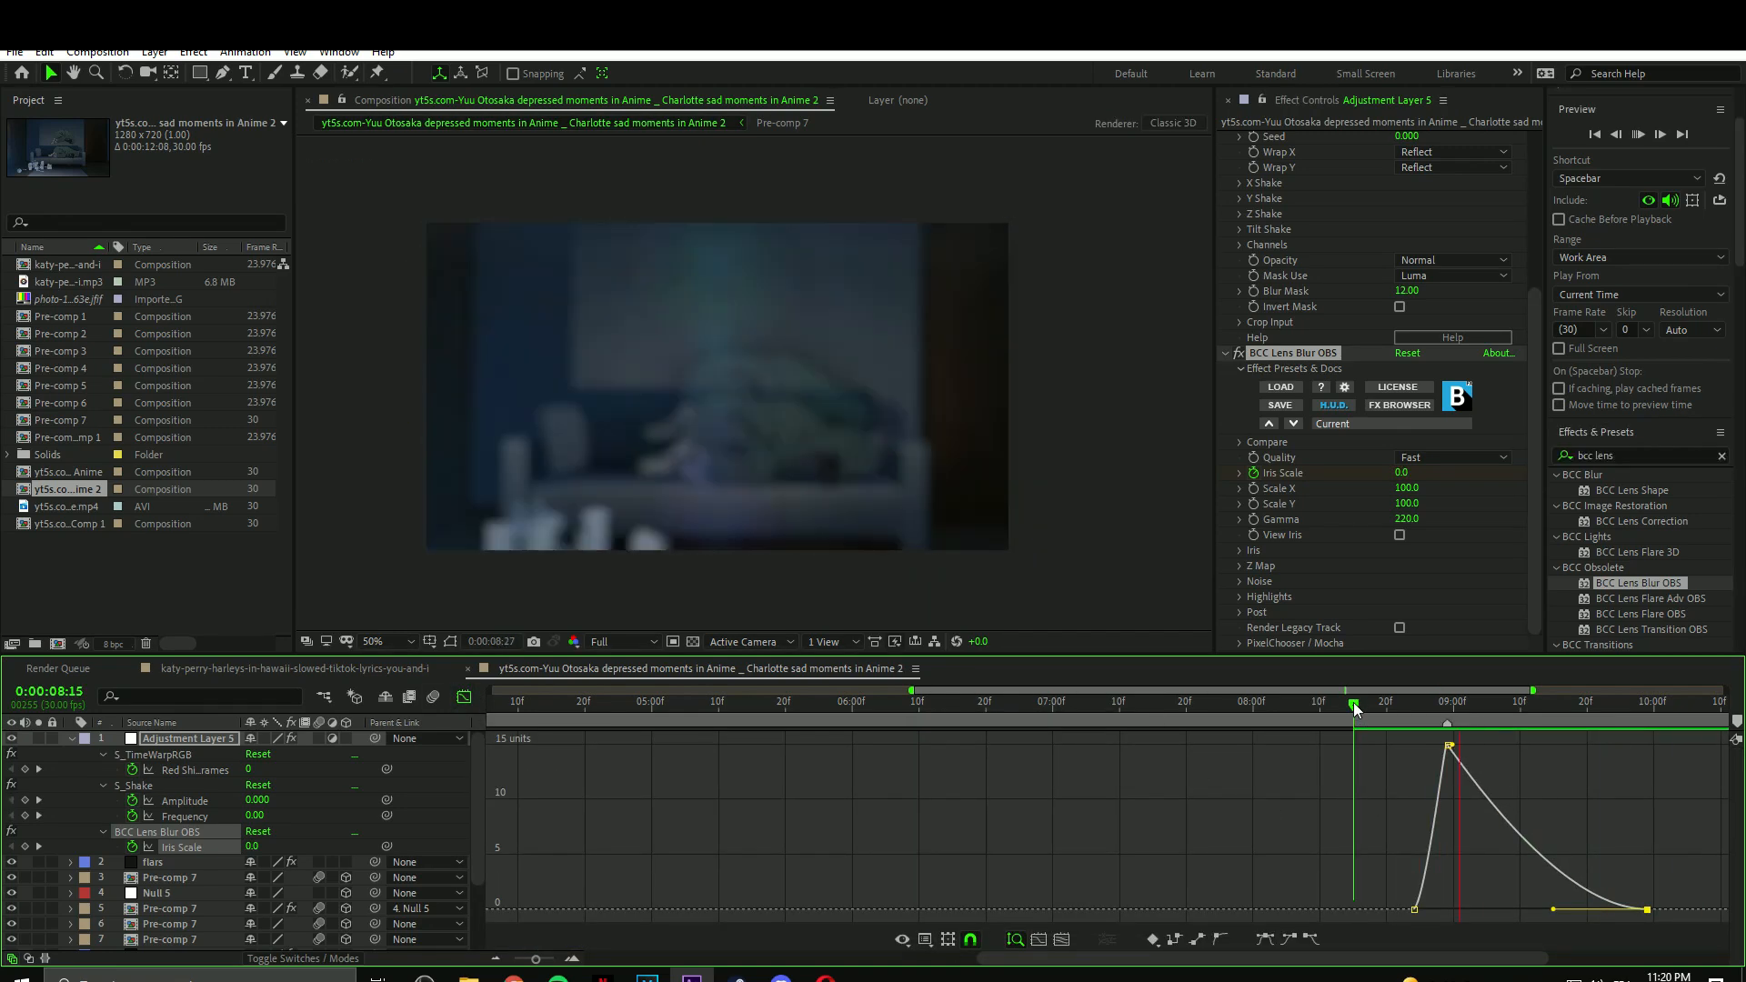
{"action": "left_click", "coordinate": [1548, 706]}
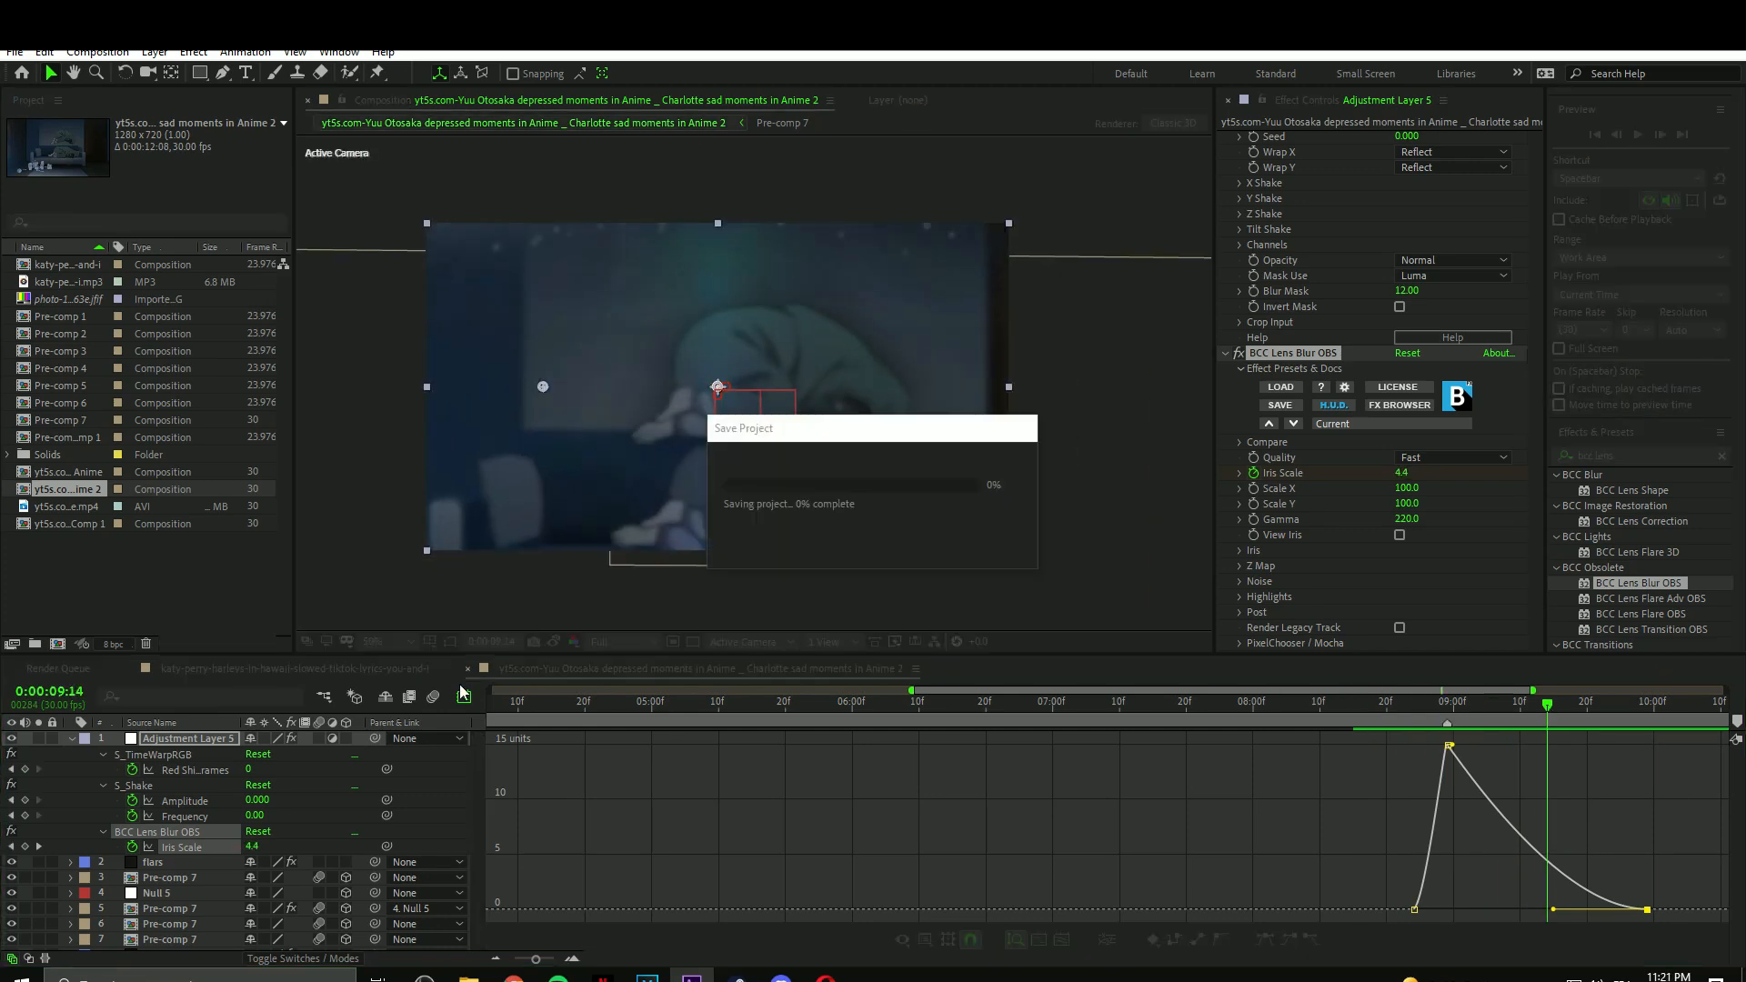
{"action": "left_click", "coordinate": [464, 698]}
Pre-compose all layers into one pre-composition and create a new adjustment layer above it.
{"action": "left_click", "coordinate": [72, 739]}
{"action": "left_click", "coordinate": [1355, 752]}
{"action": "key", "text": "ctrl+a"}
{"action": "right_click", "coordinate": [1408, 741]}
{"action": "left_click", "coordinate": [1475, 663]}
{"action": "key", "text": "Return"}
{"action": "left_click_drag", "start_coordinate": [1548, 706], "coordinate": [1674, 706]}
{"action": "key", "text": "ctrl+alt+y"}
Try several colour-correction presets on the new adjustment layer, including film damage cc and cc_purer.
{"action": "left_click", "coordinate": [1616, 456]}
{"action": "type", "text": "cc"}
{"action": "double_click", "coordinate": [1652, 553]}
{"action": "key", "text": "ctrl+z"}
{"action": "scroll", "coordinate": [1653, 552], "scroll_direction": "down", "scroll_amount": 5}
{"action": "double_click", "coordinate": [1658, 578]}
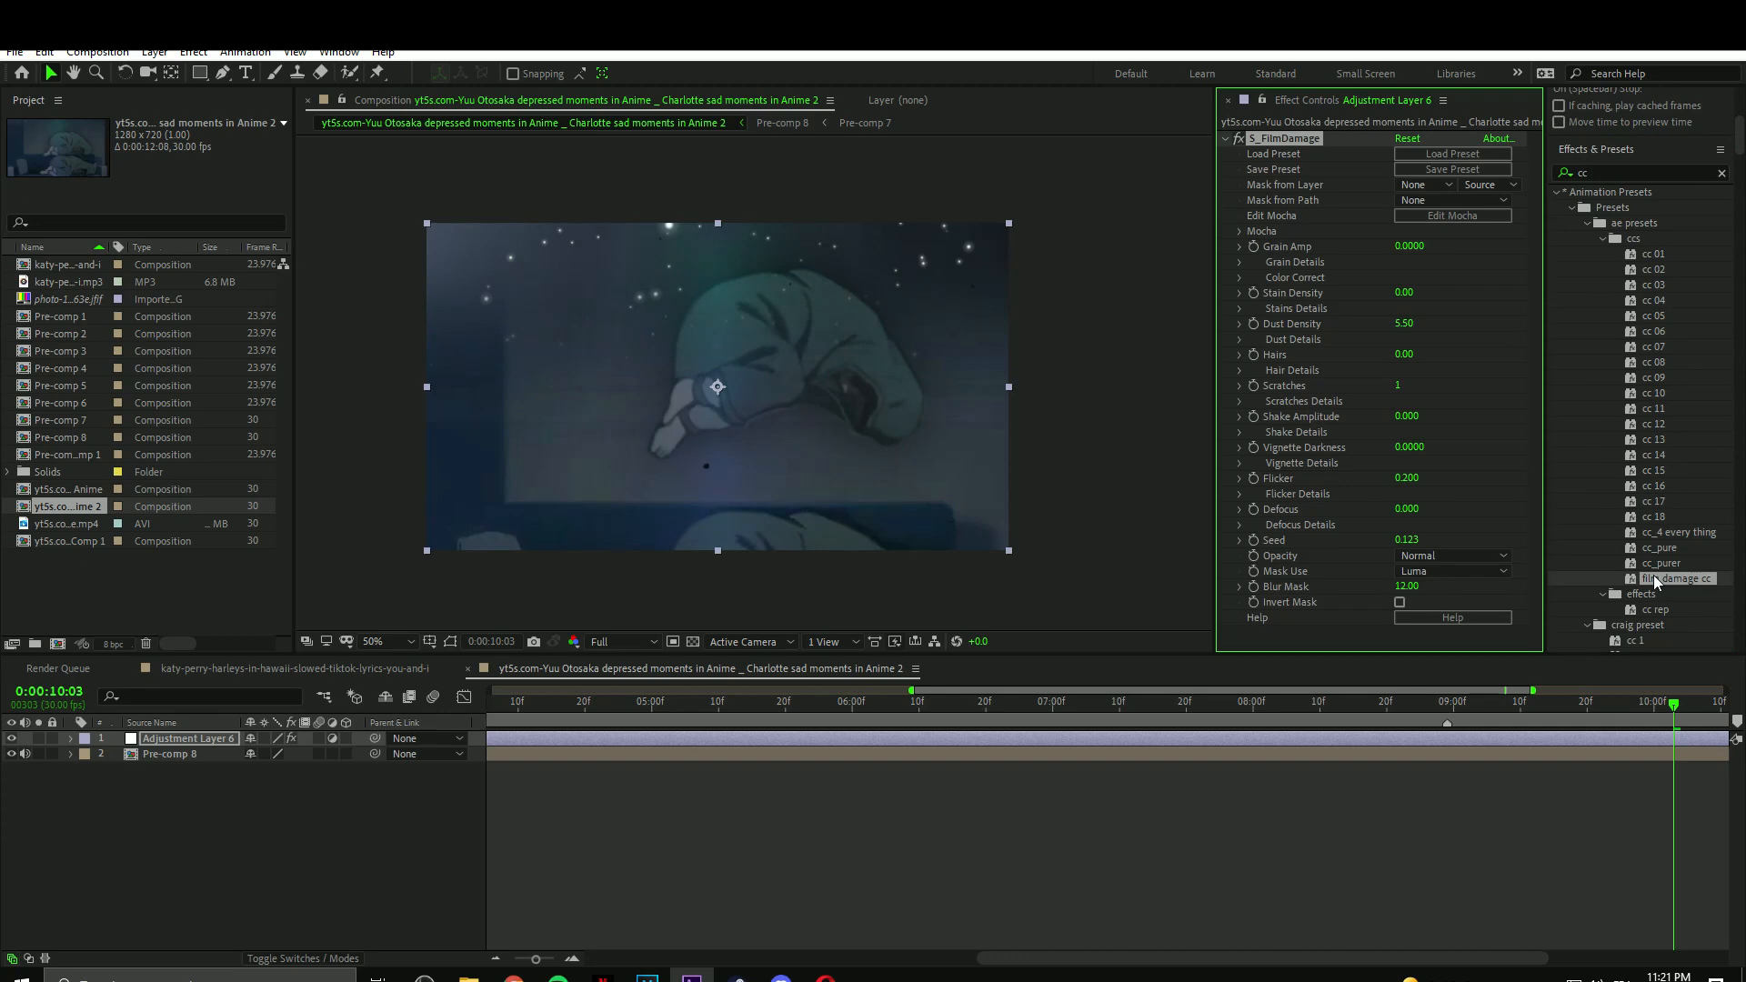
{"action": "double_click", "coordinate": [1661, 564]}
{"action": "key", "text": "ctrl+z"}
Try a saved colour-correction preset file on the adjustment layer and delete all of its effects.
{"action": "left_click", "coordinate": [1453, 153]}
{"action": "left_click", "coordinate": [92, 67]}
{"action": "double_click", "coordinate": [237, 191]}
{"action": "double_click", "coordinate": [291, 346]}
{"action": "double_click", "coordinate": [298, 364]}
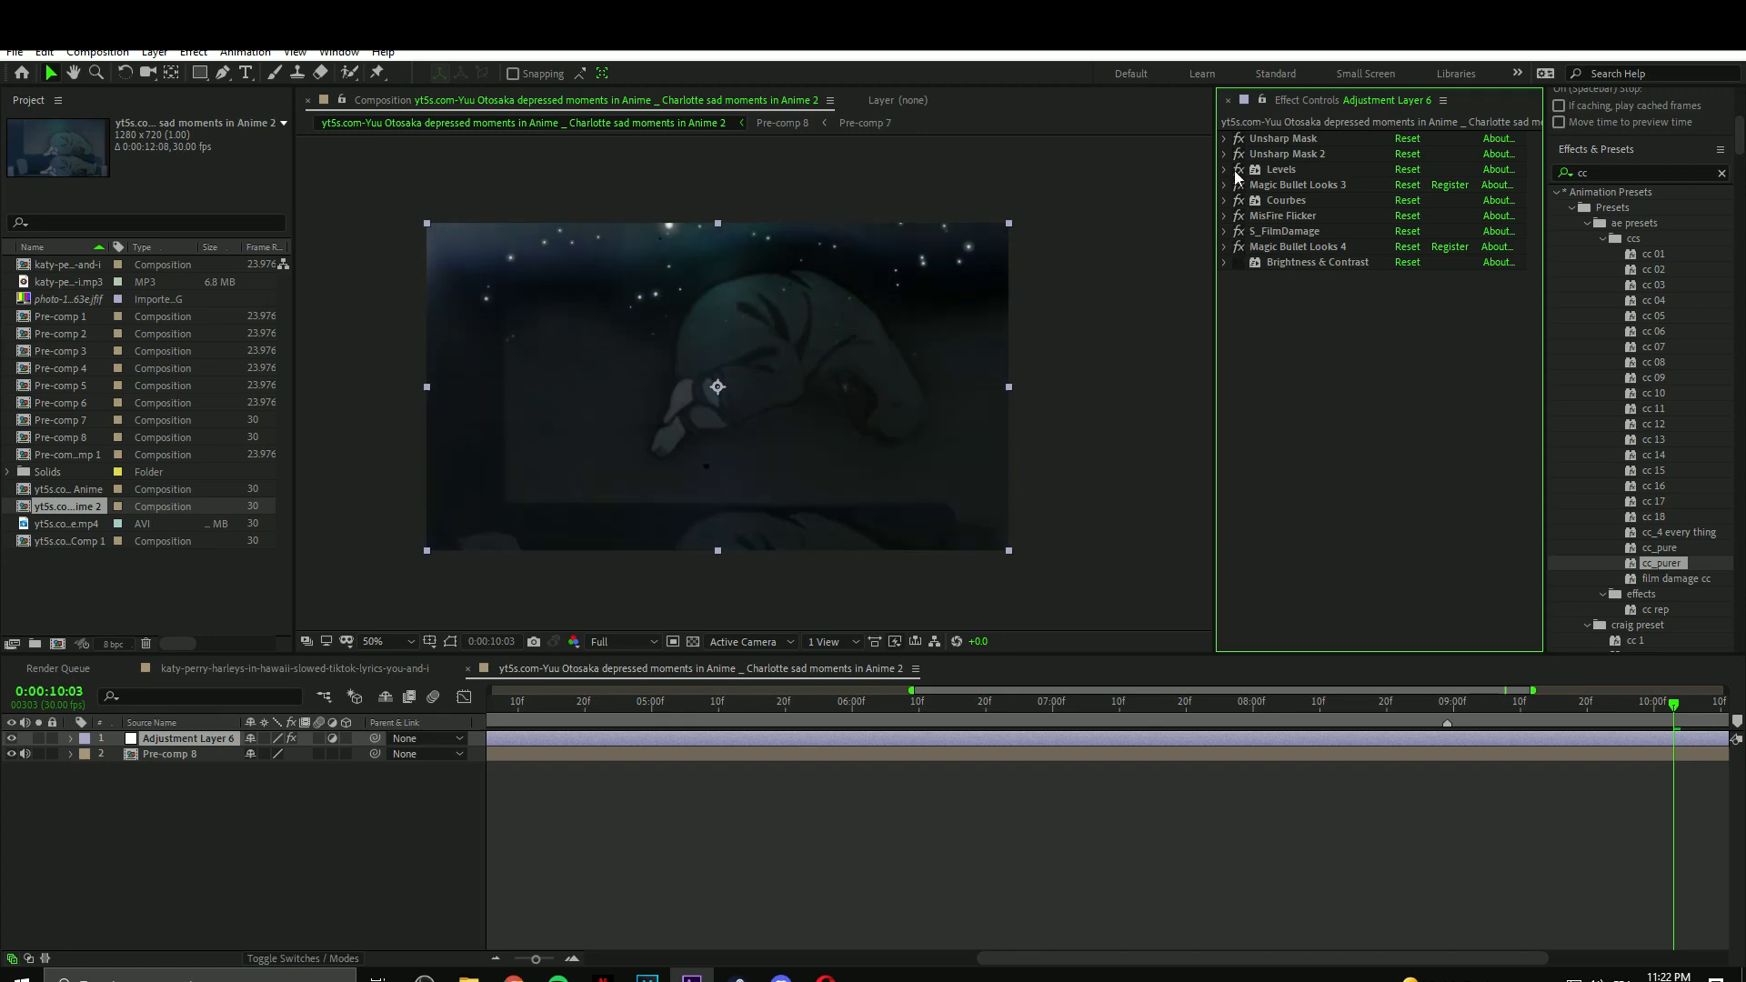
{"action": "key", "text": "ctrl+a"}
{"action": "key", "text": "Delete"}
Apply another saved colour preset to the adjustment layer and delete its sharpening effect with amount 180.
{"action": "left_click", "coordinate": [244, 54]}
{"action": "left_click", "coordinate": [296, 89]}
{"action": "double_click", "coordinate": [298, 381]}
{"action": "left_click", "coordinate": [1225, 379]}
{"action": "left_click", "coordinate": [1238, 303]}
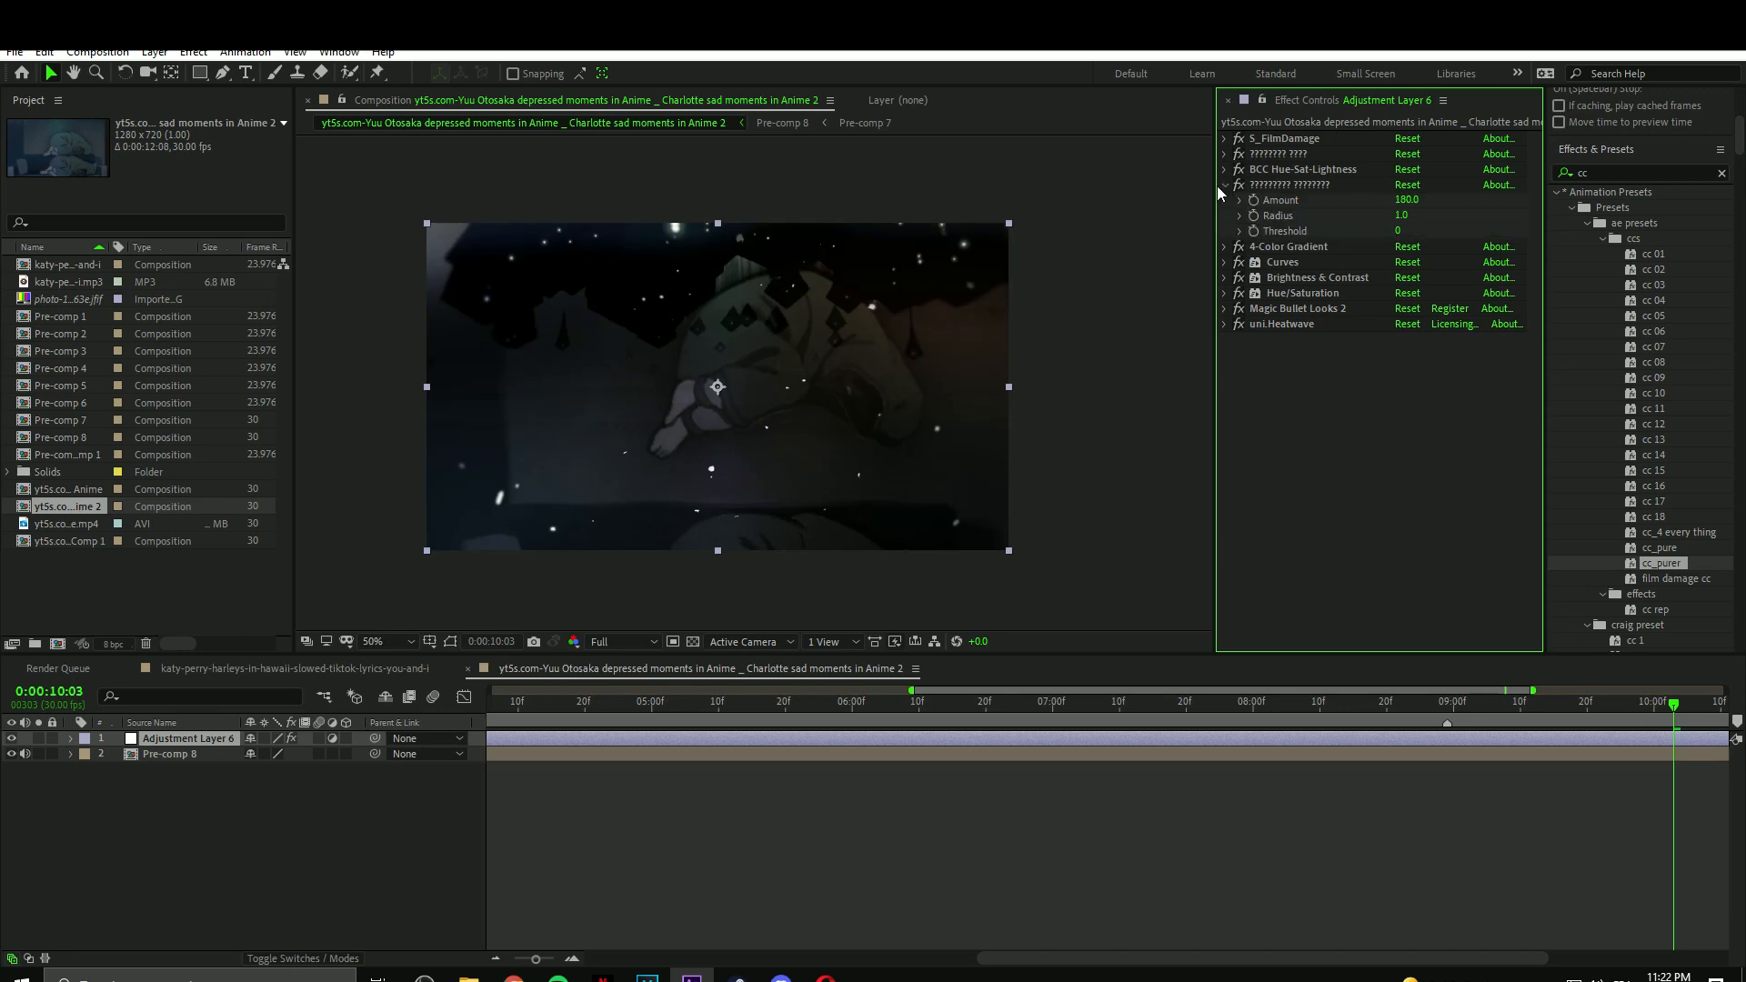
{"action": "left_click", "coordinate": [1288, 185]}
{"action": "key", "text": "Delete"}
Change the 4-Color Gradient's Color 2 to a blue-violet and Color 3 to a saturated light blue.
{"action": "left_click", "coordinate": [1225, 153]}
{"action": "left_click", "coordinate": [1404, 340]}
{"action": "left_click_drag", "start_coordinate": [254, 179], "coordinate": [298, 182]}
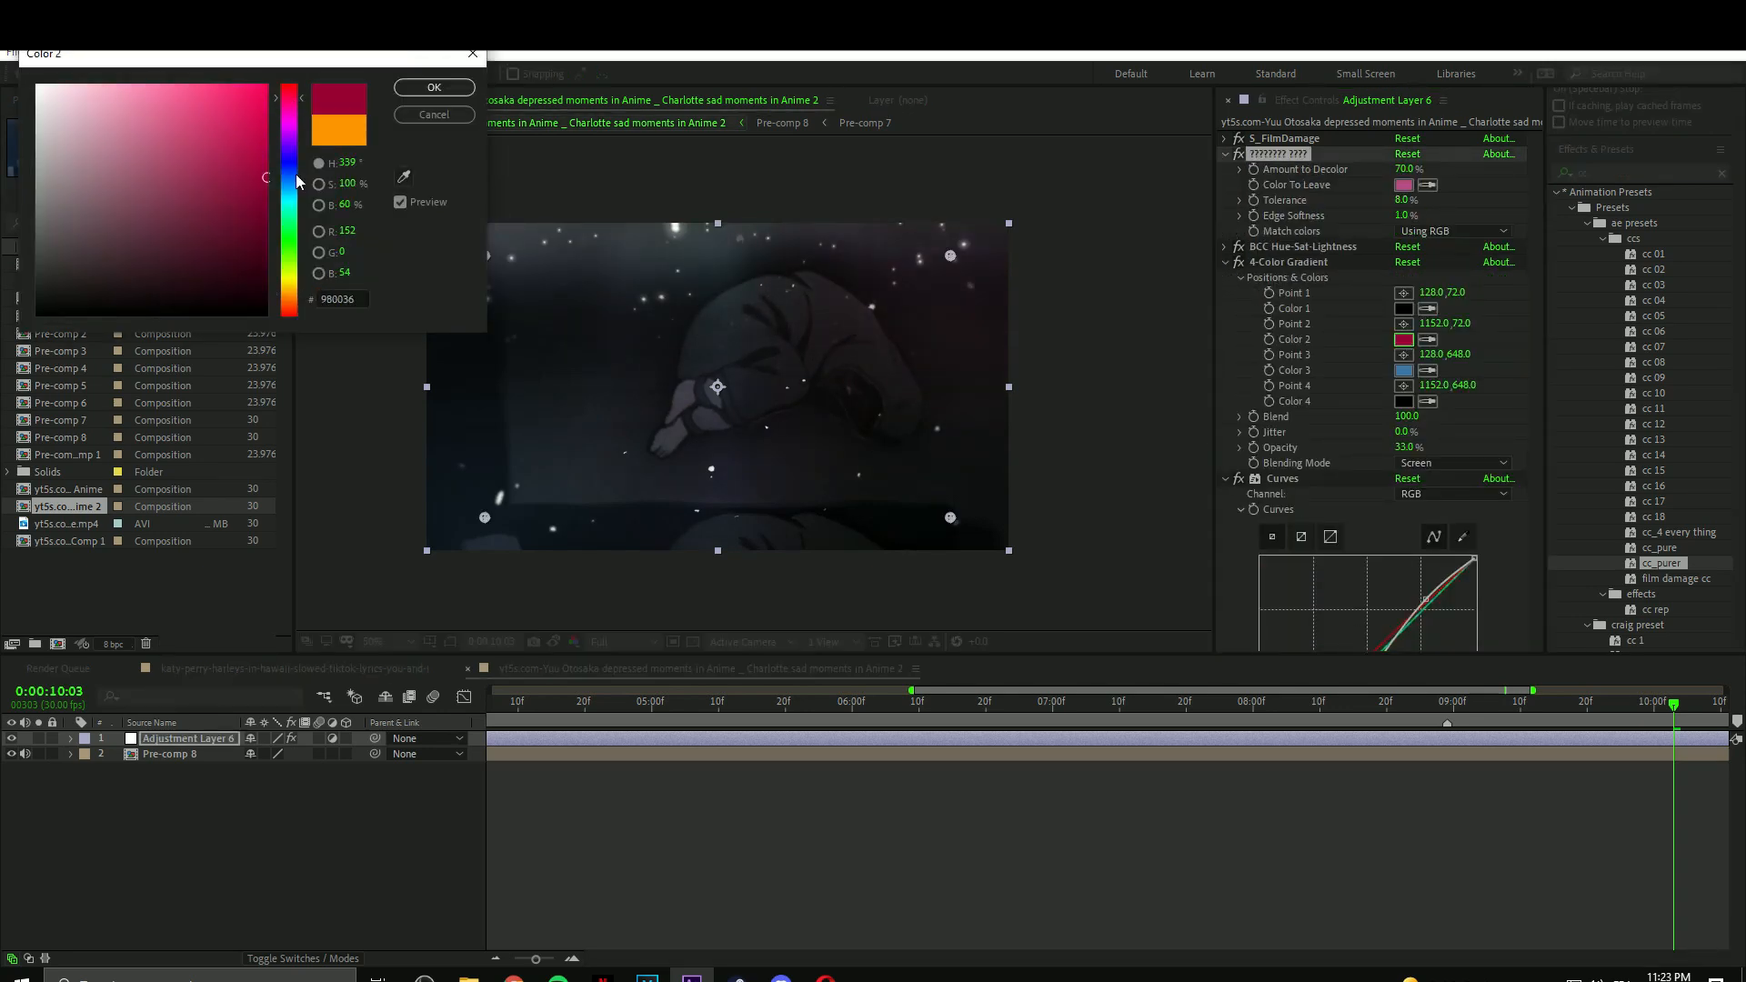
{"action": "left_click", "coordinate": [419, 89]}
{"action": "left_click", "coordinate": [1403, 371]}
{"action": "left_click_drag", "start_coordinate": [219, 118], "coordinate": [268, 86]}
{"action": "left_click_drag", "start_coordinate": [289, 184], "coordinate": [295, 194]}
{"action": "left_click", "coordinate": [427, 89]}
Delete the Hue/Saturation effect and move 4-Color Gradient to the beginning of the adjustment layer's effect stack.
{"action": "left_click_drag", "start_coordinate": [1298, 707], "coordinate": [1577, 720]}
{"action": "left_click", "coordinate": [1288, 262]}
{"action": "key", "text": "ctrl+a"}
{"action": "left_click", "coordinate": [1226, 262]}
{"action": "left_click", "coordinate": [1240, 293]}
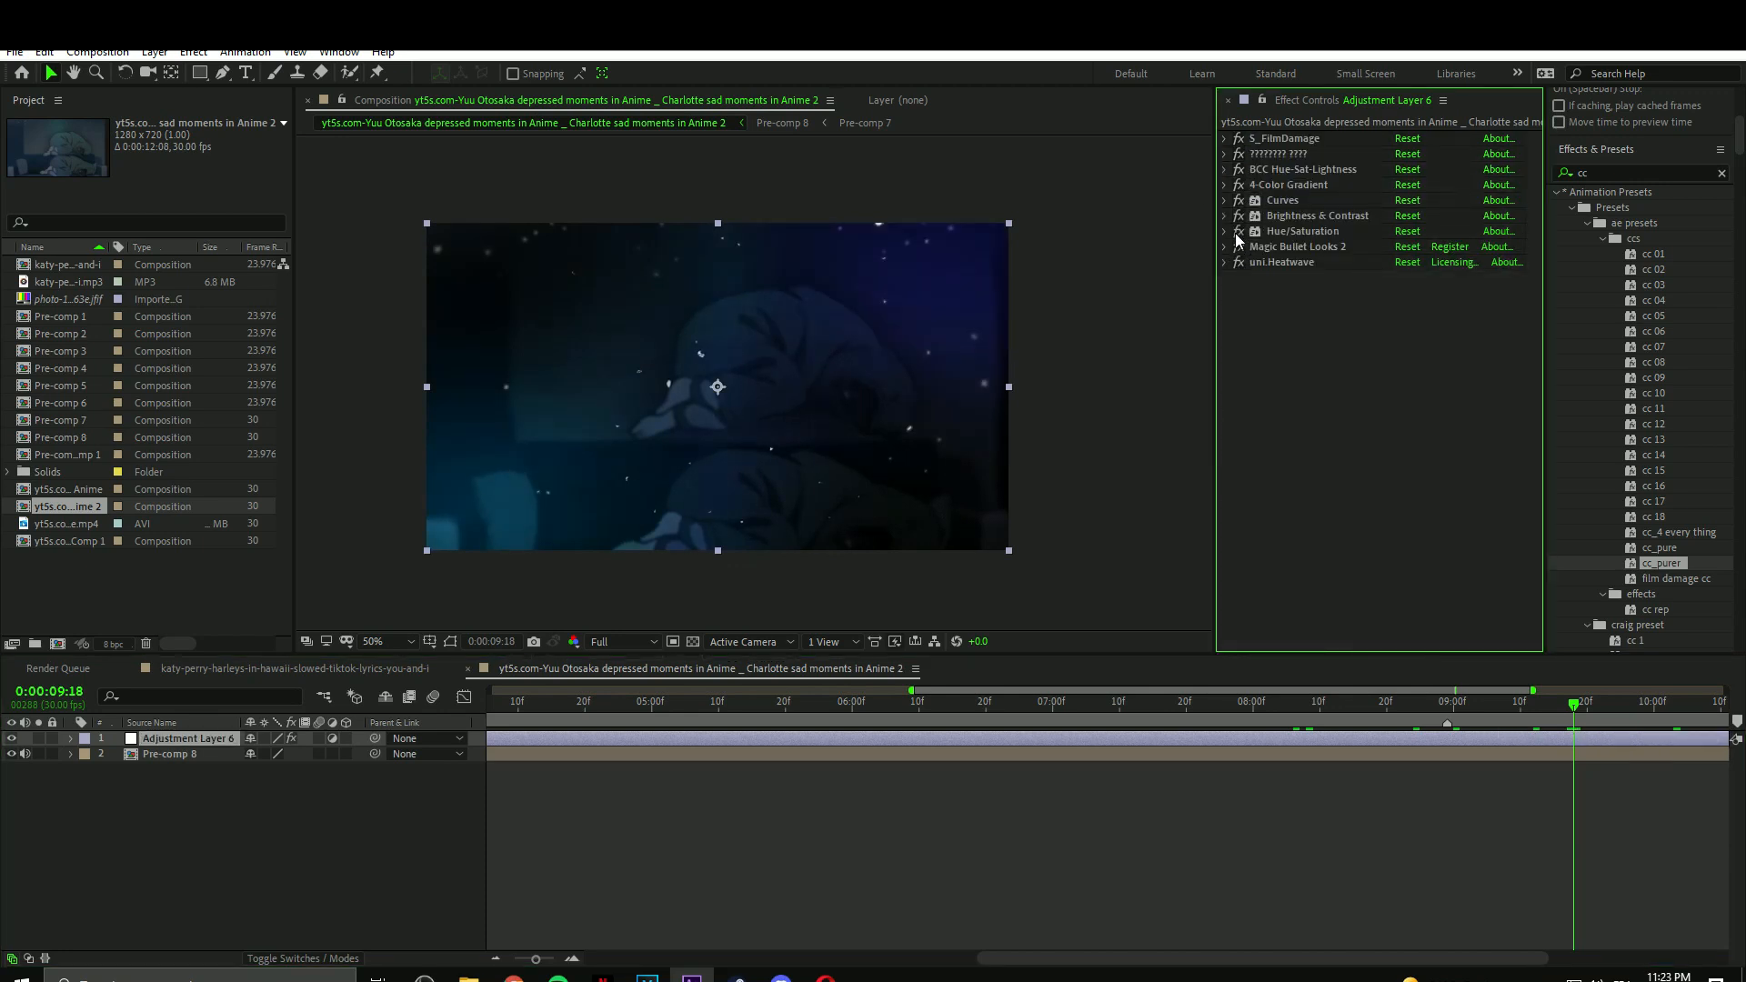
{"action": "left_click_drag", "start_coordinate": [1273, 186], "coordinate": [1273, 535]}
{"action": "left_click", "coordinate": [1270, 215]}
{"action": "key", "text": "Delete"}
{"action": "left_click_drag", "start_coordinate": [1273, 246], "coordinate": [1275, 136]}
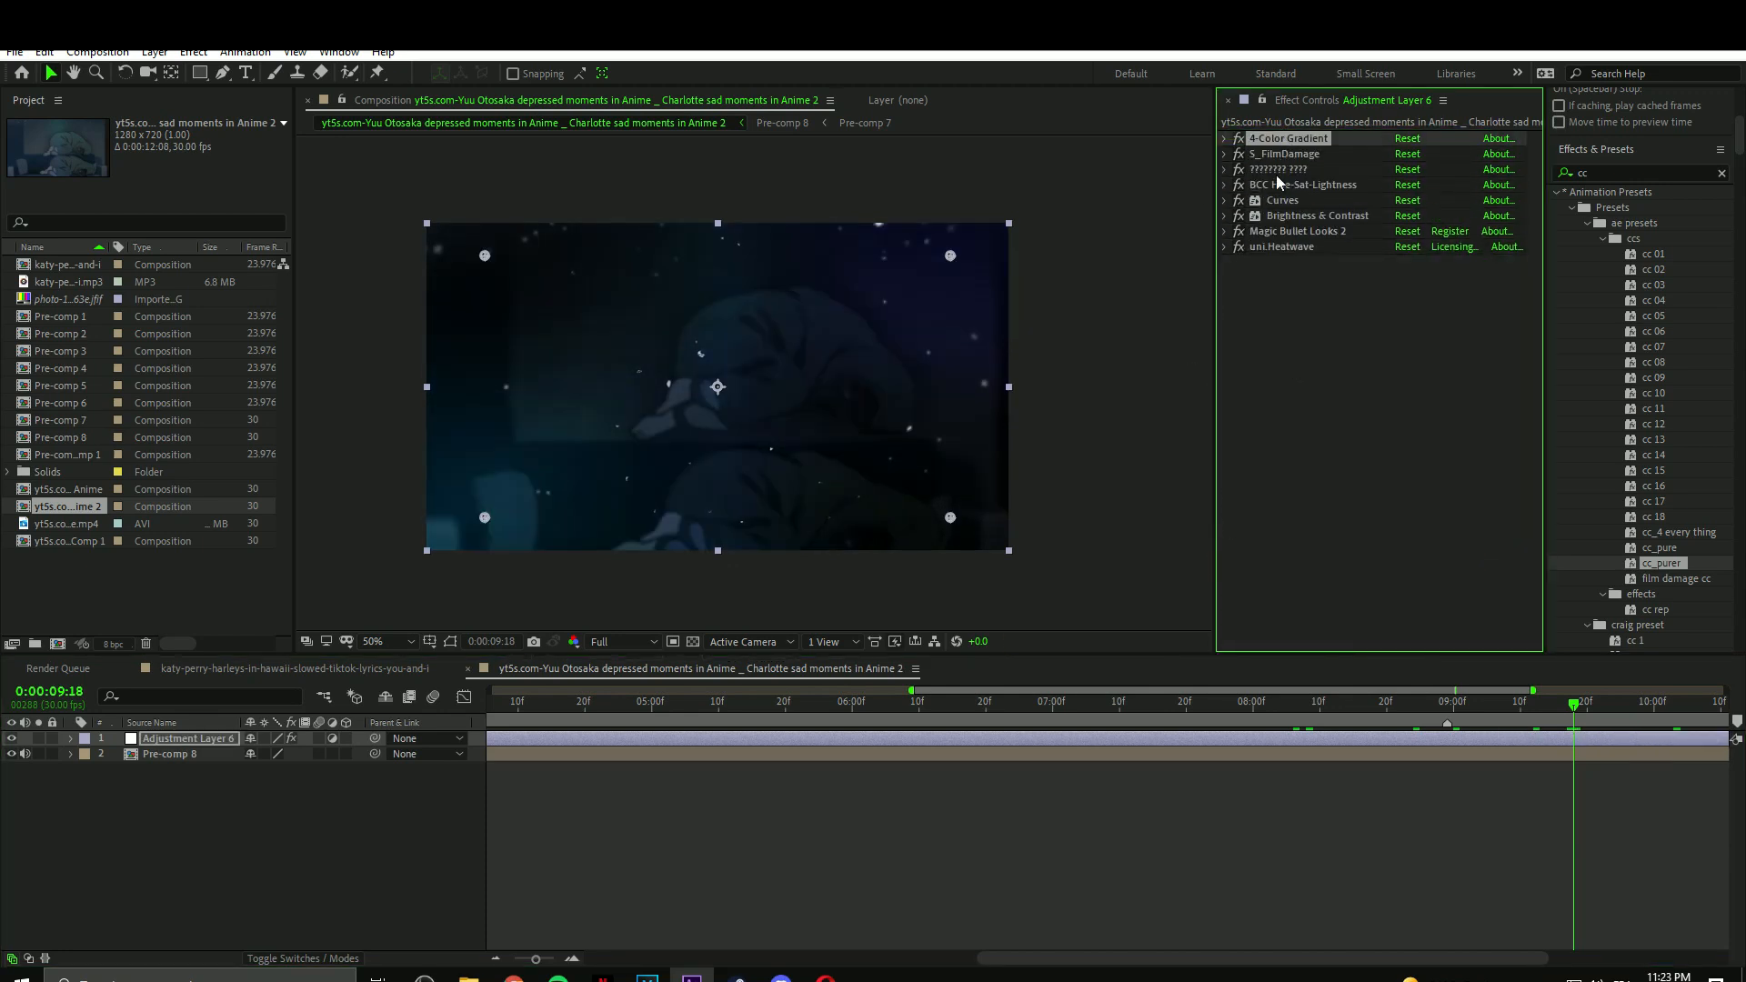
Add a second Brightness & Contrast to the adjustment layer with brightness 142 and check the result at other times.
{"action": "left_click", "coordinate": [1360, 705]}
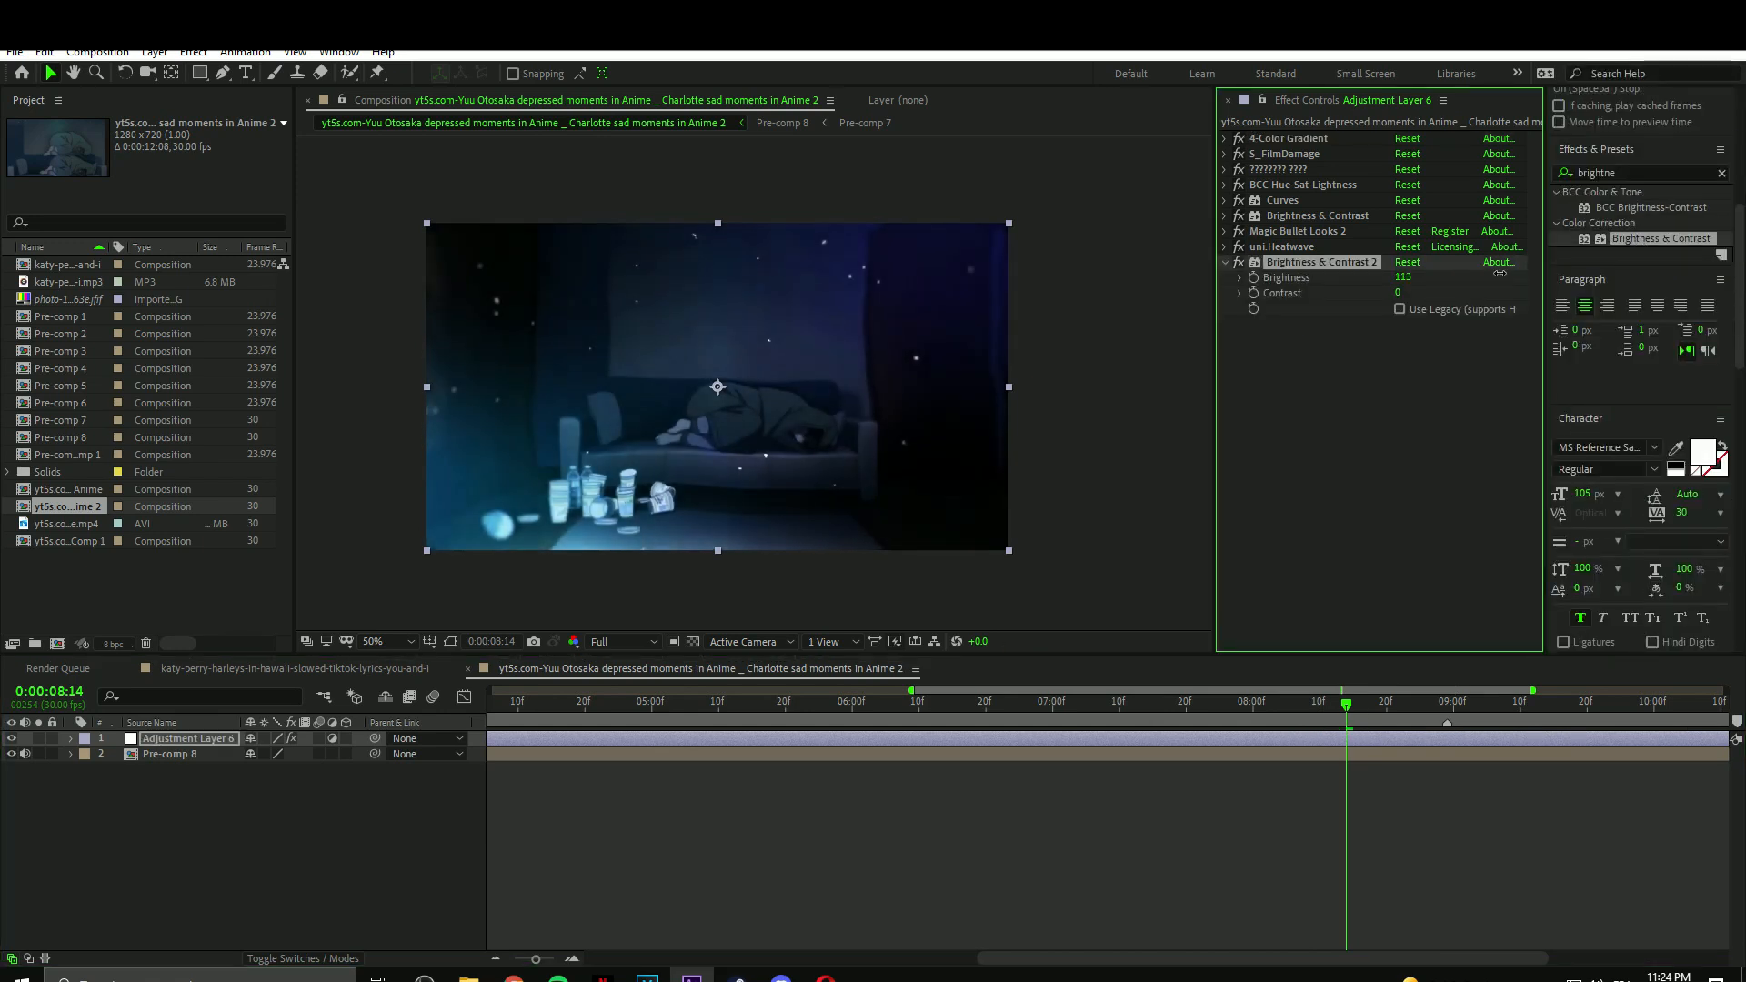
{"action": "left_click", "coordinate": [1442, 715]}
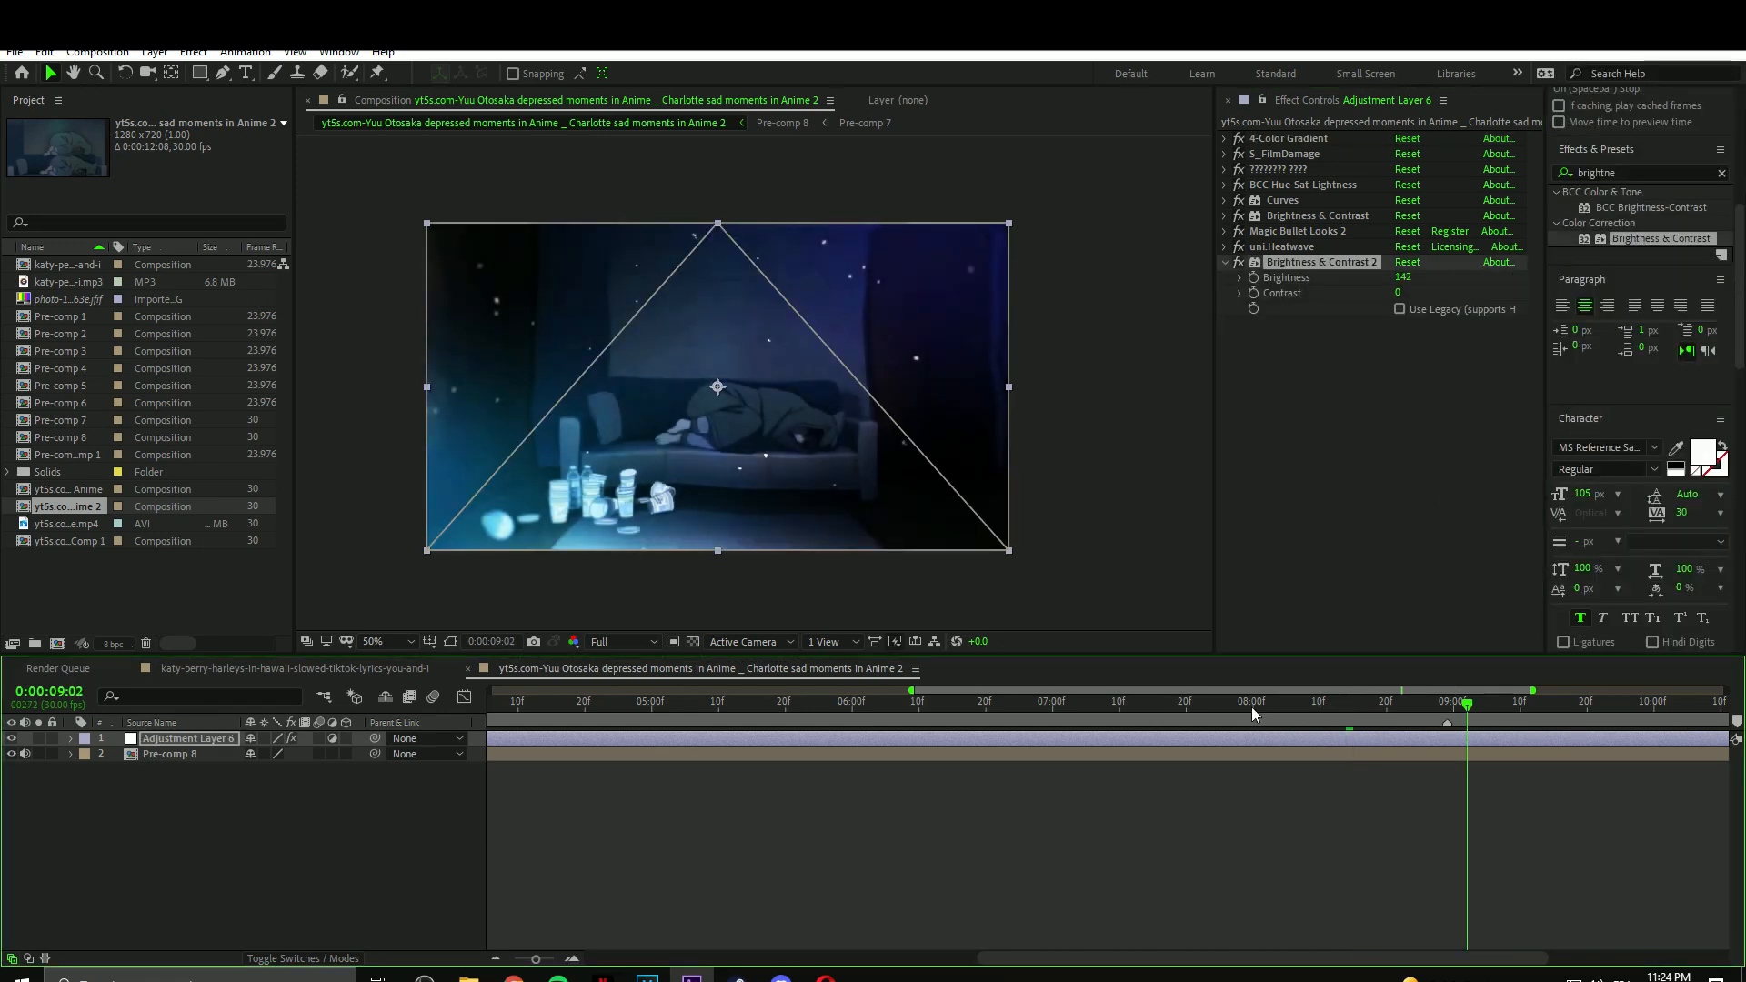
{"action": "left_click", "coordinate": [1063, 753]}
{"action": "scroll", "coordinate": [1509, 714], "scroll_direction": "down", "scroll_amount": 5}
{"action": "left_click", "coordinate": [1602, 706]}
{"action": "key", "text": "Delete"}
Inside Pre-comp 8, add a second Brightness & Contrast with brightness 150 to the floating duplicate and review it in the main composition.
{"action": "left_click", "coordinate": [1456, 754]}
{"action": "left_click", "coordinate": [1449, 708]}
{"action": "left_click", "coordinate": [1425, 706]}
{"action": "double_click", "coordinate": [1368, 744]}
{"action": "double_click", "coordinate": [1370, 754]}
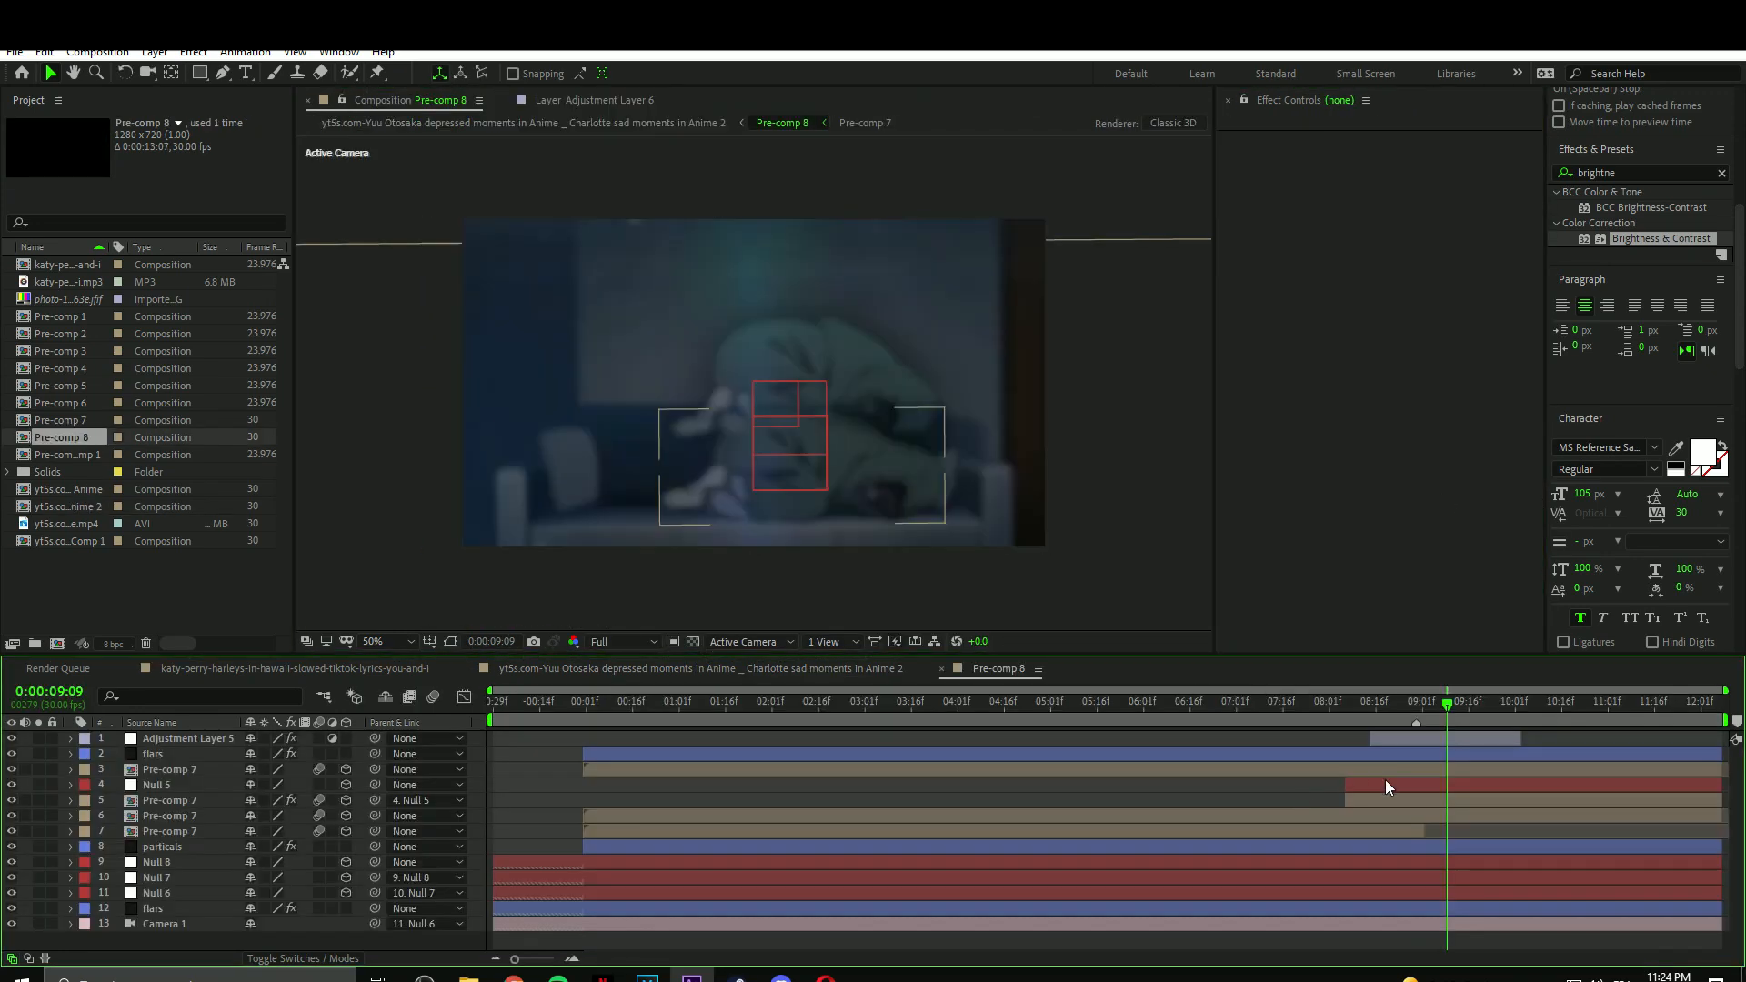
{"action": "left_click", "coordinate": [1430, 803]}
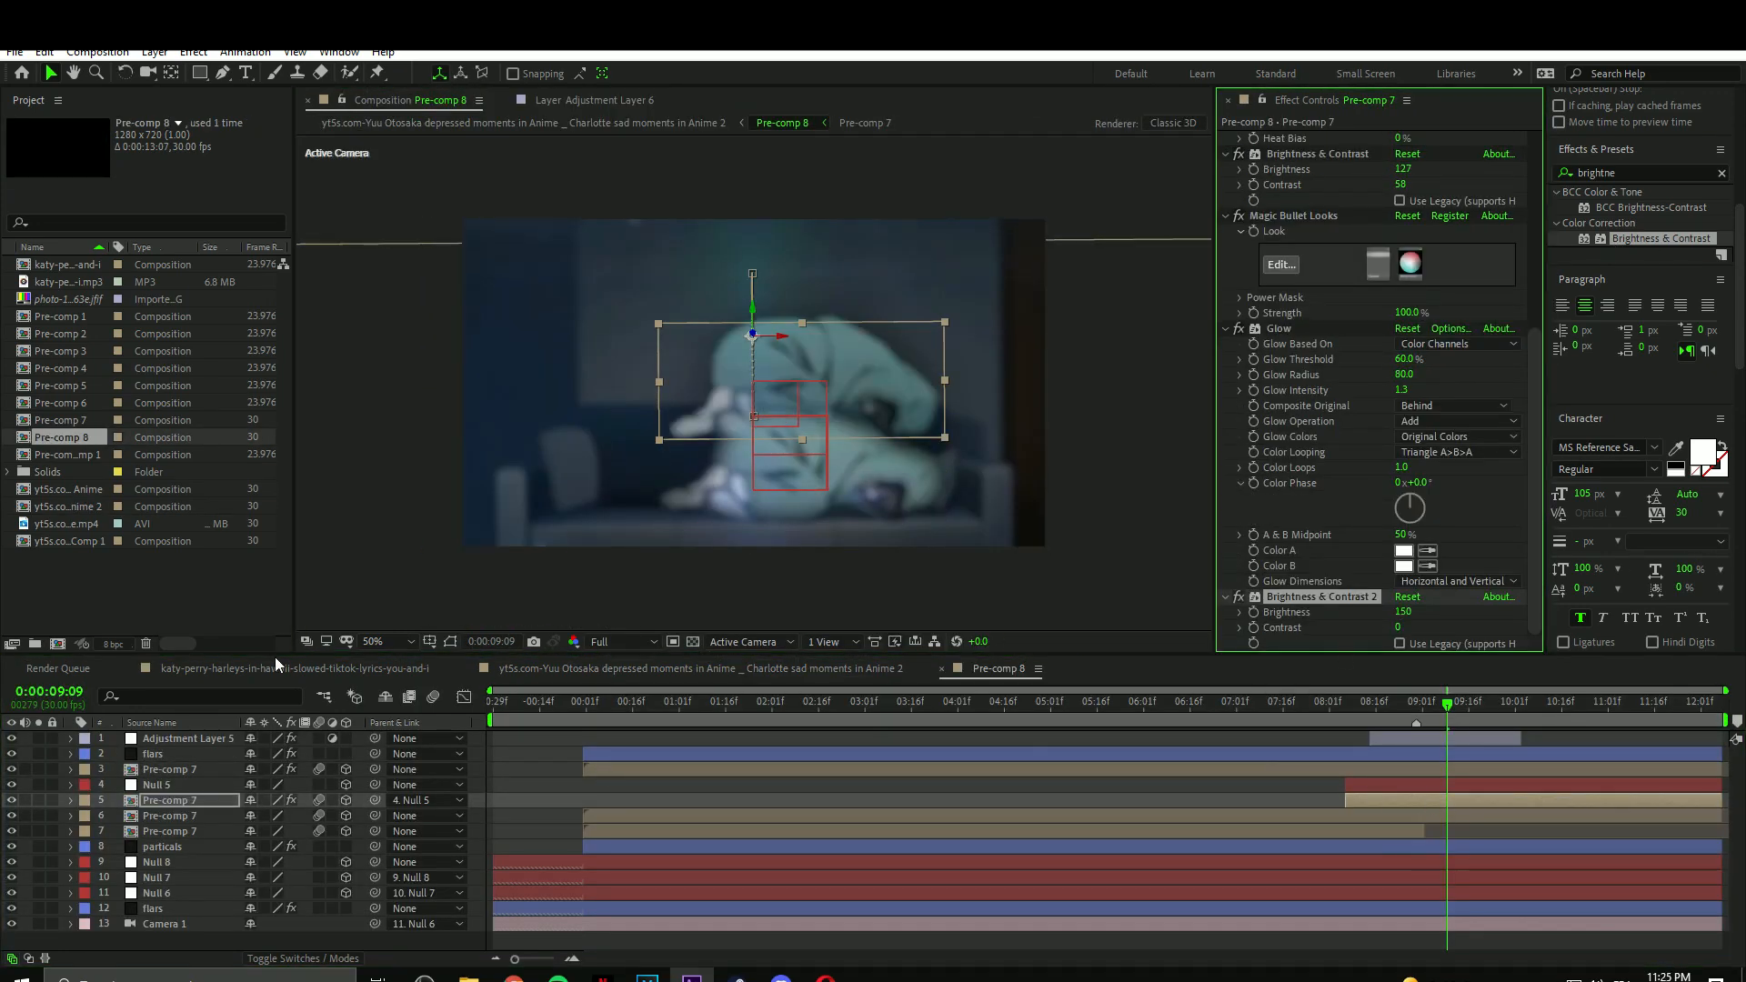
{"action": "left_click", "coordinate": [700, 668]}
{"action": "left_click_drag", "start_coordinate": [1464, 719], "coordinate": [1240, 742]}
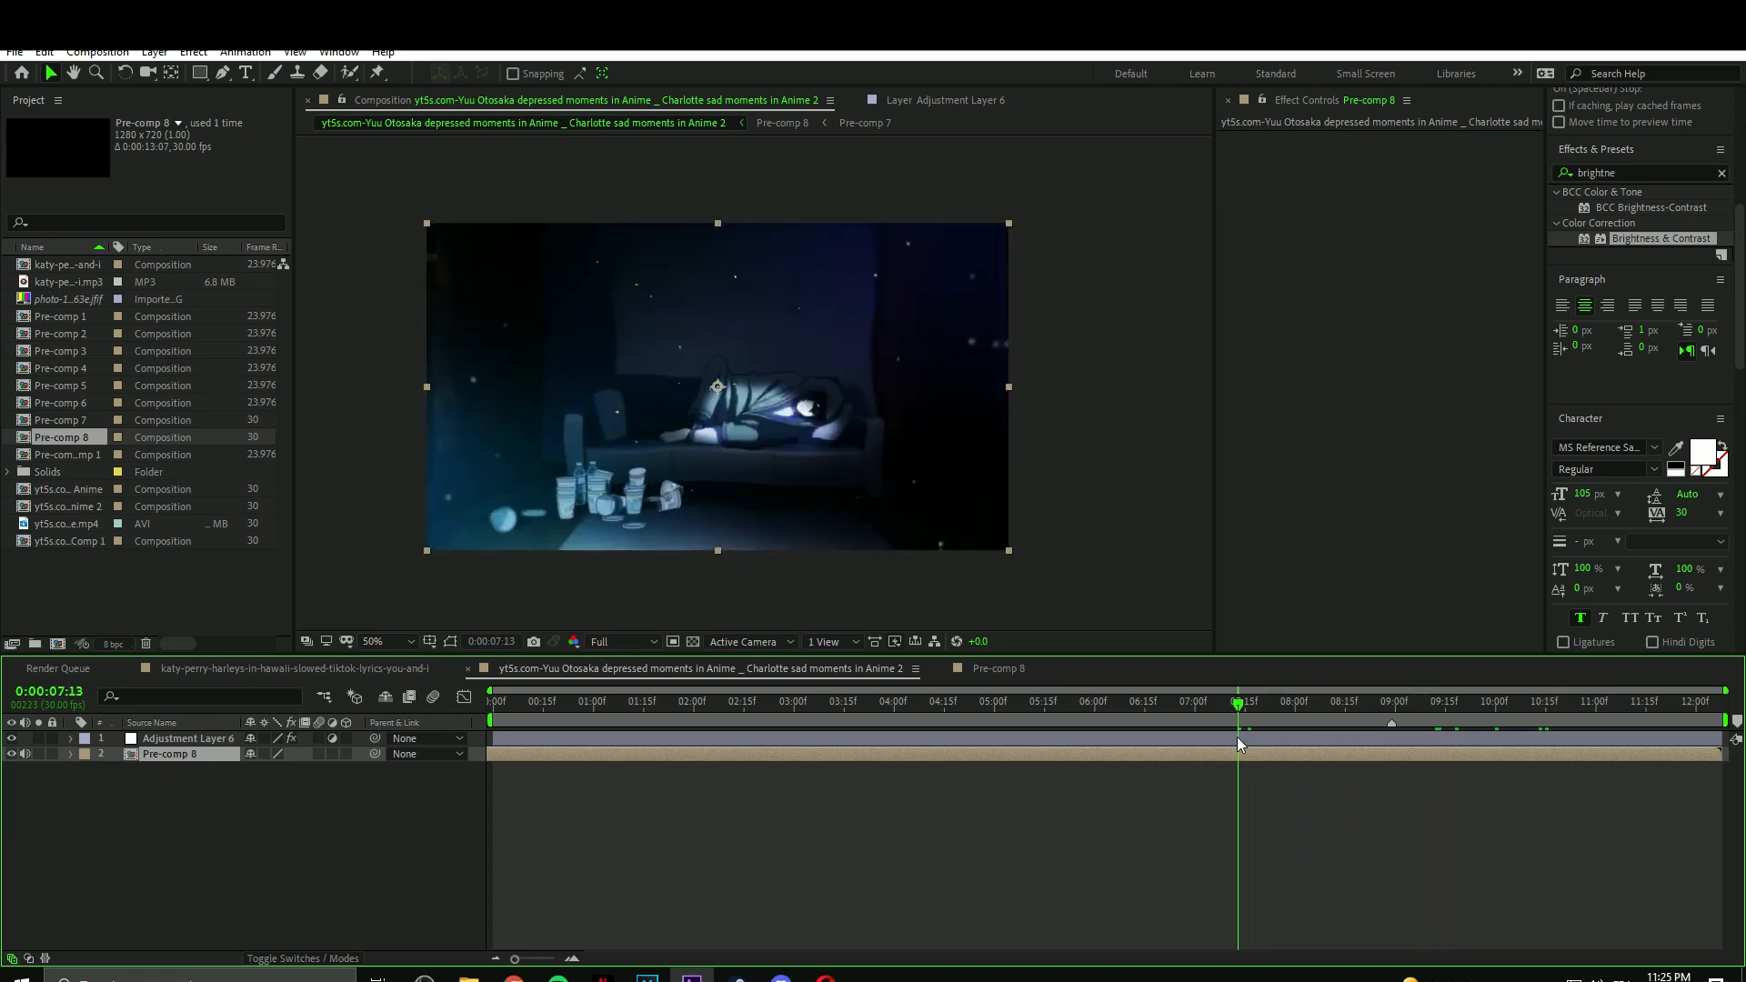
{"action": "left_click_drag", "start_coordinate": [1106, 738], "coordinate": [1461, 712]}
In Pre-comp 8, identify the lying body's Pre-comp 7 layer and keyframe its brightness down to -128 at 0:00:09:19.
{"action": "double_click", "coordinate": [1456, 754]}
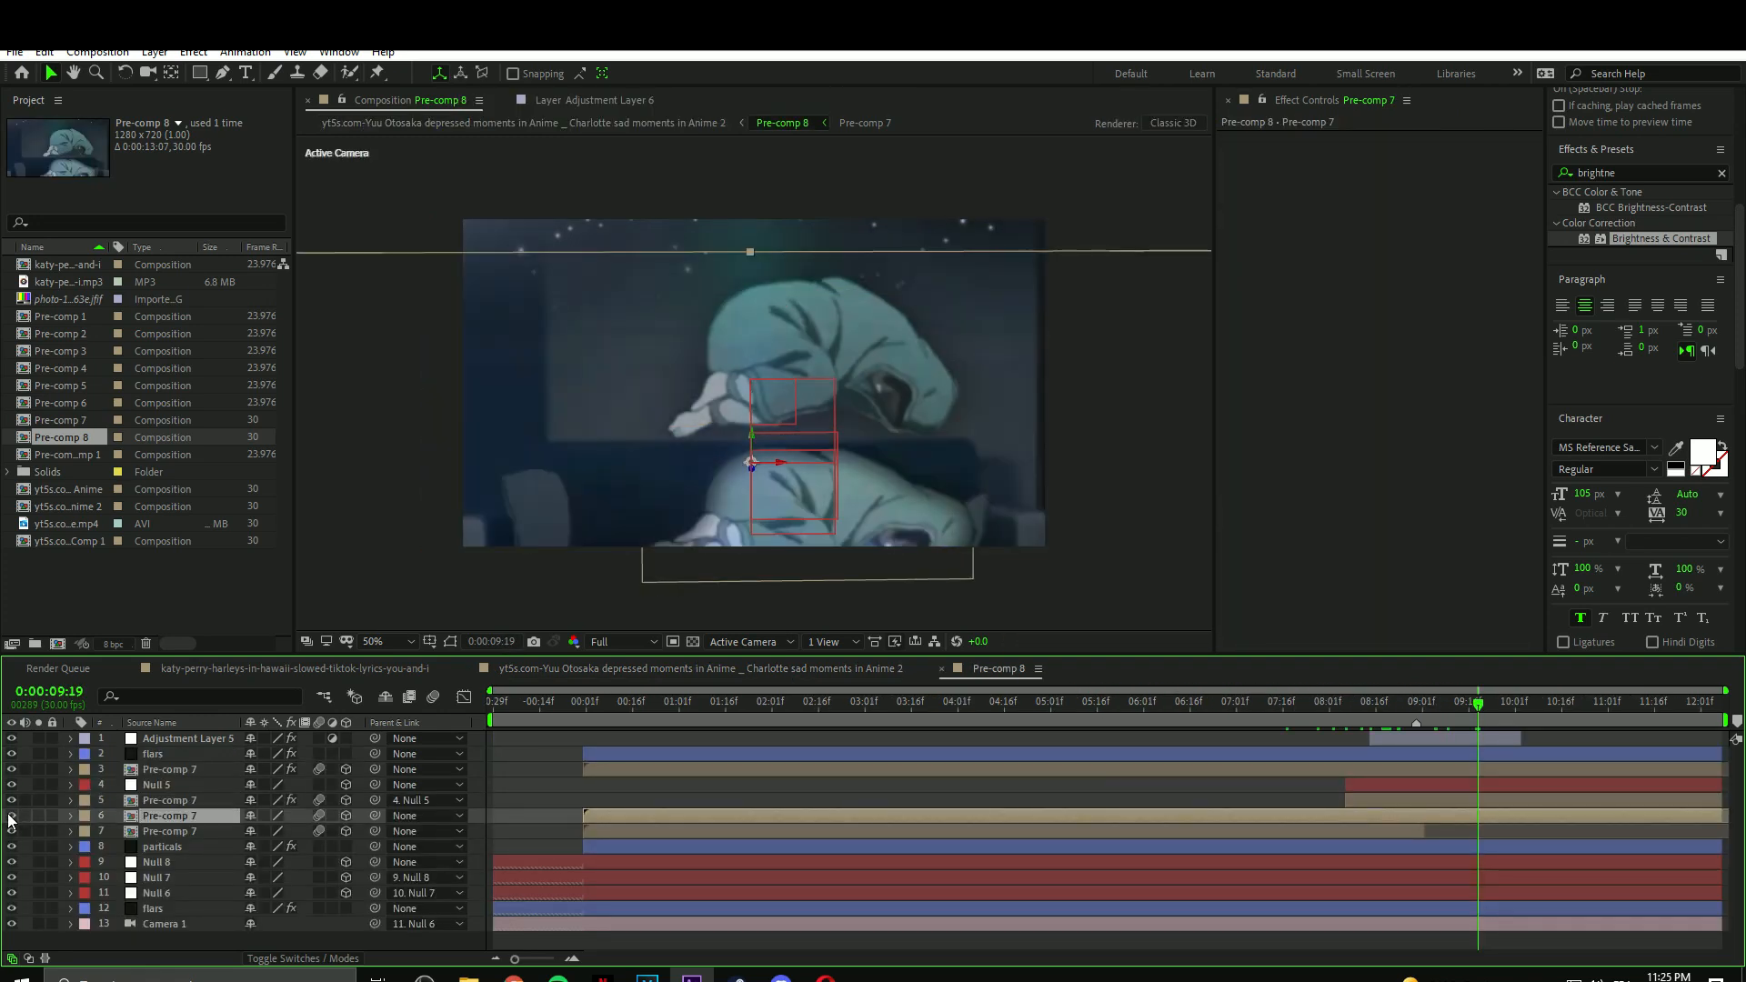
{"action": "left_click", "coordinate": [11, 799]}
{"action": "left_click", "coordinate": [11, 800]}
{"action": "left_click", "coordinate": [11, 770]}
{"action": "left_click", "coordinate": [1446, 771]}
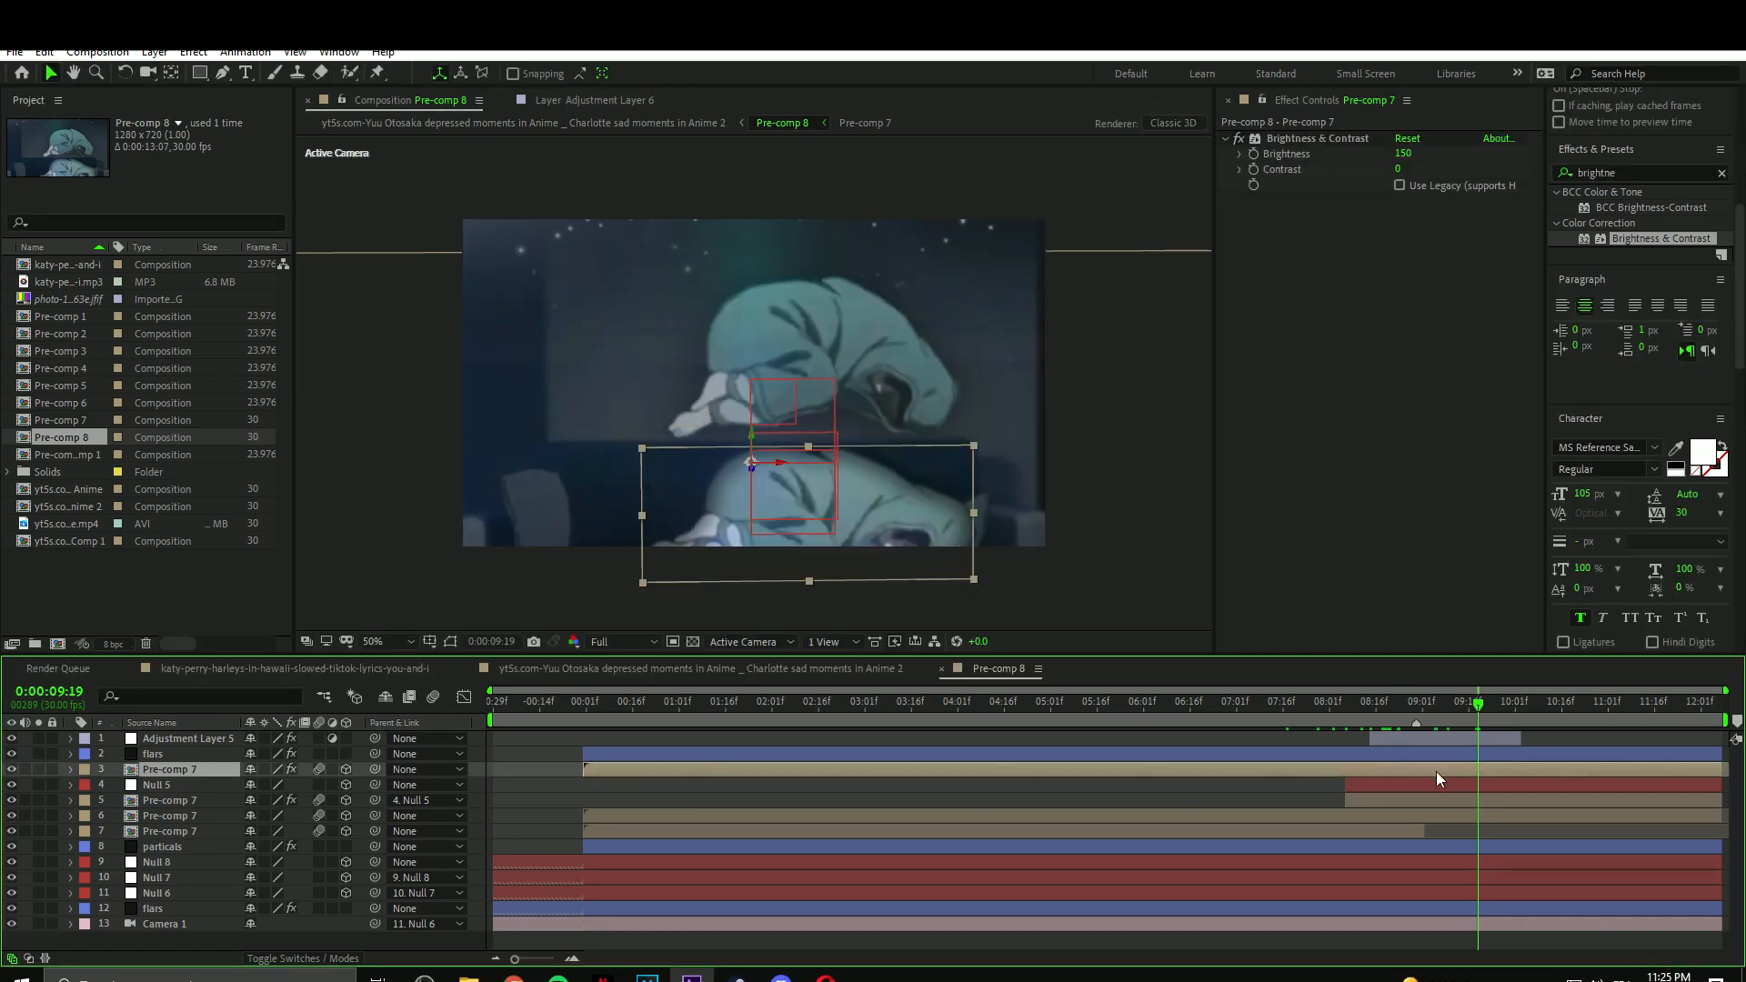
{"action": "key", "text": "u"}
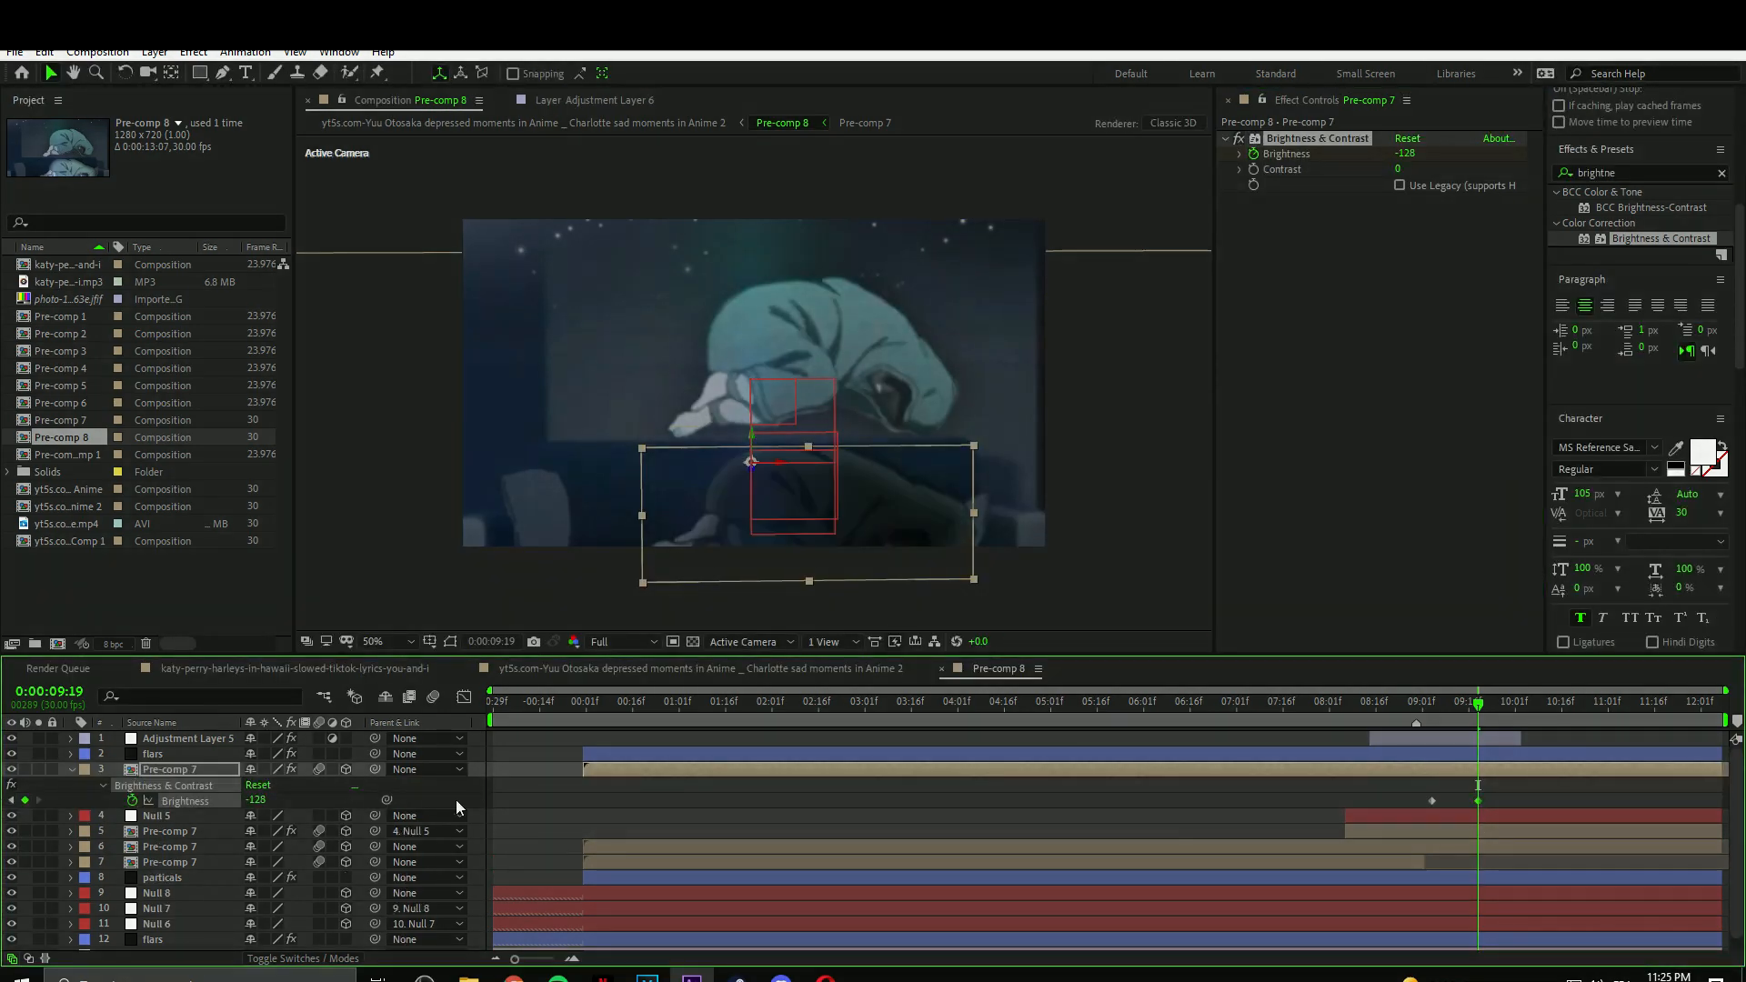
Return to the main composition and review the transition from 0:00:08:29 to about 0:00:09:20.
{"action": "left_click", "coordinate": [283, 671]}
{"action": "left_click", "coordinate": [583, 673]}
{"action": "left_click", "coordinate": [1392, 718]}
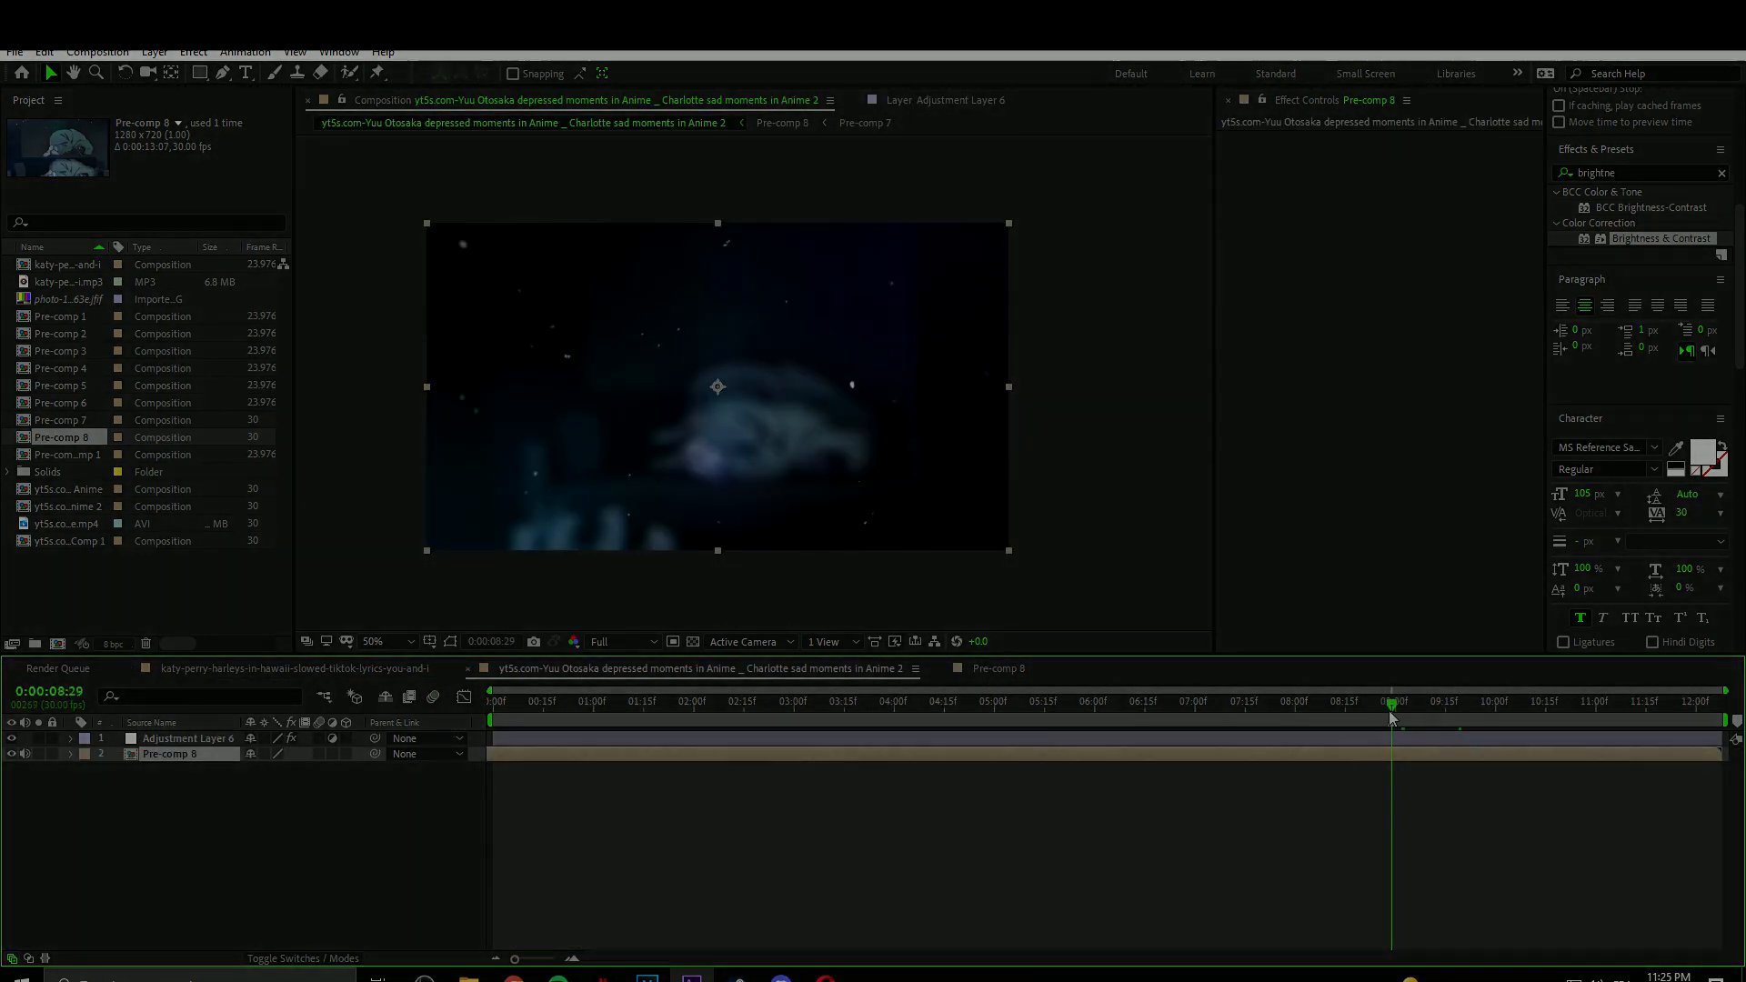
{"action": "left_click_drag", "start_coordinate": [1408, 718], "coordinate": [1459, 721]}
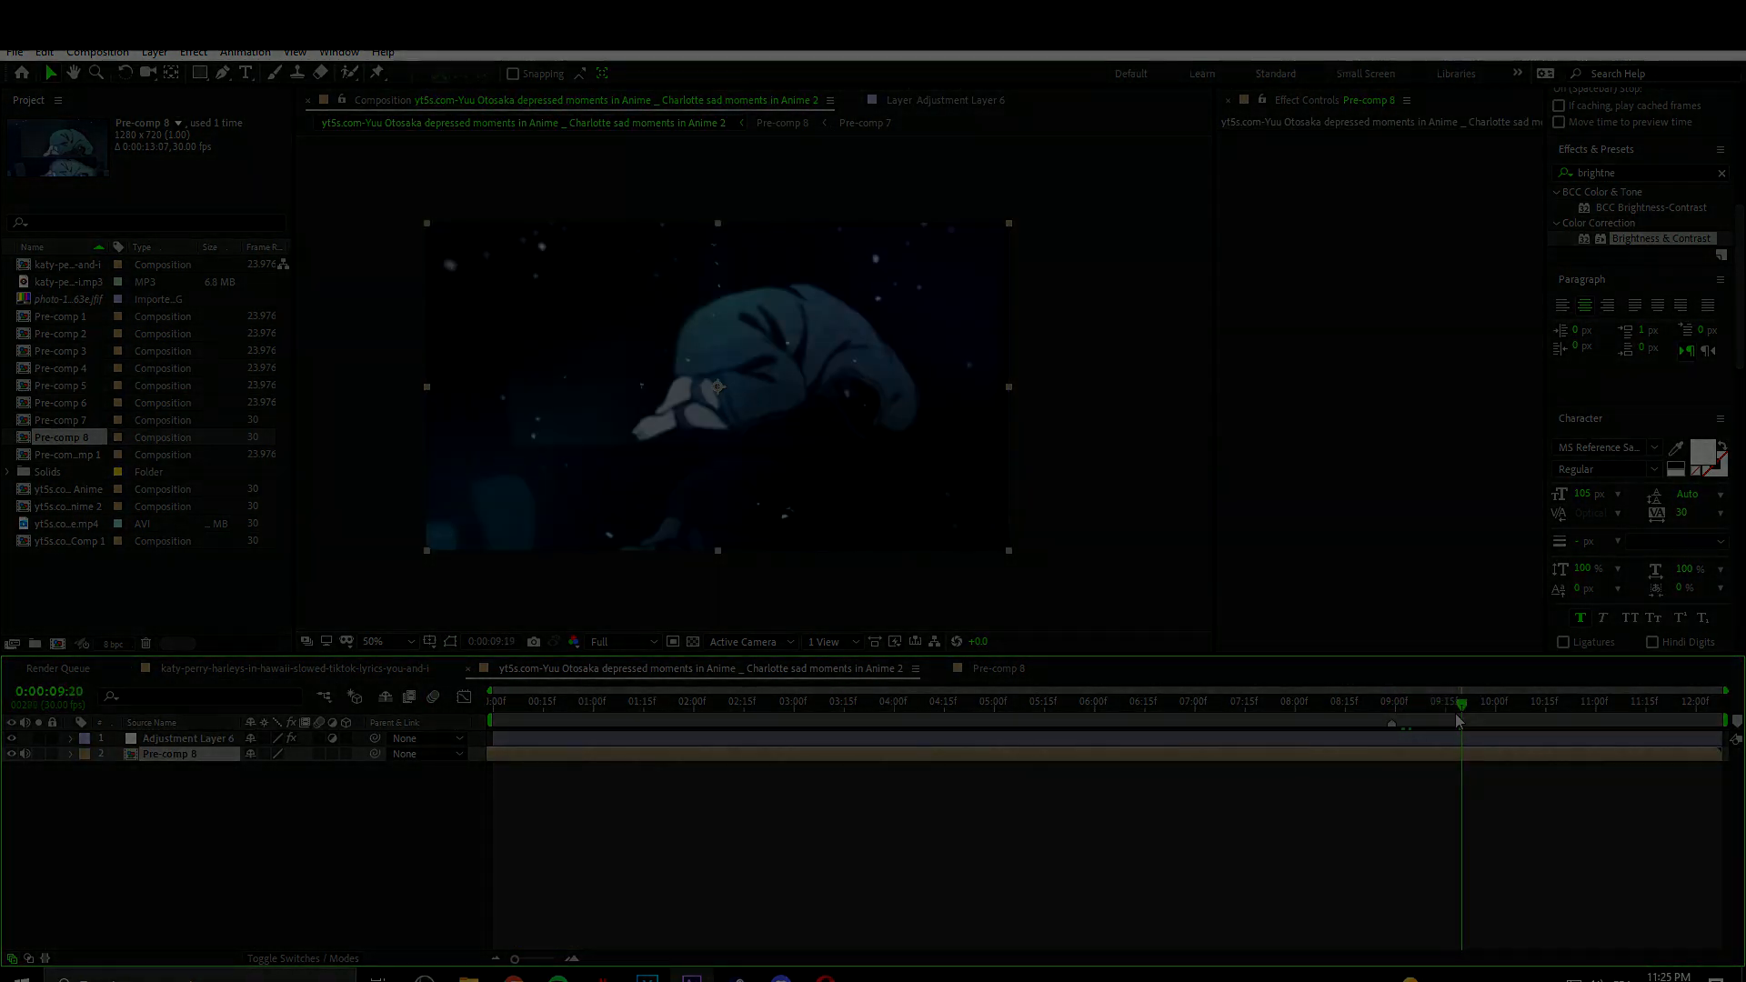